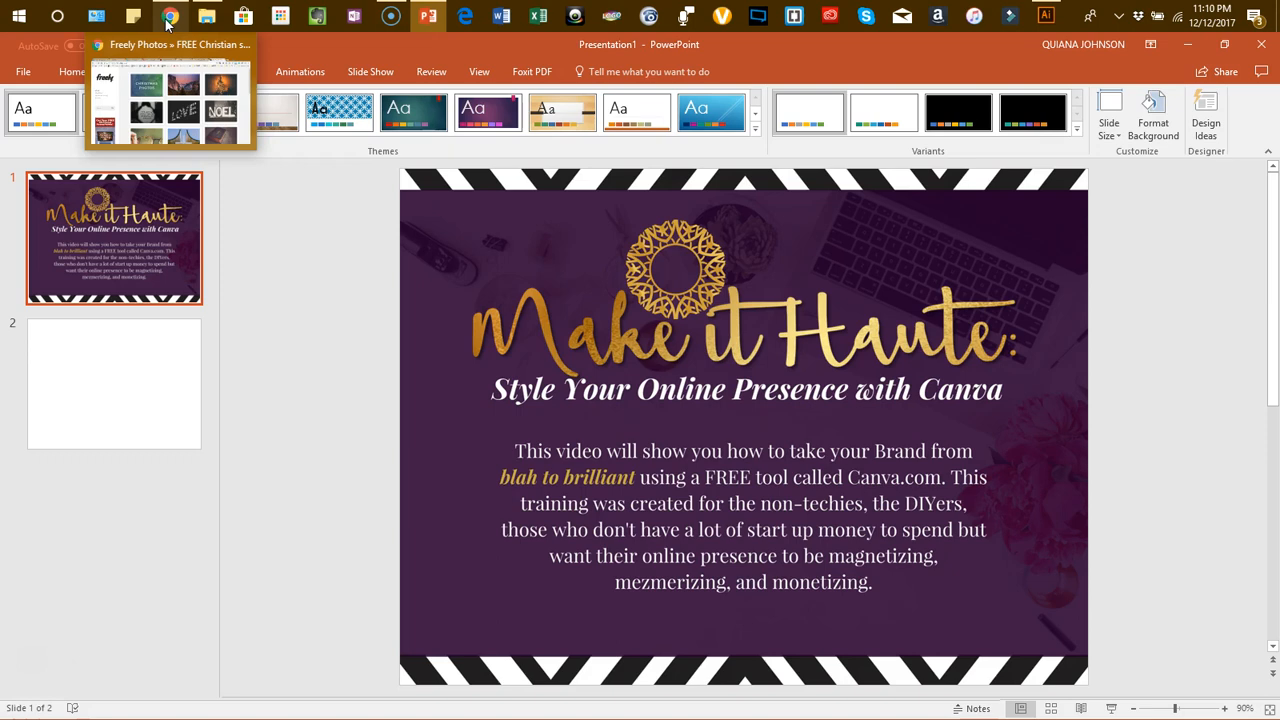
- Switch to the Canva designs page in Chrome and look through the list of design folders
{"action": "left_click", "coordinate": [167, 18]}
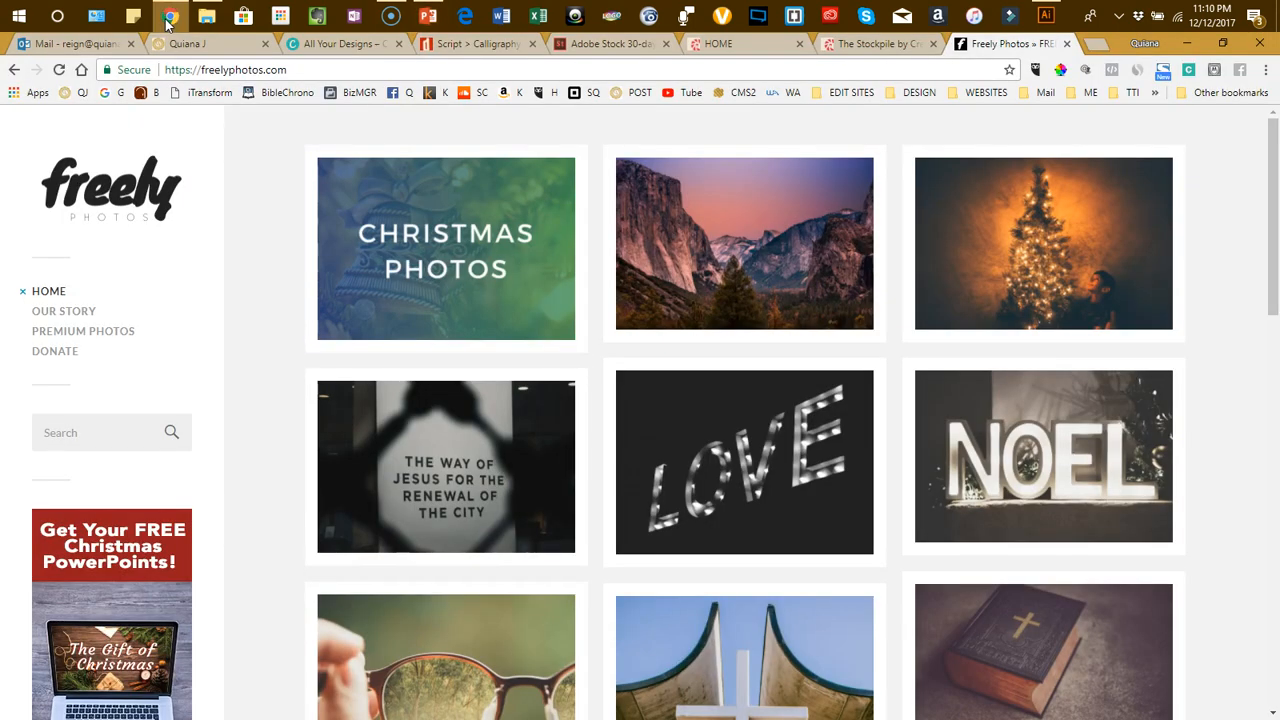
{"action": "left_click", "coordinate": [108, 45]}
{"action": "left_click", "coordinate": [318, 44]}
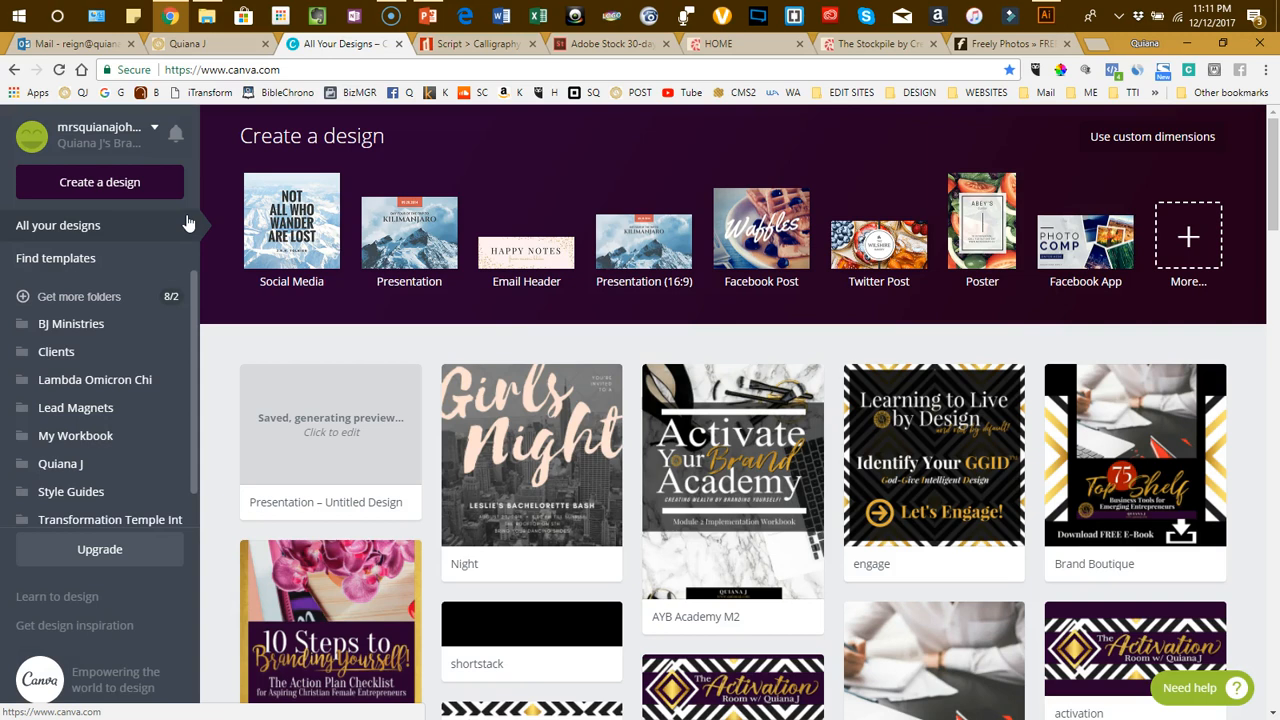
{"action": "scroll", "coordinate": [117, 405], "scroll_direction": "down", "scroll_amount": 1}
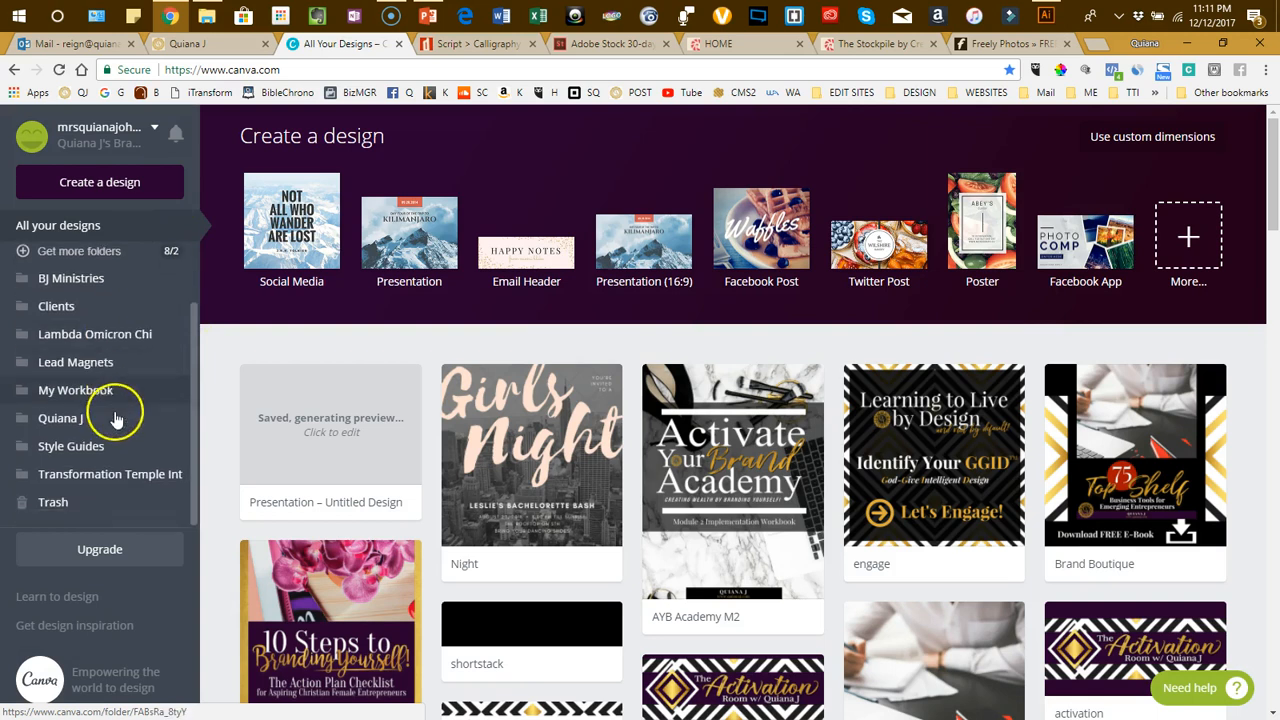
{"action": "scroll", "coordinate": [115, 412], "scroll_direction": "down", "scroll_amount": 3}
{"action": "scroll", "coordinate": [108, 380], "scroll_direction": "up", "scroll_amount": 6}
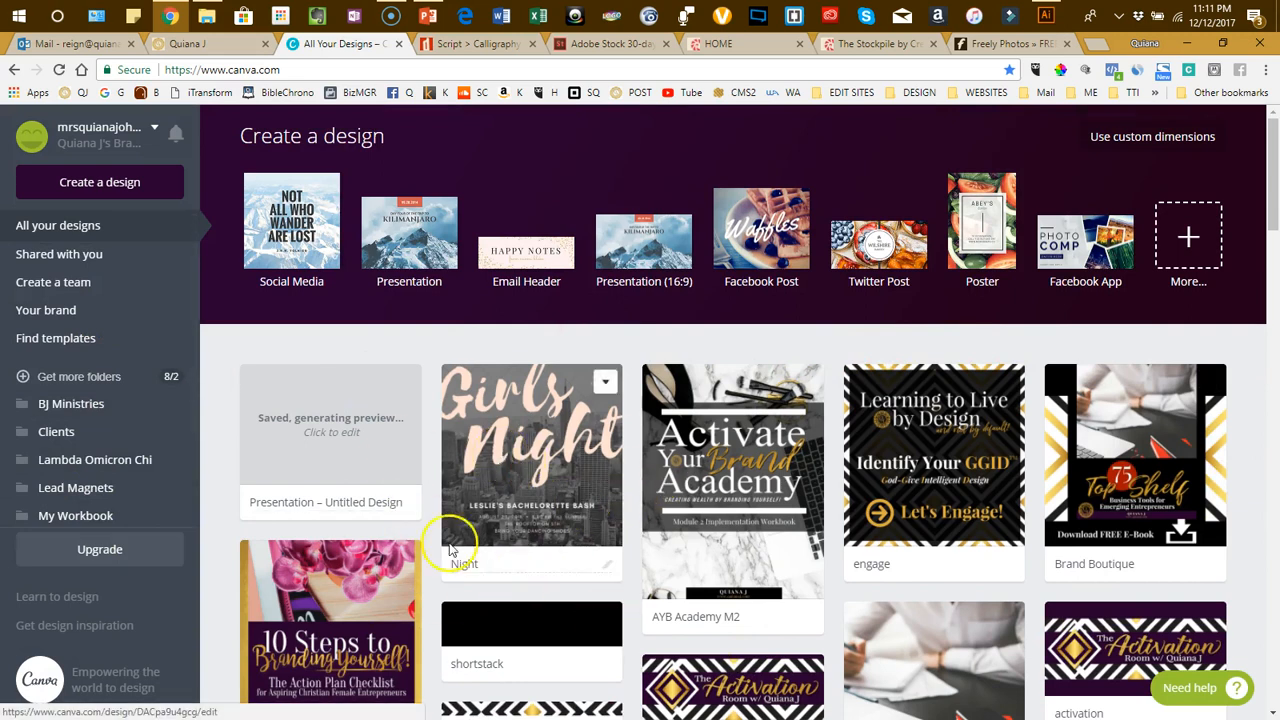
- Examine the full catalogue of design types, from social media posts to email headers, and return to all designs
{"action": "left_click", "coordinate": [1188, 240]}
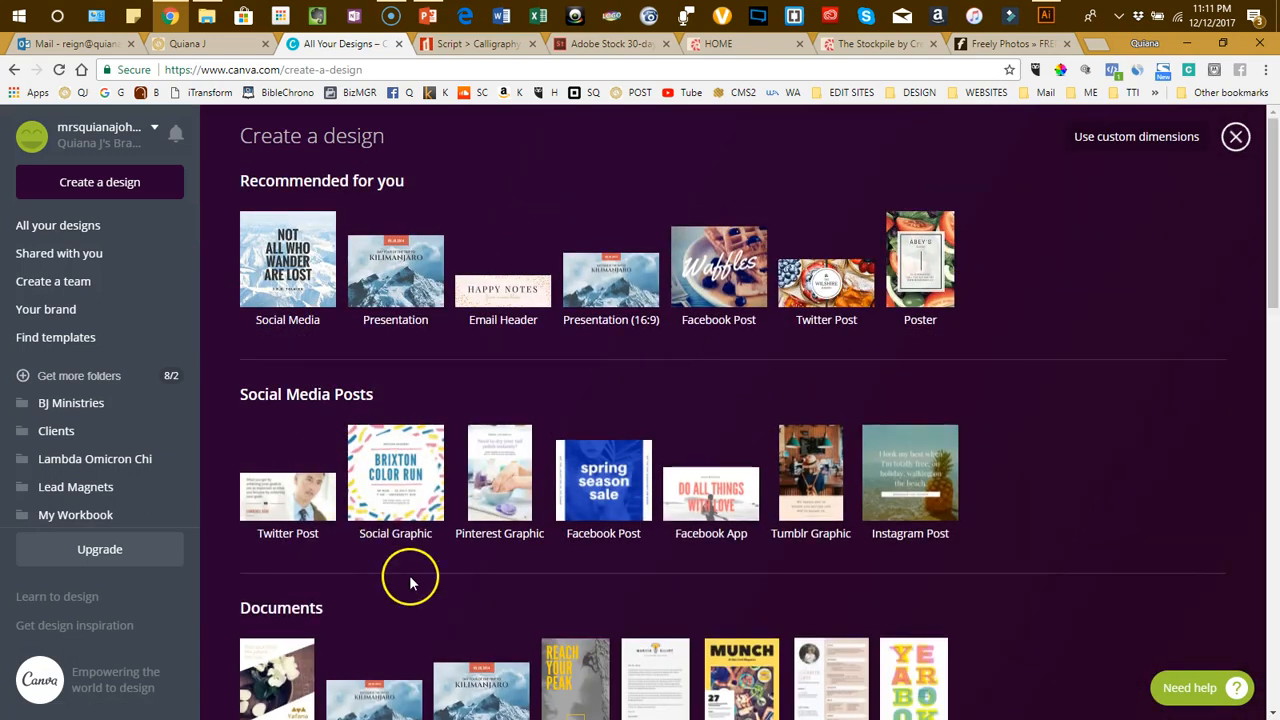
{"action": "scroll", "coordinate": [357, 500], "scroll_direction": "down", "scroll_amount": 1}
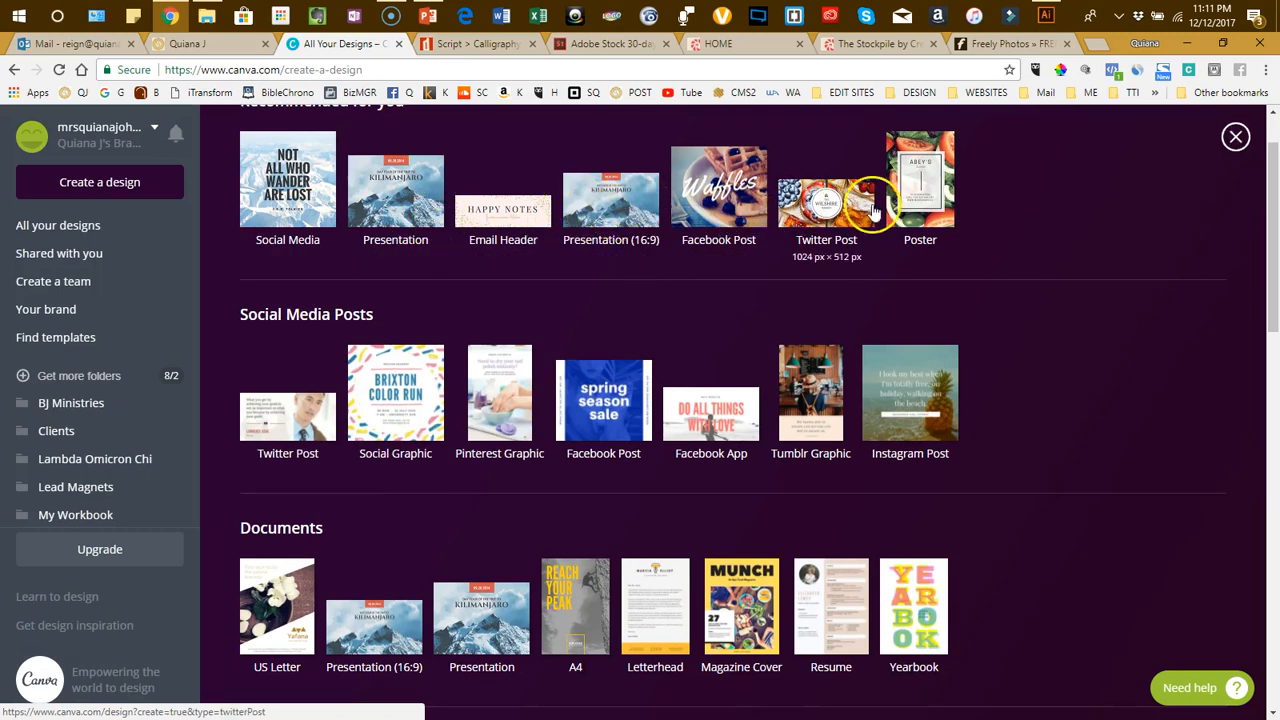
{"action": "scroll", "coordinate": [486, 414], "scroll_direction": "down", "scroll_amount": 5}
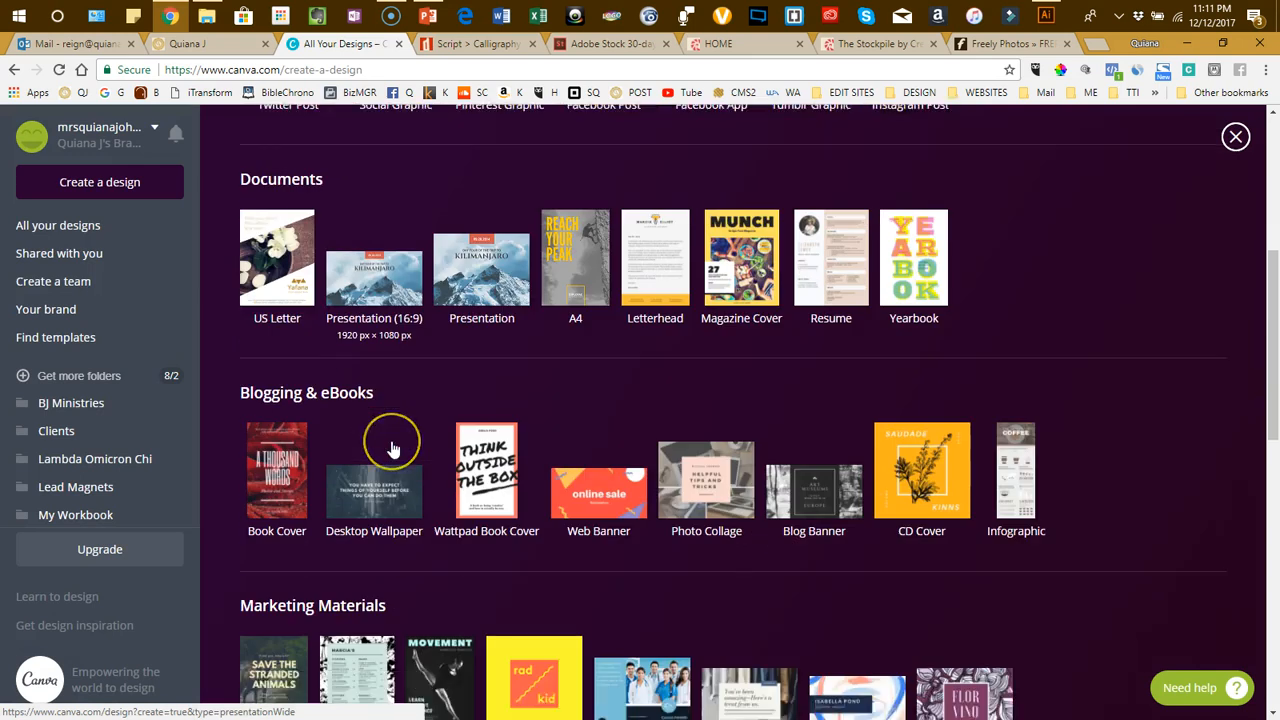
{"action": "scroll", "coordinate": [393, 450], "scroll_direction": "down", "scroll_amount": 5}
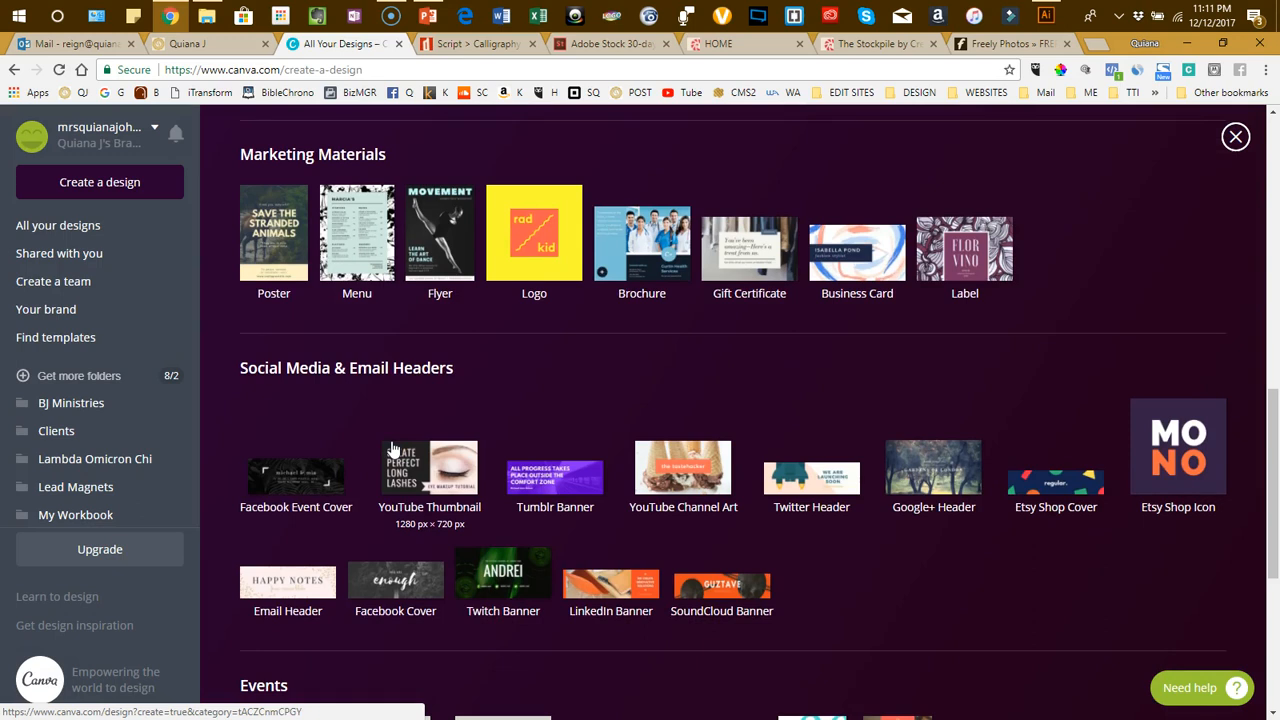
{"action": "scroll", "coordinate": [441, 405], "scroll_direction": "up", "scroll_amount": 8}
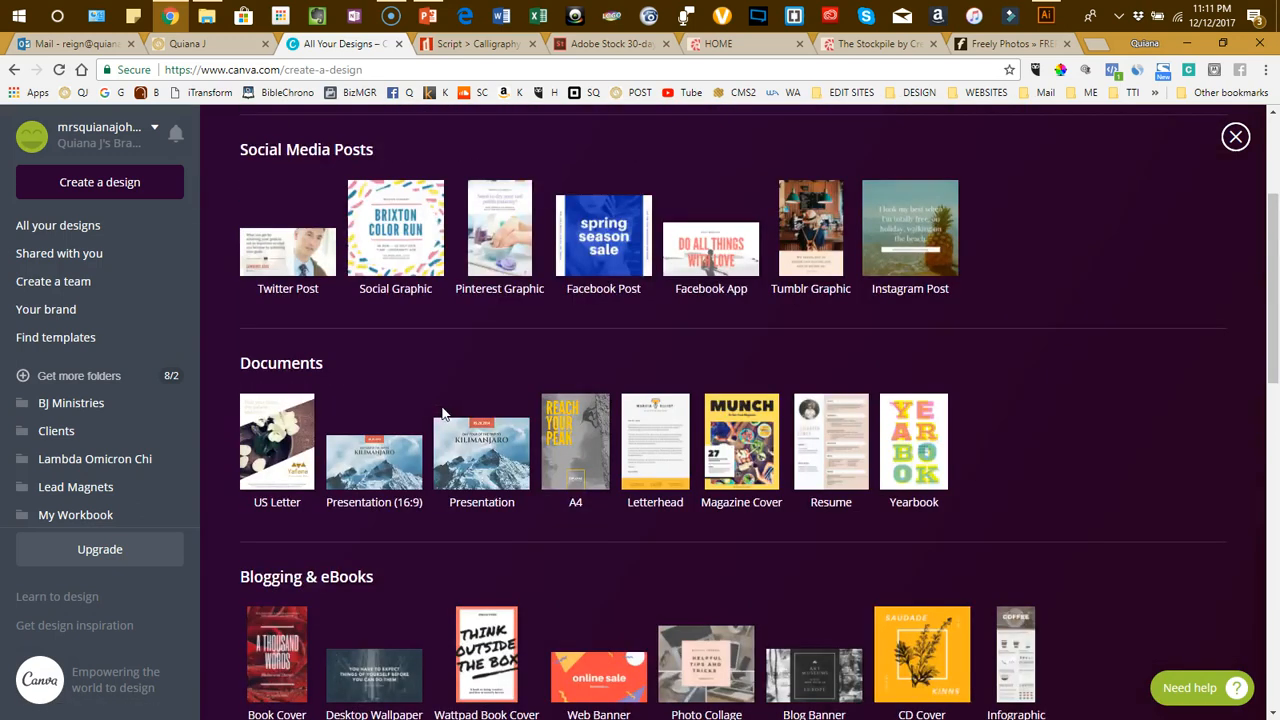
{"action": "scroll", "coordinate": [443, 413], "scroll_direction": "up", "scroll_amount": 3}
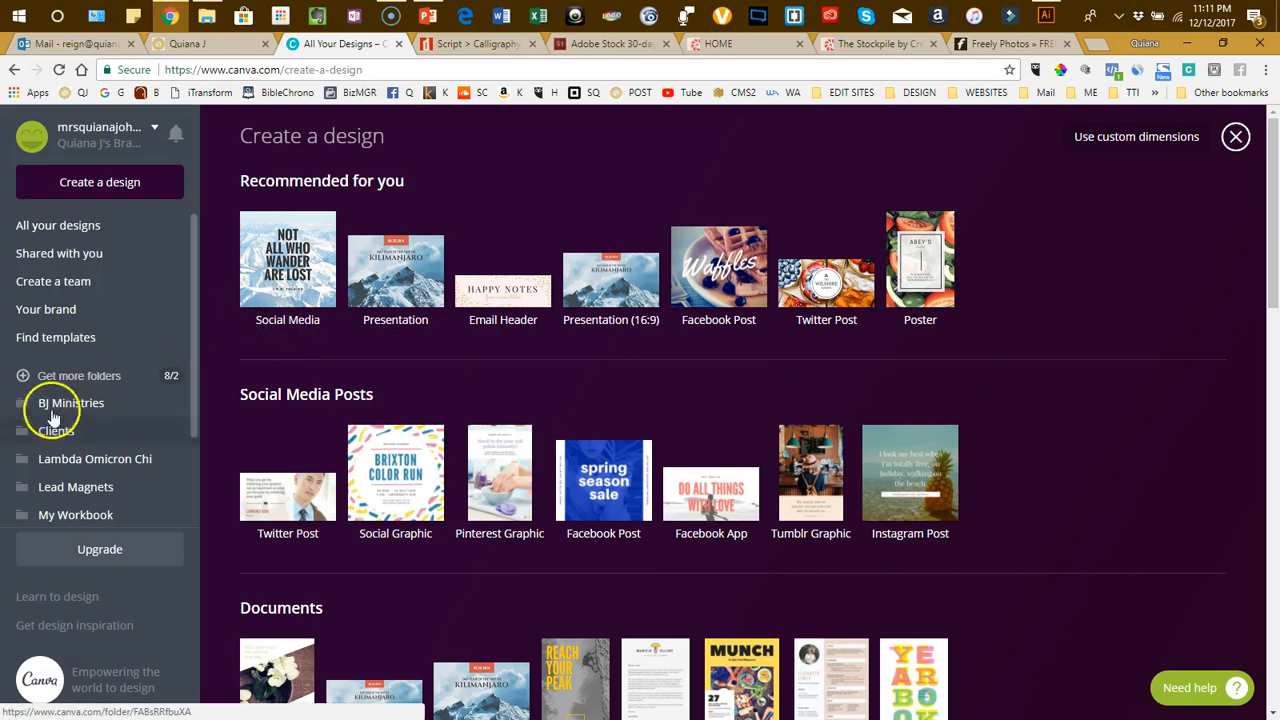
{"action": "left_click", "coordinate": [80, 234]}
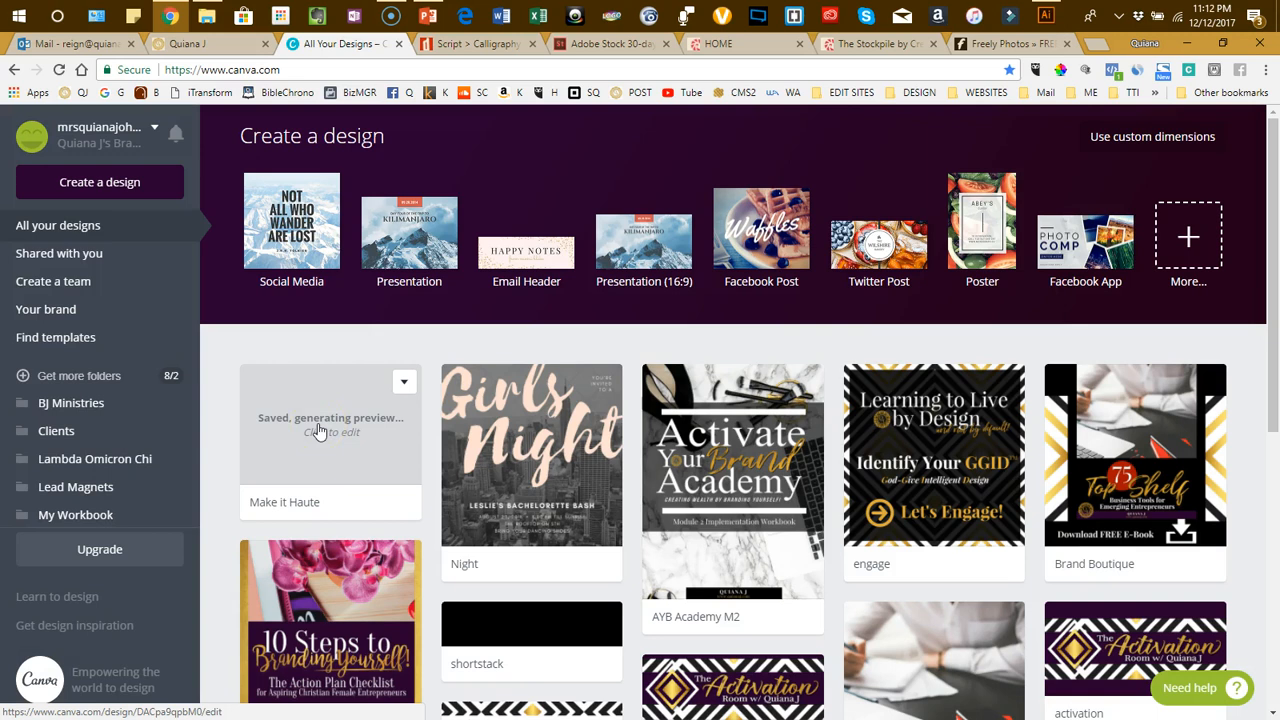
- Create a new Social Media design and apply the "Girls Night" layout to its page
{"action": "left_click", "coordinate": [305, 232]}
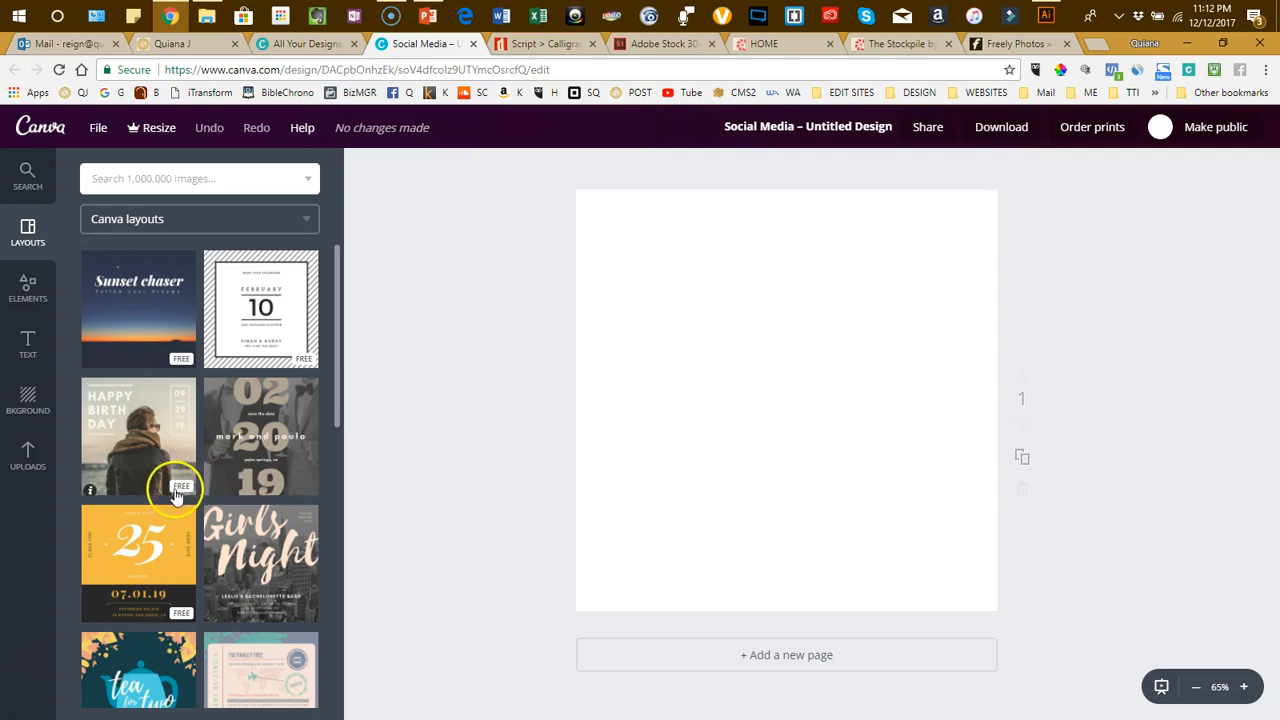
{"action": "scroll", "coordinate": [183, 543], "scroll_direction": "down", "scroll_amount": 1}
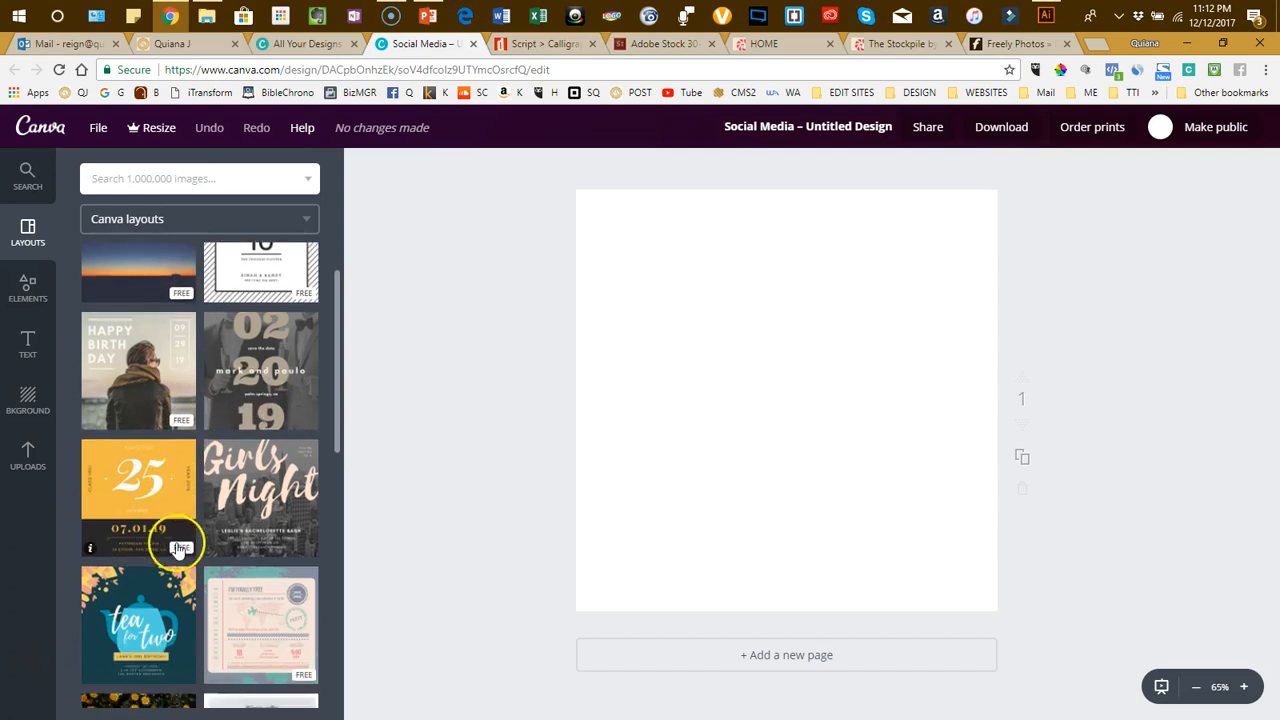
{"action": "scroll", "coordinate": [259, 521], "scroll_direction": "down", "scroll_amount": 1}
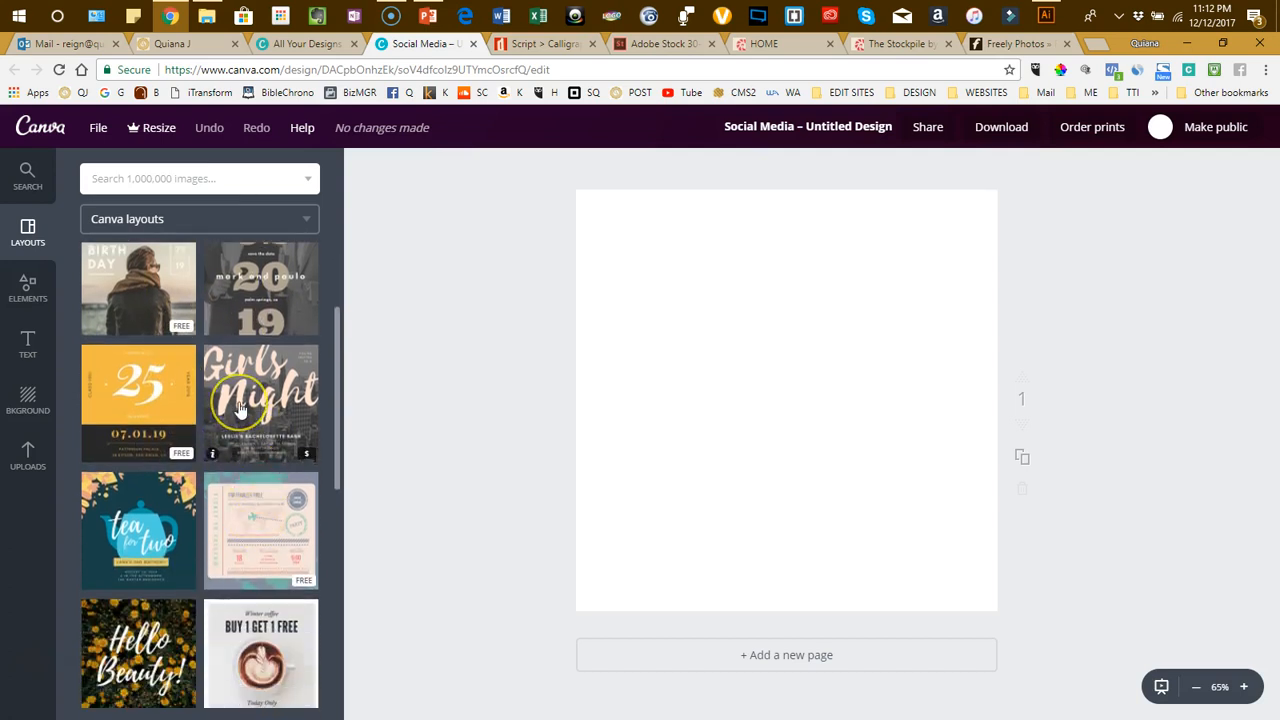
{"action": "left_click", "coordinate": [240, 408]}
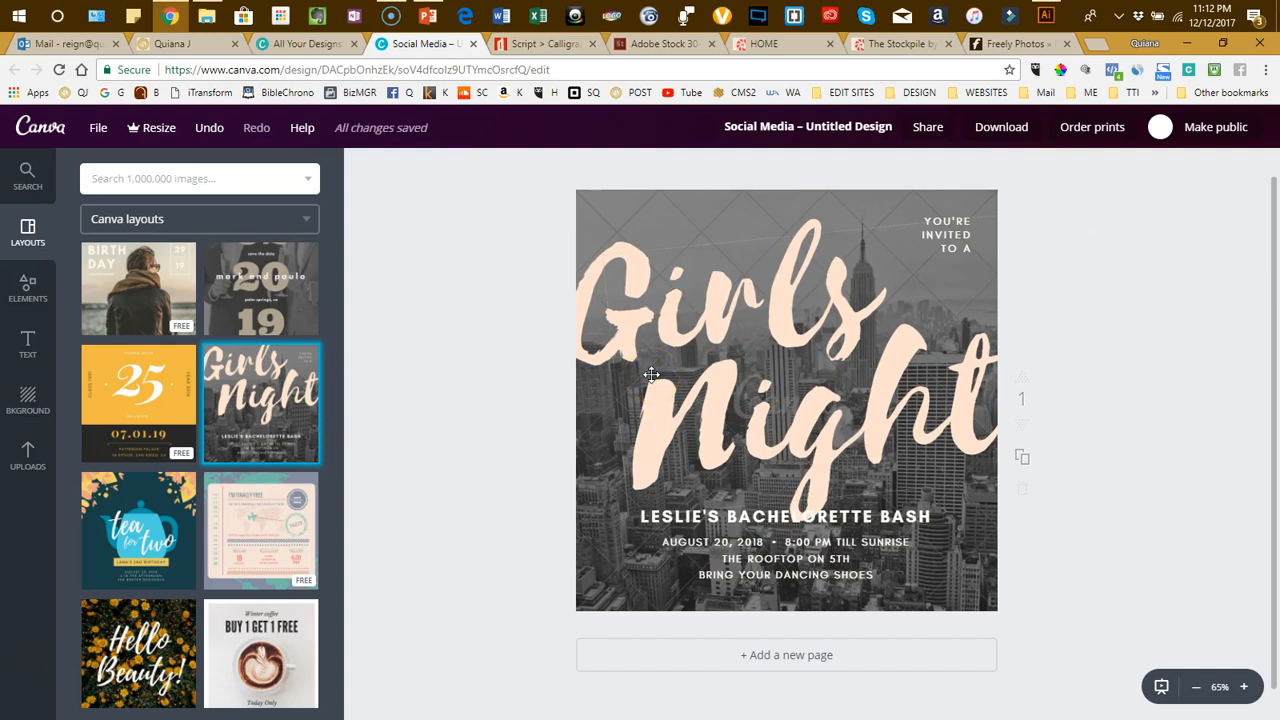
- Try repositioning the "Night" text, and delete both the "Night" and "Girls" headline texts from the design
{"action": "left_click_drag", "start_coordinate": [755, 321], "coordinate": [760, 423]}
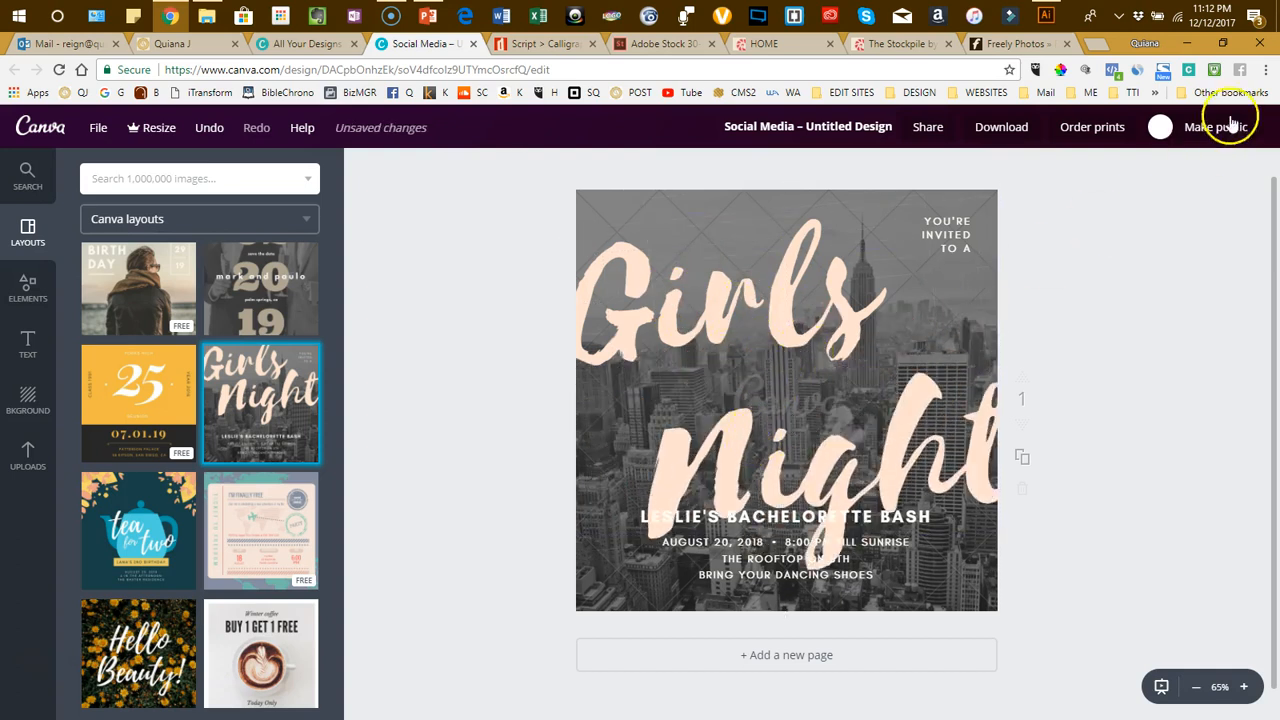
{"action": "key", "text": "ctrl+z"}
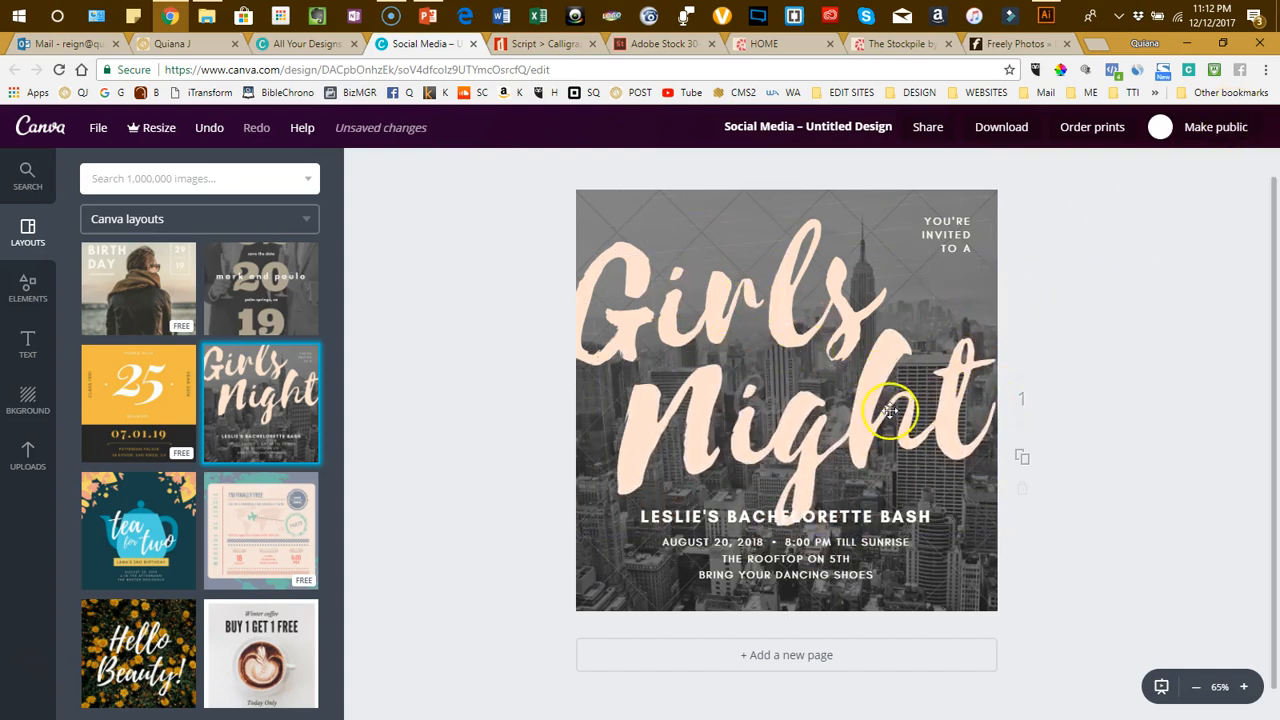
{"action": "left_click", "coordinate": [875, 350]}
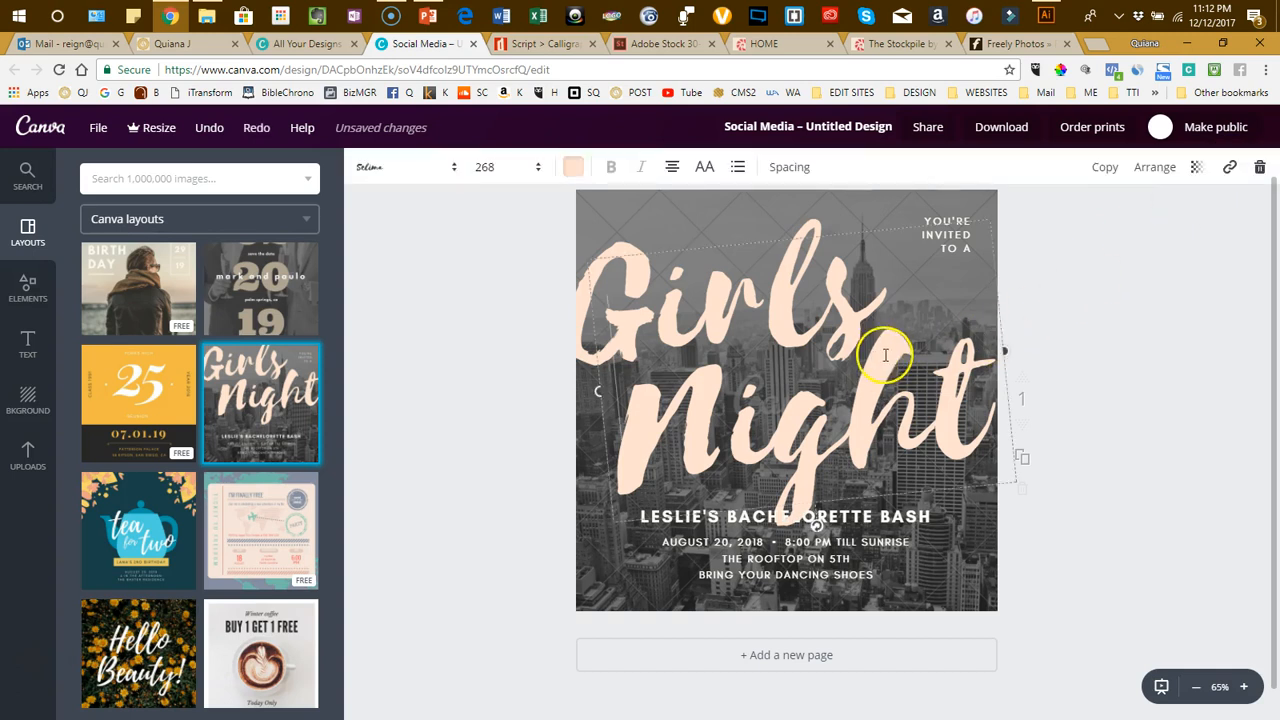
{"action": "left_click", "coordinate": [1259, 167]}
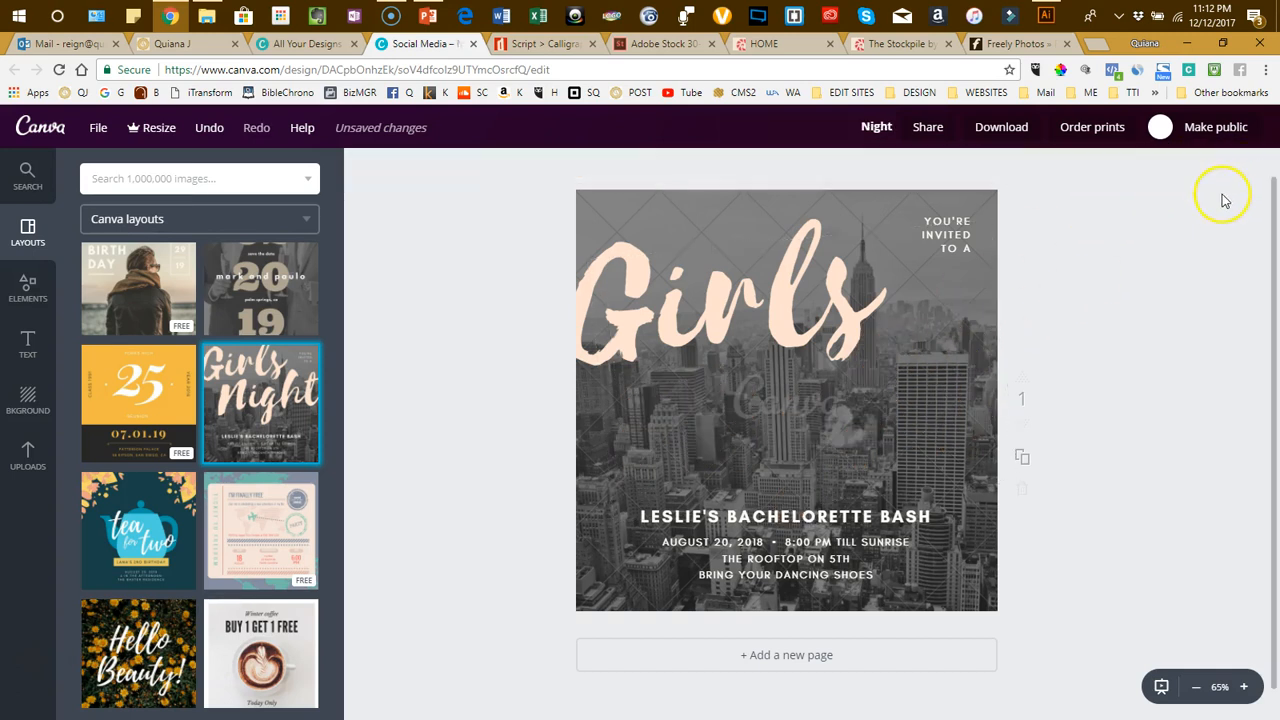
{"action": "left_click", "coordinate": [783, 264]}
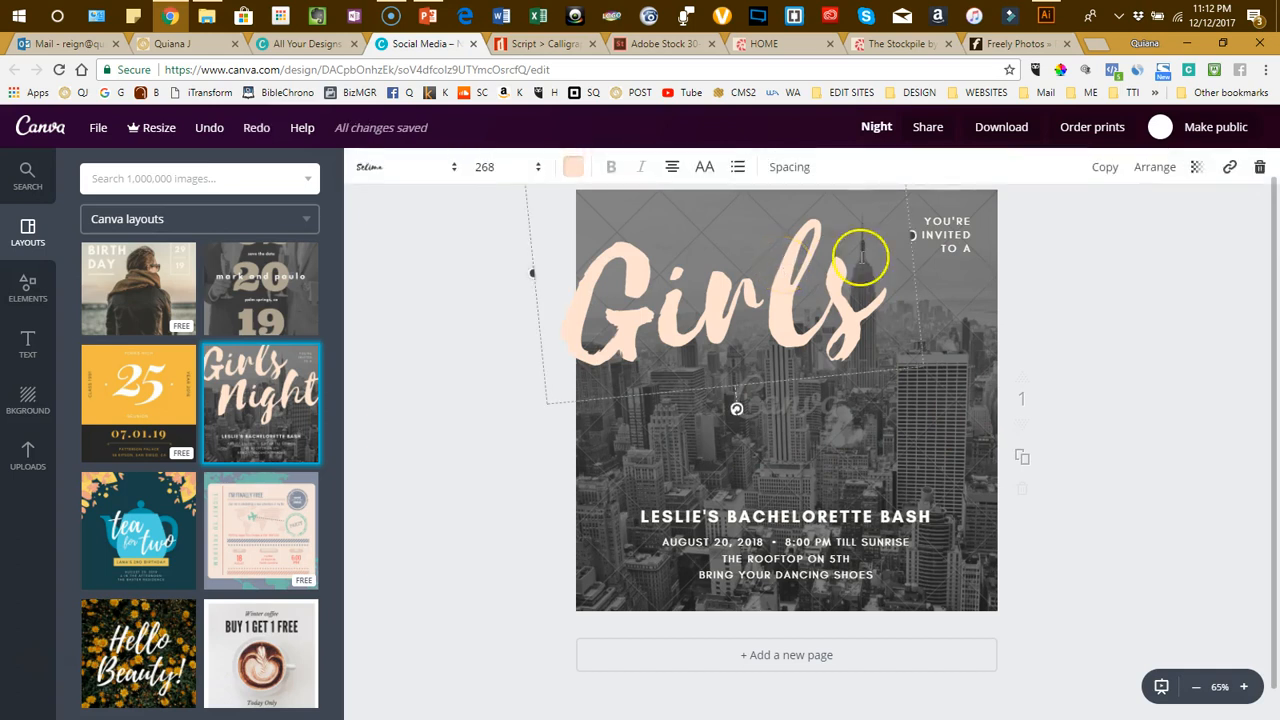
{"action": "left_click", "coordinate": [1259, 170]}
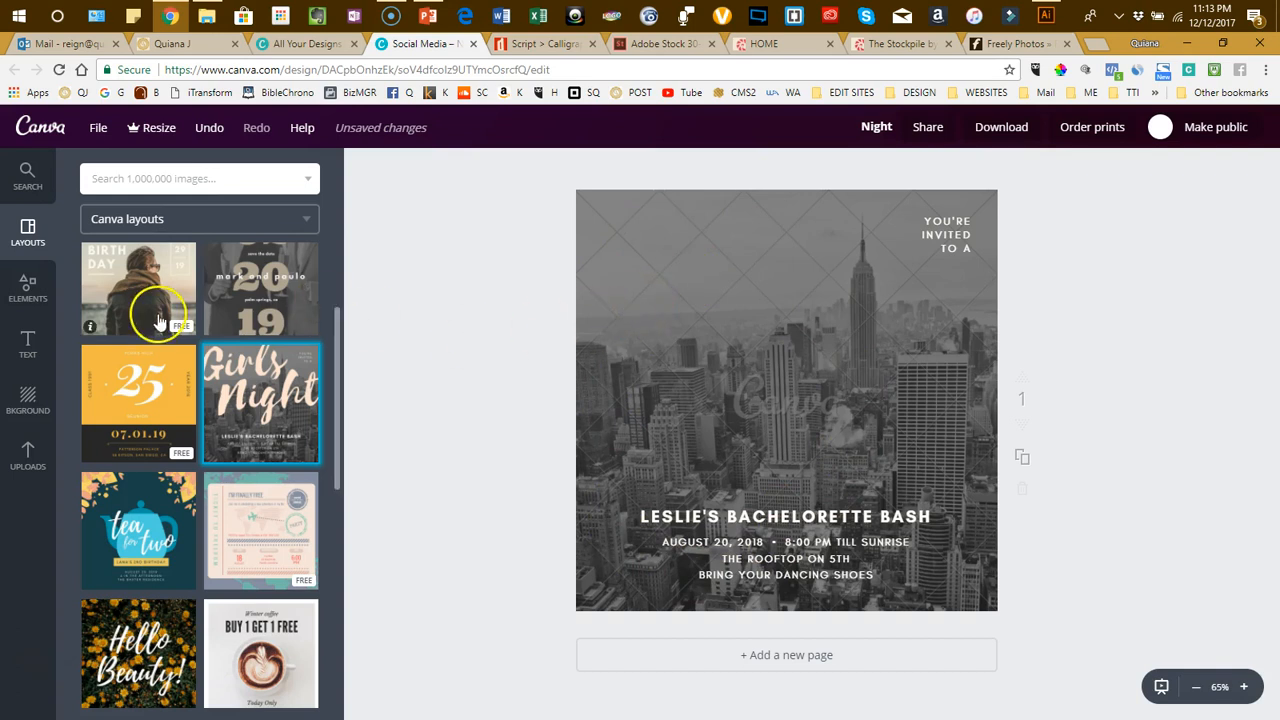
- Review the available Canva layouts and the catalogue of design types, ending back in the Social Media design
{"action": "scroll", "coordinate": [150, 664], "scroll_direction": "down", "scroll_amount": 3}
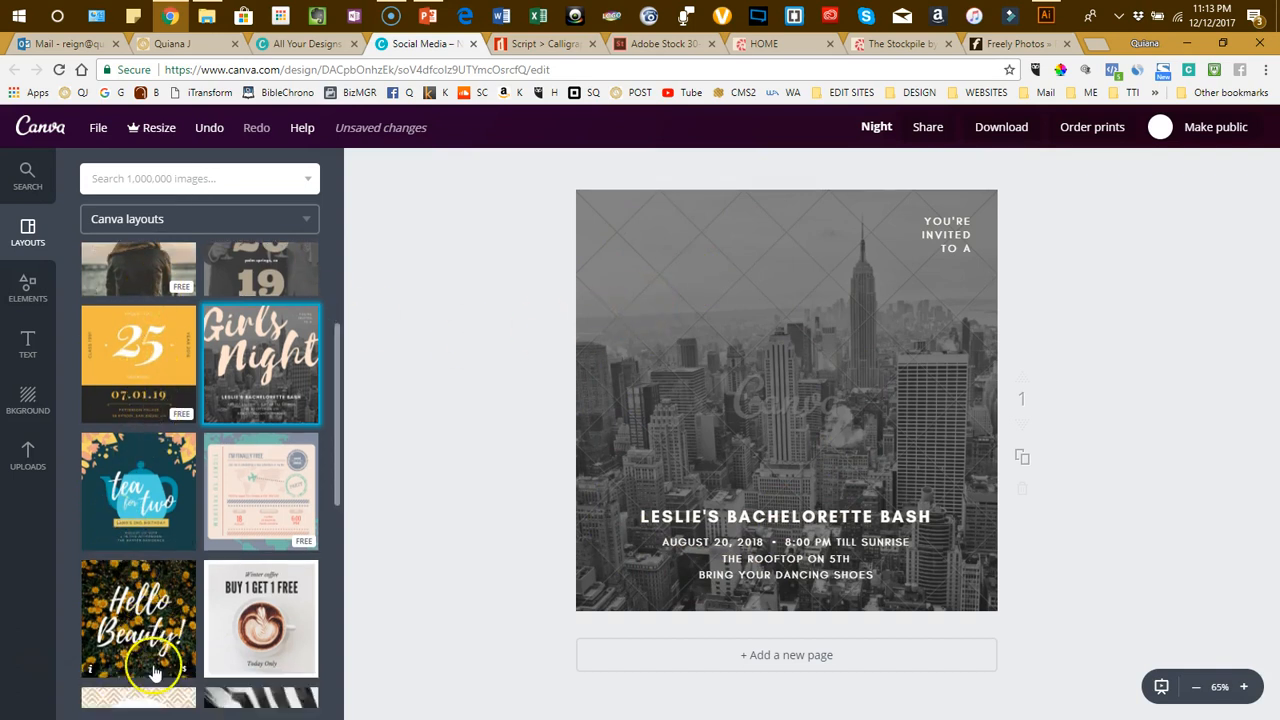
{"action": "scroll", "coordinate": [206, 477], "scroll_direction": "up", "scroll_amount": 5}
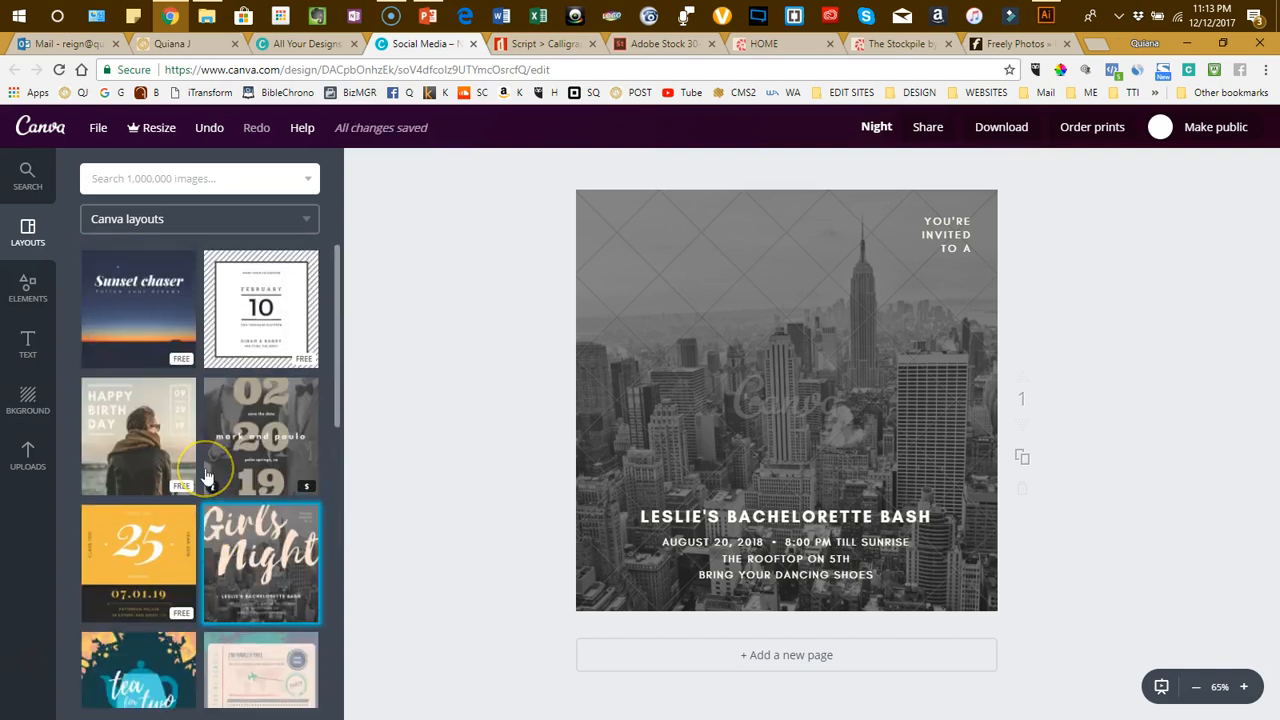
{"action": "left_click", "coordinate": [298, 44]}
{"action": "left_click", "coordinate": [1187, 232]}
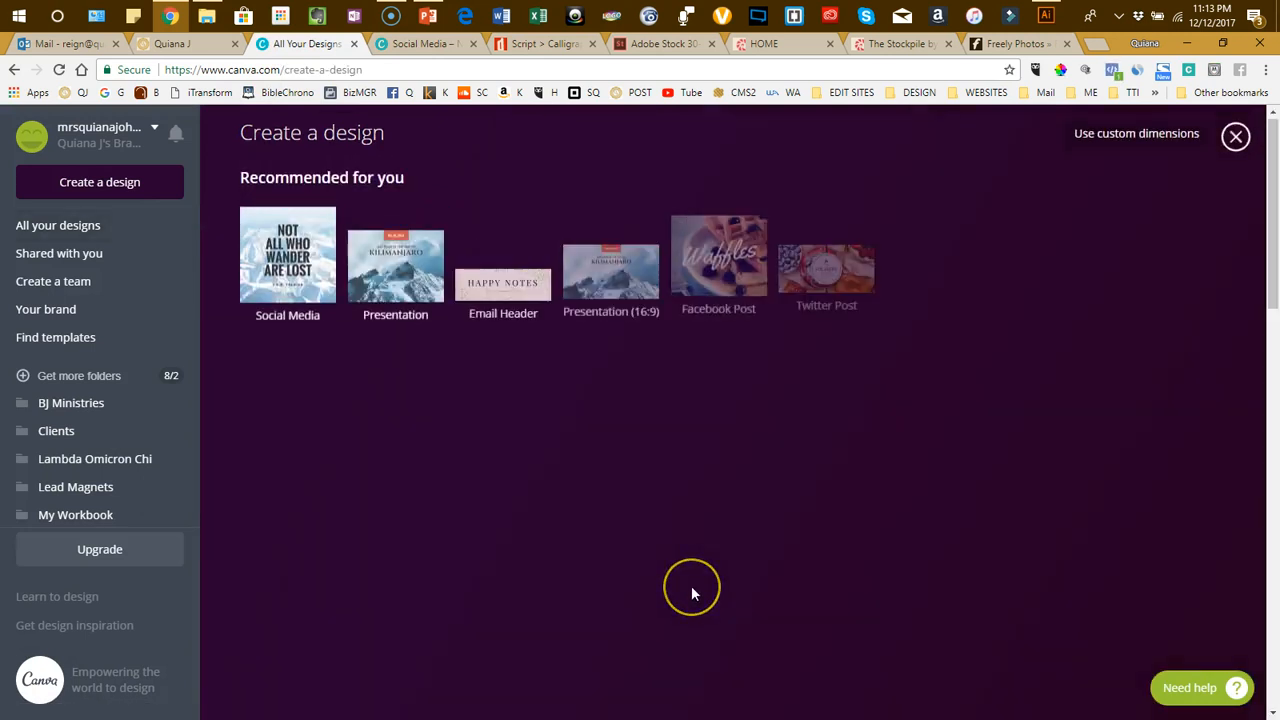
{"action": "scroll", "coordinate": [692, 588], "scroll_direction": "down", "scroll_amount": 2}
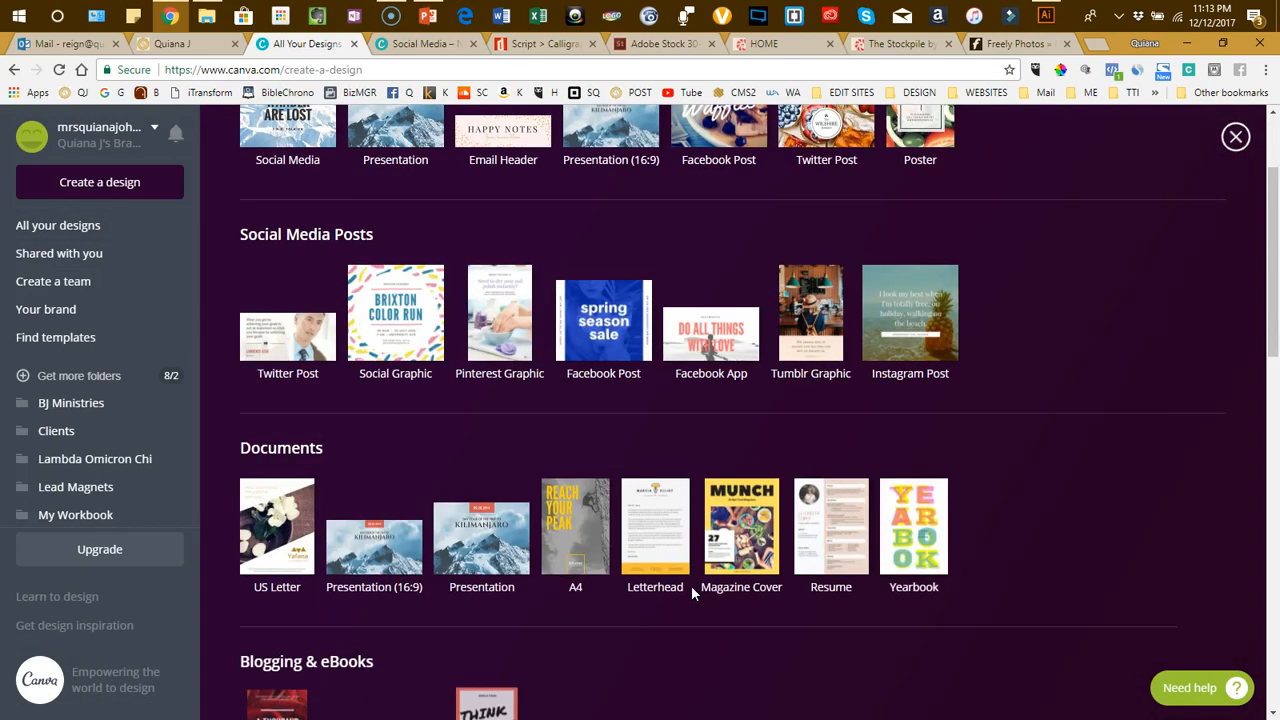
{"action": "scroll", "coordinate": [692, 588], "scroll_direction": "up", "scroll_amount": 2}
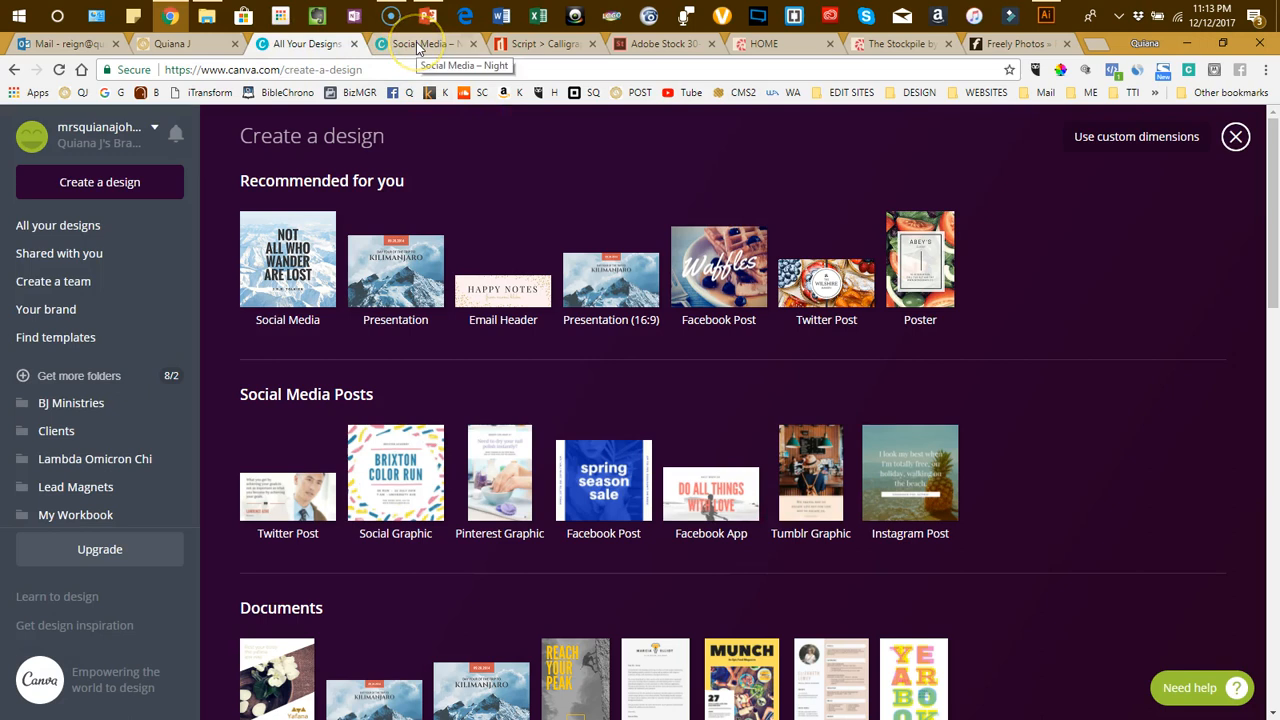
{"action": "left_click", "coordinate": [416, 43]}
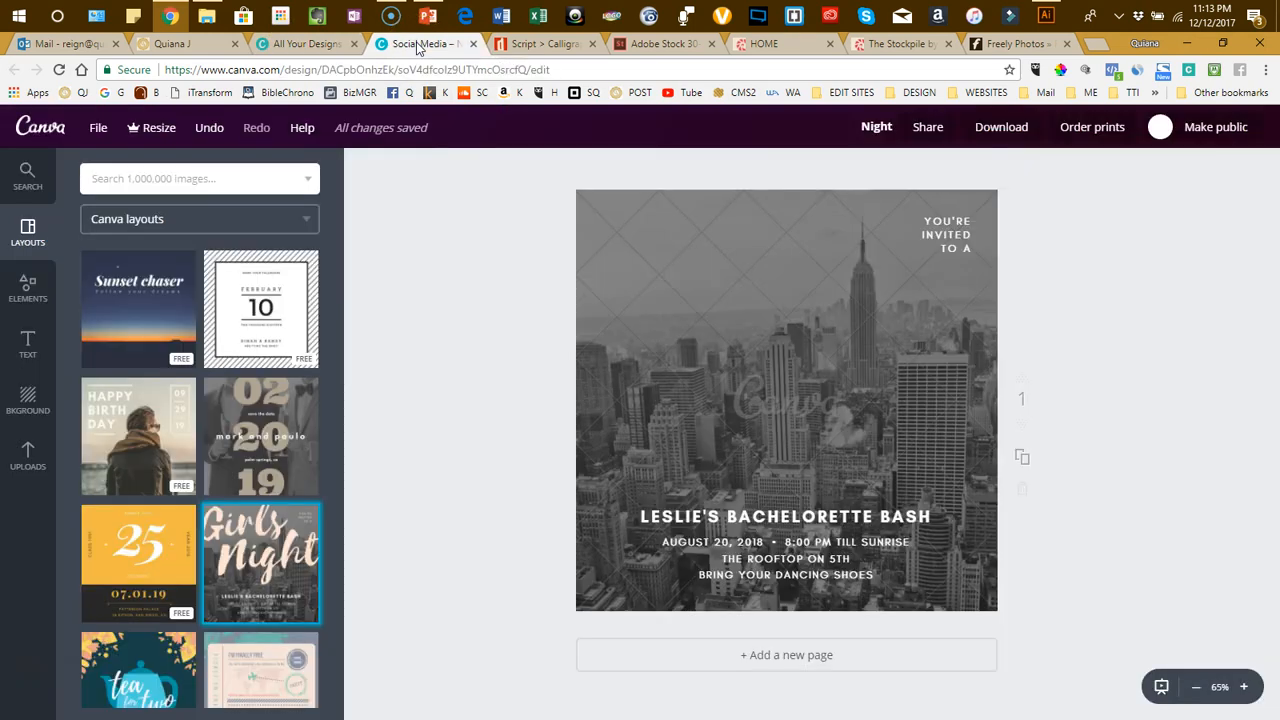
{"action": "scroll", "coordinate": [220, 436], "scroll_direction": "down", "scroll_amount": 5}
{"action": "scroll", "coordinate": [220, 436], "scroll_direction": "up", "scroll_amount": 5}
- Search the image library for "girls" and look through the free and paid photos and illustrations
{"action": "left_click", "coordinate": [207, 179]}
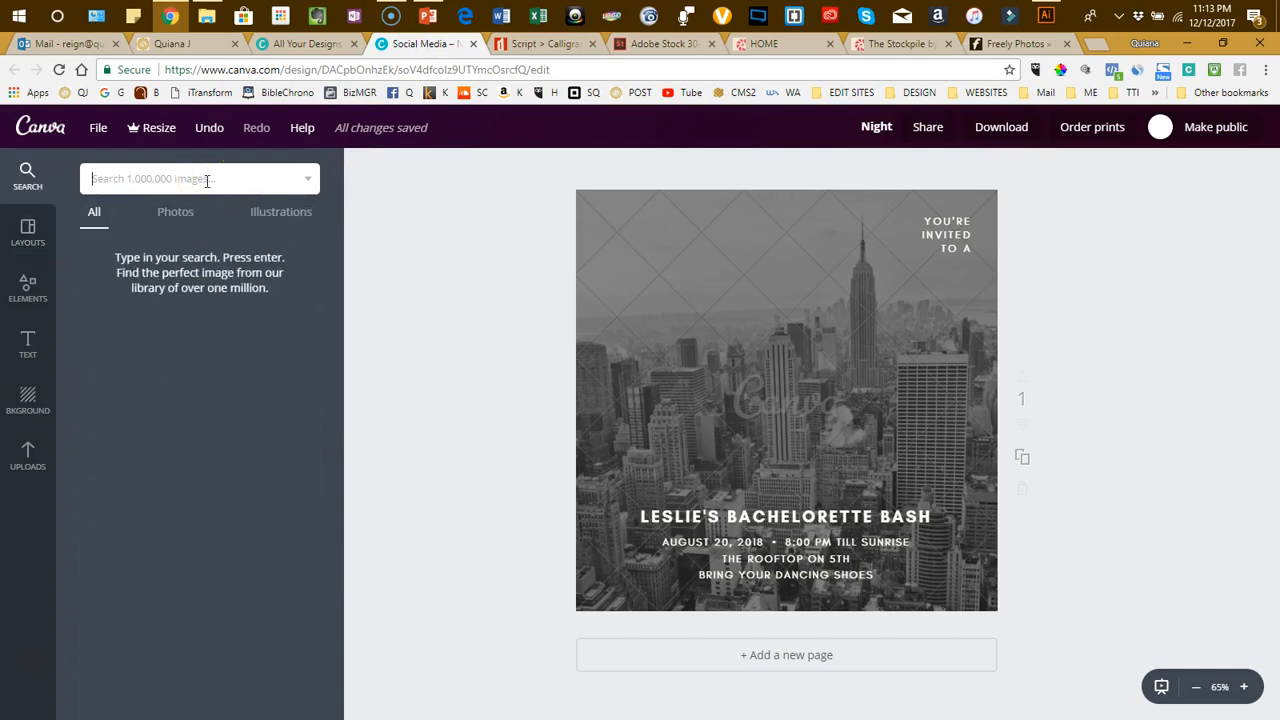
{"action": "type", "text": "girls"}
{"action": "key", "text": "Return"}
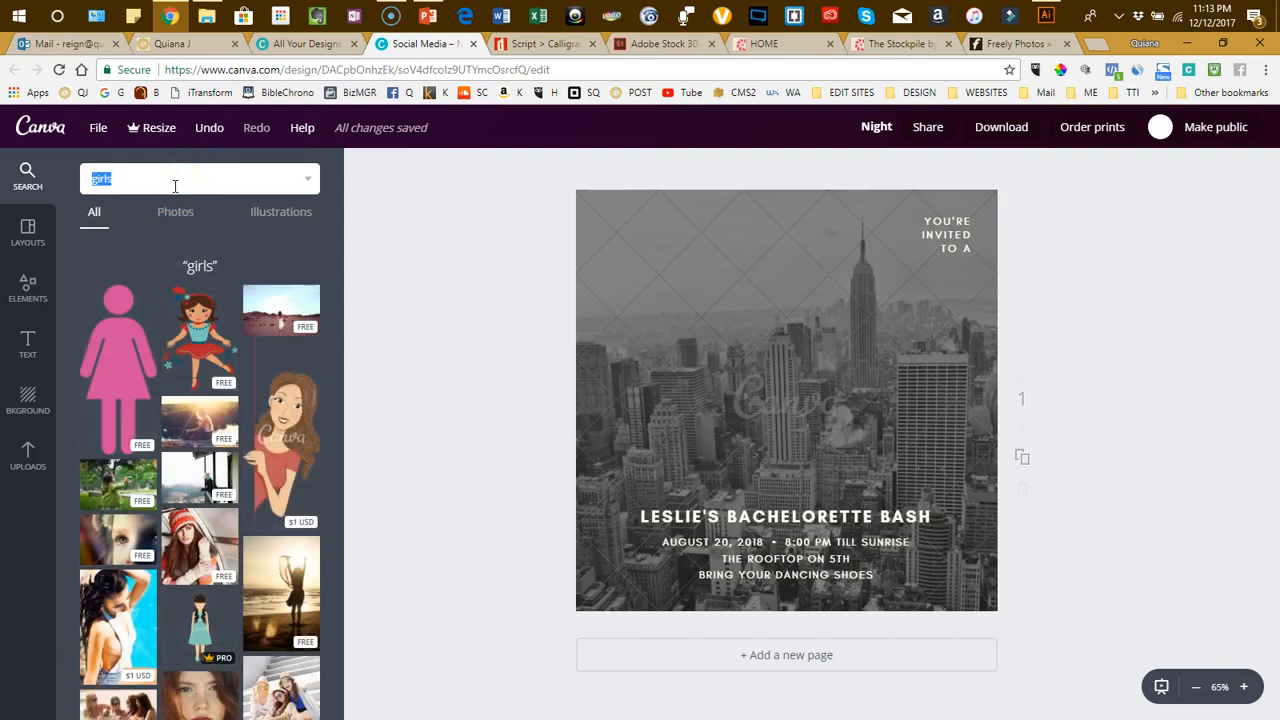
{"action": "scroll", "coordinate": [180, 500], "scroll_direction": "down", "scroll_amount": 10}
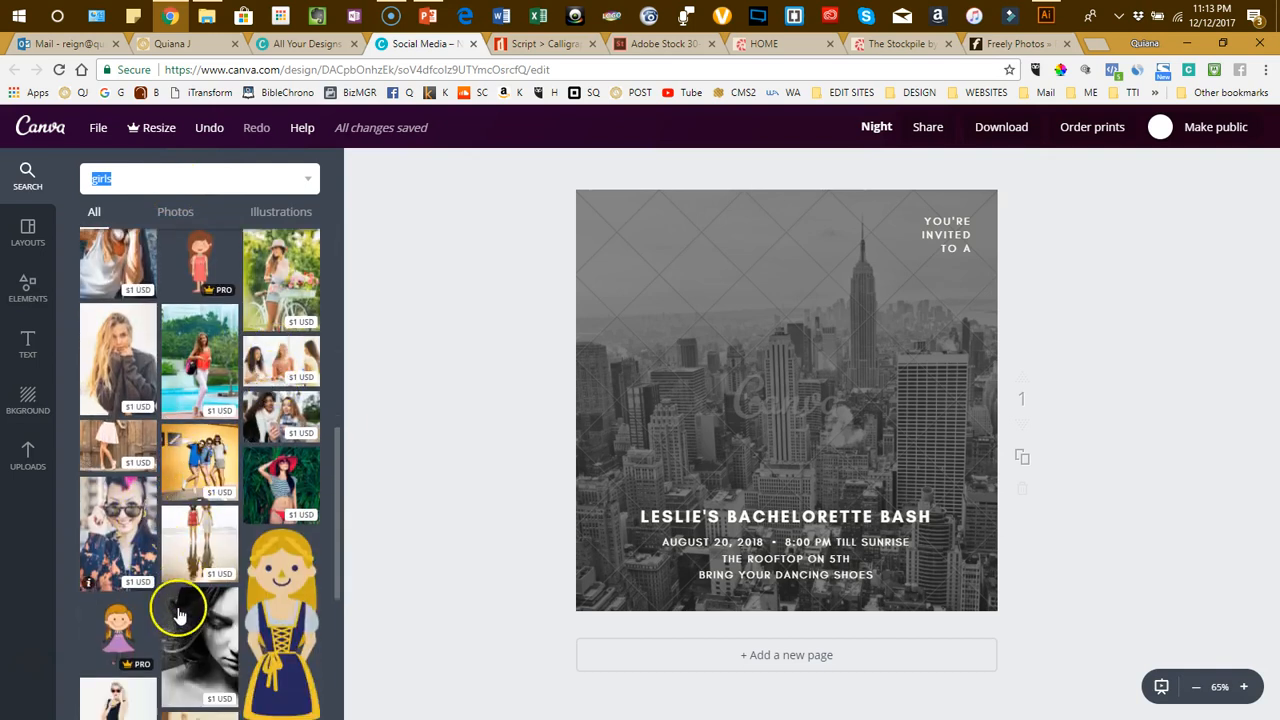
{"action": "scroll", "coordinate": [178, 615], "scroll_direction": "down", "scroll_amount": 2}
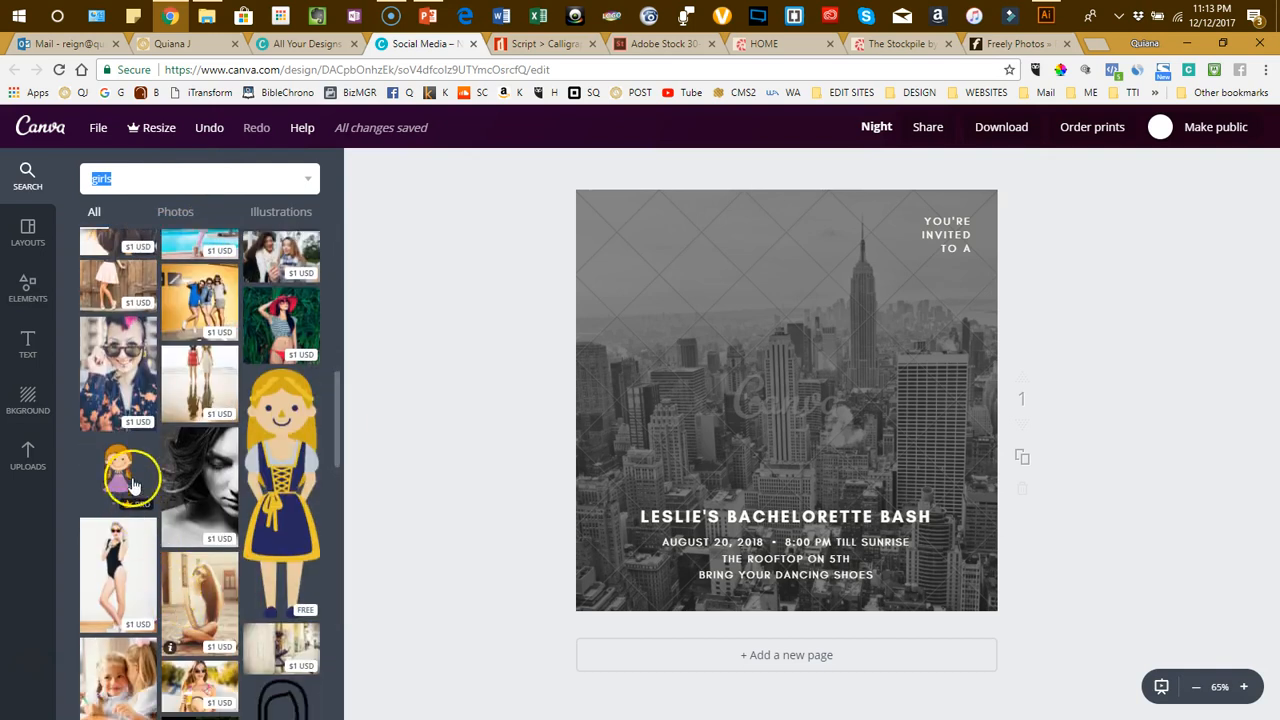
{"action": "scroll", "coordinate": [193, 425], "scroll_direction": "down", "scroll_amount": 1}
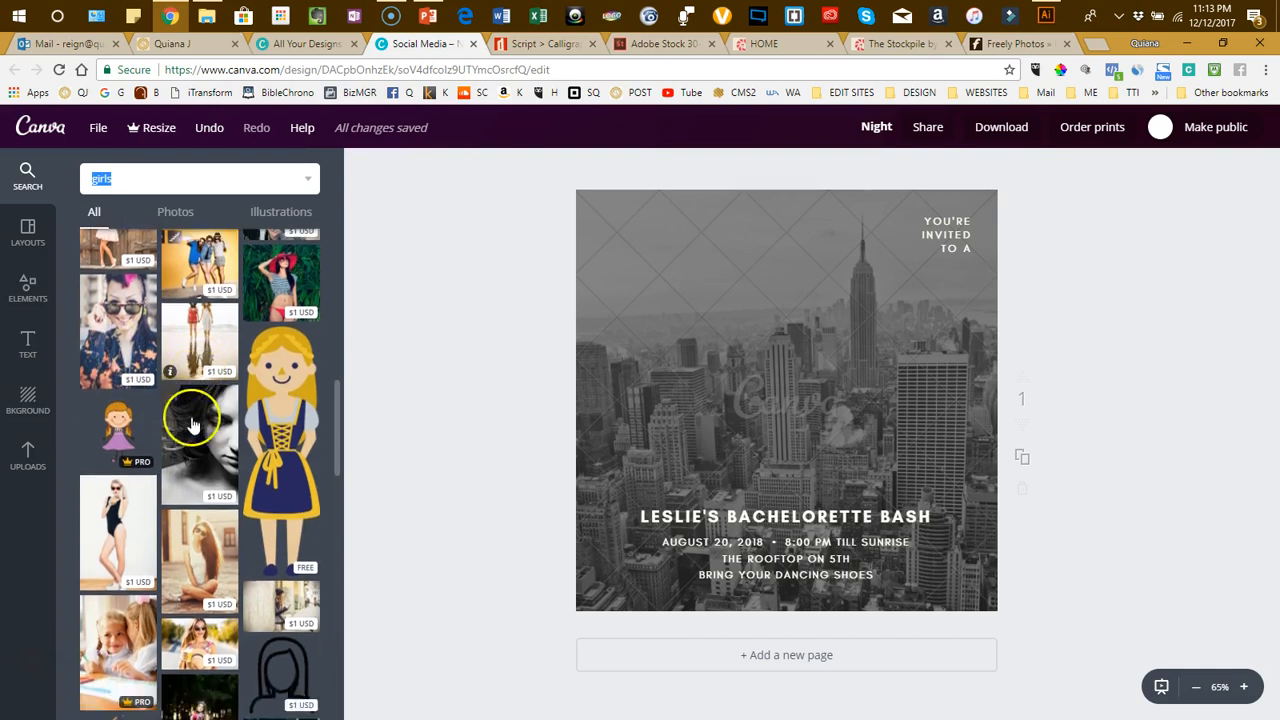
{"action": "scroll", "coordinate": [193, 425], "scroll_direction": "down", "scroll_amount": 1}
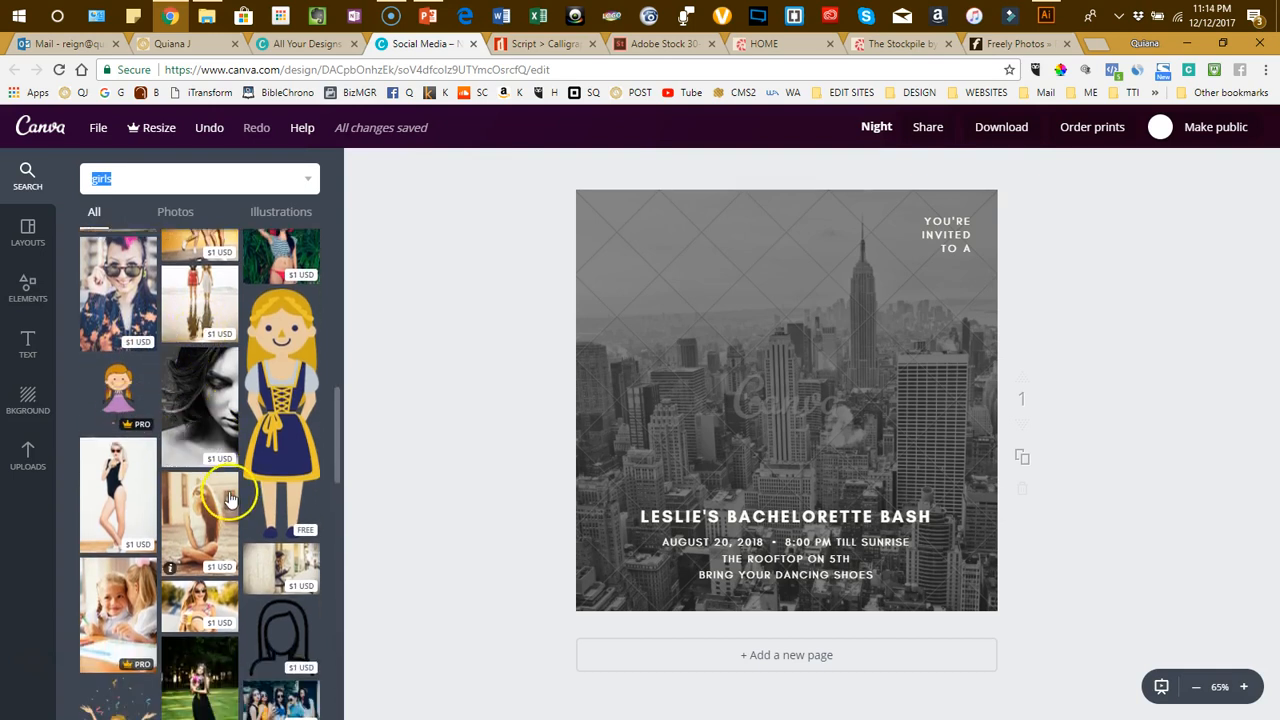
{"action": "scroll", "coordinate": [230, 497], "scroll_direction": "up", "scroll_amount": 5}
{"action": "scroll", "coordinate": [222, 500], "scroll_direction": "down", "scroll_amount": 15}
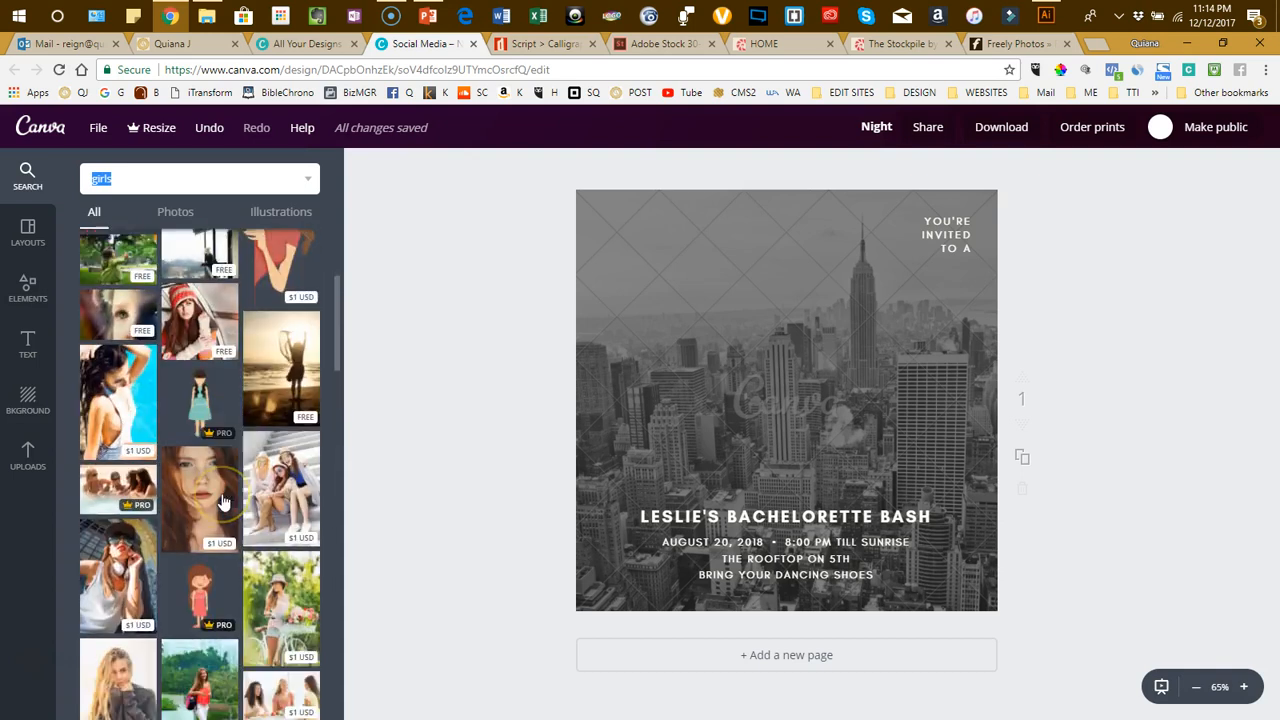
{"action": "scroll", "coordinate": [223, 502], "scroll_direction": "down", "scroll_amount": 7}
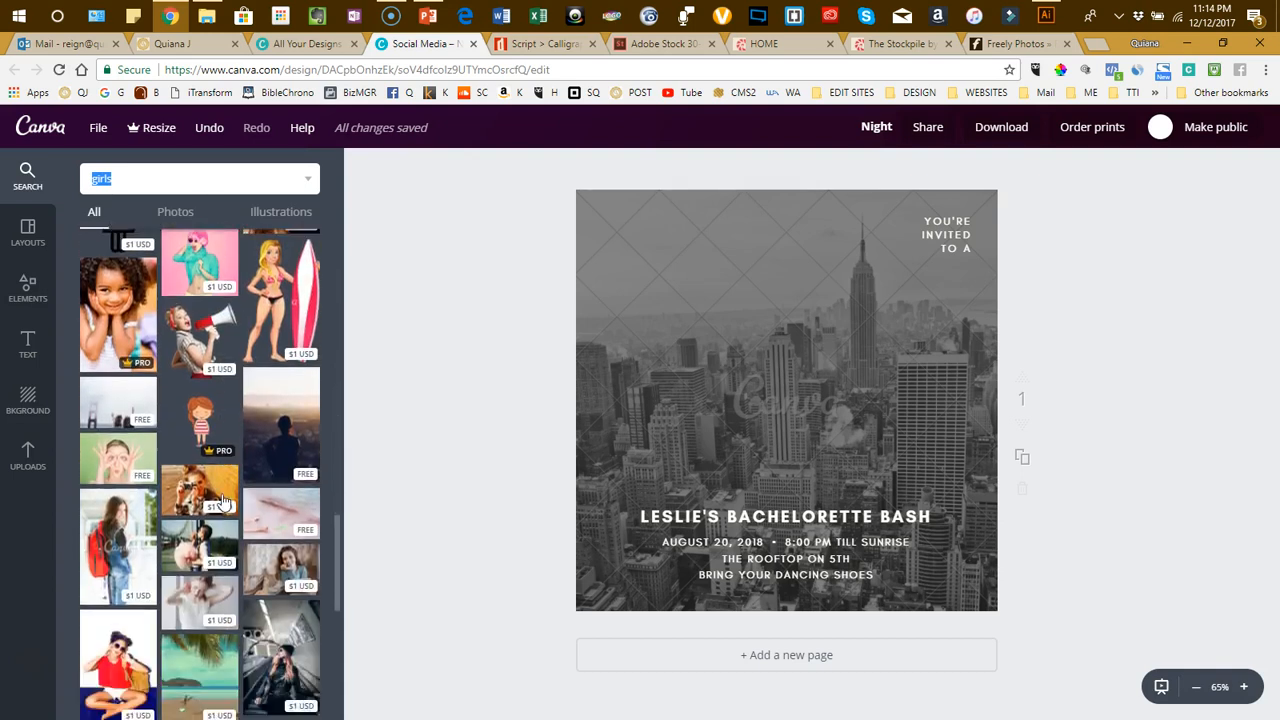
- Look back through the "girls" image results to the start of the list
{"action": "scroll", "coordinate": [223, 502], "scroll_direction": "up", "scroll_amount": 7}
{"action": "scroll", "coordinate": [223, 502], "scroll_direction": "up", "scroll_amount": 10}
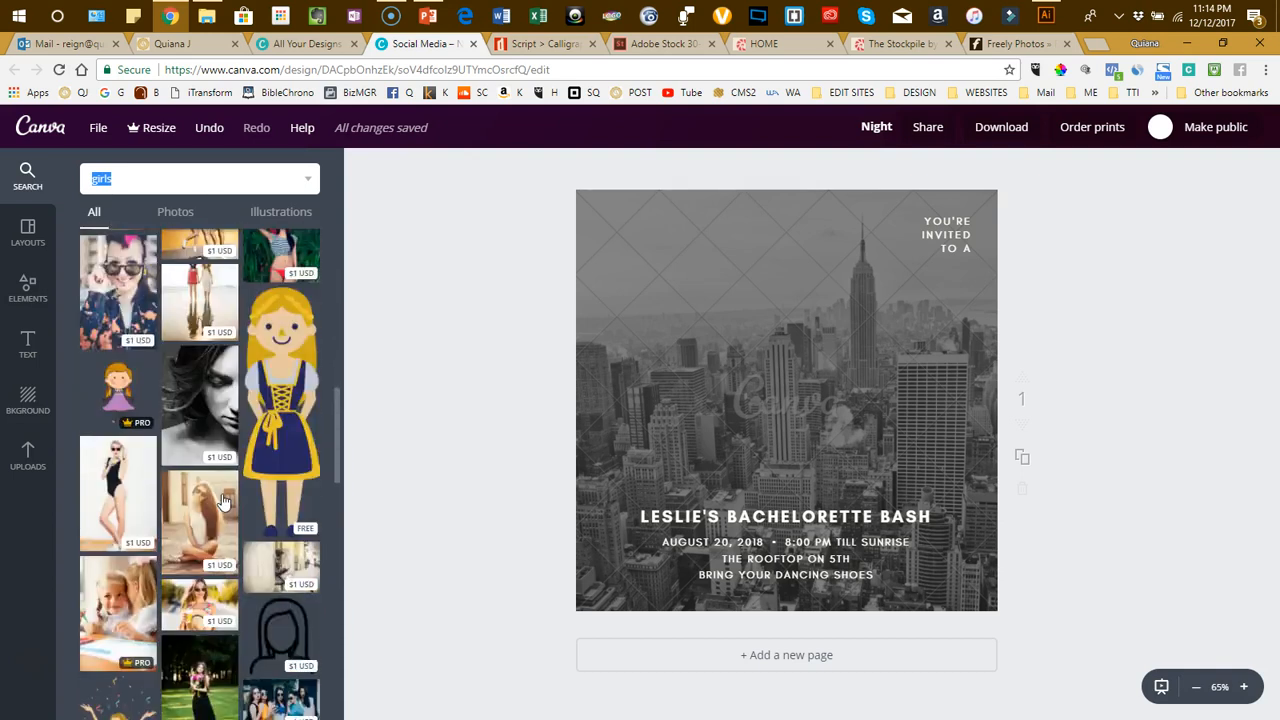
{"action": "scroll", "coordinate": [223, 502], "scroll_direction": "up", "scroll_amount": 4}
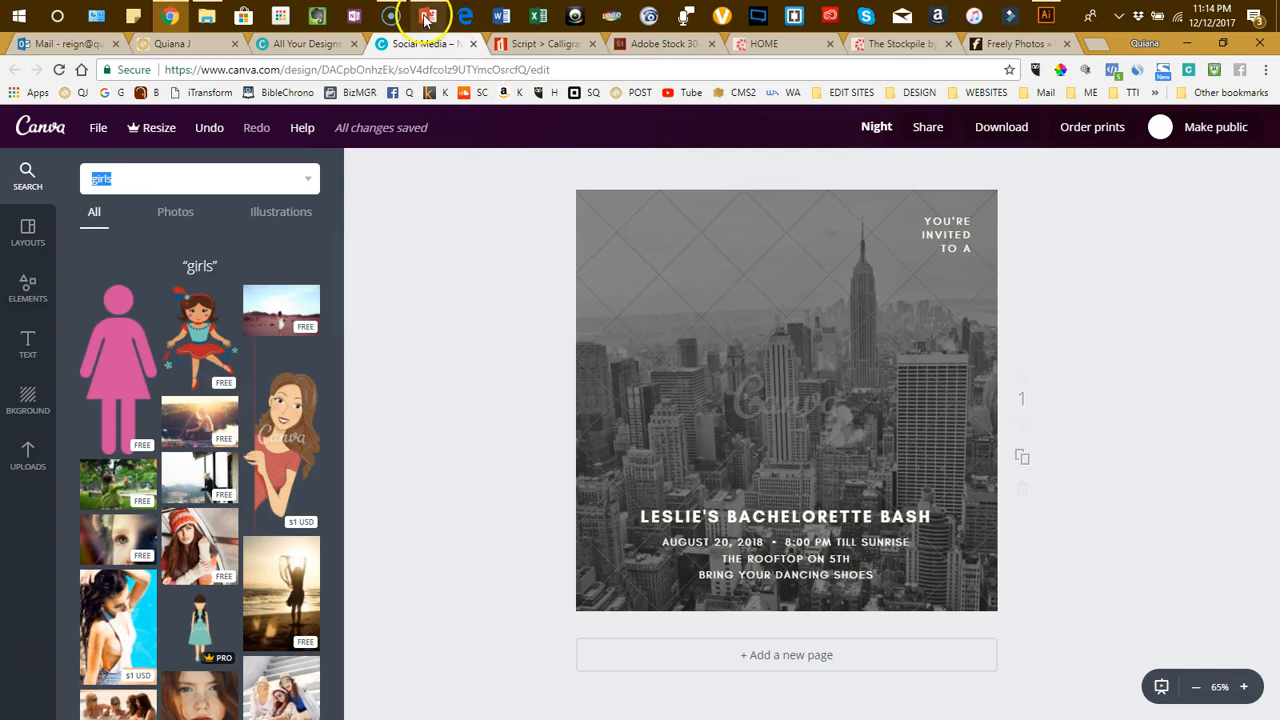
- Switch to the DaFont Script > Calligraphy page and show 50 fonts per page with the "Girl's Nite" preview text
{"action": "left_click", "coordinate": [550, 43]}
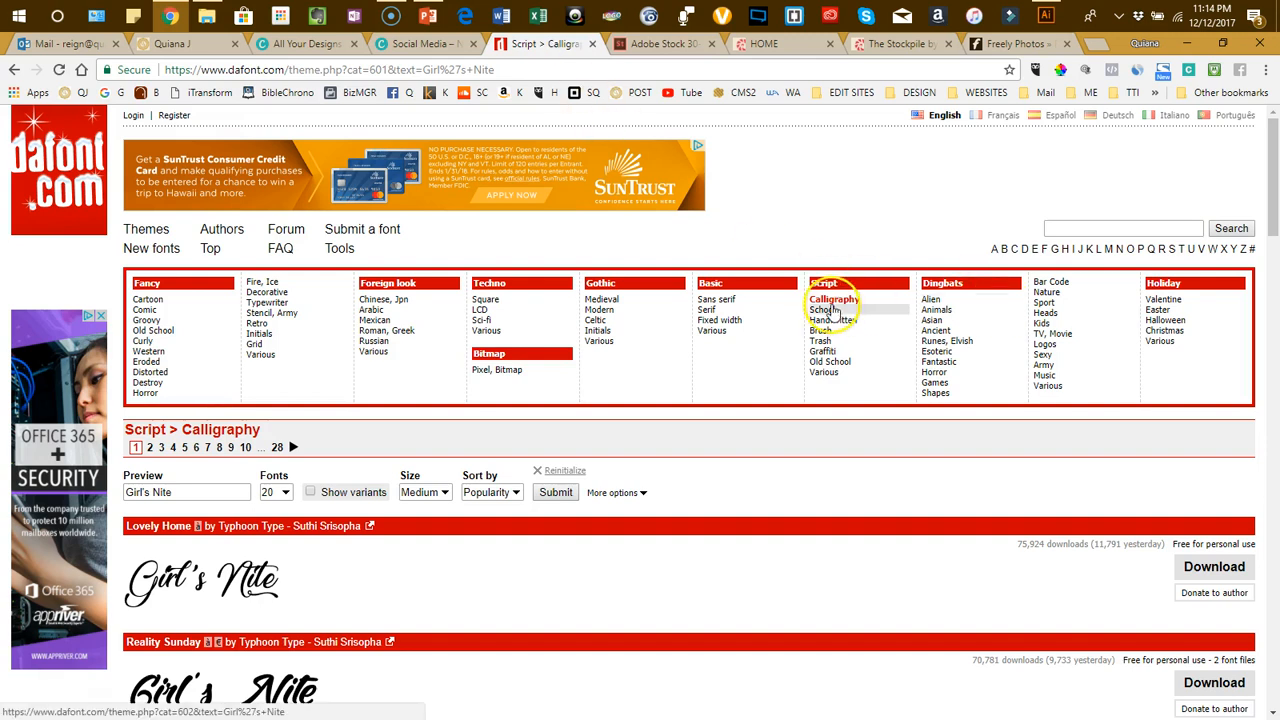
{"action": "scroll", "coordinate": [457, 531], "scroll_direction": "down", "scroll_amount": 2}
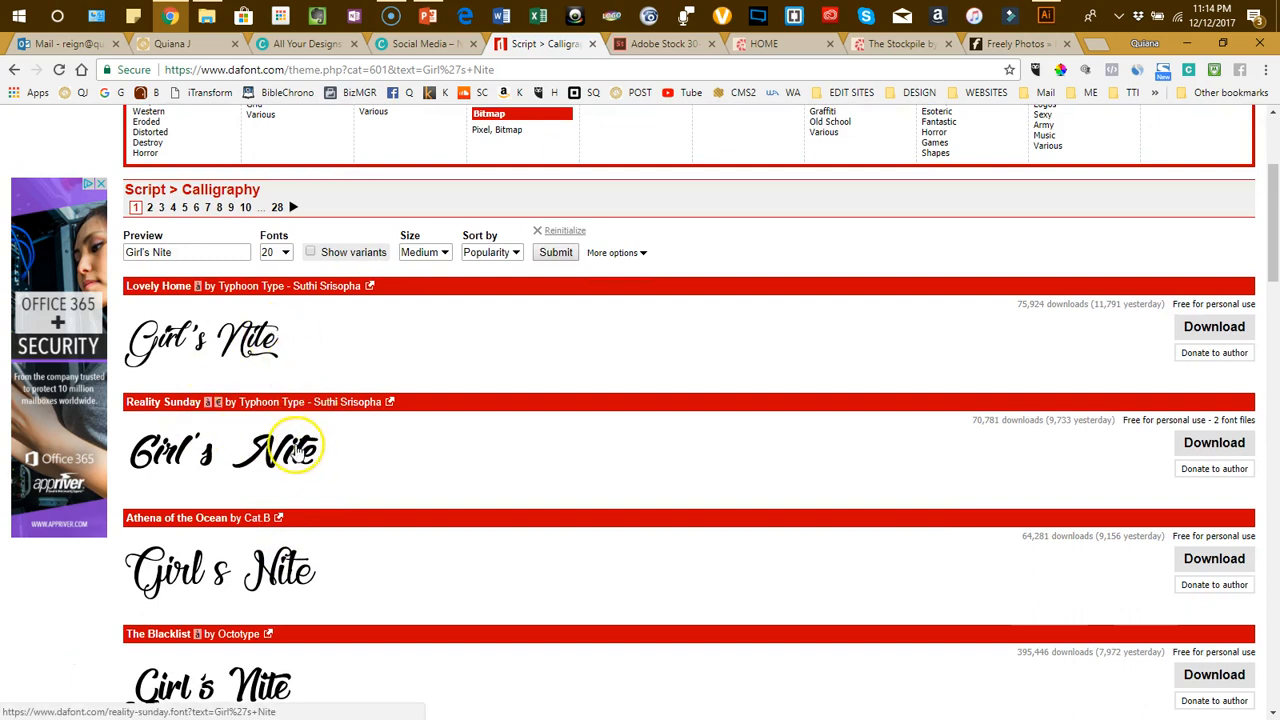
{"action": "left_click", "coordinate": [194, 251]}
{"action": "left_click_drag", "start_coordinate": [125, 252], "coordinate": [171, 252]}
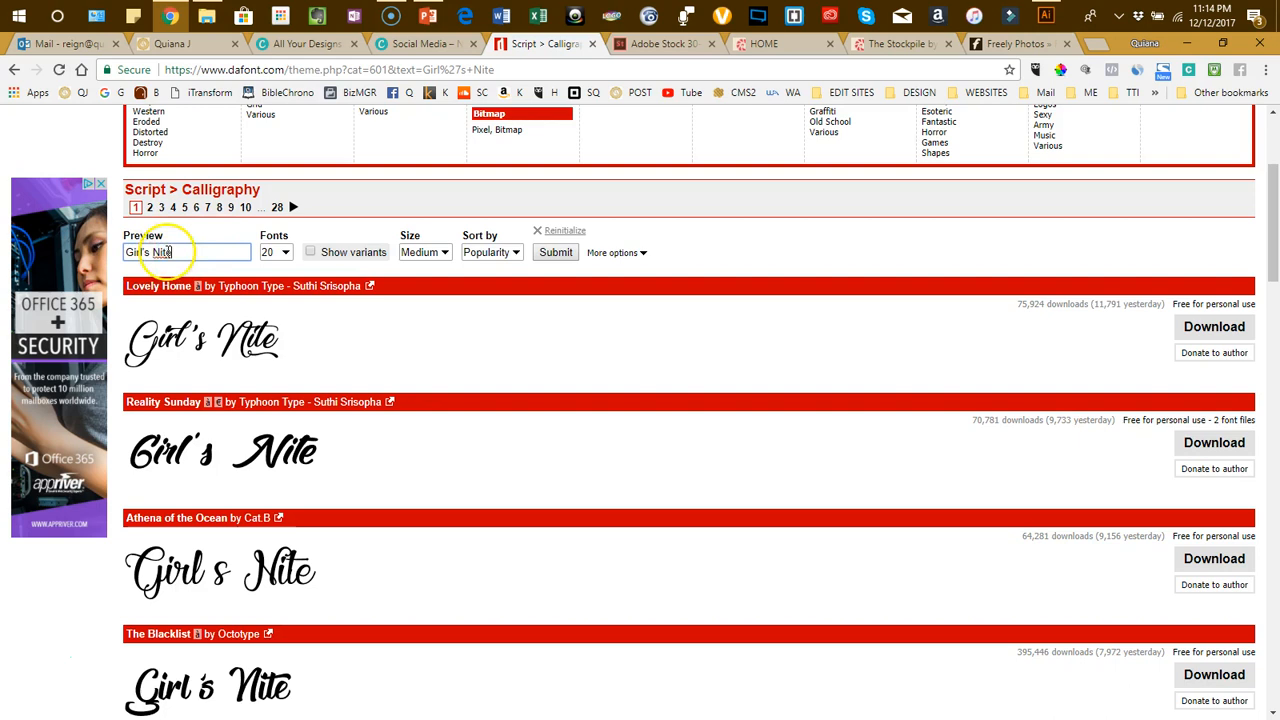
{"action": "left_click", "coordinate": [285, 253]}
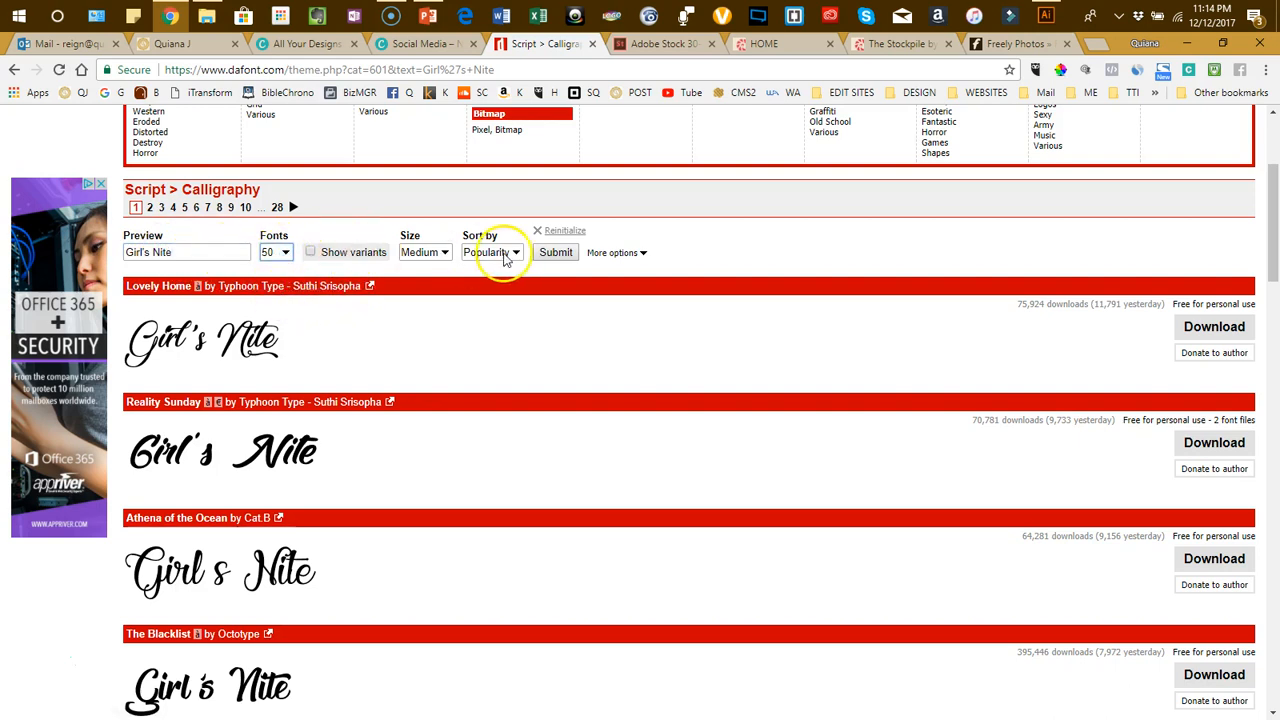
{"action": "left_click", "coordinate": [551, 252]}
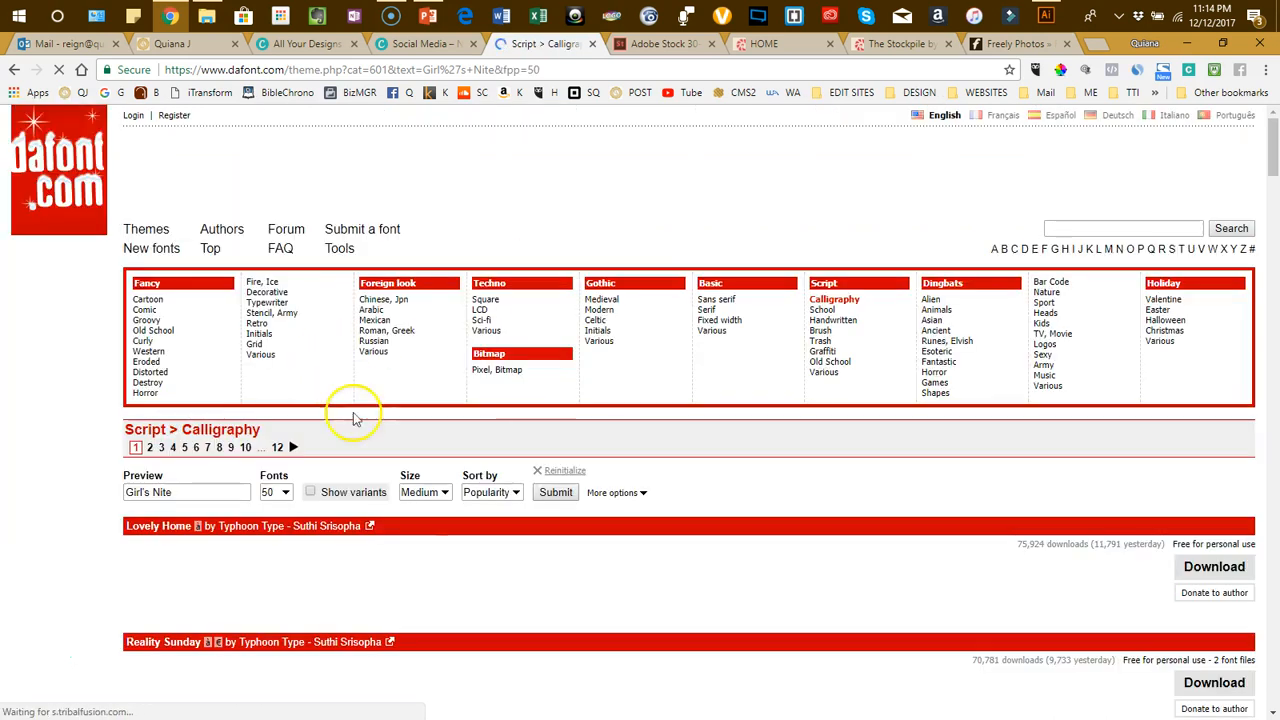
- Browse the calligraphy fonts previewed as "Girl's Nite" and download the Monte Cristo font
{"action": "scroll", "coordinate": [400, 557], "scroll_direction": "down", "scroll_amount": 5}
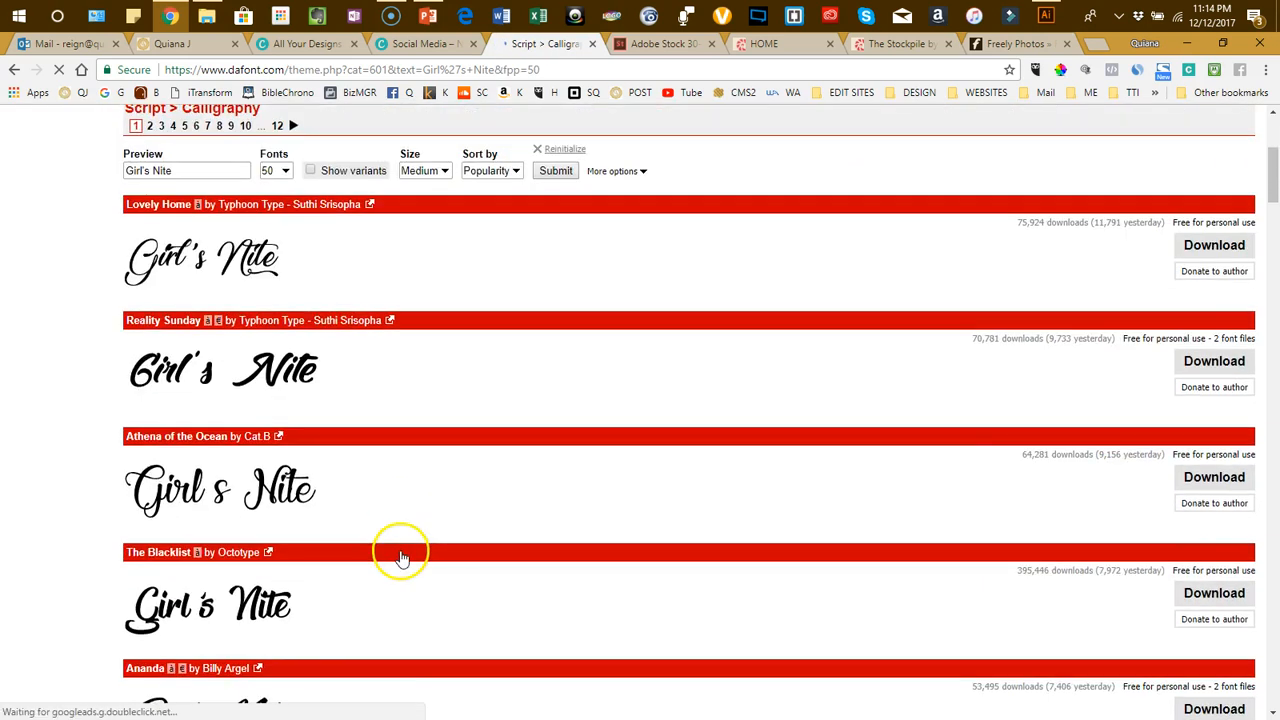
{"action": "scroll", "coordinate": [400, 557], "scroll_direction": "down", "scroll_amount": 4}
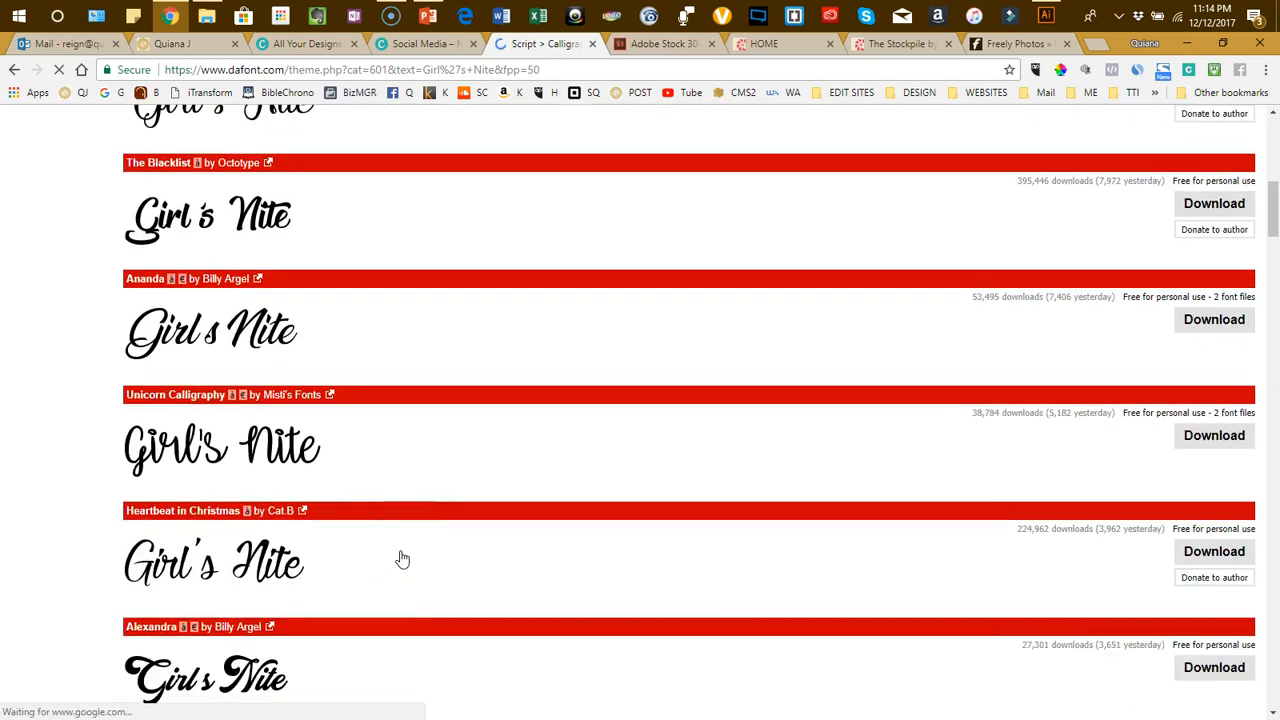
{"action": "scroll", "coordinate": [402, 559], "scroll_direction": "down", "scroll_amount": 3}
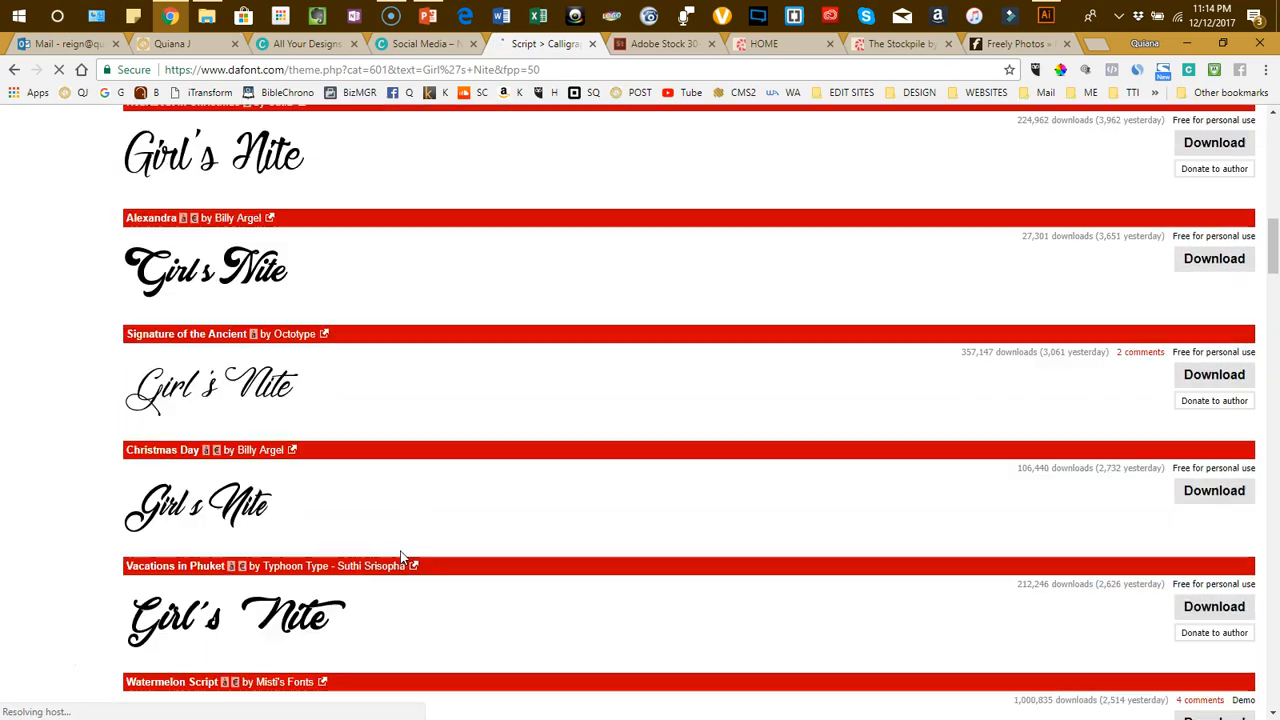
{"action": "scroll", "coordinate": [400, 557], "scroll_direction": "down", "scroll_amount": 3}
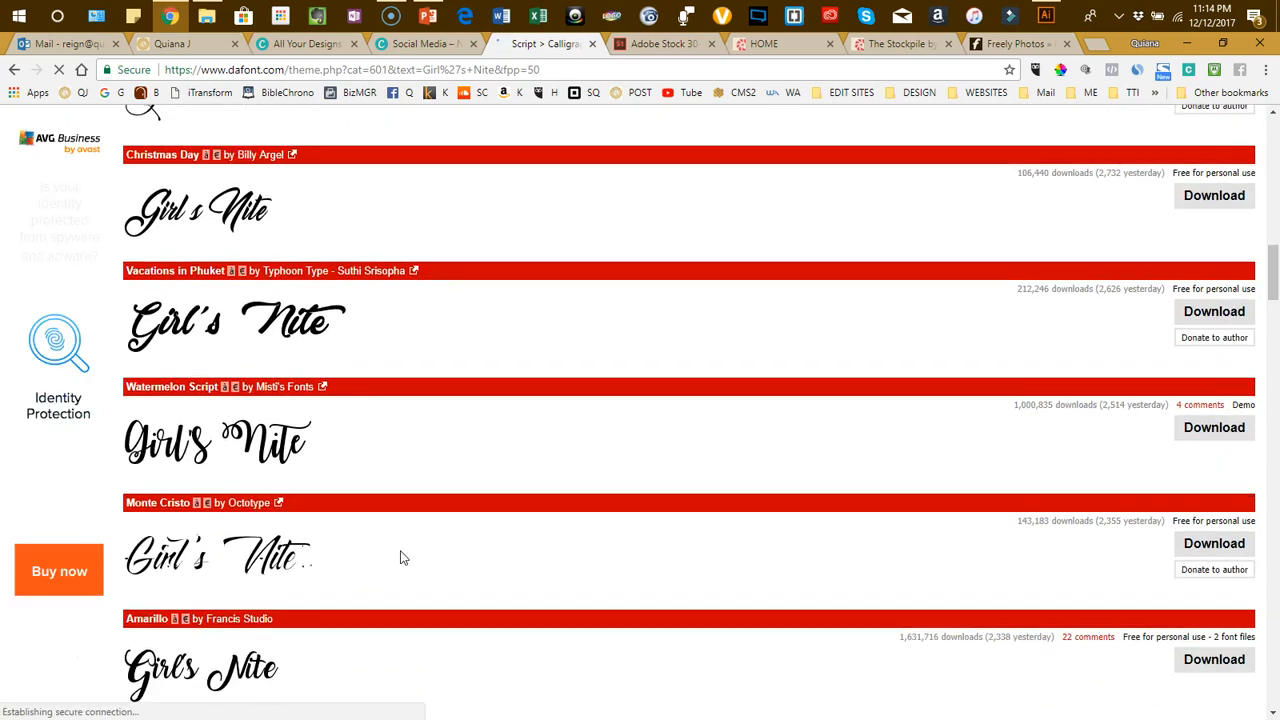
{"action": "scroll", "coordinate": [292, 553], "scroll_direction": "down", "scroll_amount": 1}
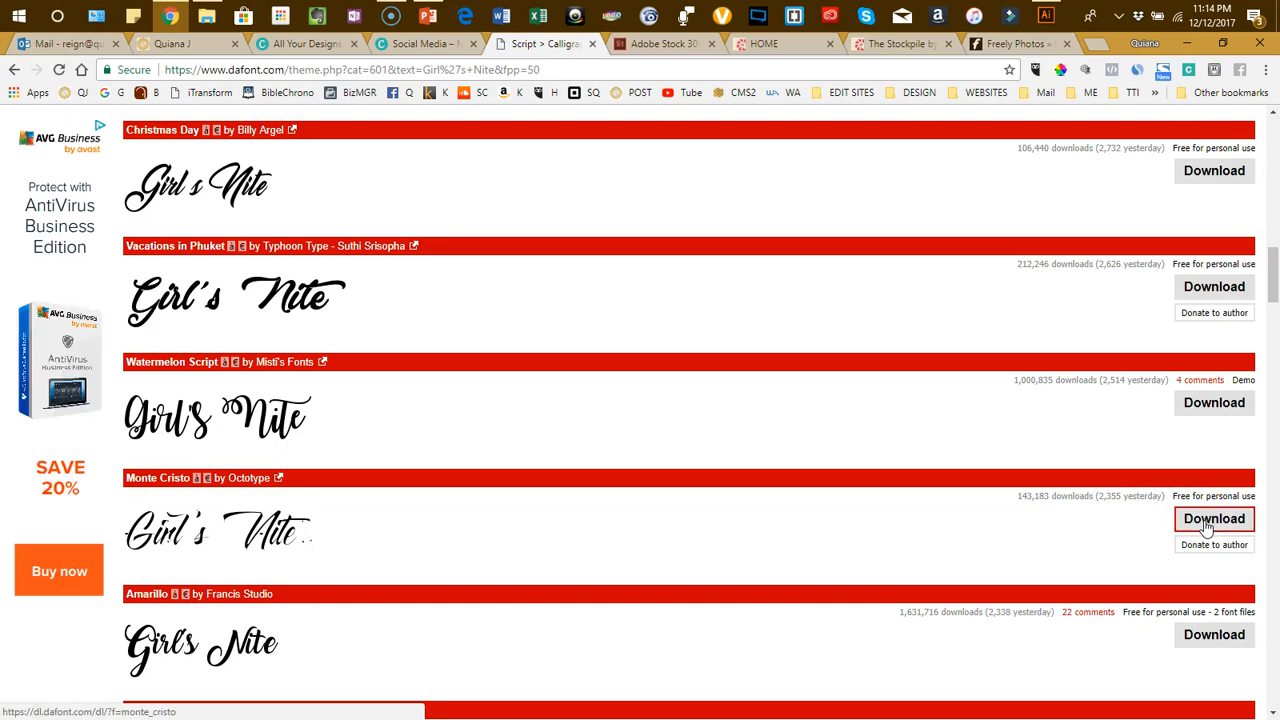
{"action": "left_click", "coordinate": [1207, 520]}
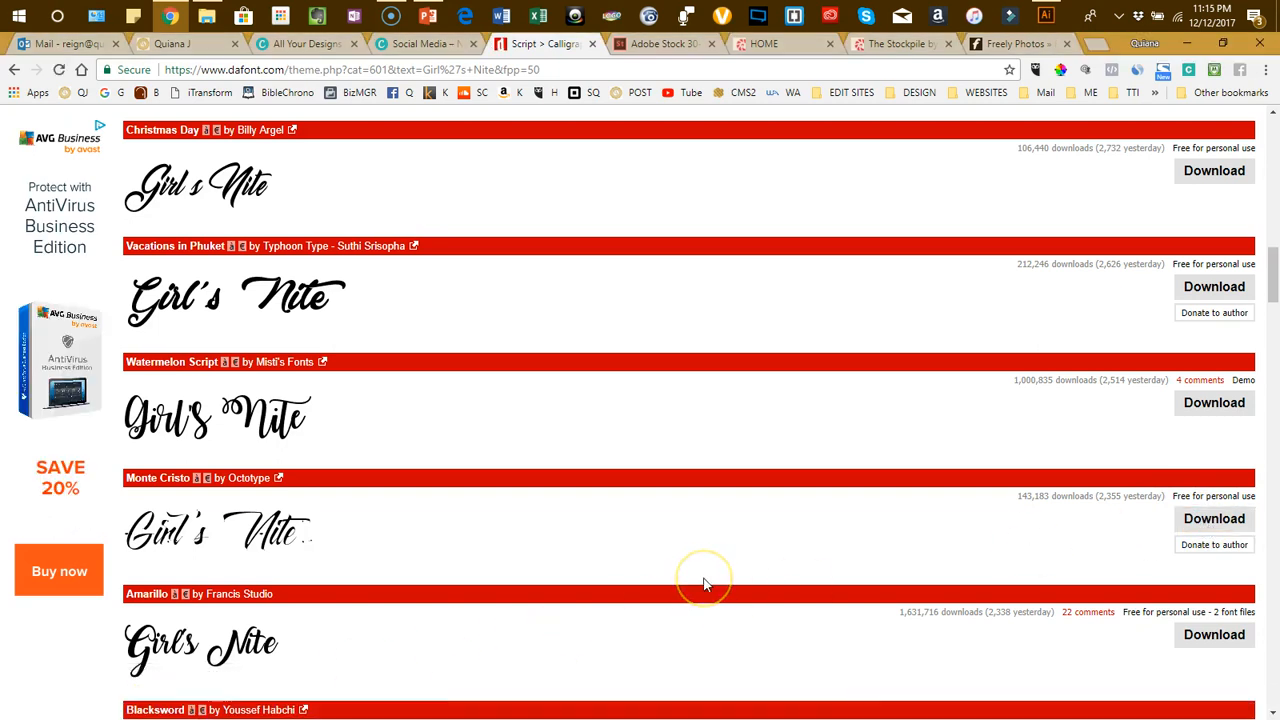
- Minimize the browser and PowerPoint windows and select the downloaded monte_cristo.zip on the desktop
{"action": "left_click", "coordinate": [1190, 44]}
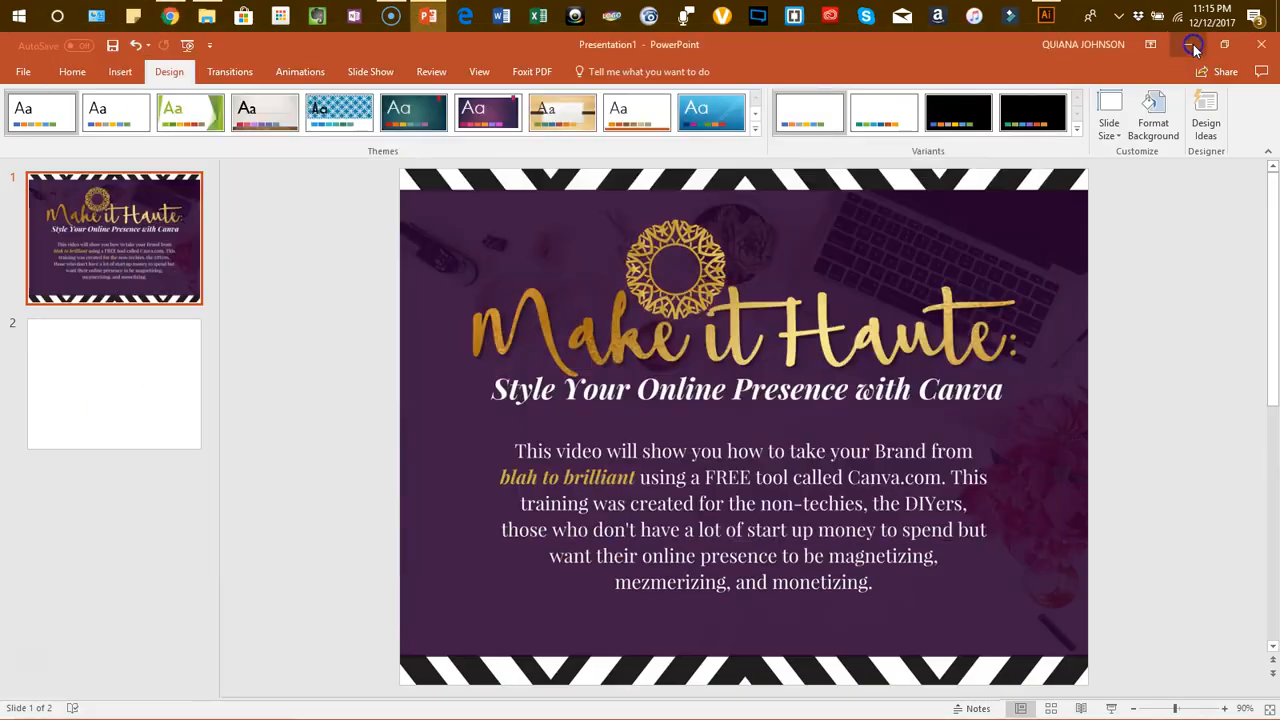
{"action": "left_click", "coordinate": [1192, 44]}
{"action": "left_click", "coordinate": [1194, 46]}
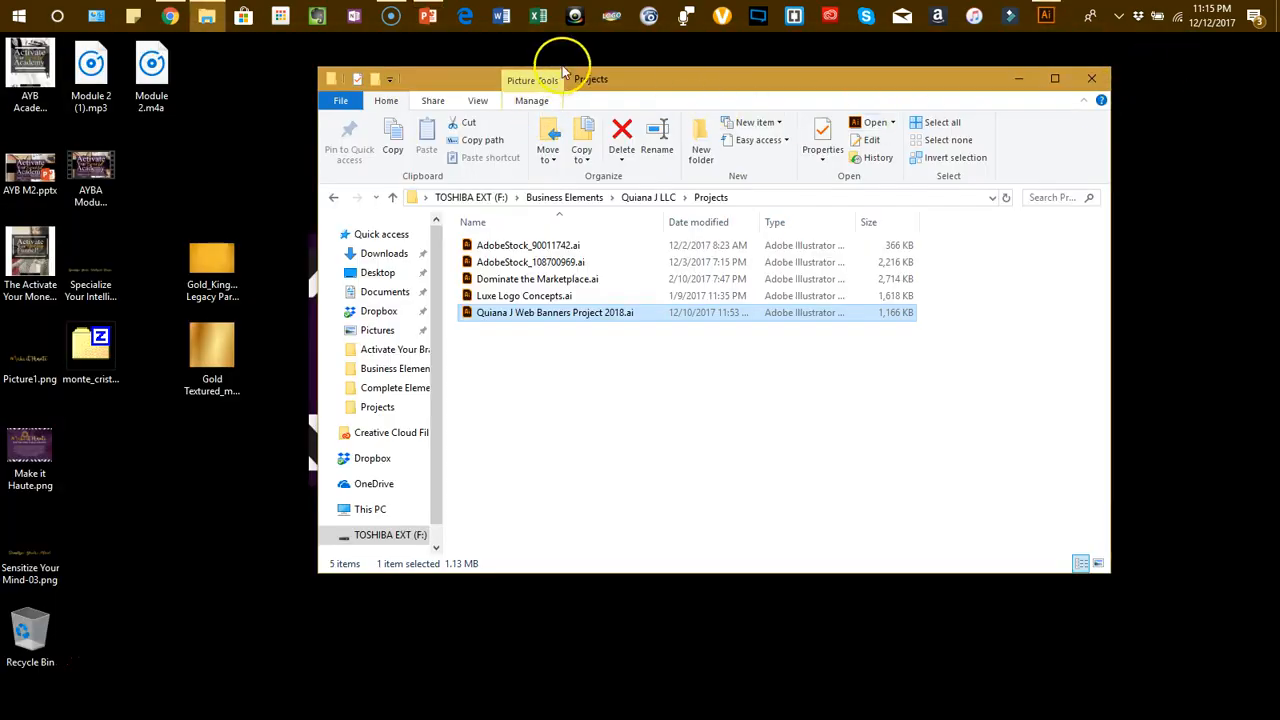
{"action": "left_click", "coordinate": [88, 350]}
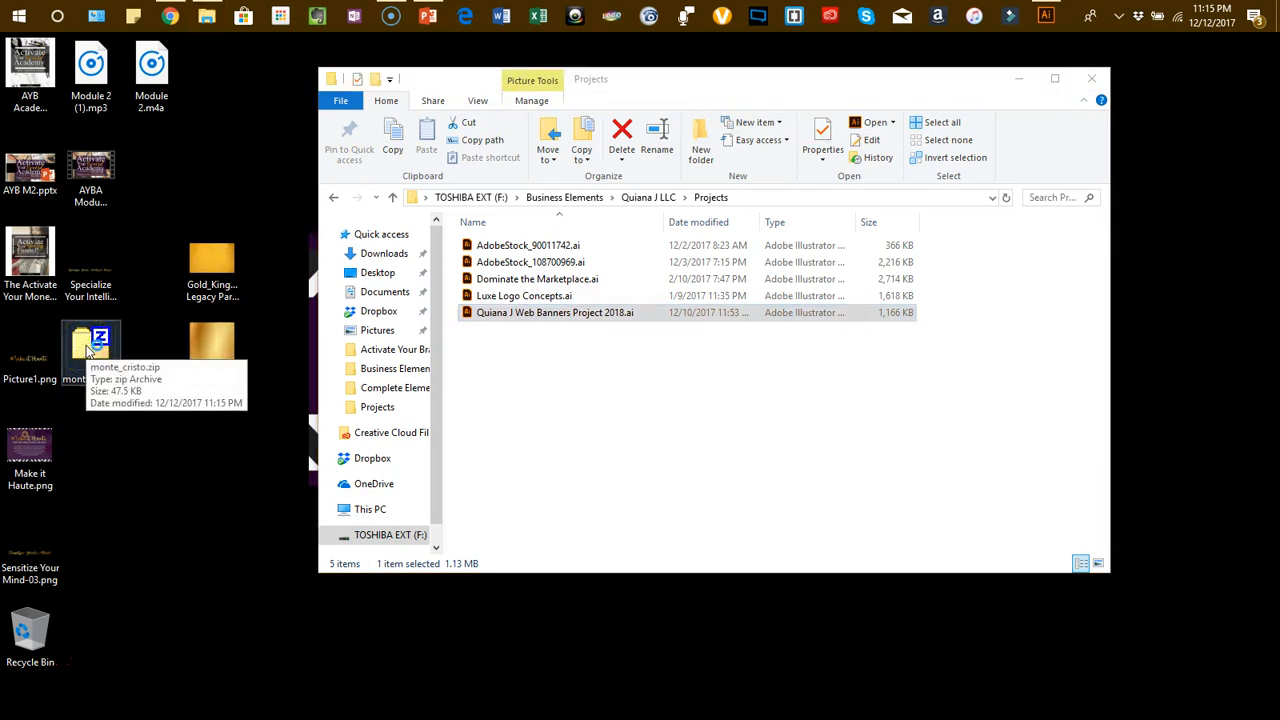
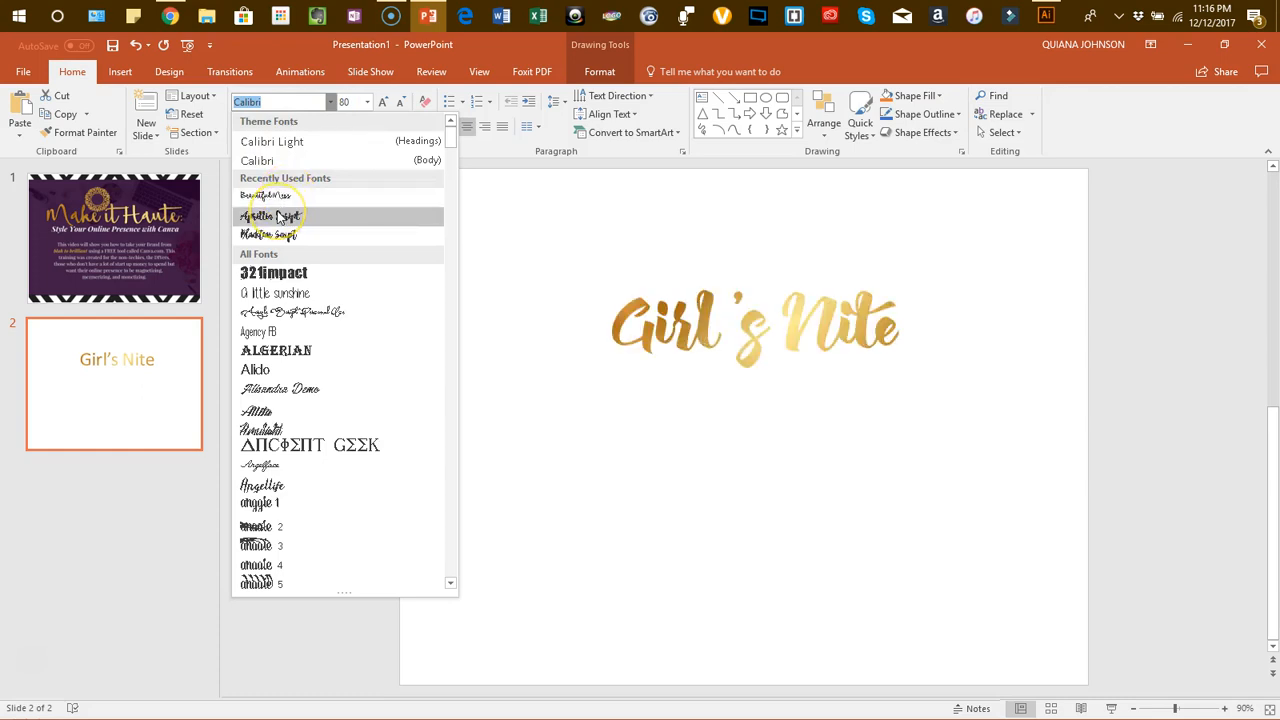
- Set the gold "Girl's Nite" text in PowerPoint to Aprillia Script at size 138 and widen its box to fit one line
{"action": "left_click", "coordinate": [279, 216]}
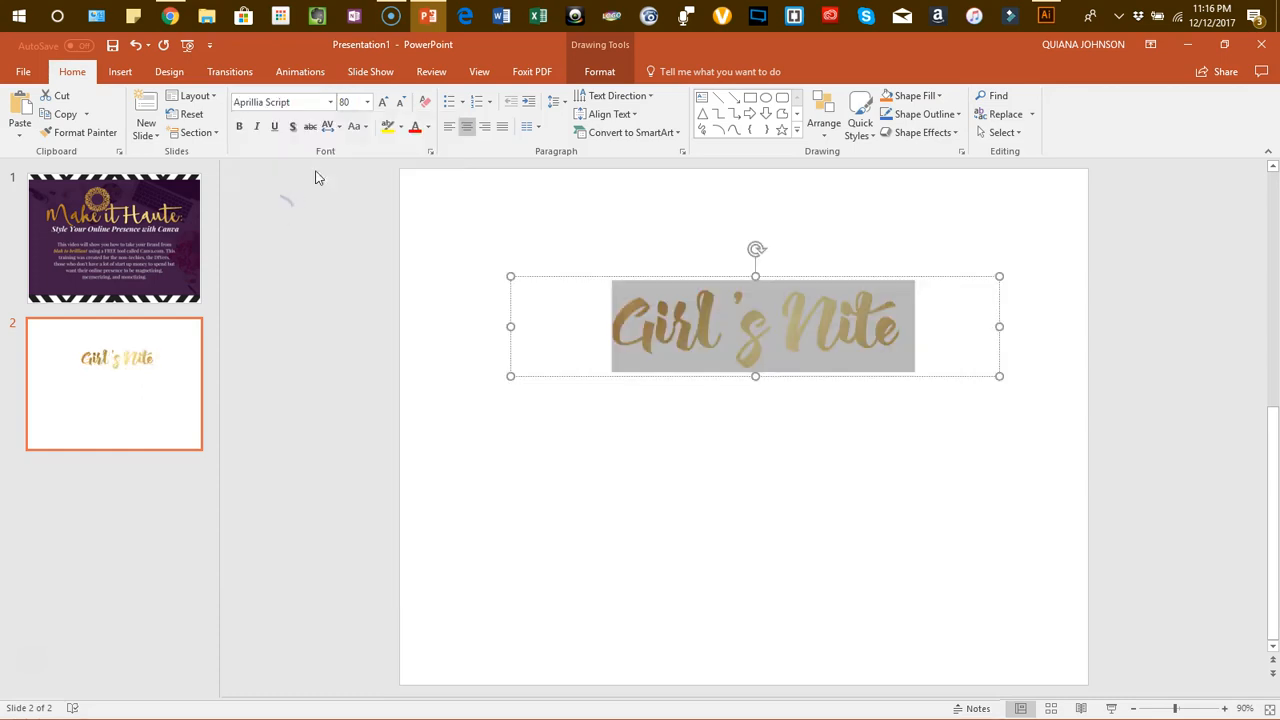
{"action": "left_click", "coordinate": [381, 103]}
{"action": "left_click", "coordinate": [381, 103]}
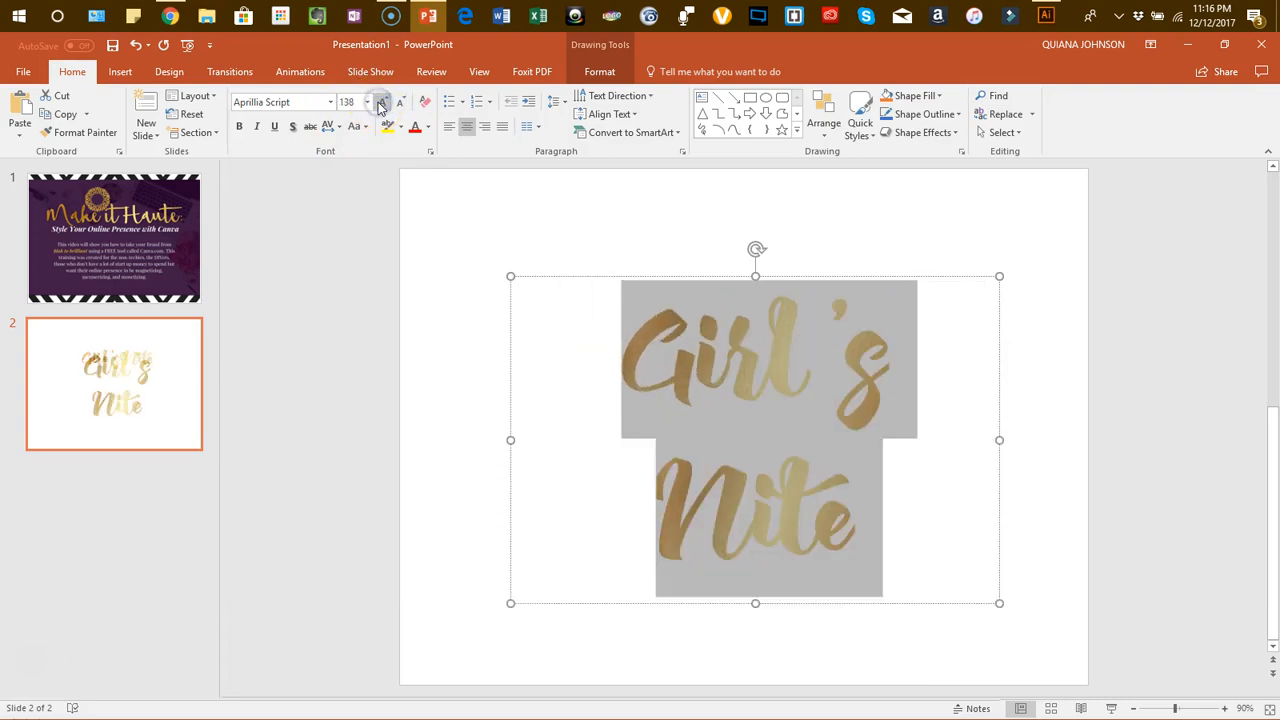
{"action": "left_click_drag", "start_coordinate": [511, 440], "coordinate": [441, 440]}
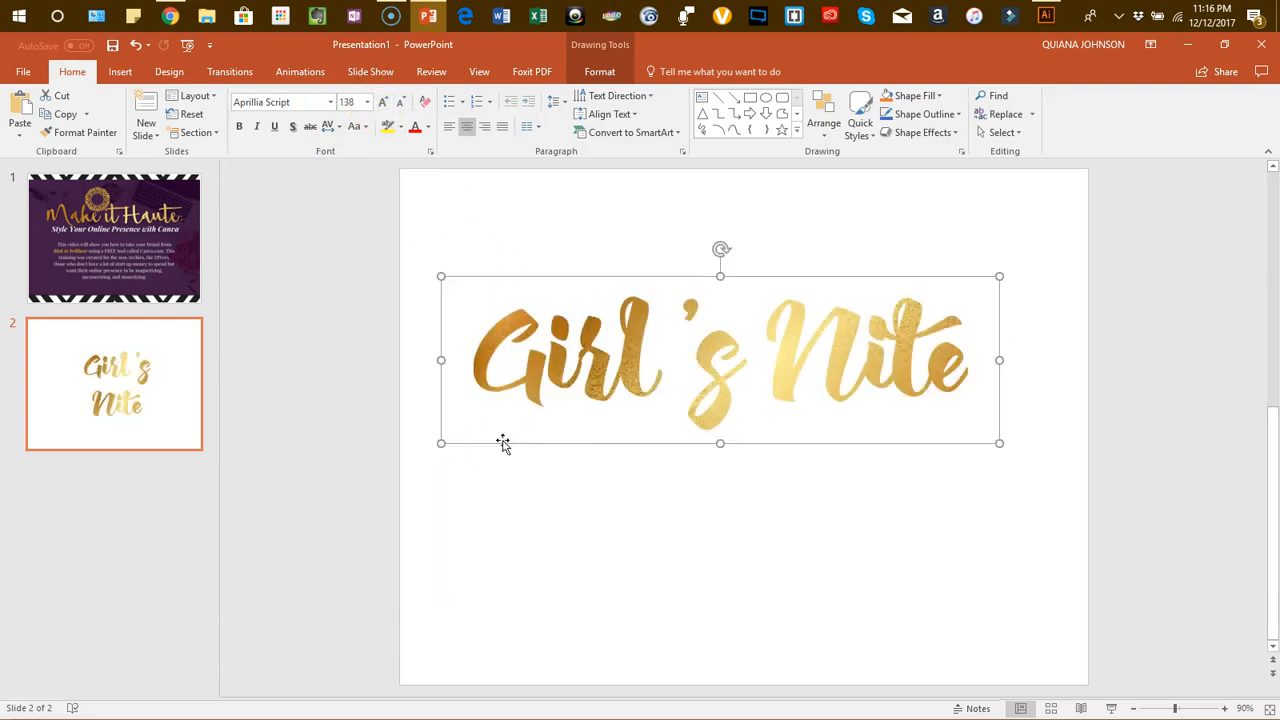
{"action": "left_click_drag", "start_coordinate": [1001, 360], "coordinate": [1030, 360]}
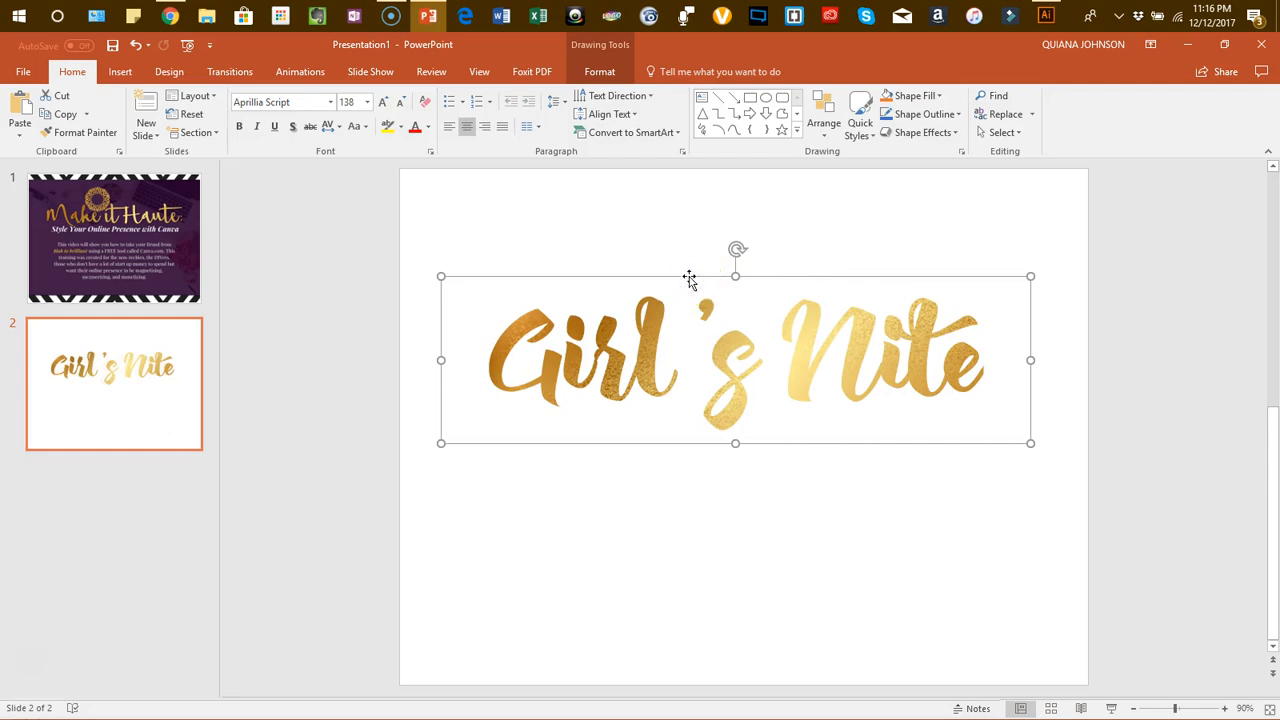
{"action": "right_click", "coordinate": [689, 276]}
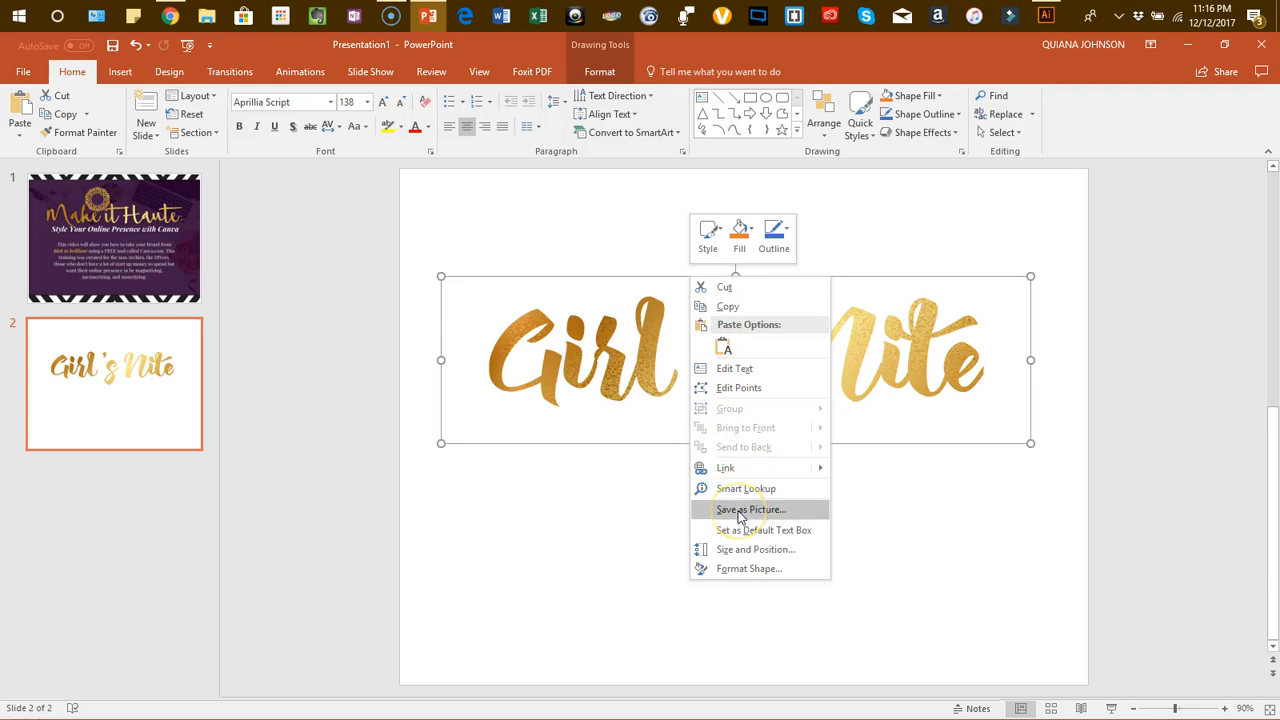
{"action": "key", "text": "Escape"}
{"action": "left_click", "coordinate": [758, 341]}
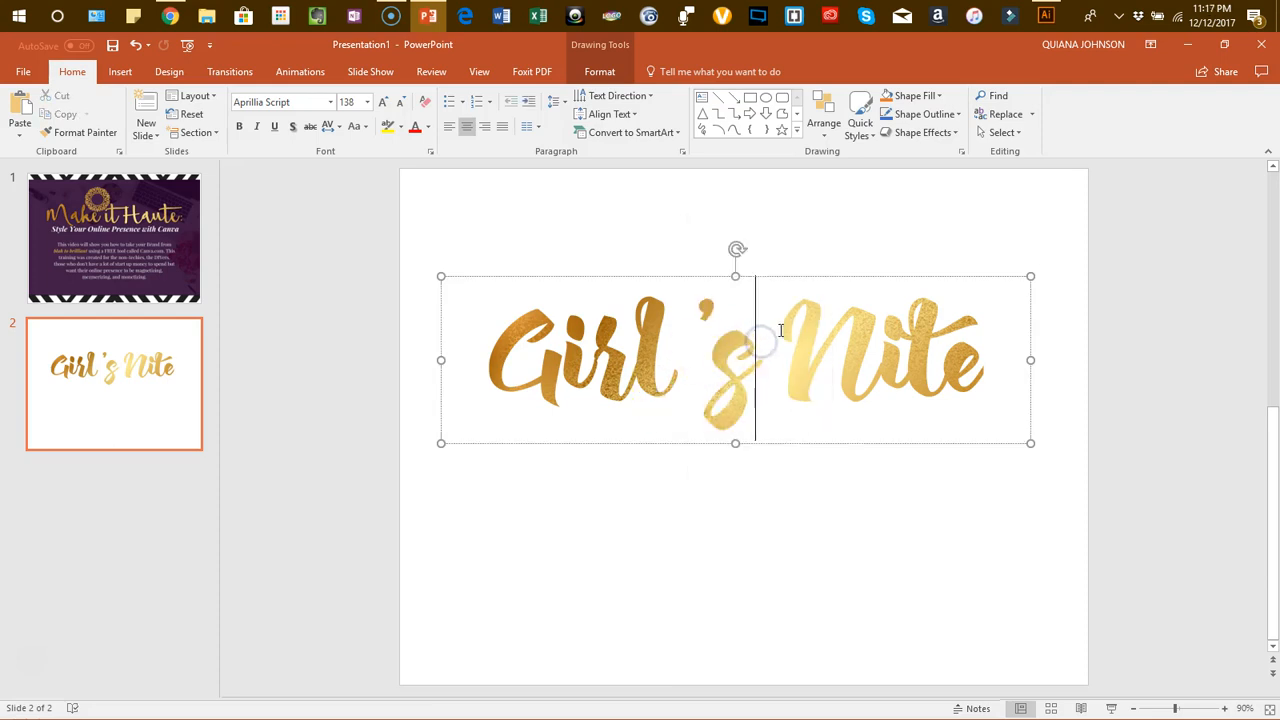
- Move the "Girl's Nite" text box higher on the slide and place a pasted duplicate beneath it
{"action": "left_click", "coordinate": [716, 277]}
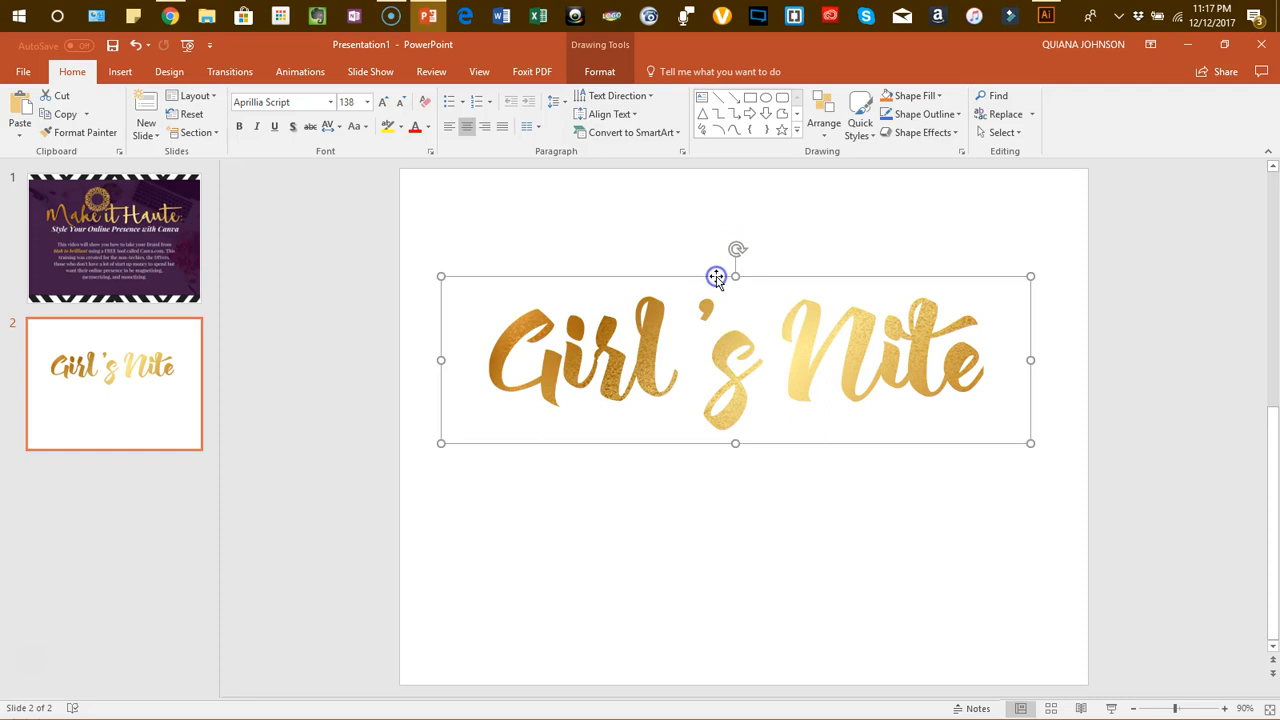
{"action": "left_click_drag", "start_coordinate": [694, 277], "coordinate": [688, 217]}
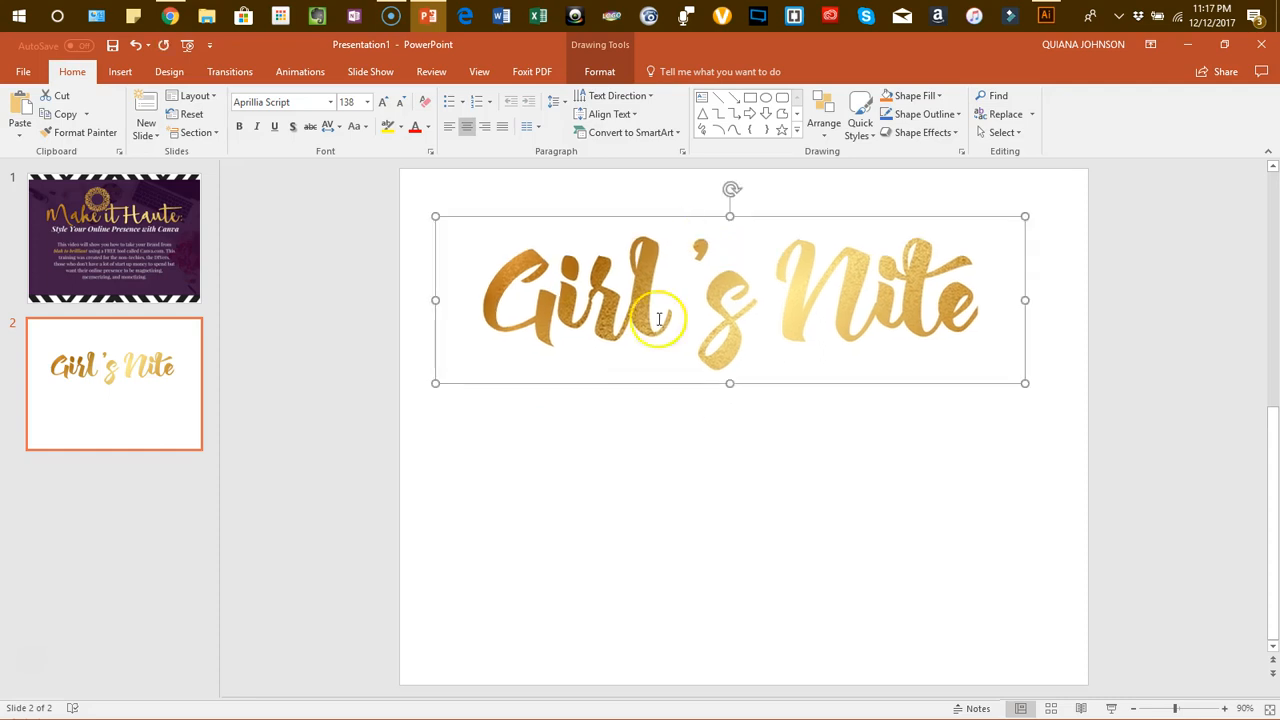
{"action": "left_click", "coordinate": [638, 438]}
{"action": "key", "text": "ctrl+v"}
{"action": "left_click_drag", "start_coordinate": [666, 443], "coordinate": [672, 516]}
- Remove "Nite" from the upper text box and "Girl's" from the lower one so each holds one word
{"action": "left_click", "coordinate": [766, 282]}
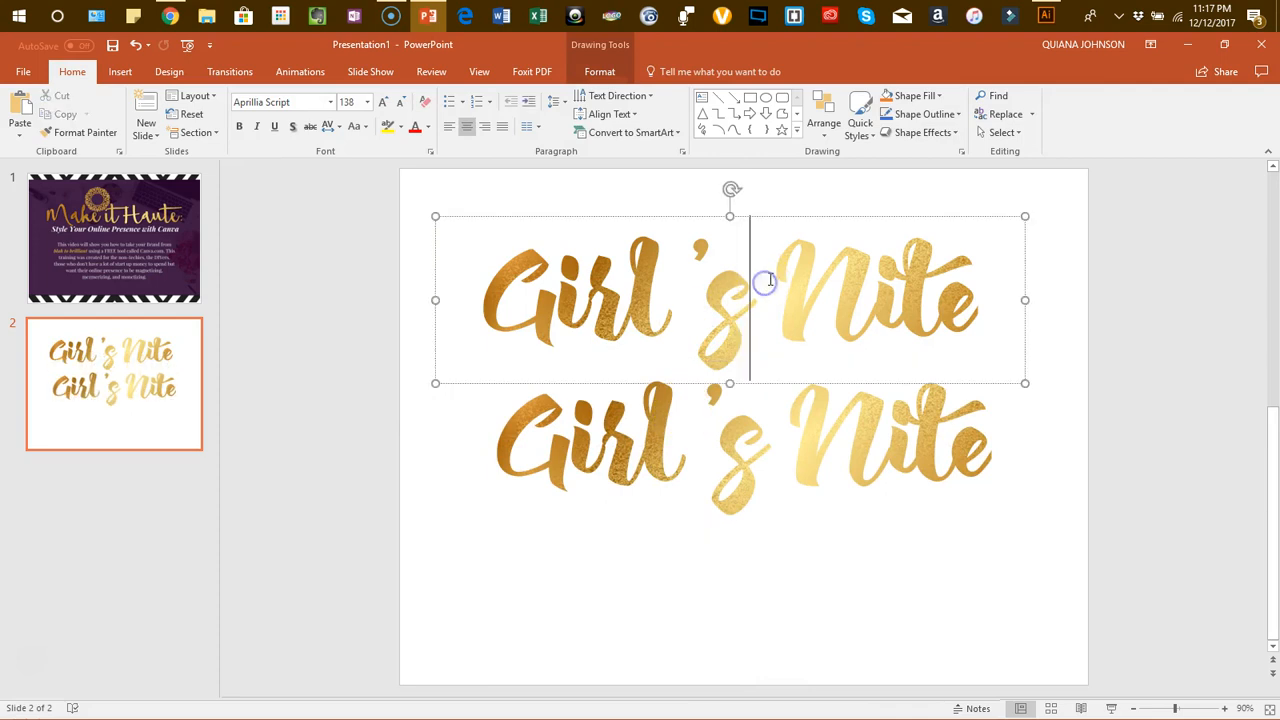
{"action": "key", "text": "Delete"}
{"action": "key", "text": "Delete"}
{"action": "key", "text": "Delete"}
{"action": "key", "text": "Delete"}
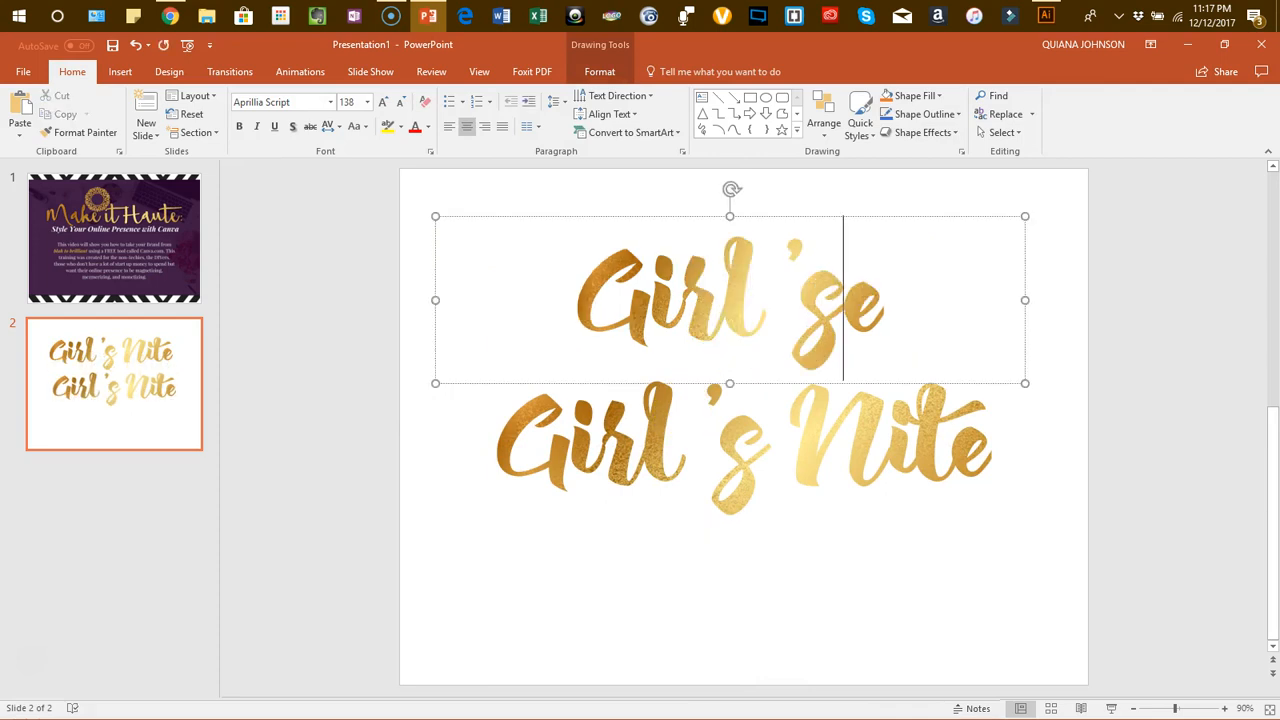
{"action": "left_click", "coordinate": [734, 430]}
{"action": "left_click_drag", "start_coordinate": [785, 432], "coordinate": [518, 405]}
{"action": "key", "text": "Delete"}
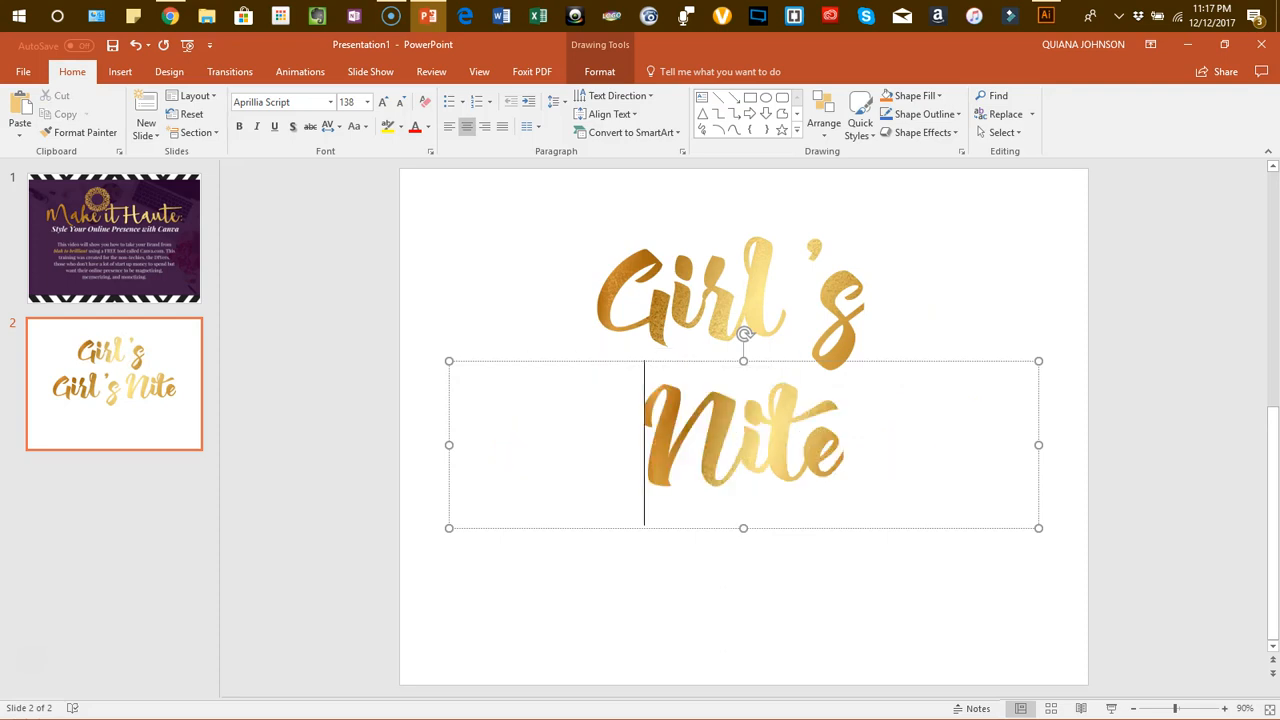
- Narrow both text boxes around their words and position "Nite" closely beneath "Girl's"
{"action": "left_click", "coordinate": [443, 443]}
{"action": "left_click_drag", "start_coordinate": [529, 443], "coordinate": [745, 443]}
{"action": "left_click", "coordinate": [674, 300]}
{"action": "left_click_drag", "start_coordinate": [1027, 300], "coordinate": [760, 290]}
{"action": "left_click", "coordinate": [806, 420]}
{"action": "left_click_drag", "start_coordinate": [844, 361], "coordinate": [560, 321]}
{"action": "left_click", "coordinate": [774, 374]}
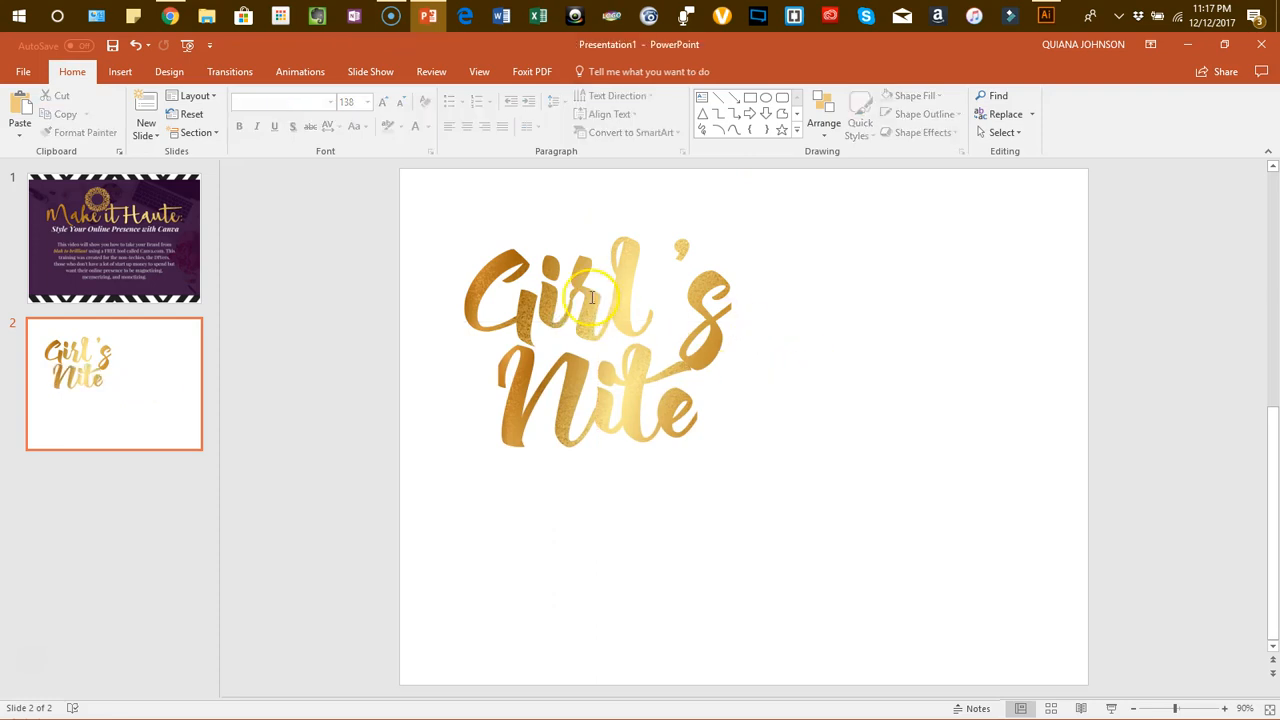
- Group the "Girl's" and "Nite" text boxes and move the group to the upper middle of the slide
{"action": "left_click", "coordinate": [591, 298]}
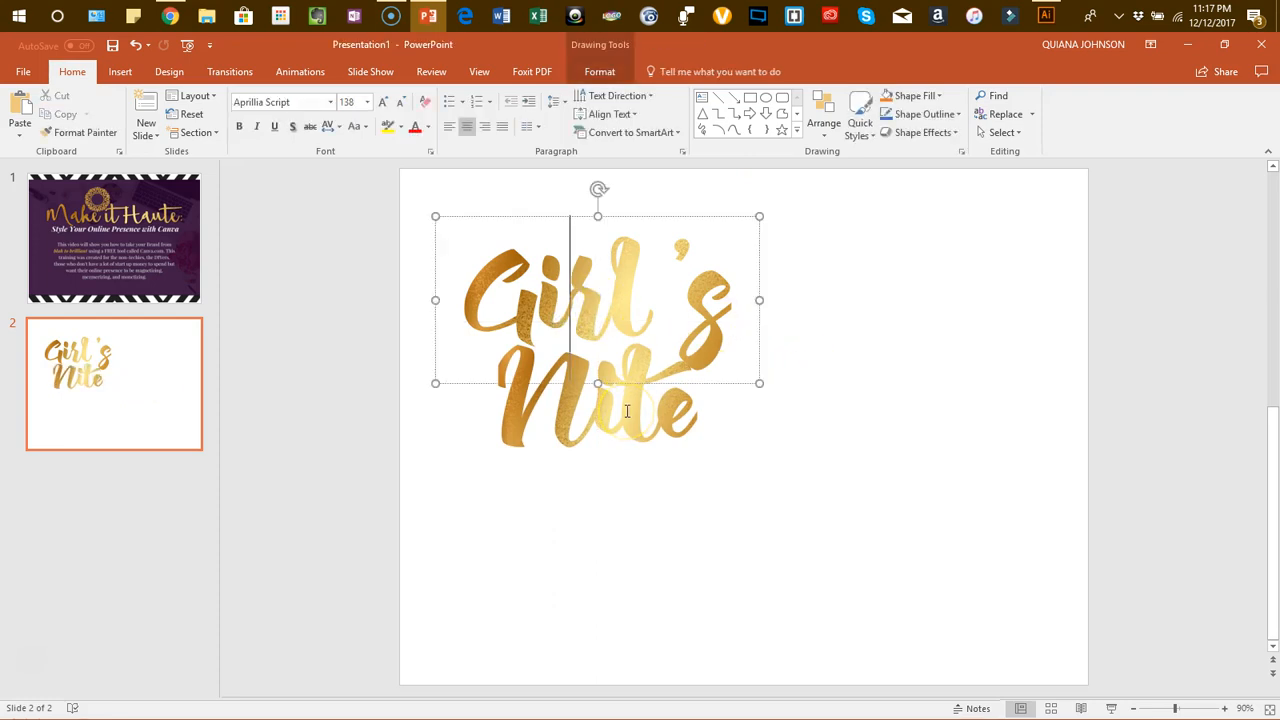
{"action": "left_click", "coordinate": [627, 411], "text": "shift"}
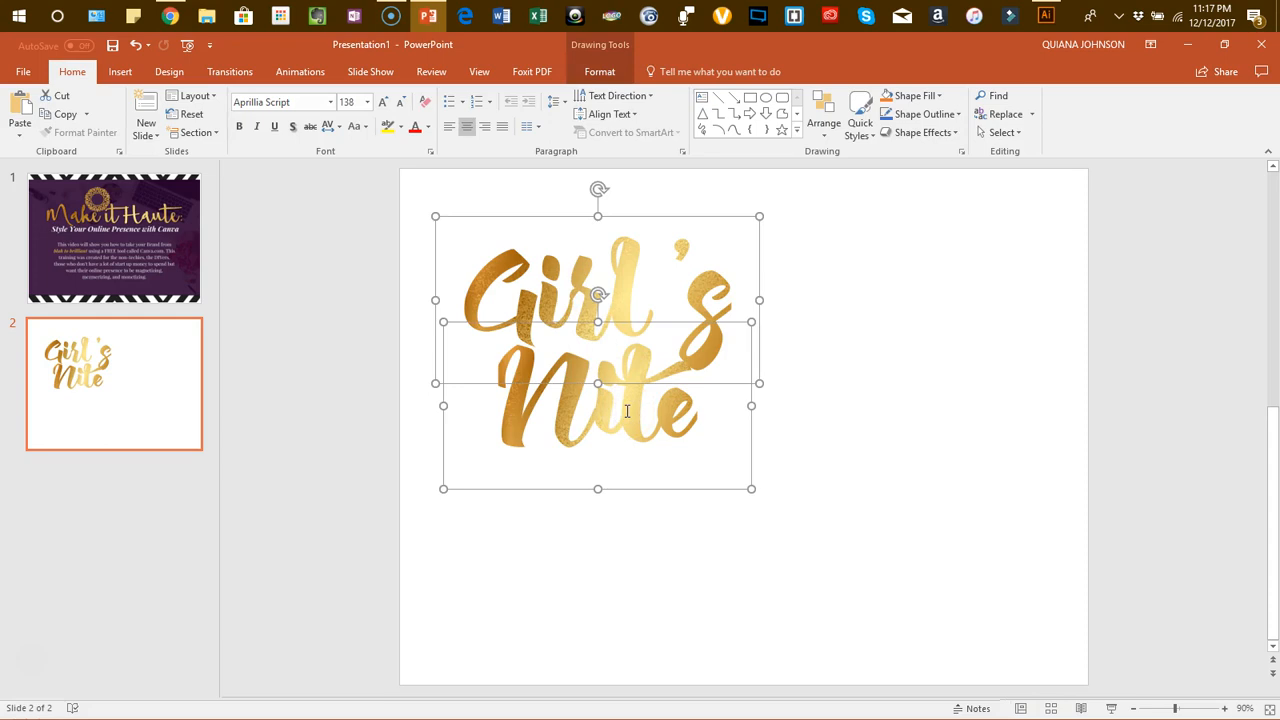
{"action": "left_click", "coordinate": [600, 68]}
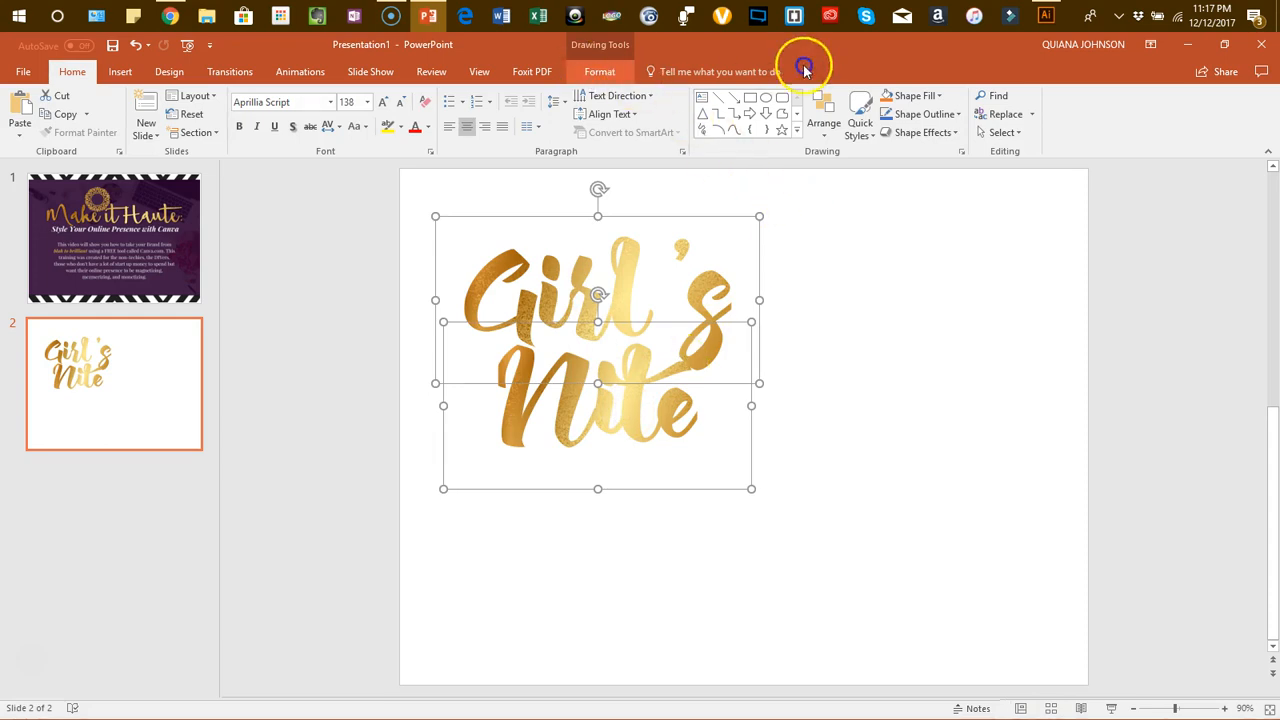
{"action": "left_click", "coordinate": [1040, 114]}
{"action": "left_click", "coordinate": [1043, 137]}
{"action": "left_click_drag", "start_coordinate": [671, 214], "coordinate": [803, 224]}
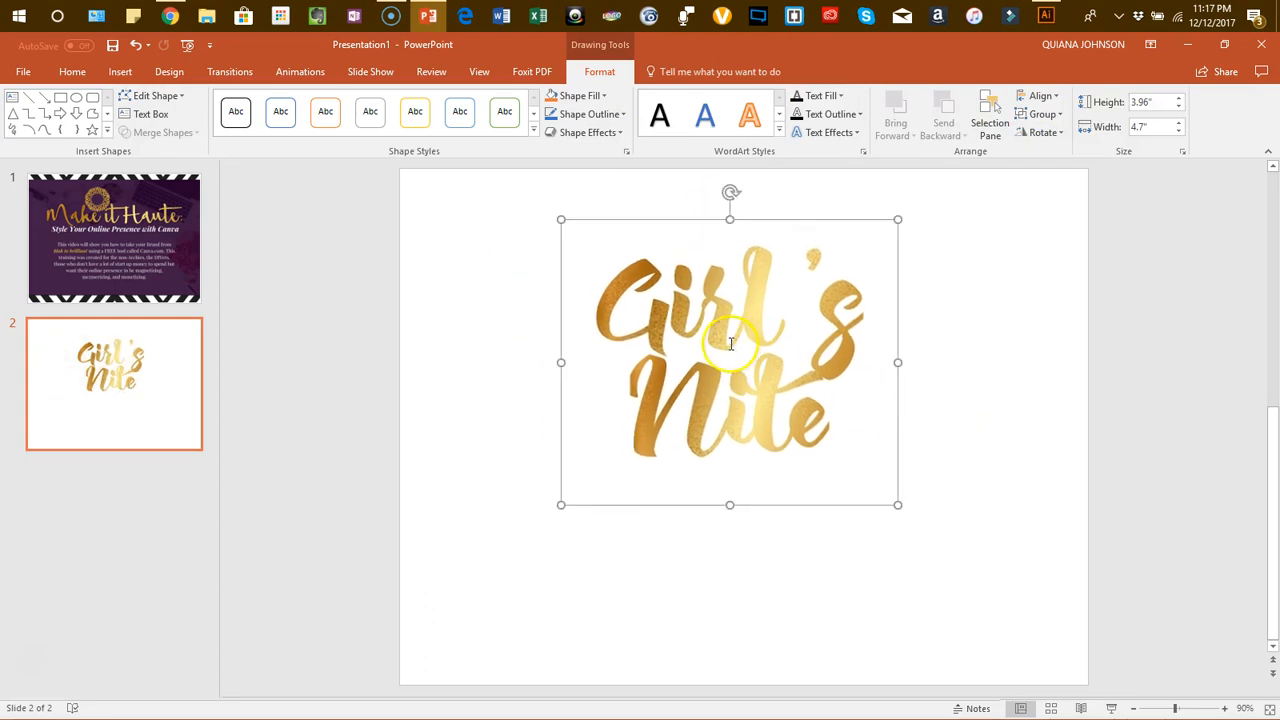
- Save the grouped "Girl's Nite" lettering as a PNG picture named girlsnite on the Desktop
{"action": "right_click", "coordinate": [686, 223]}
{"action": "left_click", "coordinate": [748, 394]}
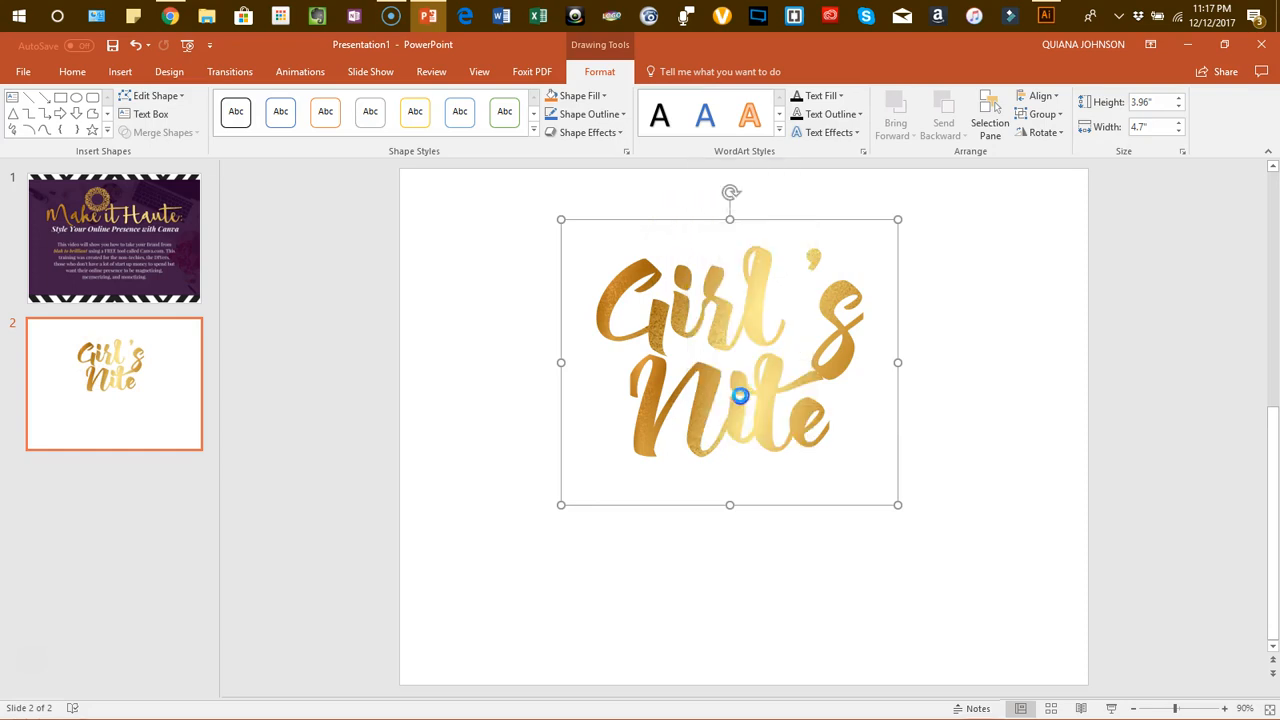
{"action": "left_click_drag", "start_coordinate": [125, 208], "coordinate": [124, 126]}
{"action": "left_click", "coordinate": [88, 171]}
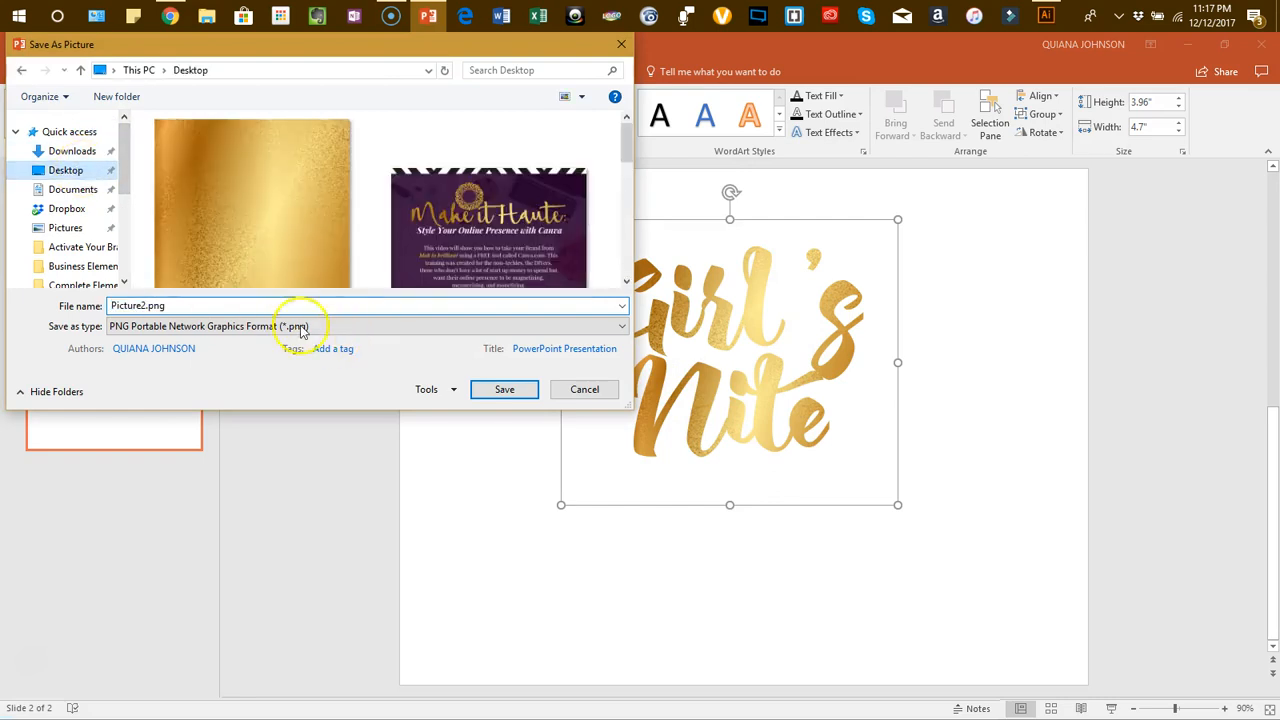
{"action": "left_click", "coordinate": [214, 303]}
{"action": "type", "text": "girlsnite"}
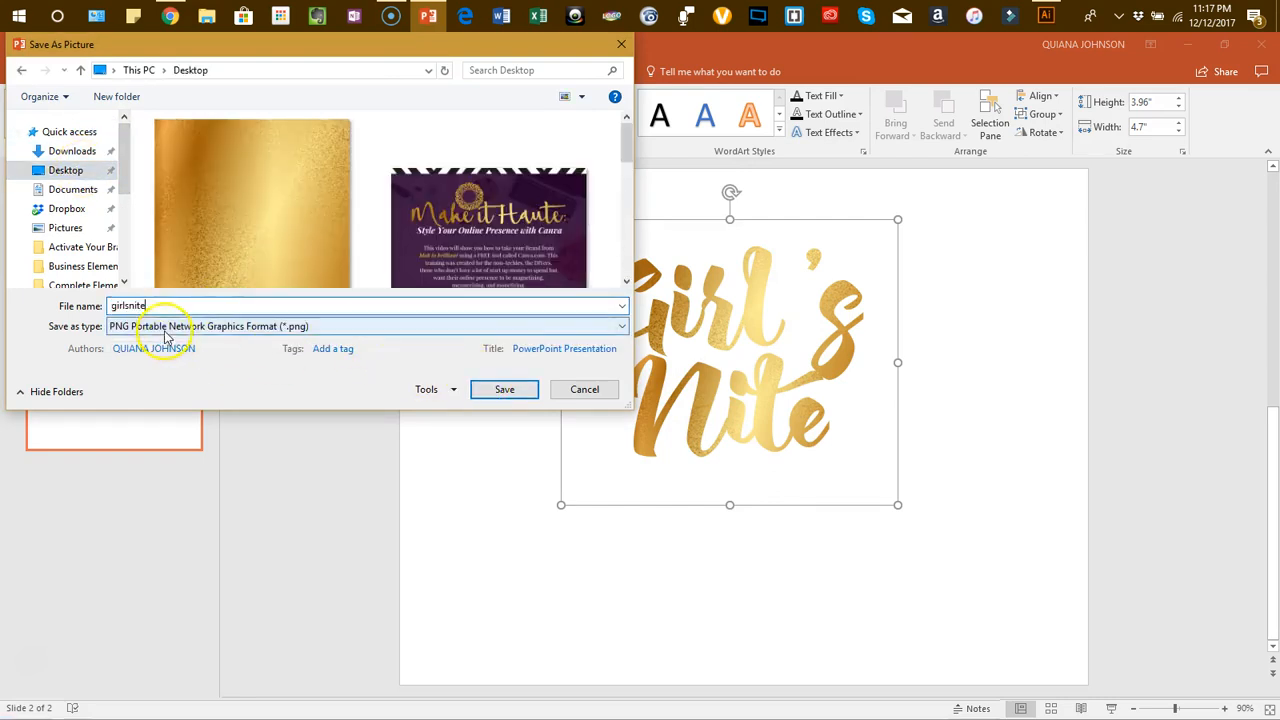
{"action": "left_click", "coordinate": [505, 390]}
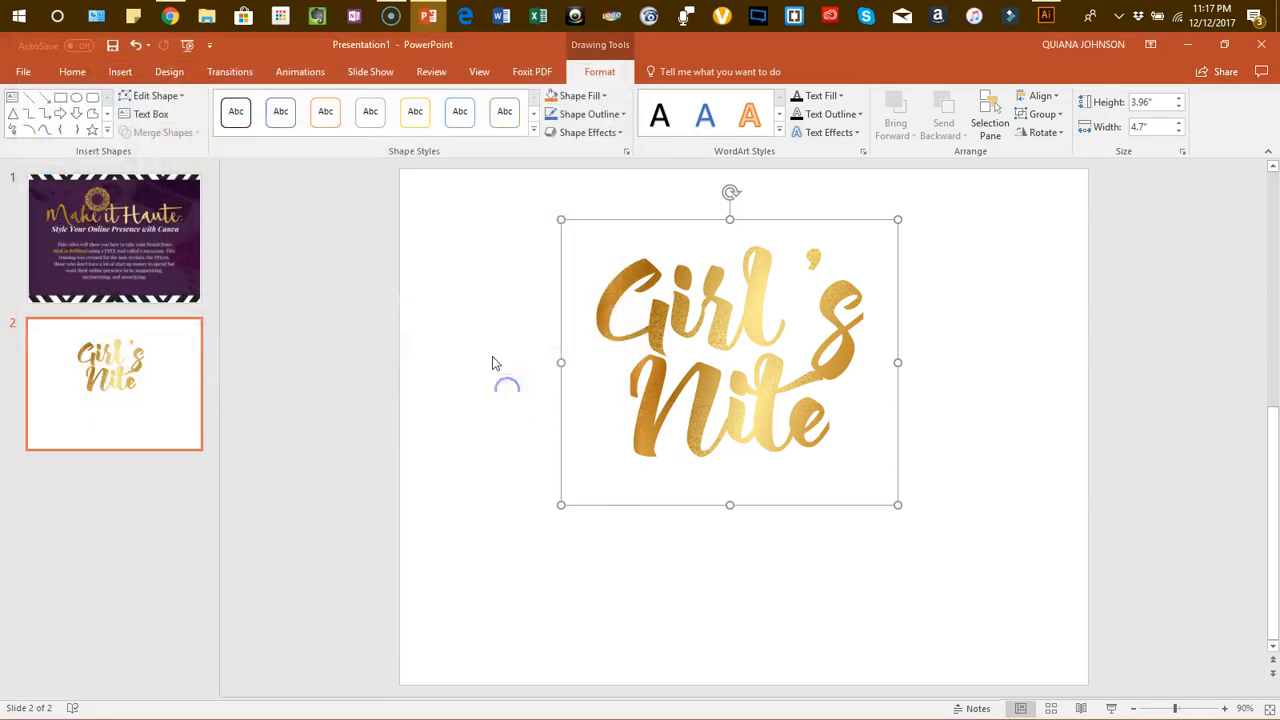
- Switch to Chrome, review the "Girl's Nite" previews in DaFont's Script > Calligraphy list, and close that page
{"action": "left_click", "coordinate": [170, 16]}
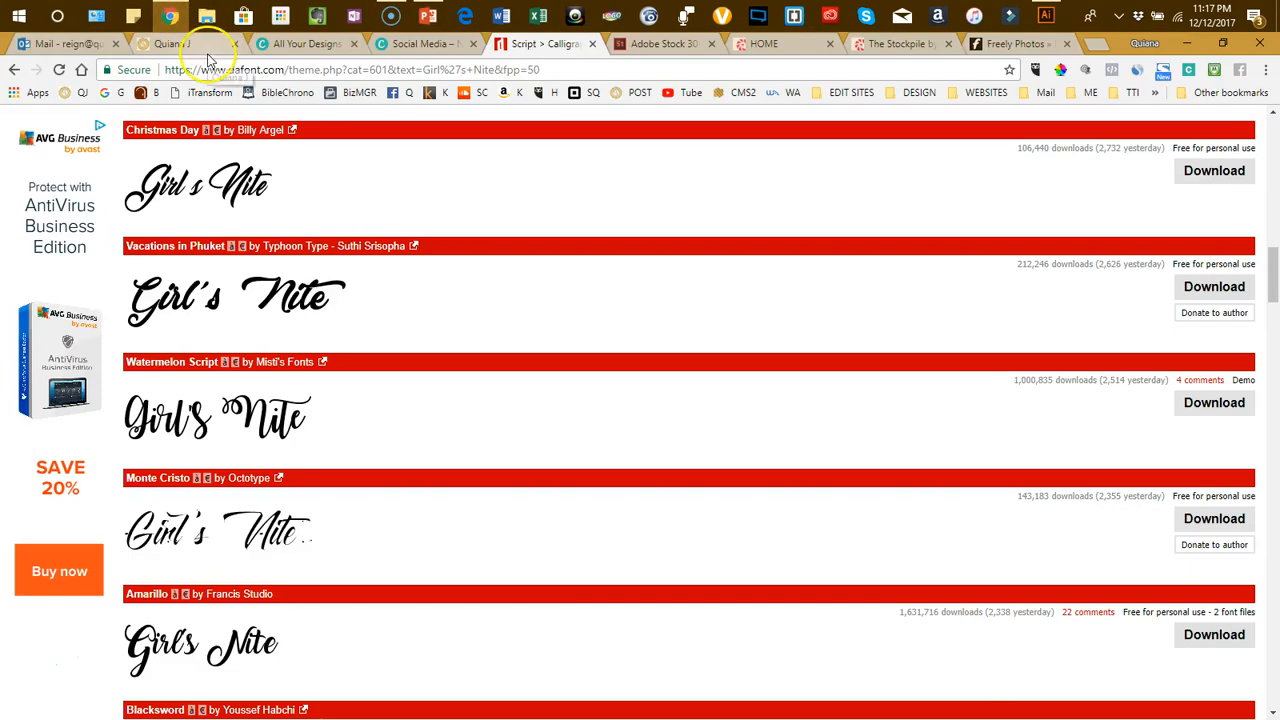
{"action": "scroll", "coordinate": [498, 437], "scroll_direction": "up", "scroll_amount": 13}
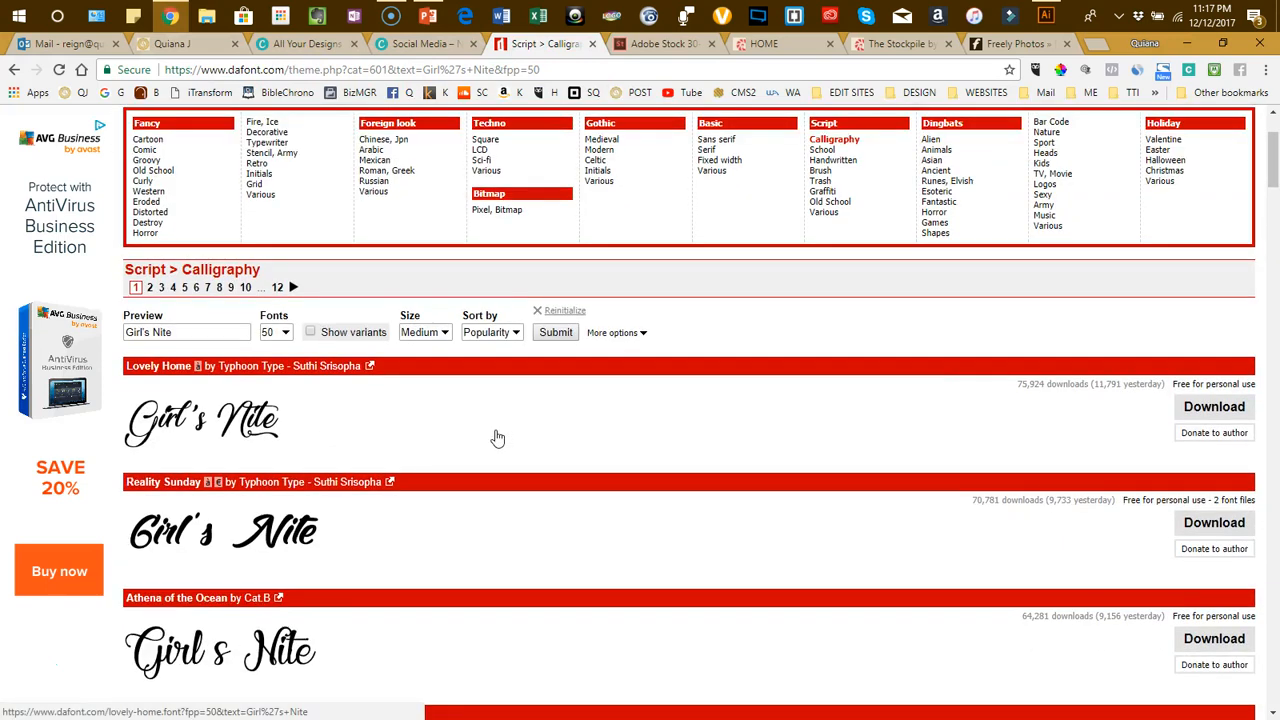
{"action": "scroll", "coordinate": [498, 437], "scroll_direction": "down", "scroll_amount": 11}
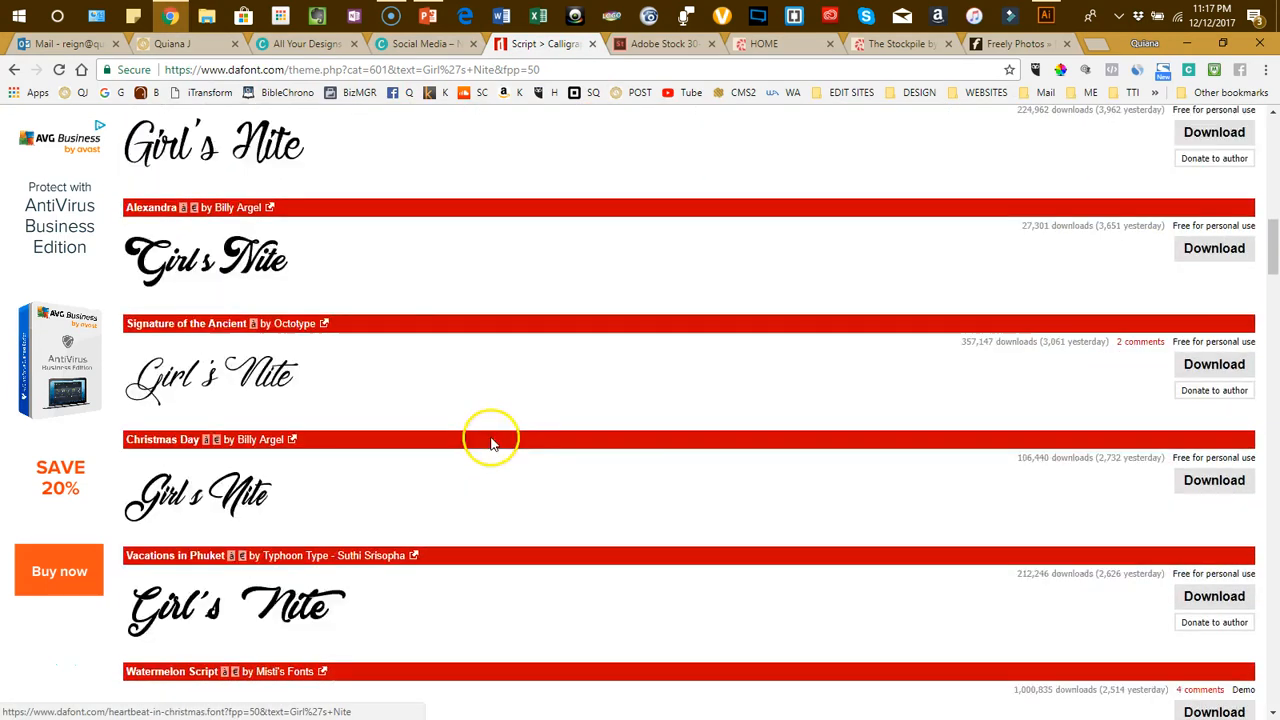
{"action": "scroll", "coordinate": [491, 451], "scroll_direction": "down", "scroll_amount": 6}
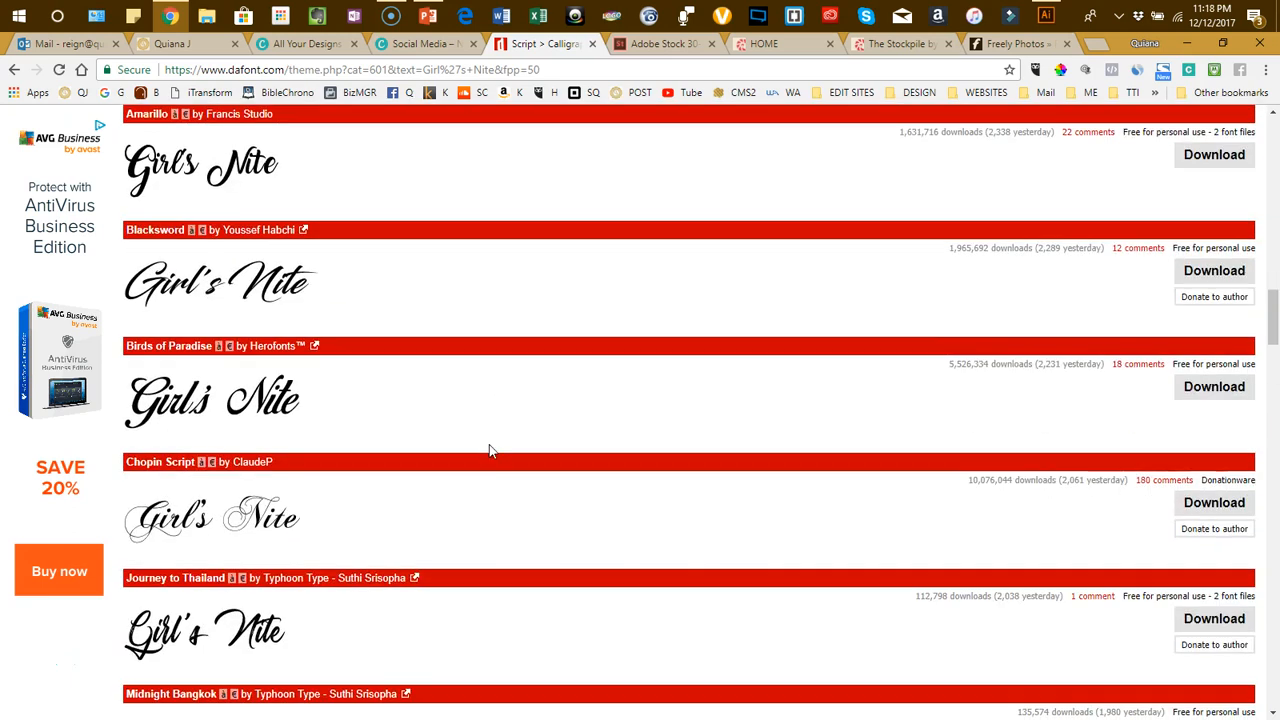
{"action": "scroll", "coordinate": [489, 449], "scroll_direction": "up", "scroll_amount": 20}
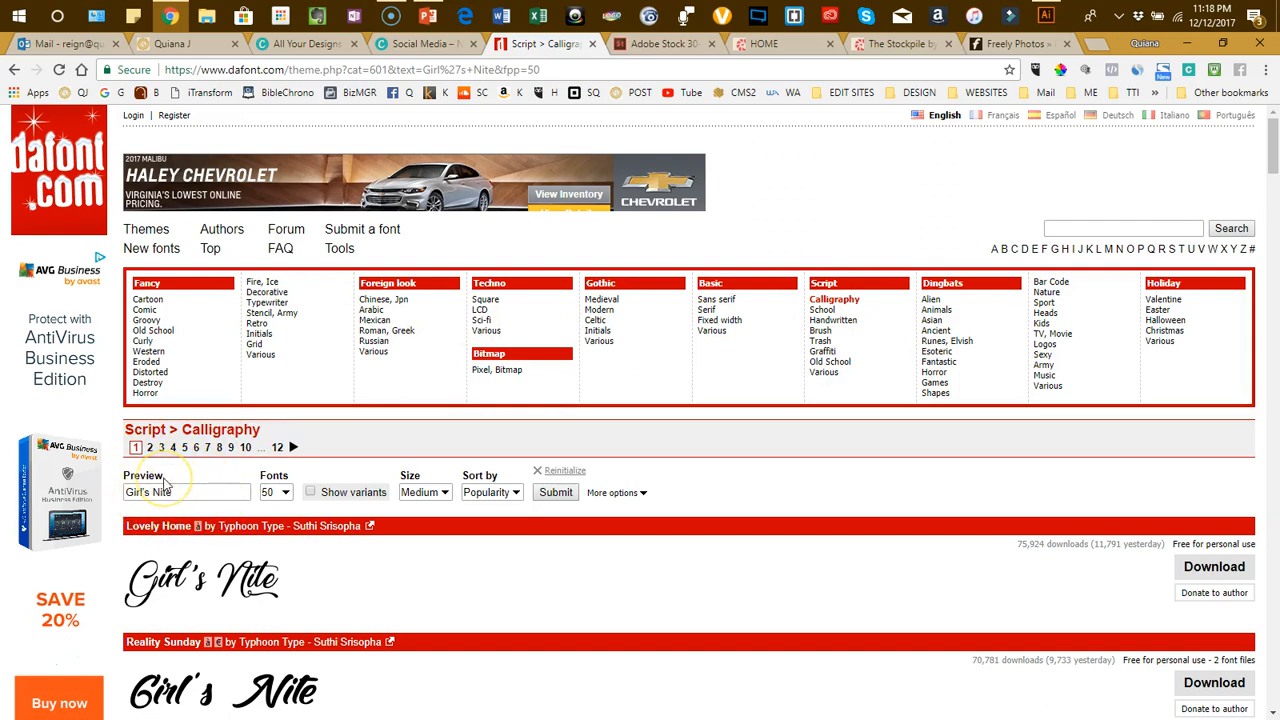
{"action": "scroll", "coordinate": [300, 620], "scroll_direction": "down", "scroll_amount": 5}
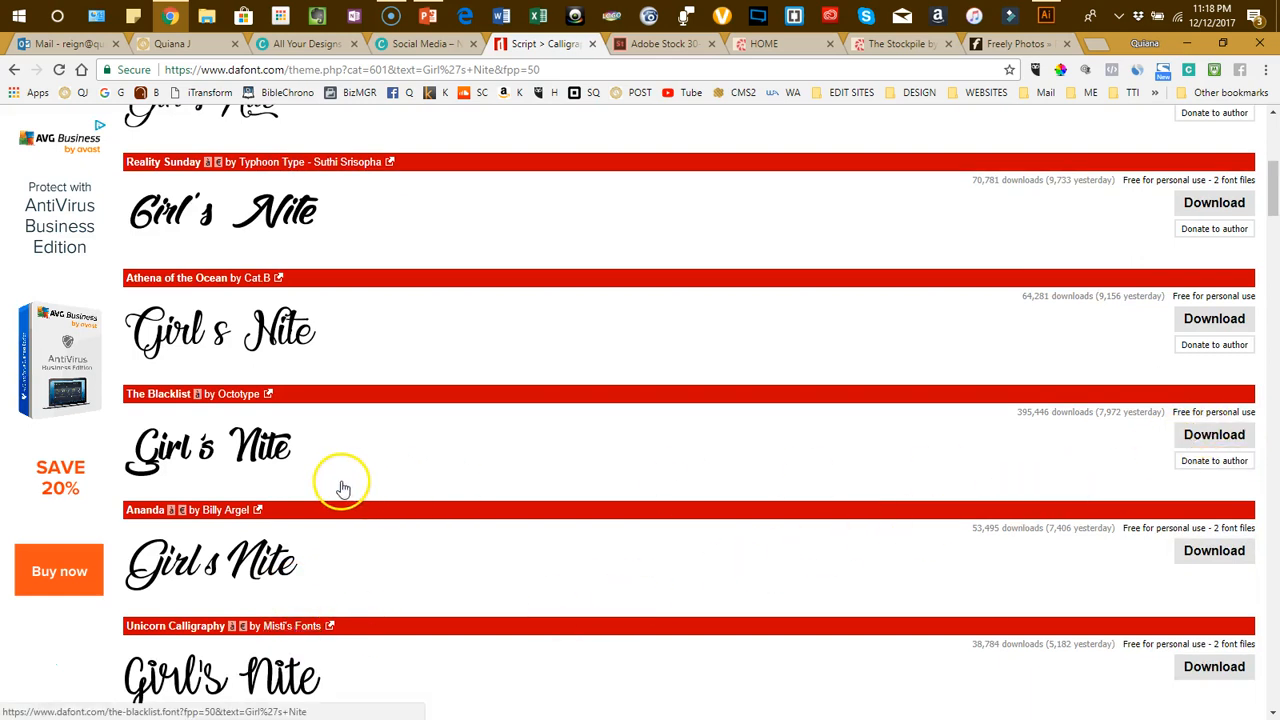
{"action": "scroll", "coordinate": [306, 468], "scroll_direction": "up", "scroll_amount": 5}
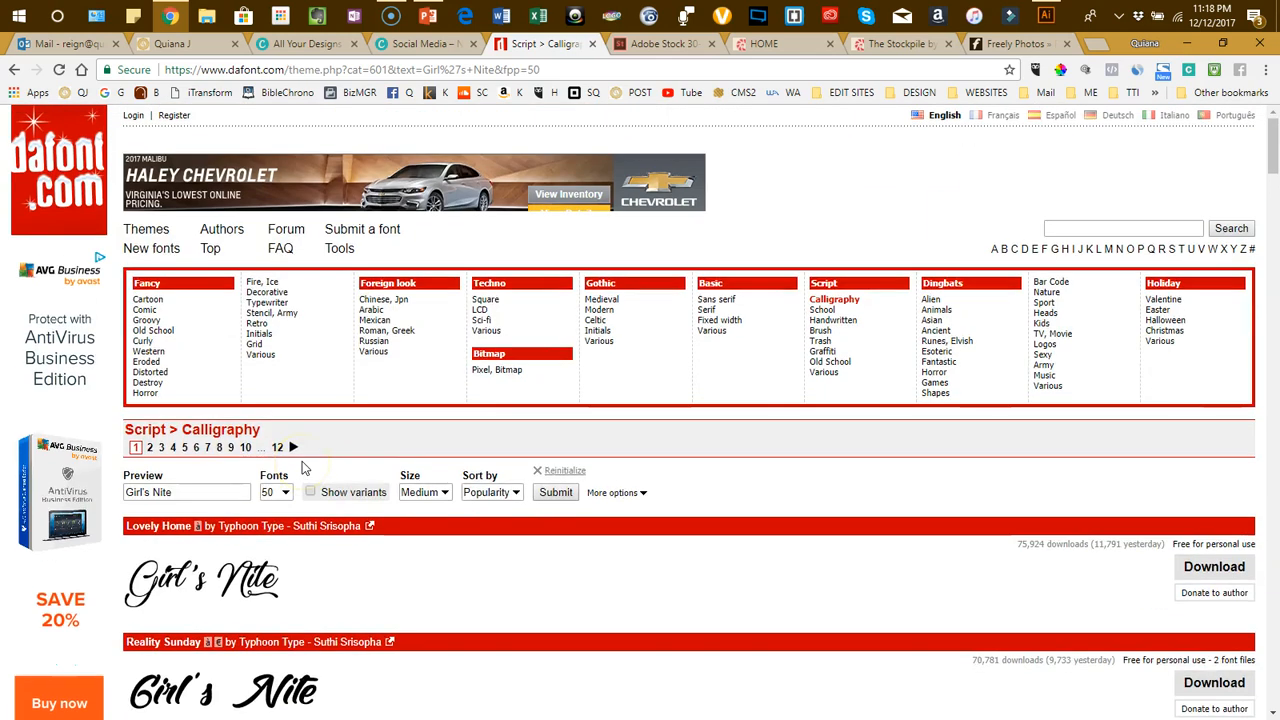
{"action": "left_click", "coordinate": [593, 45]}
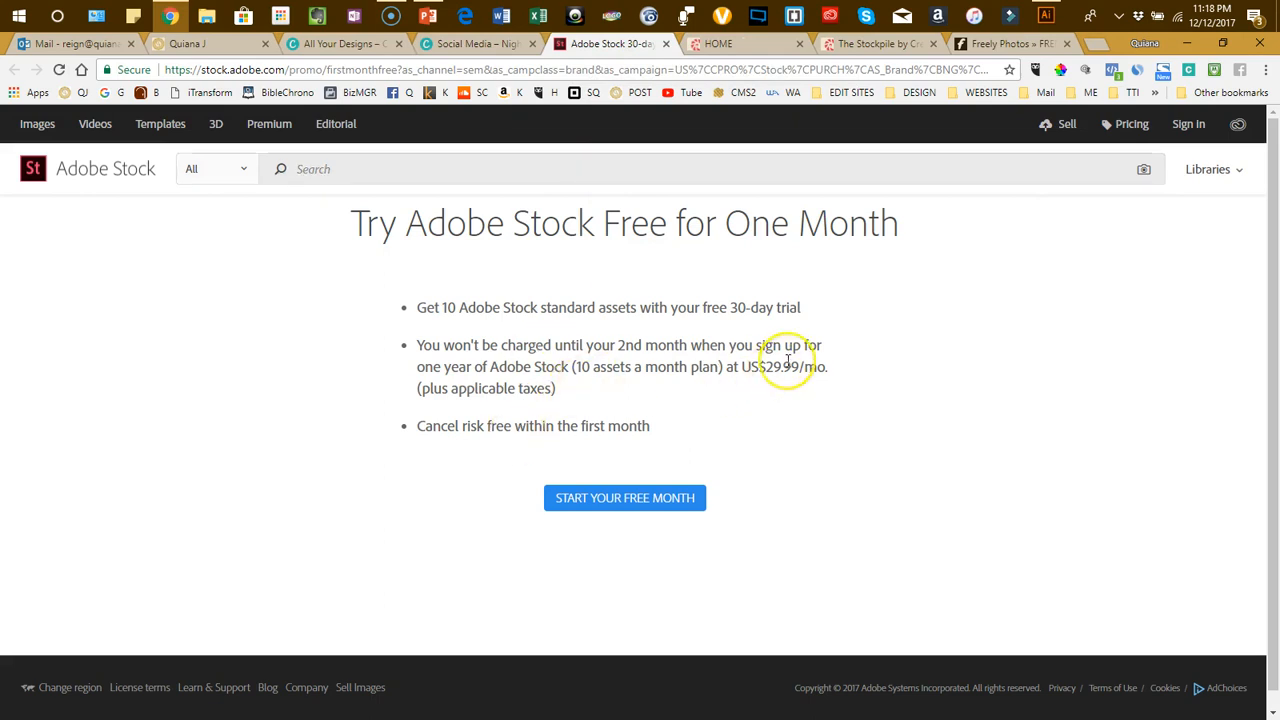
- Close the Adobe Stock trial page and look through the CreateHER Stock home page, including its sample images and Custom Stock section
{"action": "left_click", "coordinate": [666, 45]}
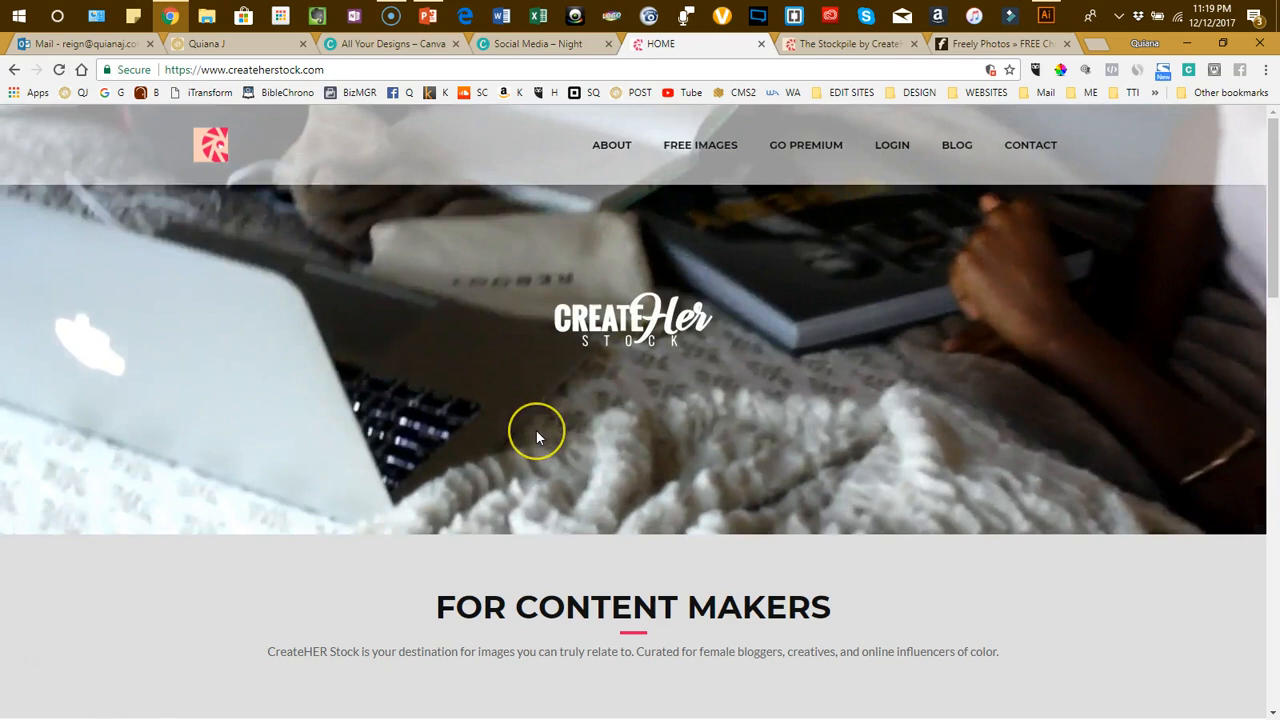
{"action": "scroll", "coordinate": [536, 437], "scroll_direction": "down", "scroll_amount": 7}
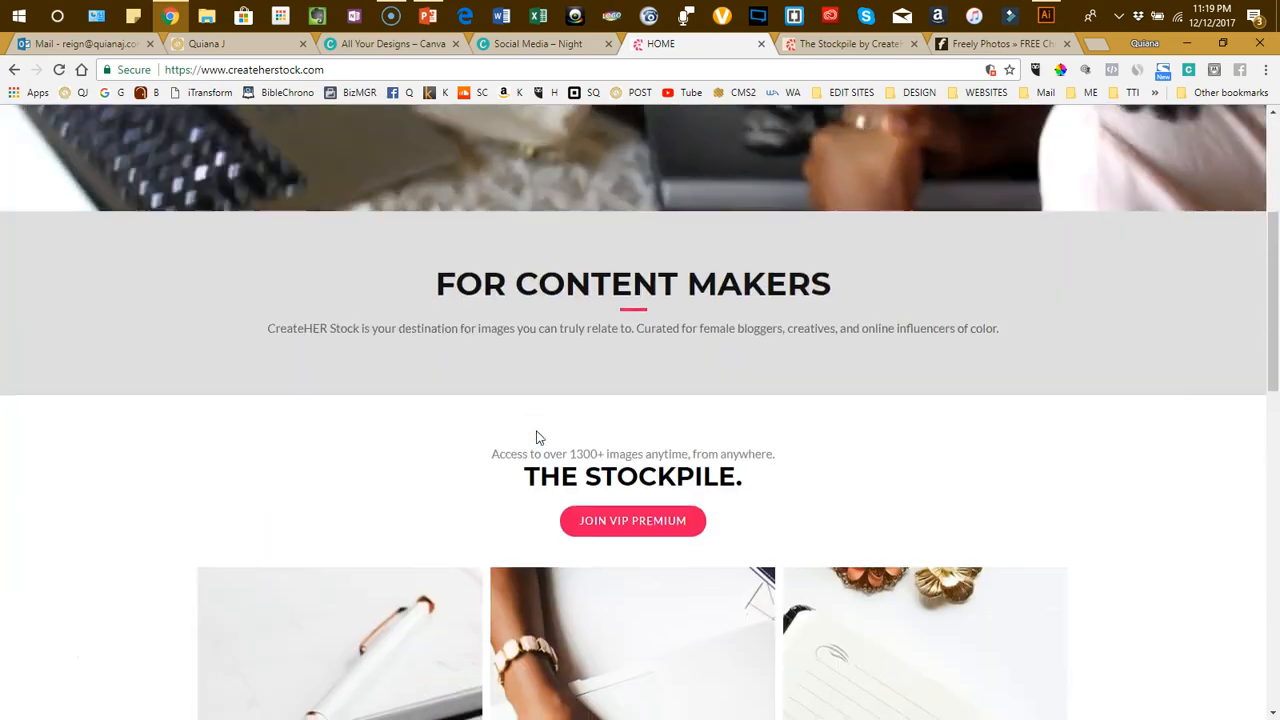
{"action": "scroll", "coordinate": [536, 437], "scroll_direction": "down", "scroll_amount": 7}
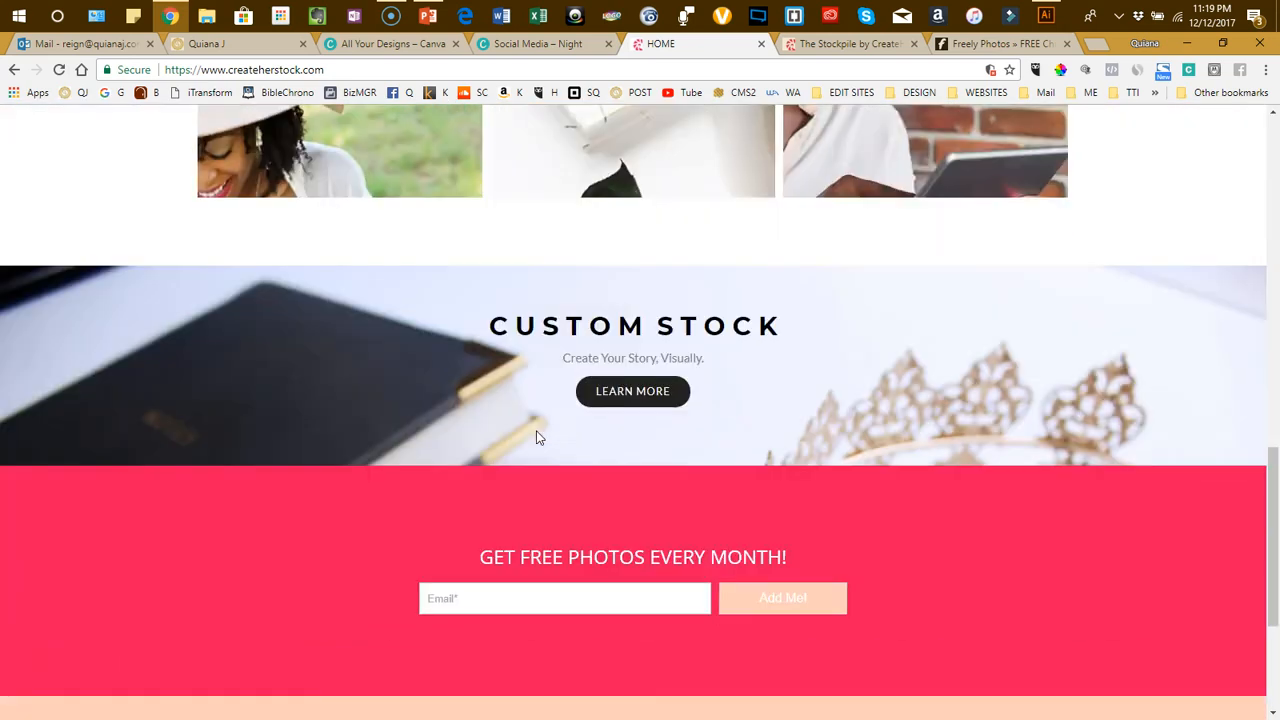
{"action": "scroll", "coordinate": [536, 437], "scroll_direction": "up", "scroll_amount": 15}
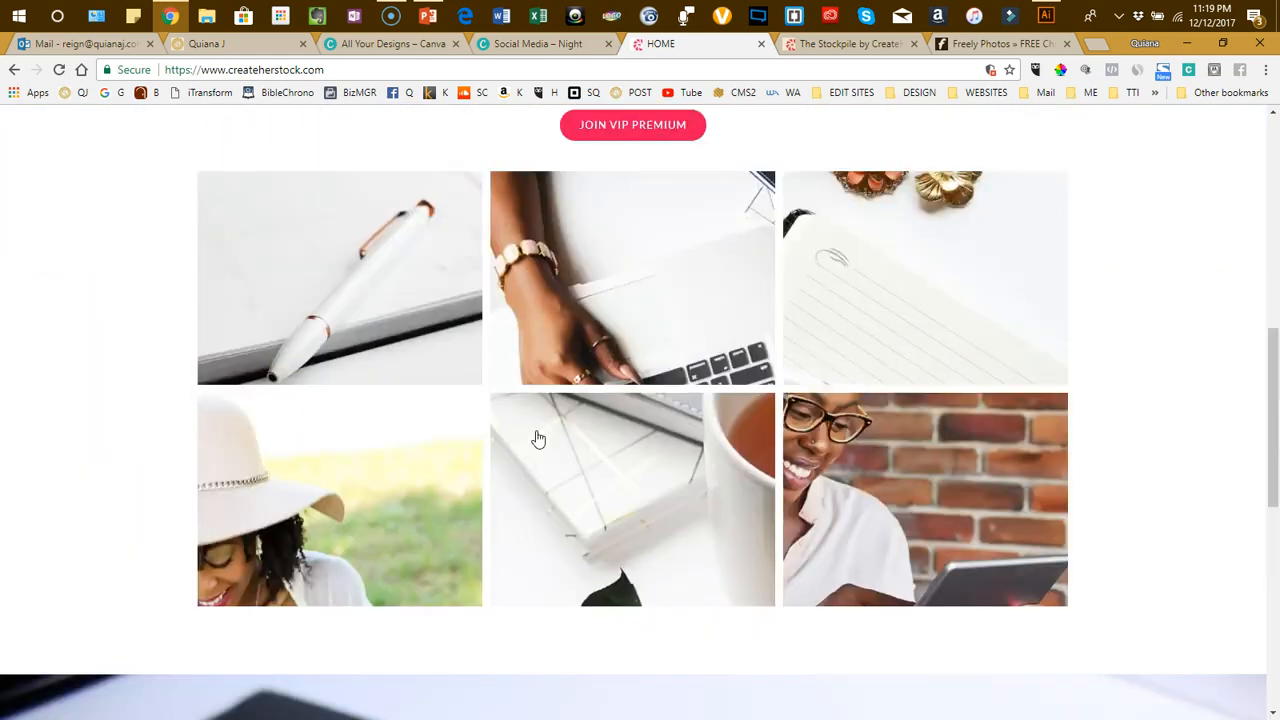
{"action": "scroll", "coordinate": [552, 395], "scroll_direction": "down", "scroll_amount": 4}
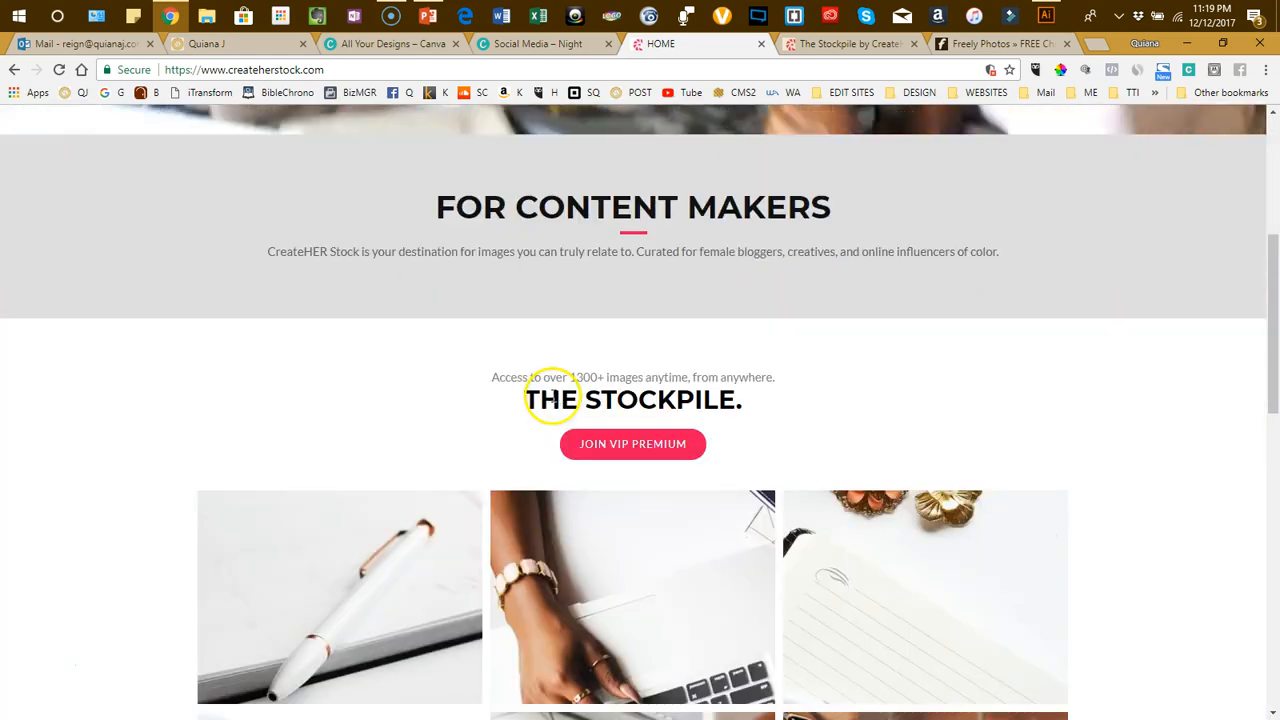
{"action": "scroll", "coordinate": [552, 395], "scroll_direction": "down", "scroll_amount": 3}
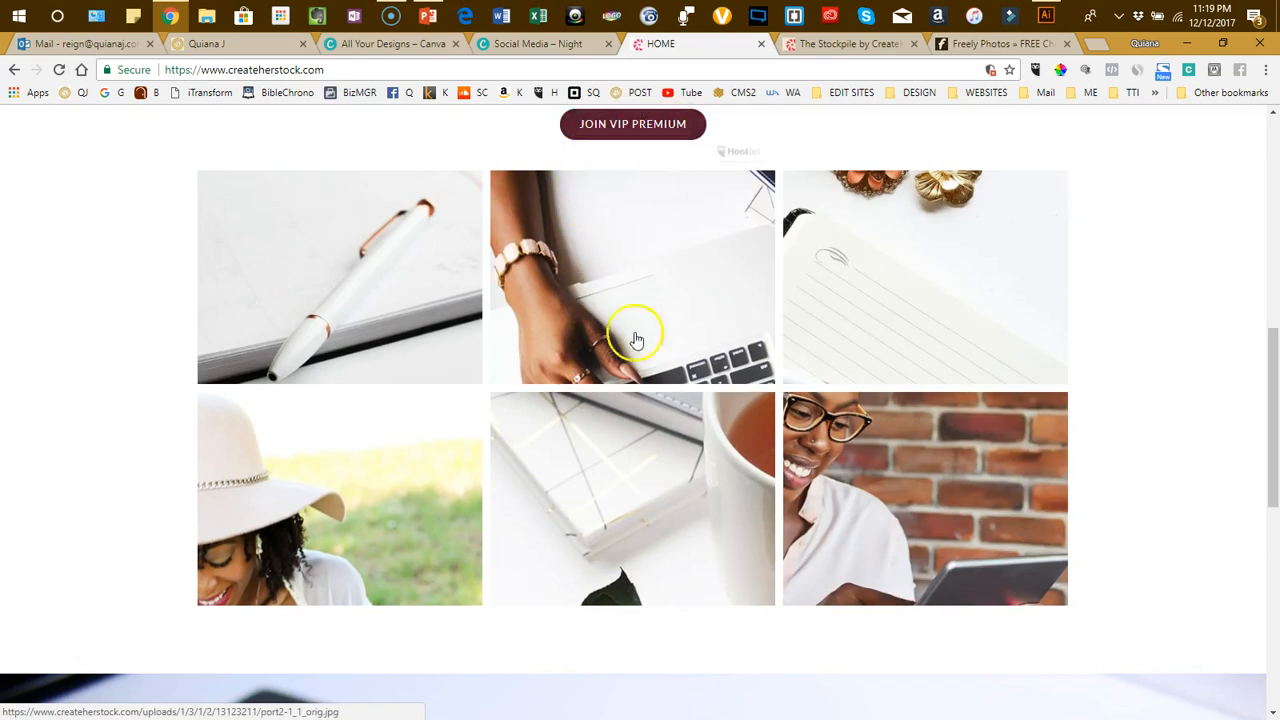
{"action": "scroll", "coordinate": [620, 370], "scroll_direction": "down", "scroll_amount": 3}
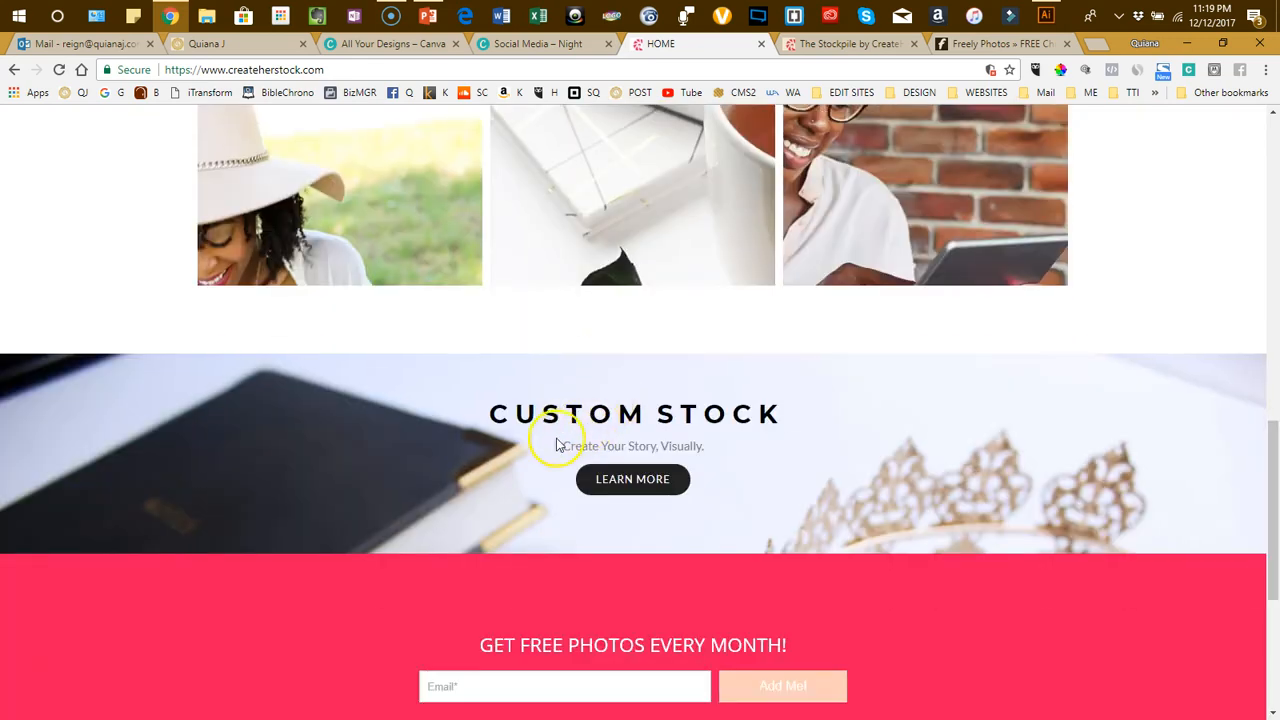
{"action": "scroll", "coordinate": [565, 455], "scroll_direction": "up", "scroll_amount": 10}
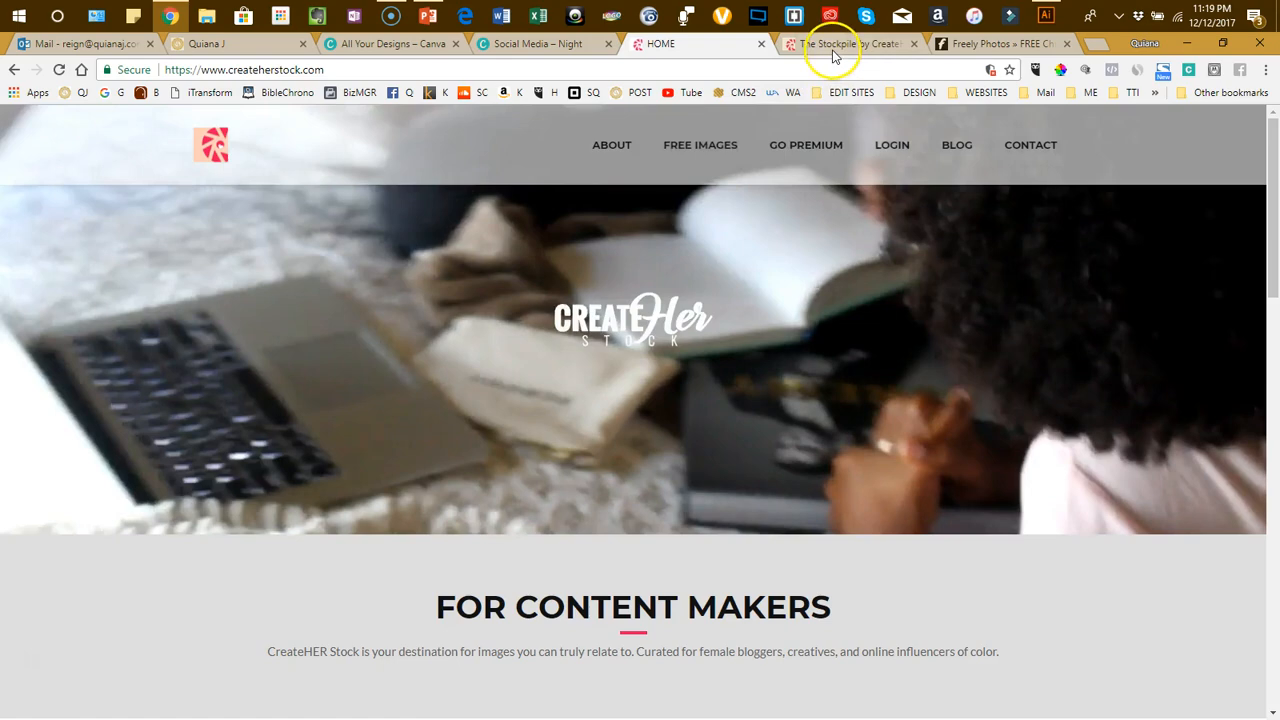
- Browse the photos in CreateHER Stock's The Stockpile gallery and return to its cover
{"action": "left_click", "coordinate": [832, 50]}
{"action": "scroll", "coordinate": [571, 471], "scroll_direction": "down", "scroll_amount": 3}
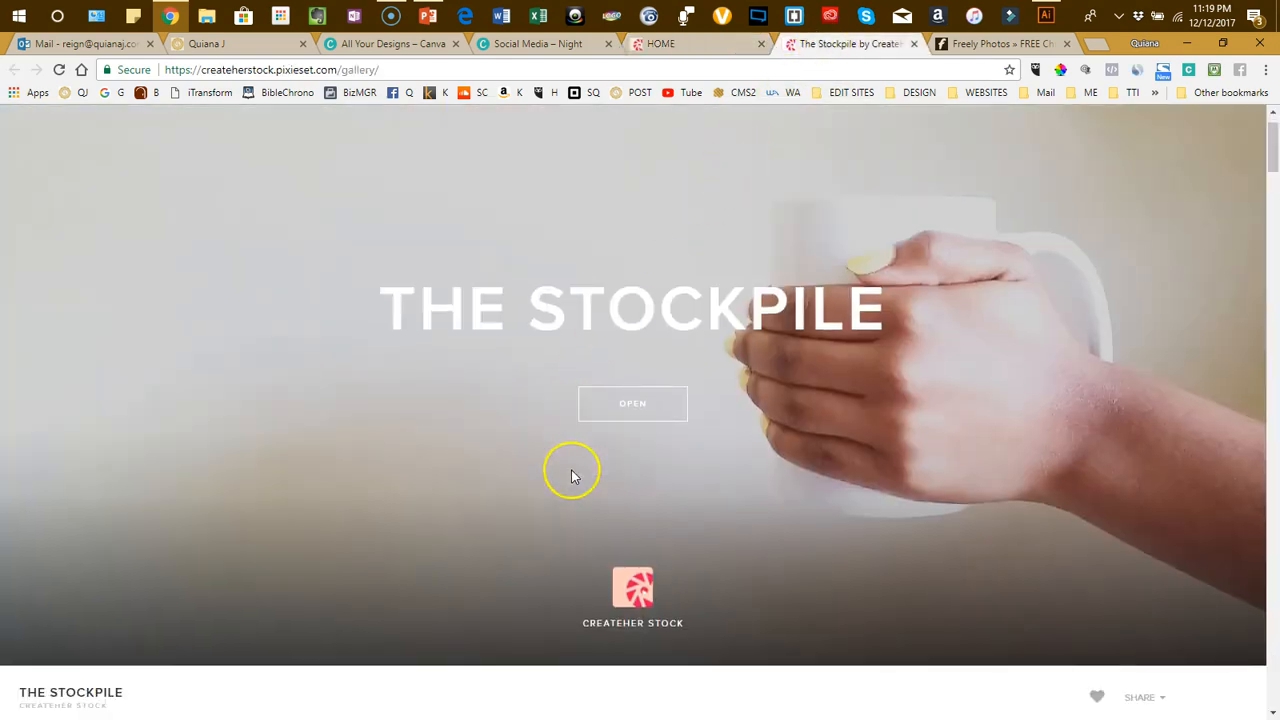
{"action": "scroll", "coordinate": [571, 477], "scroll_direction": "down", "scroll_amount": 3}
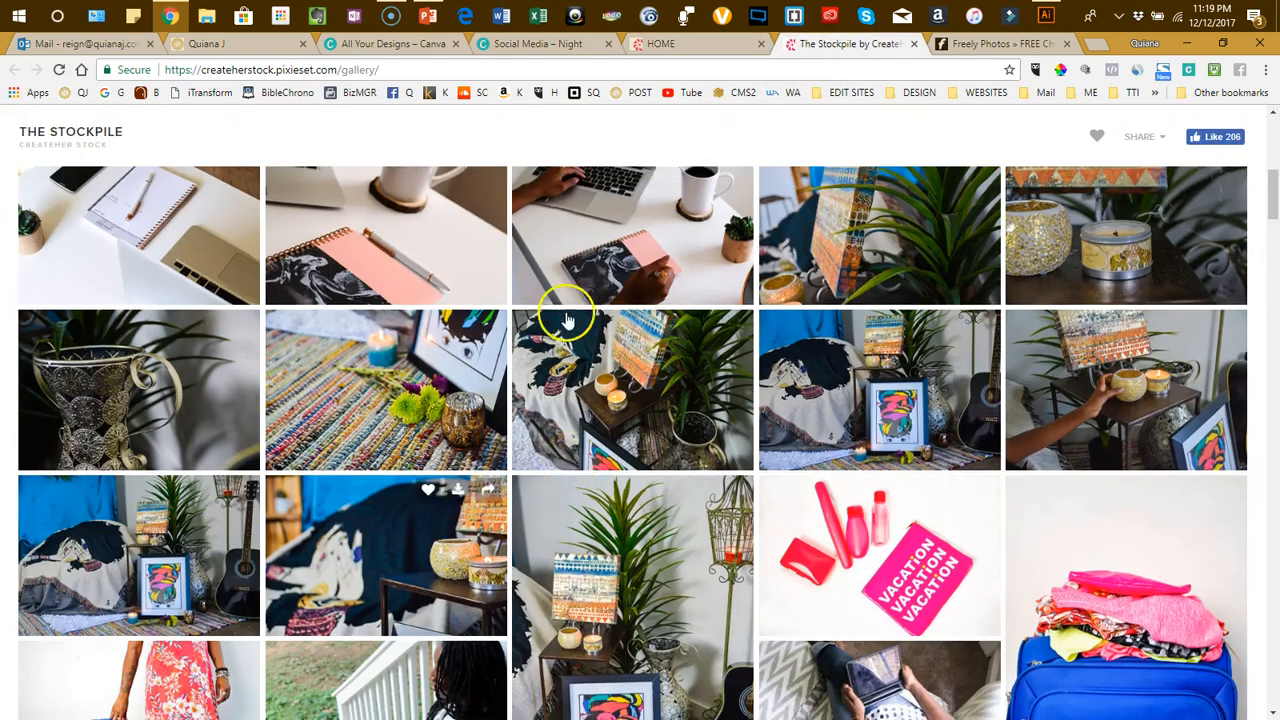
{"action": "scroll", "coordinate": [566, 320], "scroll_direction": "down", "scroll_amount": 3}
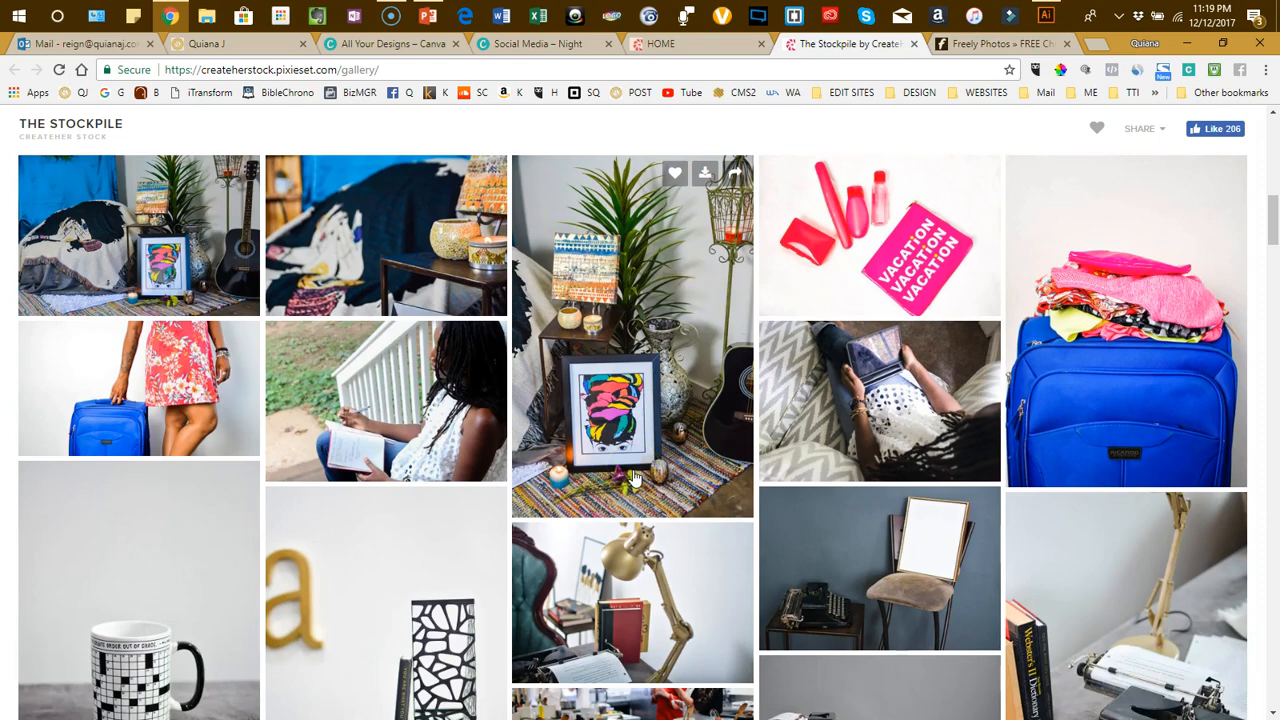
{"action": "scroll", "coordinate": [633, 478], "scroll_direction": "down", "scroll_amount": 7}
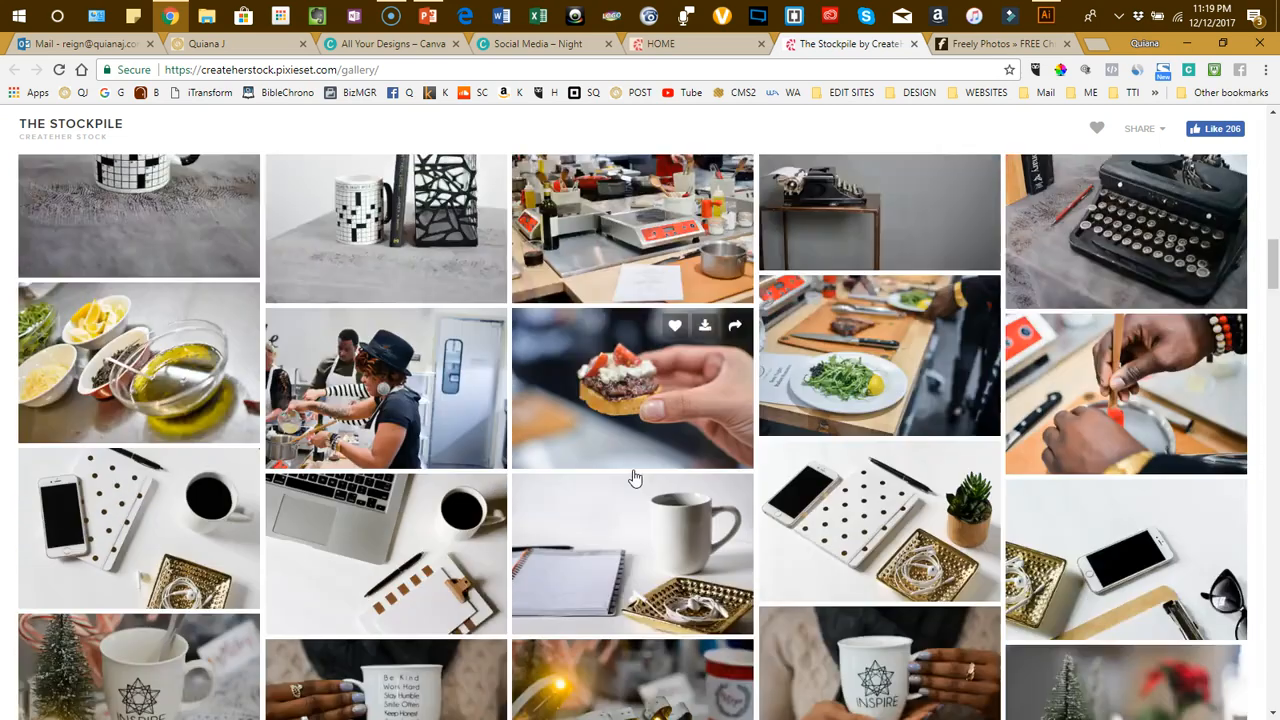
{"action": "scroll", "coordinate": [459, 513], "scroll_direction": "down", "scroll_amount": 6}
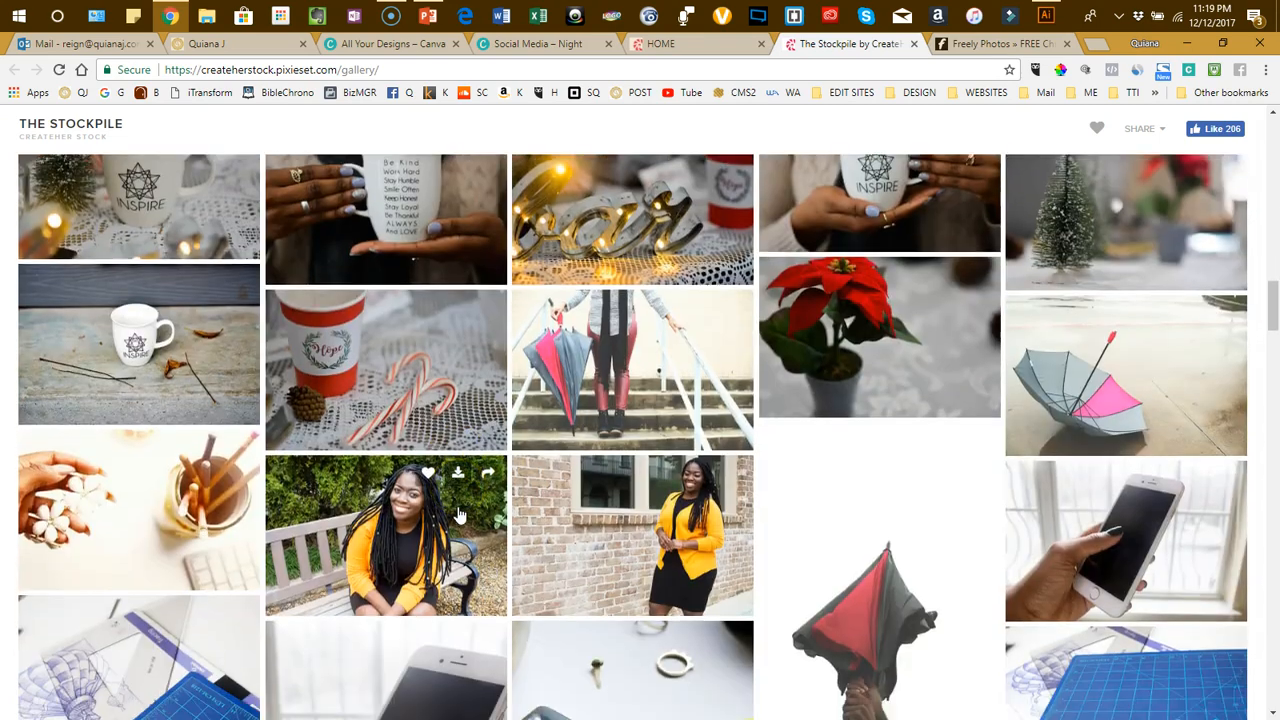
{"action": "scroll", "coordinate": [459, 513], "scroll_direction": "down", "scroll_amount": 3}
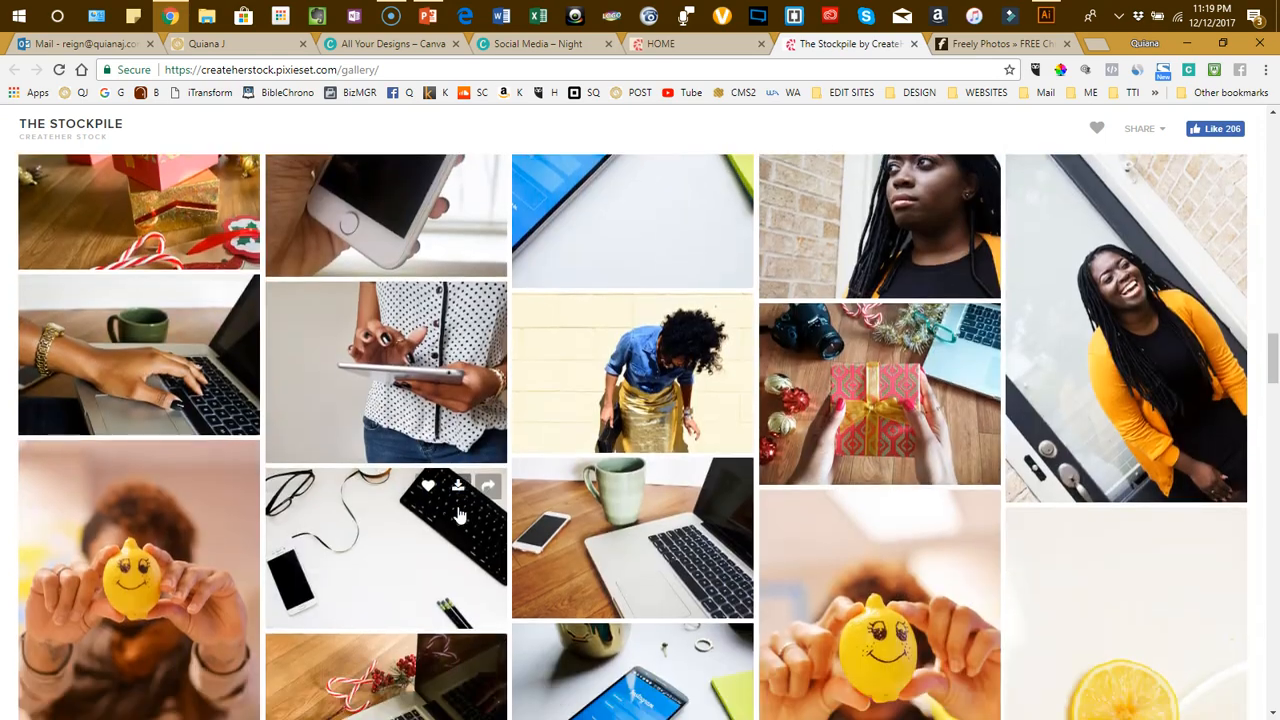
{"action": "scroll", "coordinate": [459, 513], "scroll_direction": "down", "scroll_amount": 3}
{"action": "scroll", "coordinate": [459, 513], "scroll_direction": "down", "scroll_amount": 3}
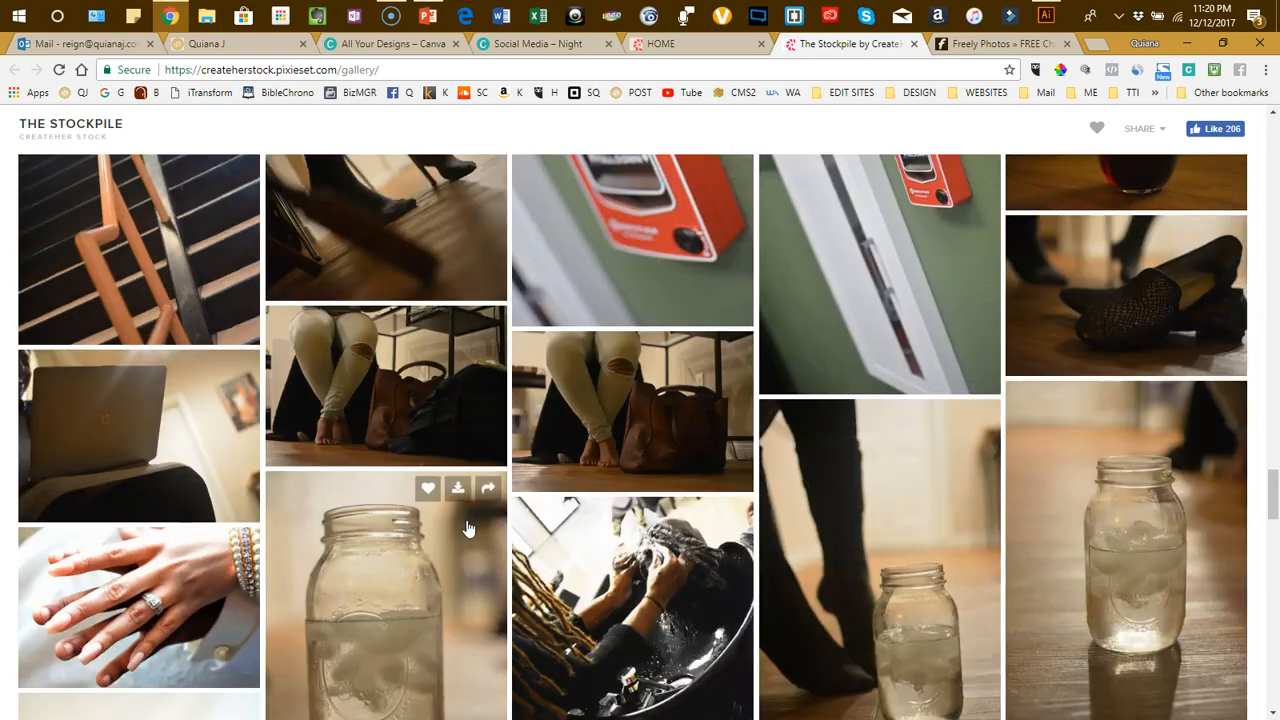
{"action": "scroll", "coordinate": [467, 528], "scroll_direction": "up", "scroll_amount": 15}
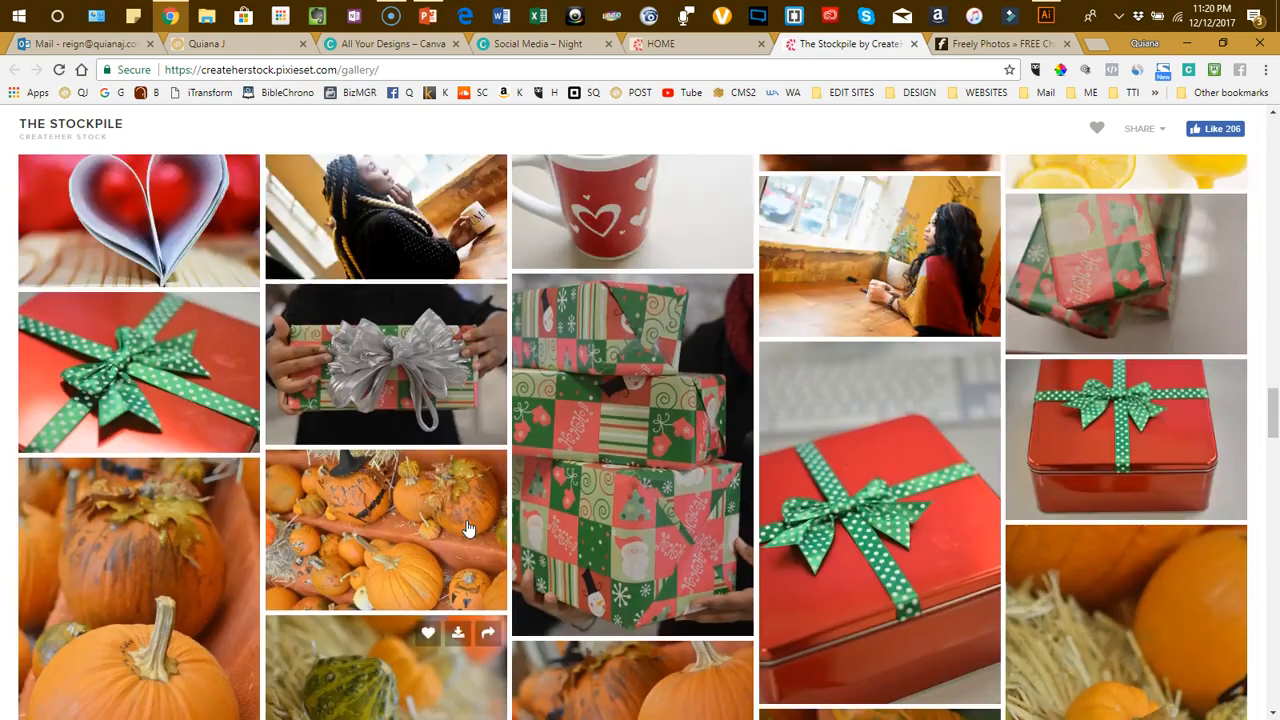
{"action": "scroll", "coordinate": [467, 528], "scroll_direction": "up", "scroll_amount": 10}
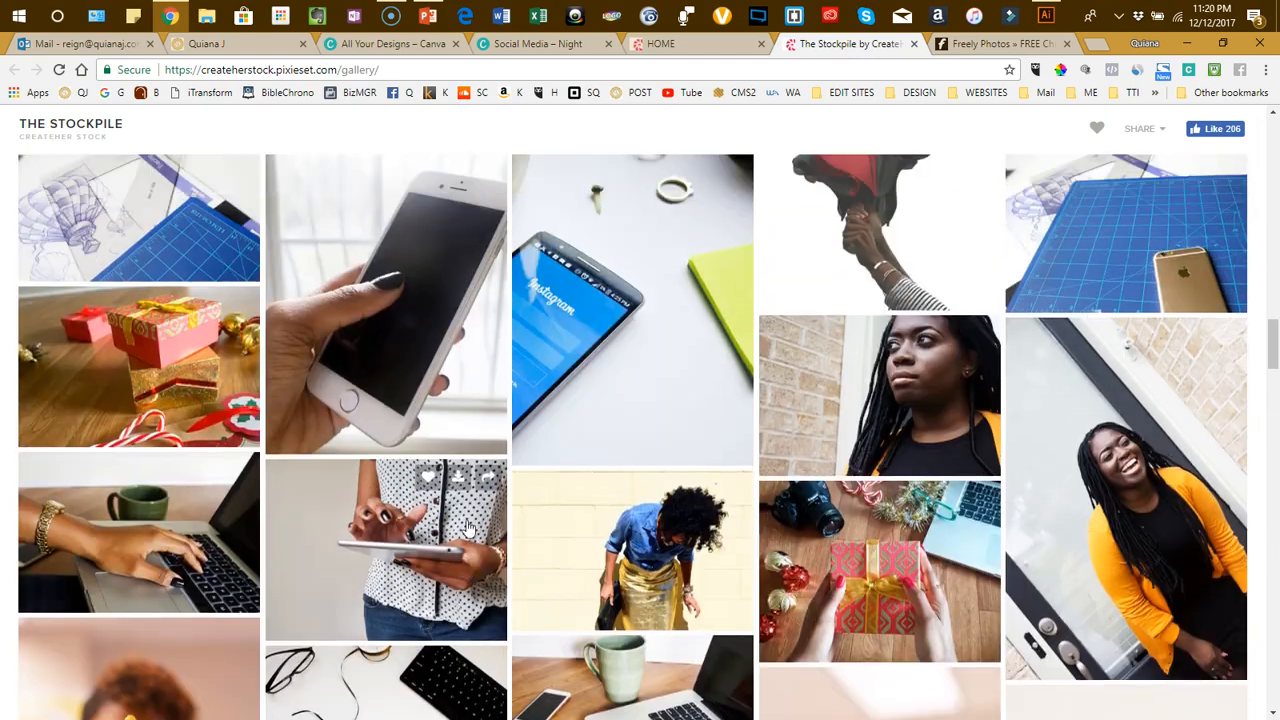
{"action": "scroll", "coordinate": [467, 528], "scroll_direction": "up", "scroll_amount": 10}
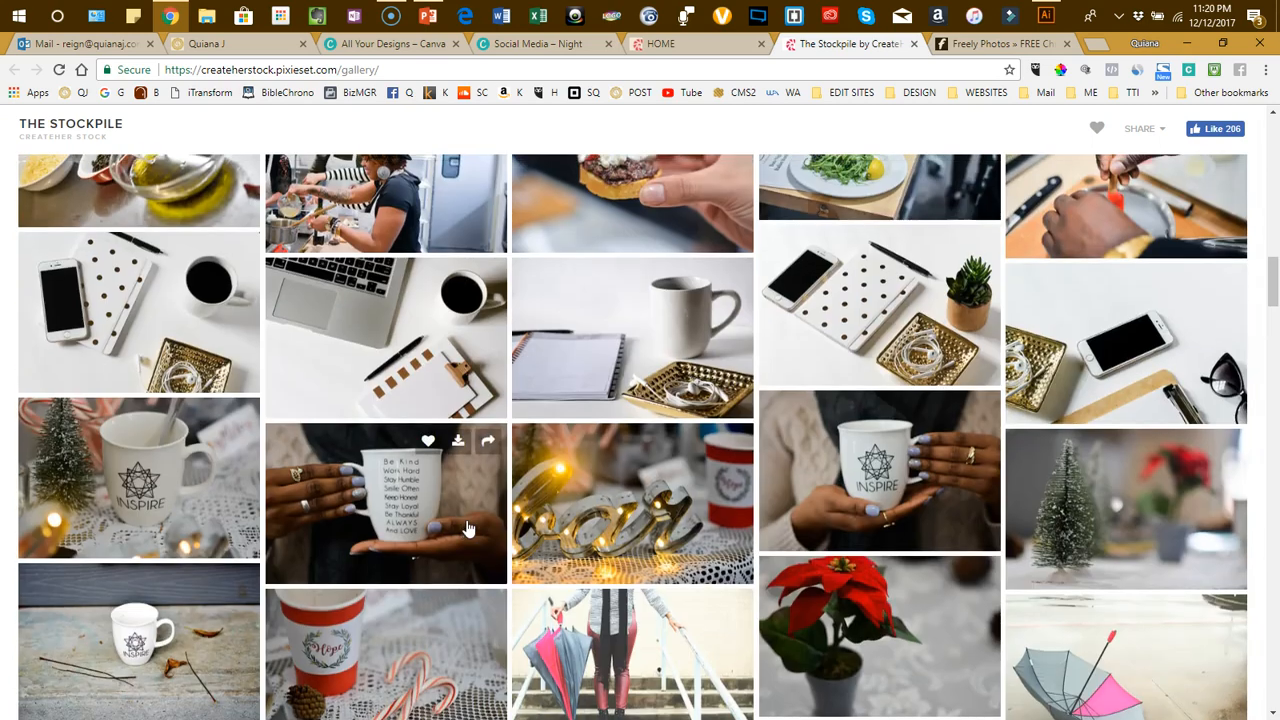
{"action": "scroll", "coordinate": [467, 528], "scroll_direction": "up", "scroll_amount": 3}
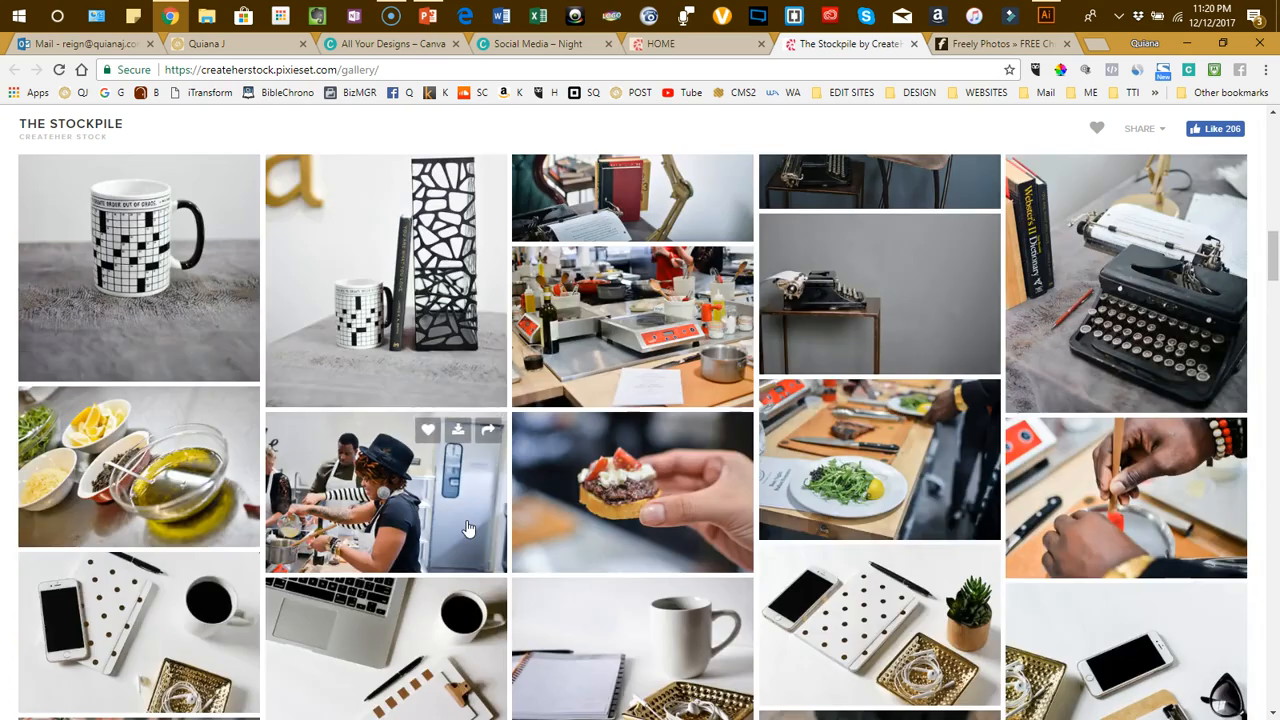
{"action": "scroll", "coordinate": [467, 528], "scroll_direction": "up", "scroll_amount": 10}
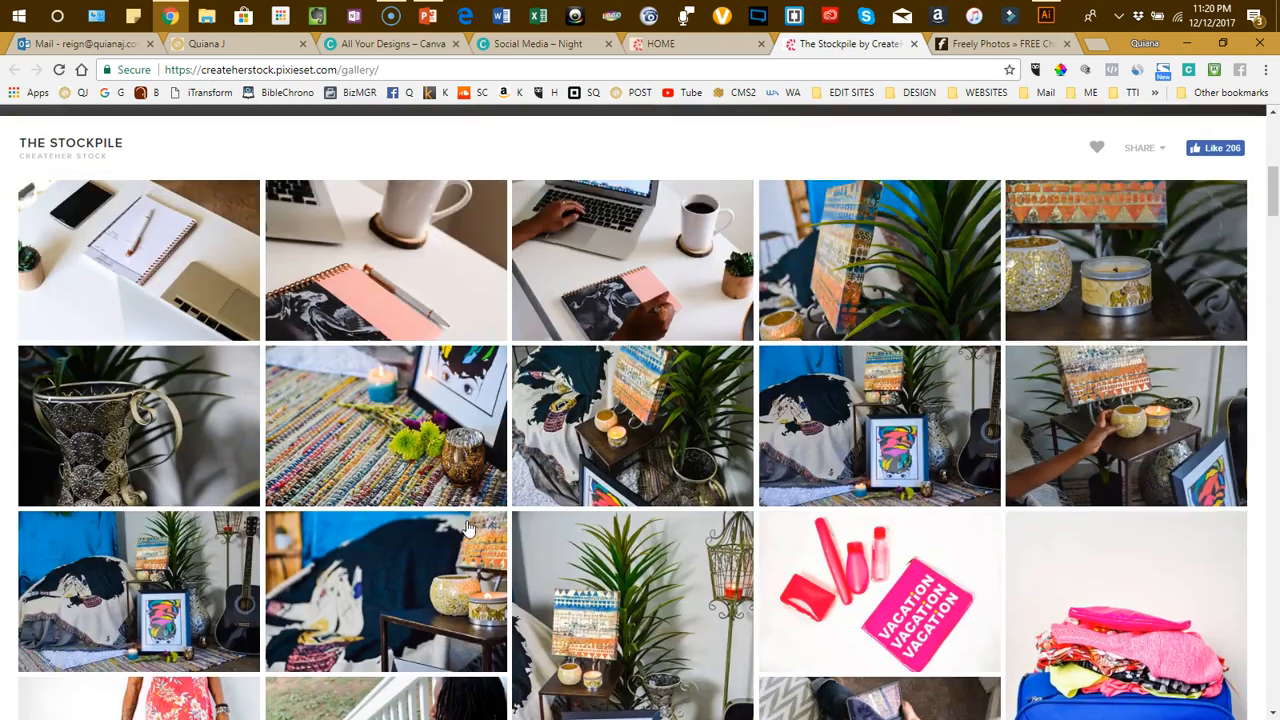
{"action": "scroll", "coordinate": [467, 528], "scroll_direction": "up", "scroll_amount": 6}
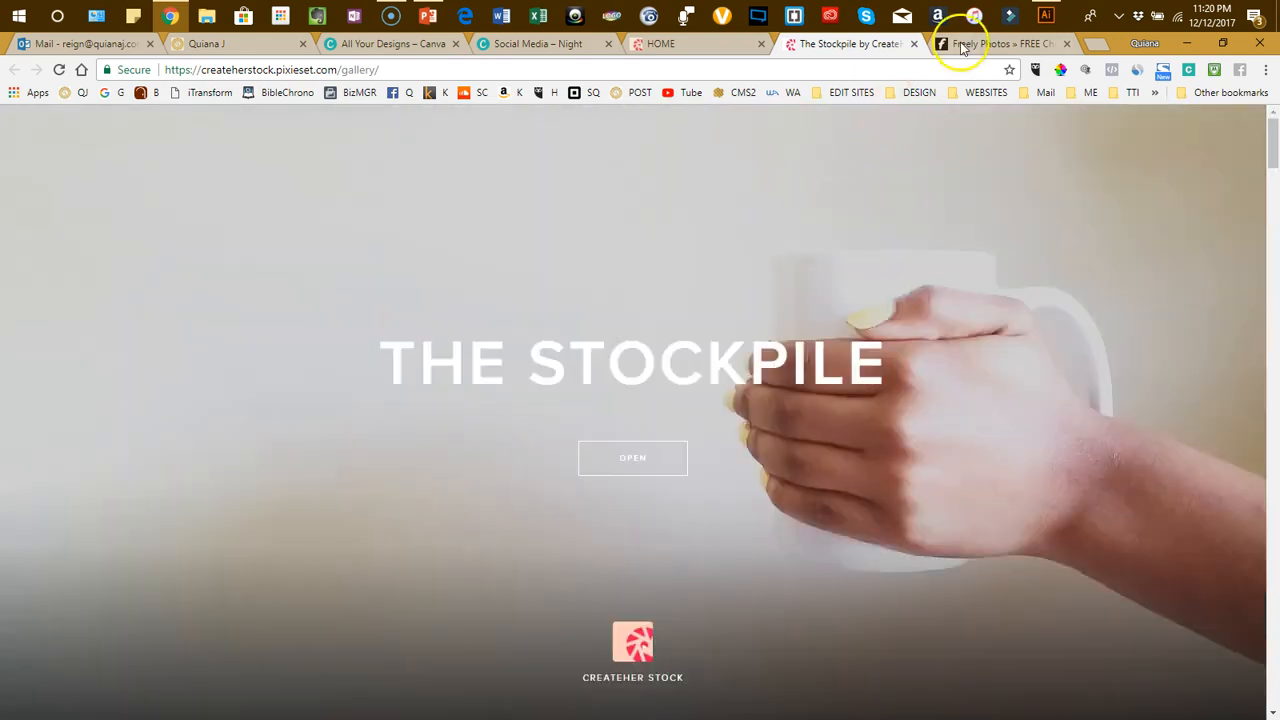
- Browse the photos and category list on the Freely Photos home page and return to its beginning
{"action": "left_click", "coordinate": [970, 43]}
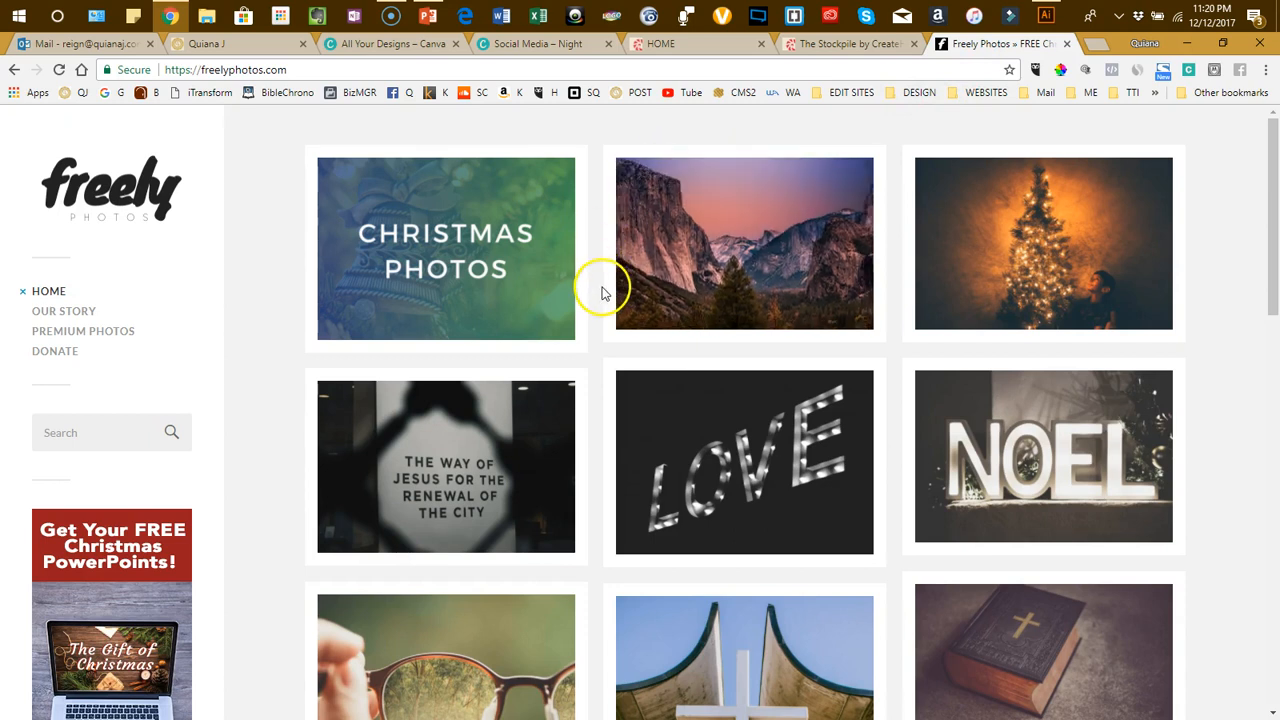
{"action": "scroll", "coordinate": [586, 325], "scroll_direction": "down", "scroll_amount": 3}
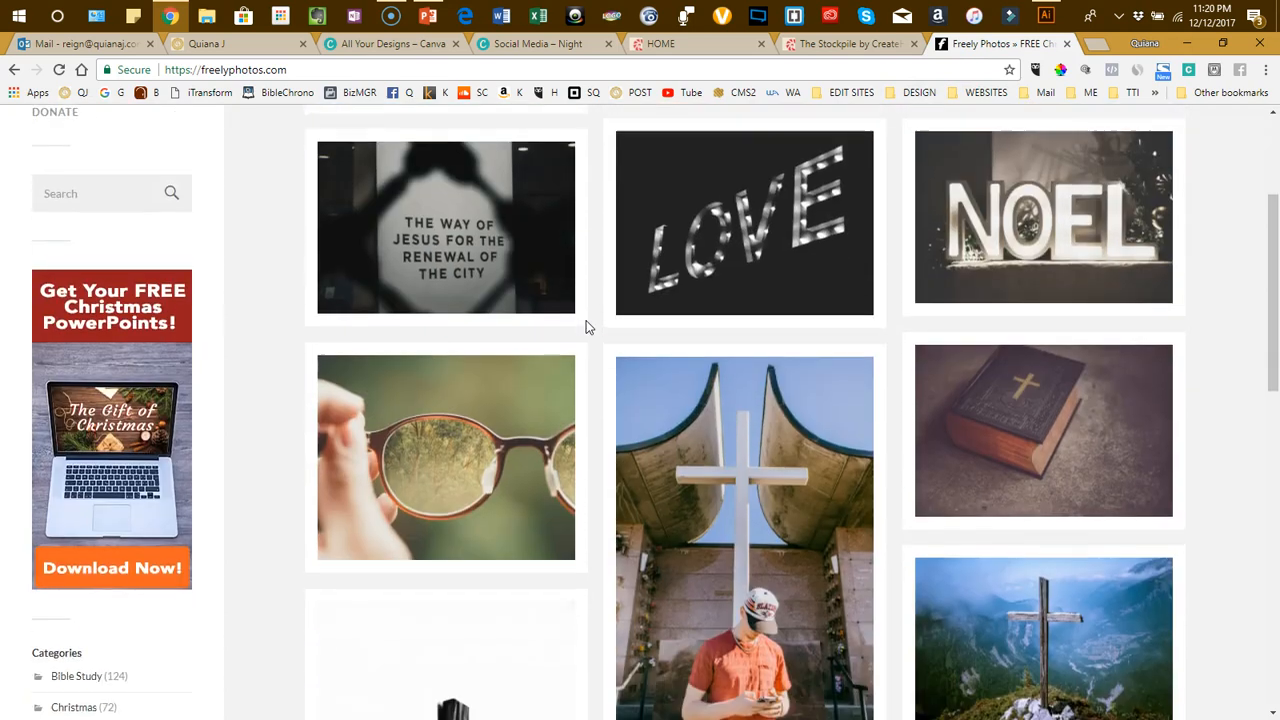
{"action": "scroll", "coordinate": [586, 326], "scroll_direction": "down", "scroll_amount": 1}
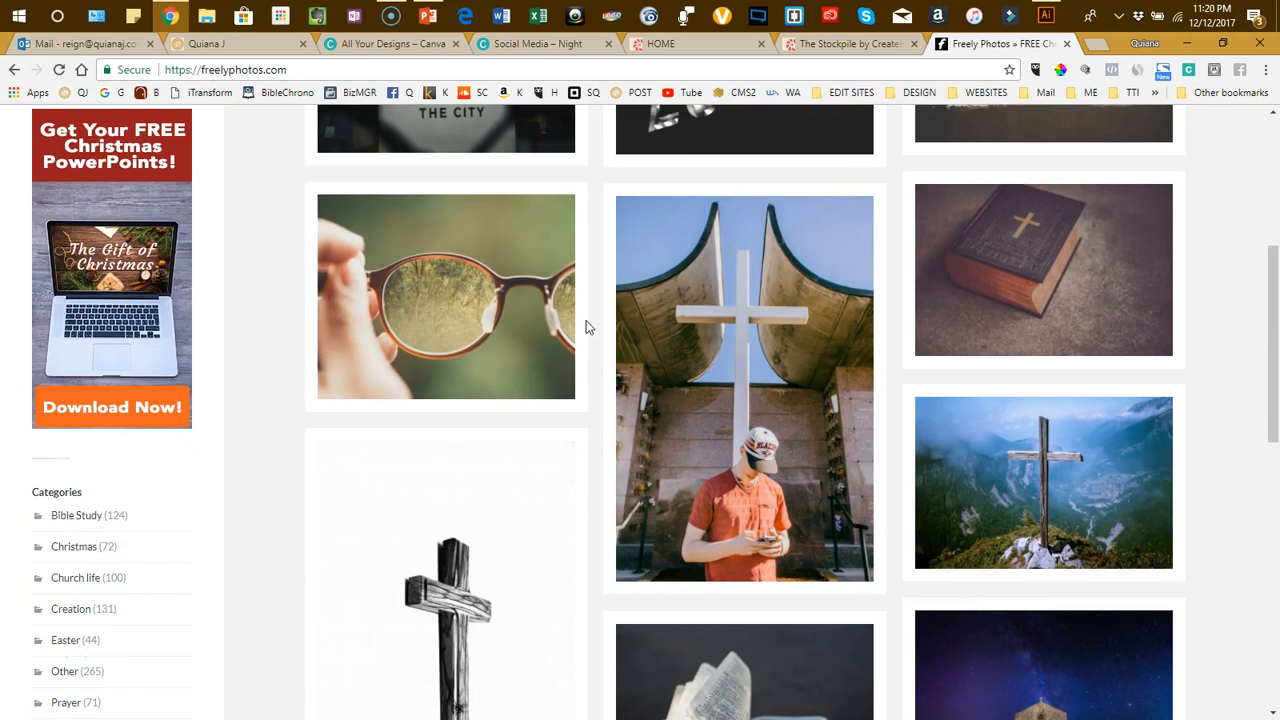
{"action": "scroll", "coordinate": [586, 327], "scroll_direction": "down", "scroll_amount": 4}
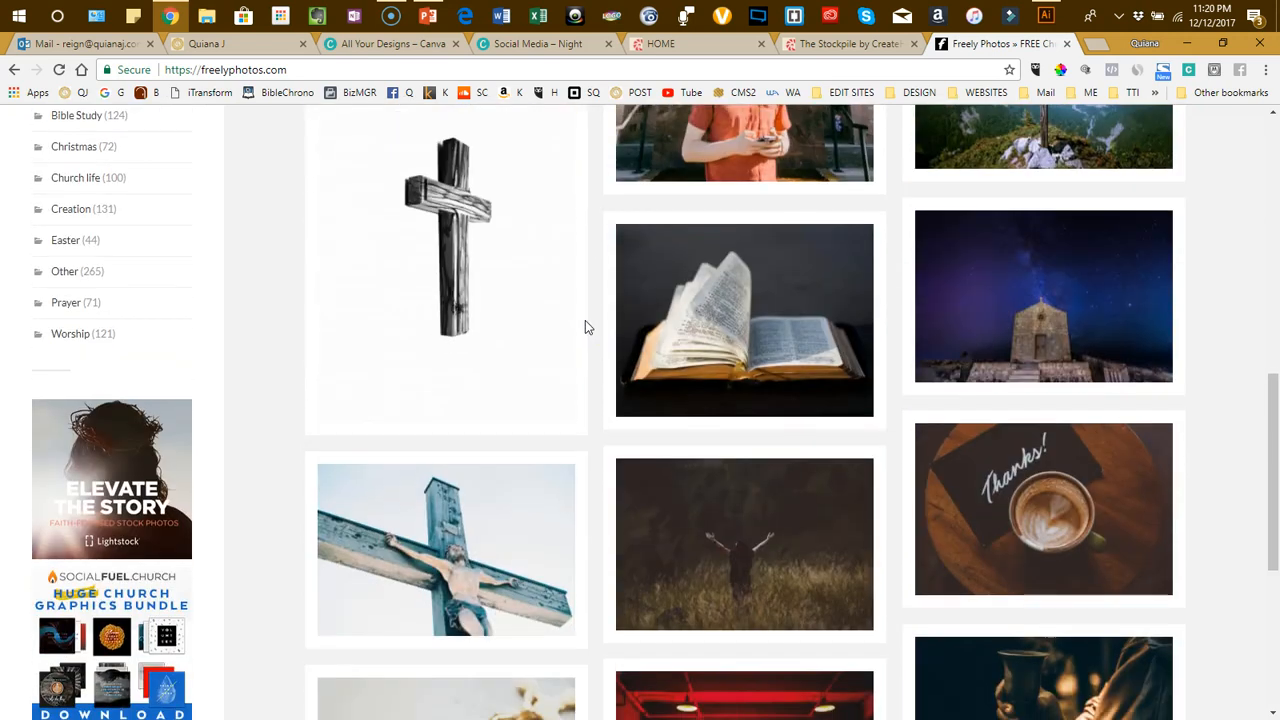
{"action": "scroll", "coordinate": [586, 327], "scroll_direction": "down", "scroll_amount": 4}
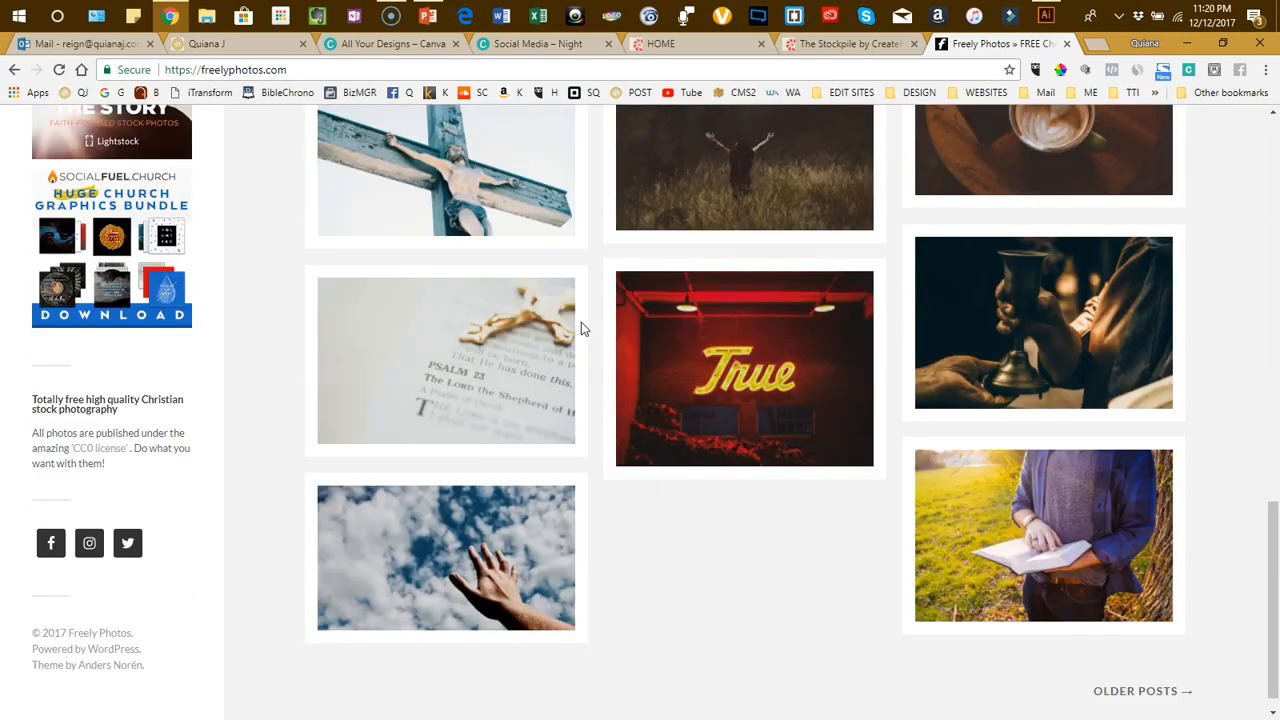
{"action": "scroll", "coordinate": [581, 322], "scroll_direction": "up", "scroll_amount": 15}
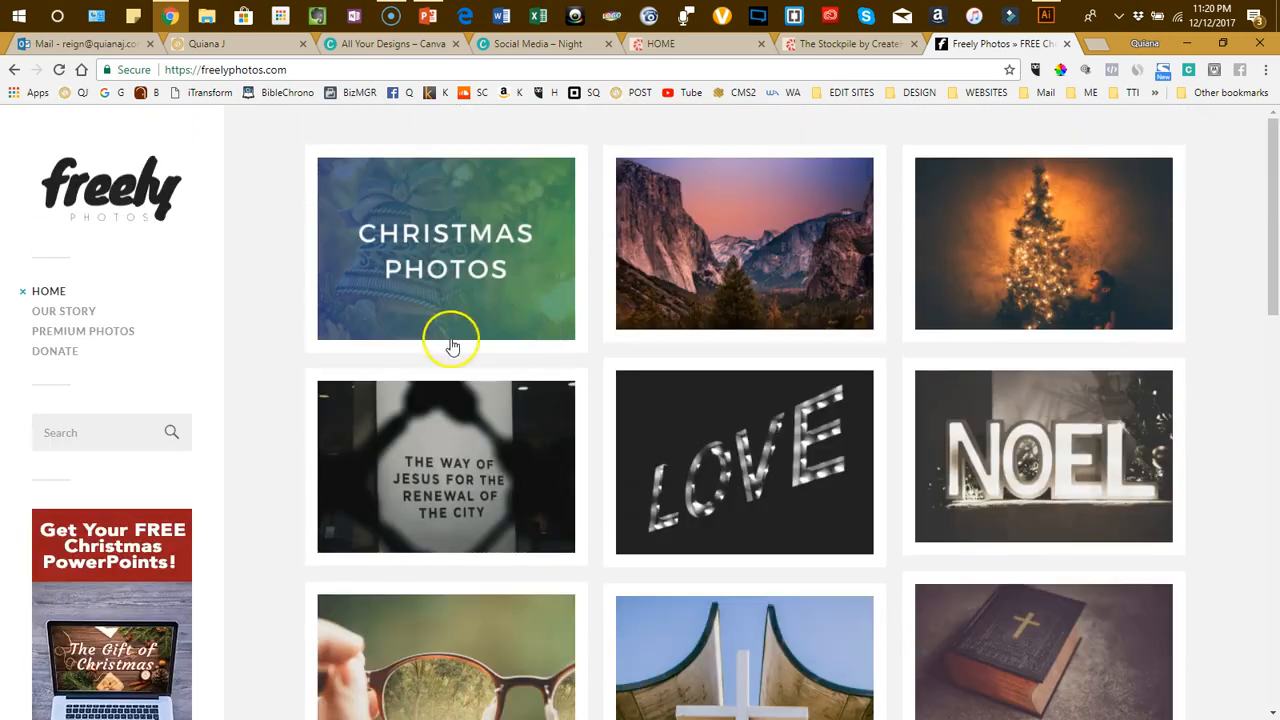
- Search Freely Photos for "freedom"
{"action": "left_click", "coordinate": [99, 431]}
{"action": "type", "text": "freed"}
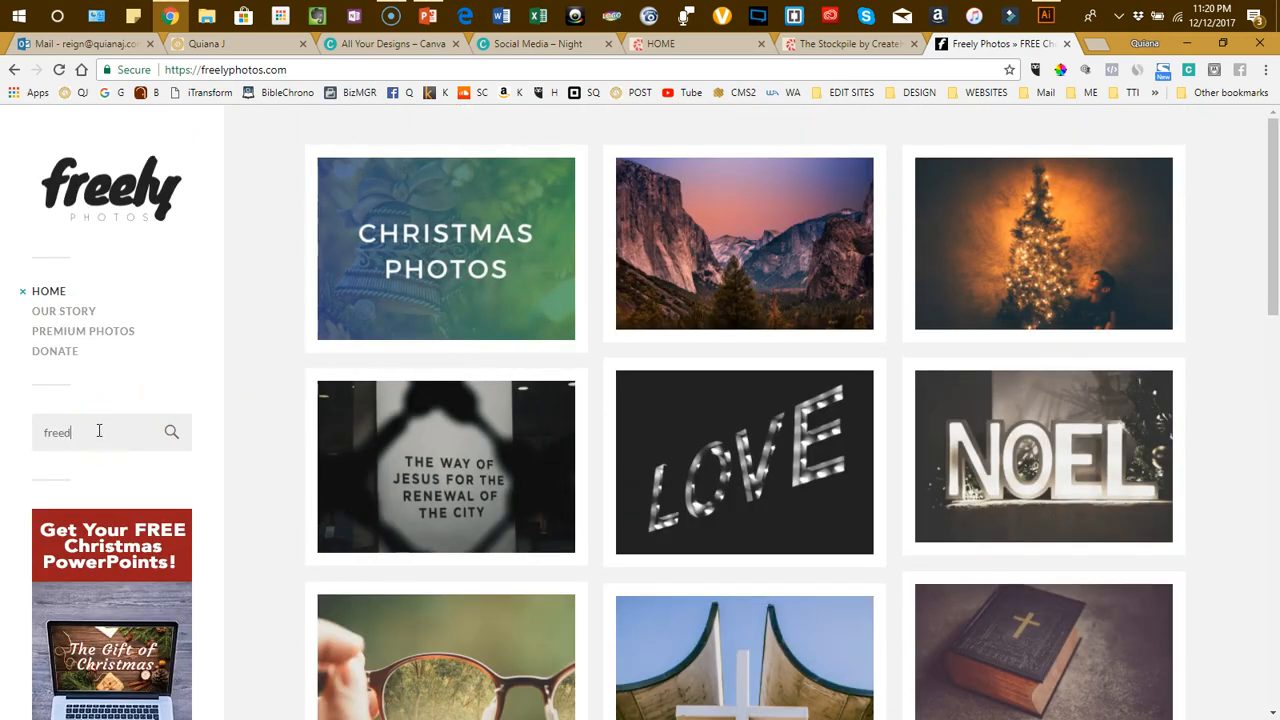
{"action": "type", "text": "om"}
{"action": "key", "text": "Return"}
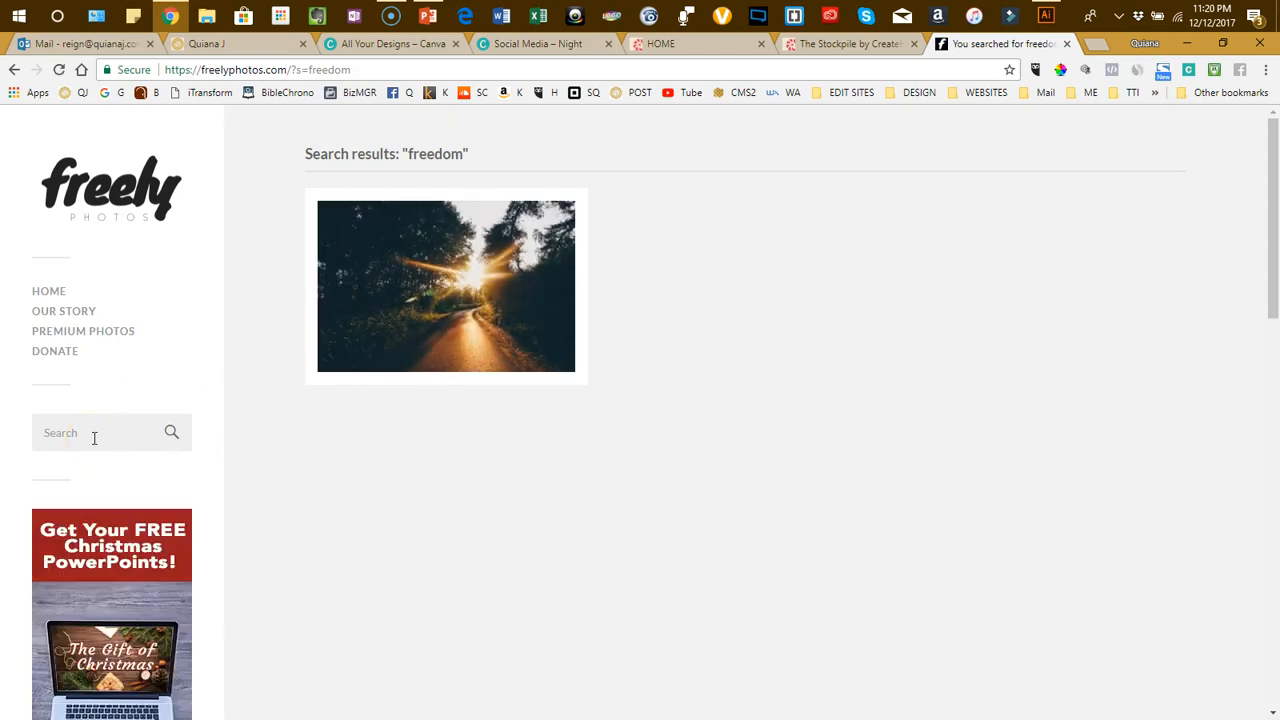
- Close the CreateHER Stock, The Stockpile and Freely Photos pages to get back to the Canva Night design
{"action": "left_click", "coordinate": [700, 49]}
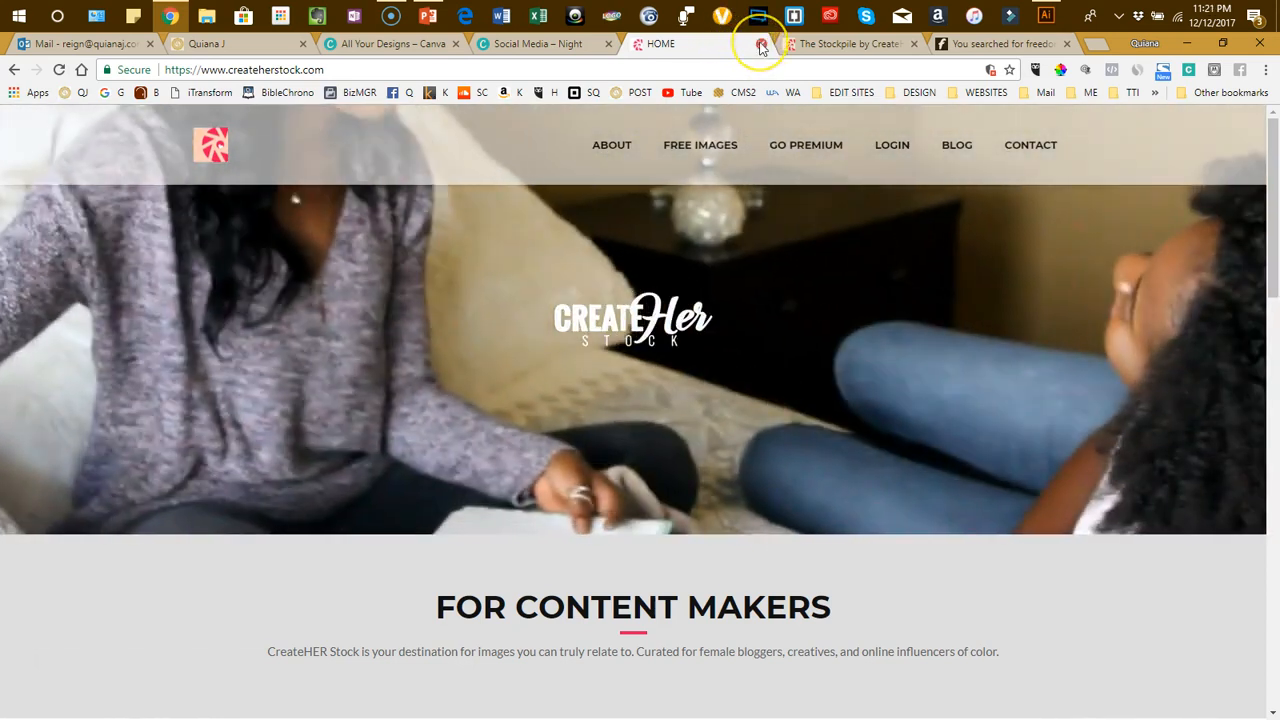
{"action": "left_click", "coordinate": [761, 44]}
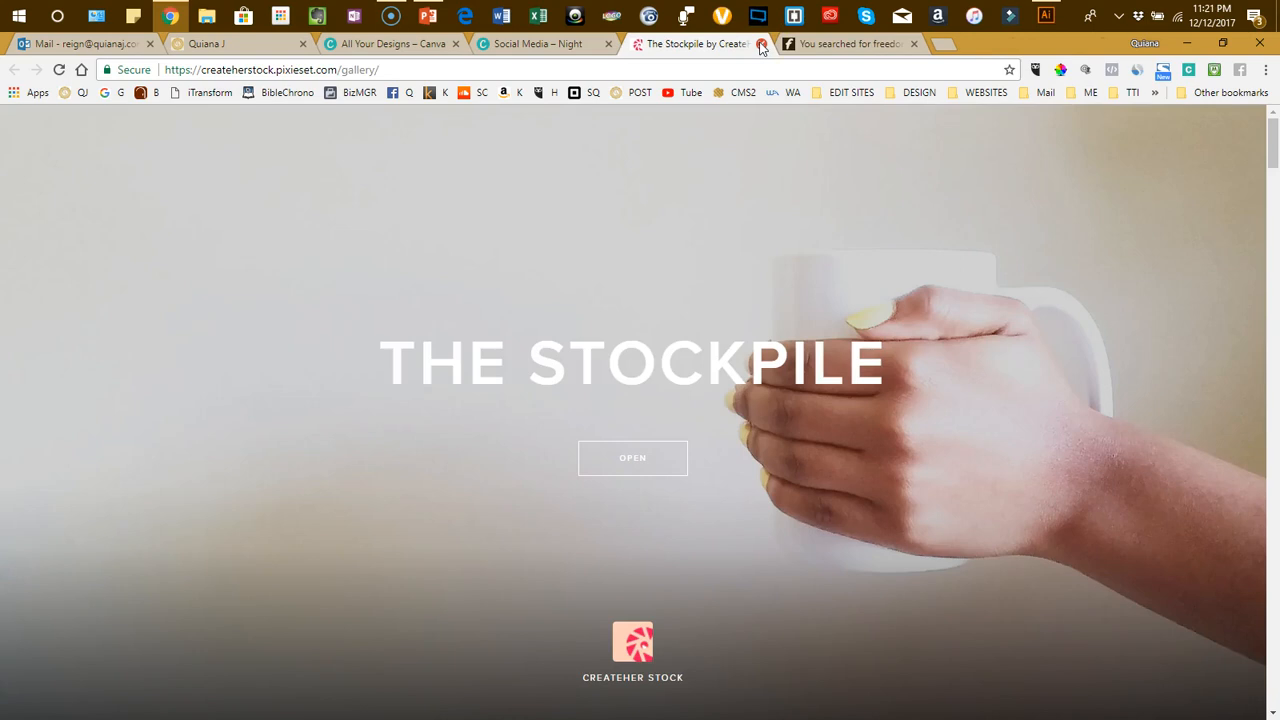
{"action": "left_click", "coordinate": [761, 44]}
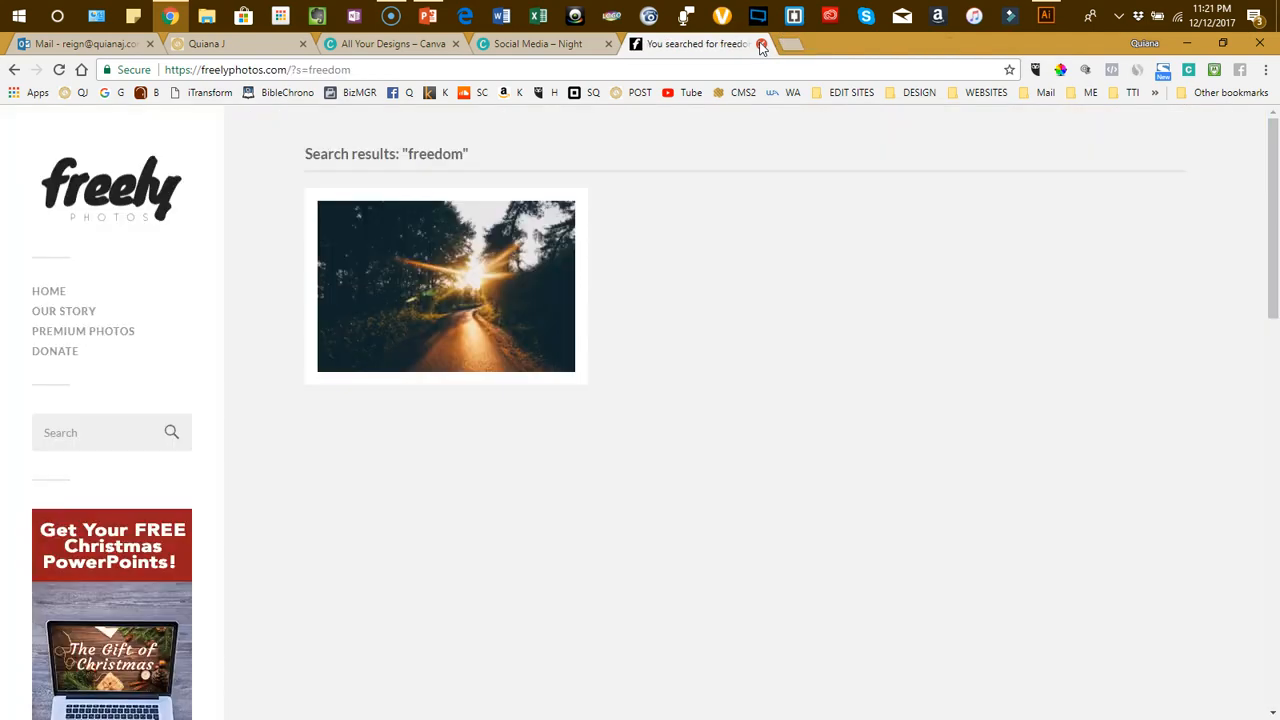
{"action": "left_click", "coordinate": [761, 44]}
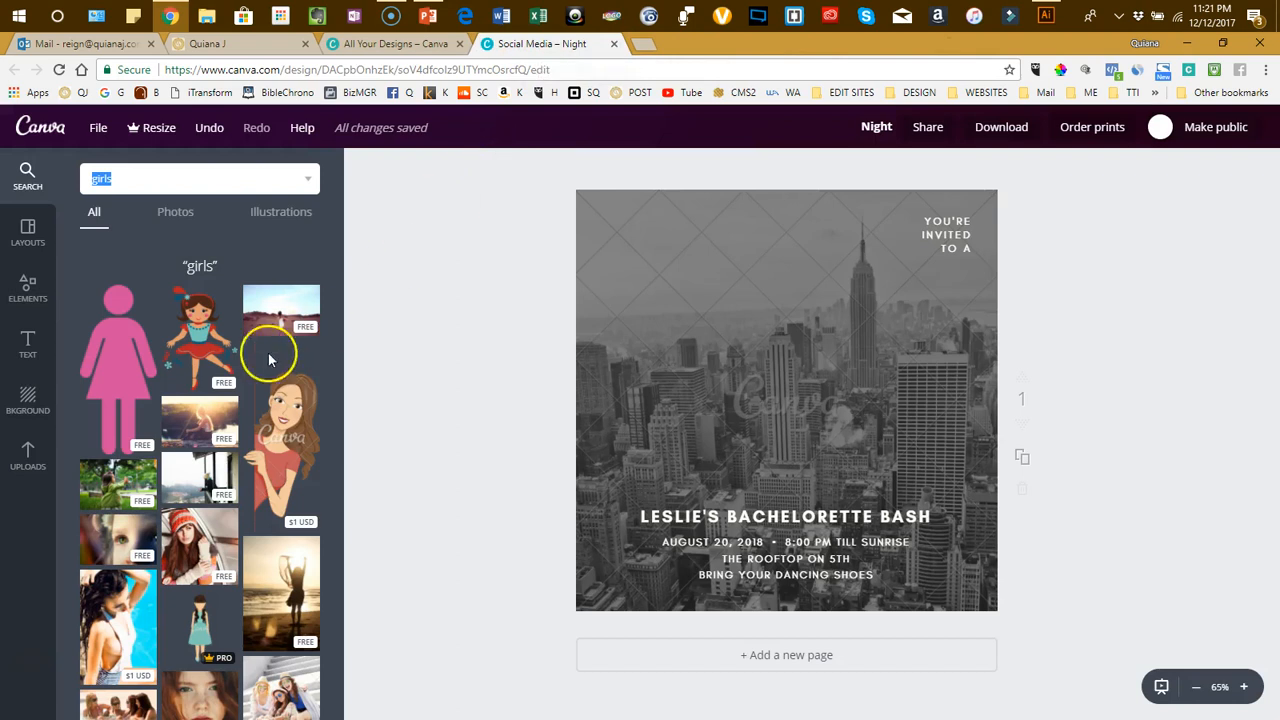
- Upload girlsnite.png from the Desktop to the Canva image uploads
{"action": "left_click", "coordinate": [23, 462]}
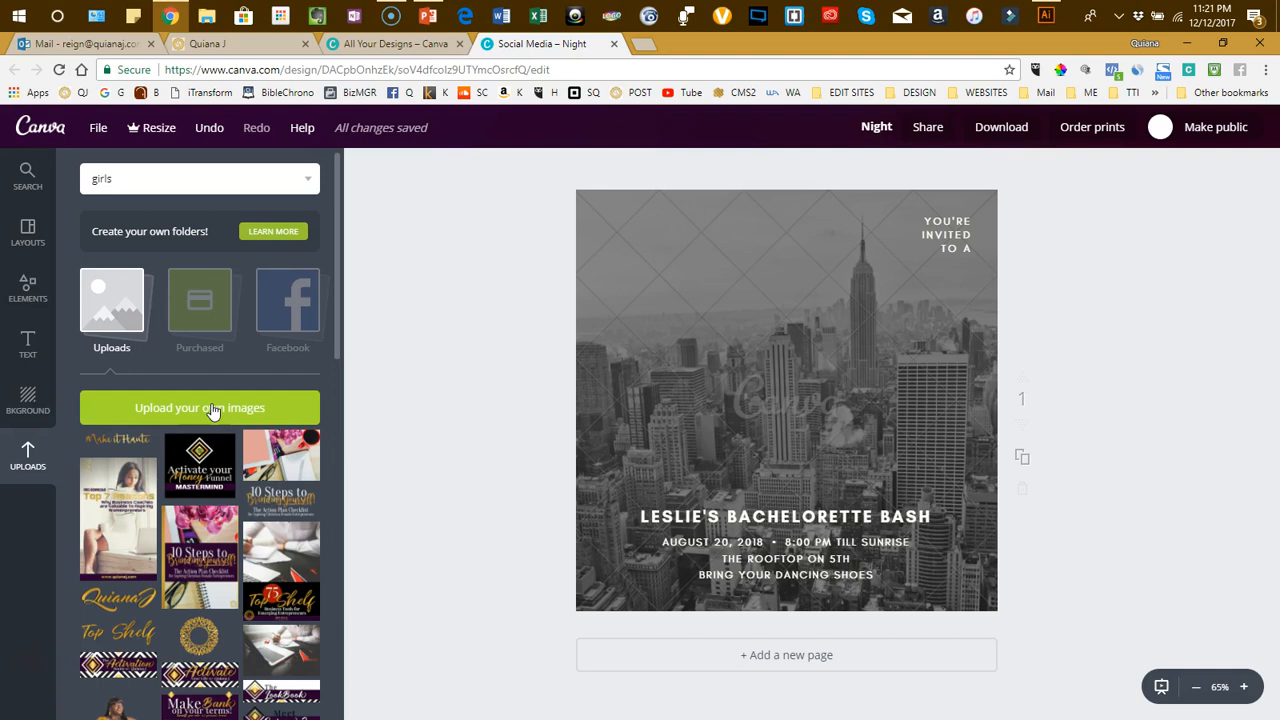
{"action": "left_click", "coordinate": [211, 408]}
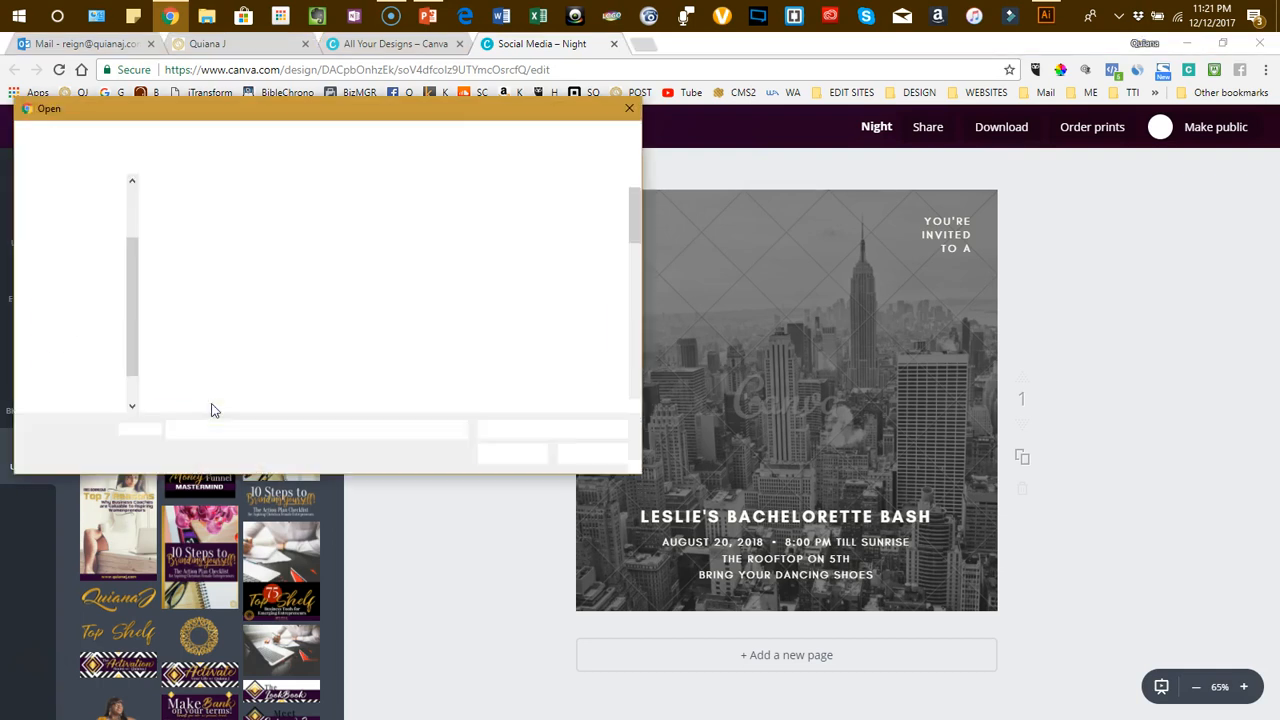
{"action": "left_click", "coordinate": [333, 318]}
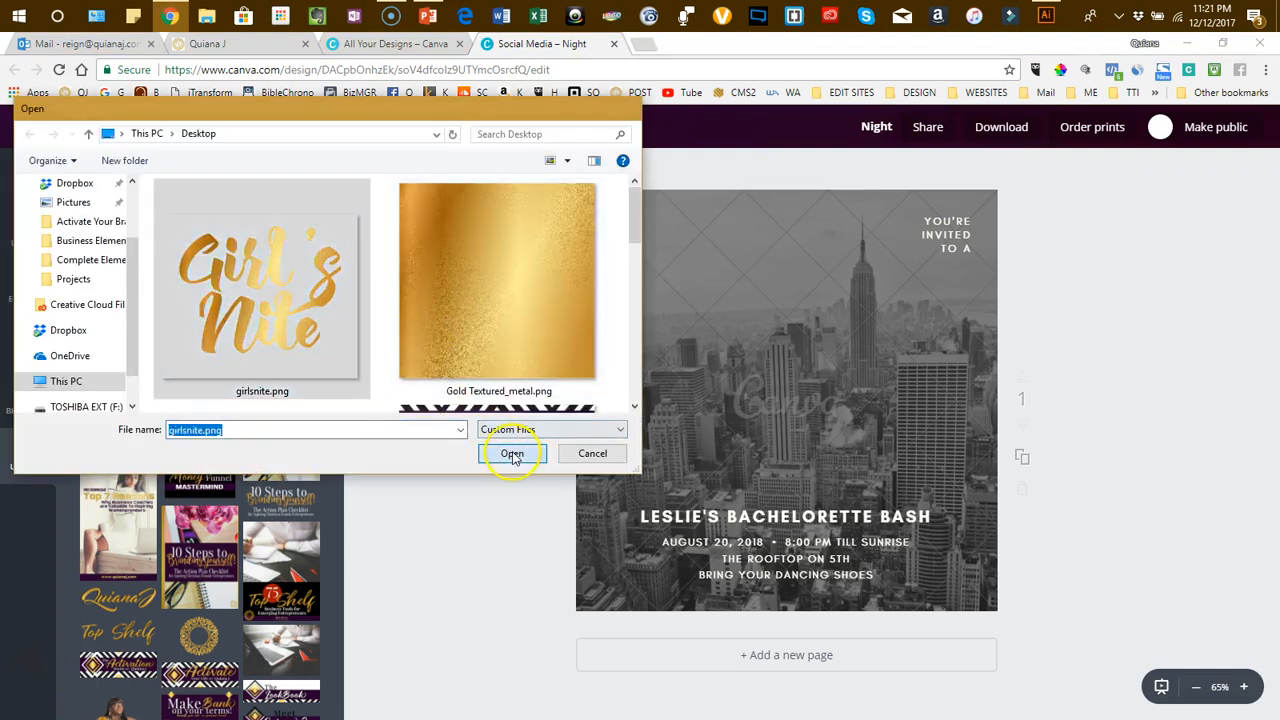
{"action": "left_click", "coordinate": [510, 452]}
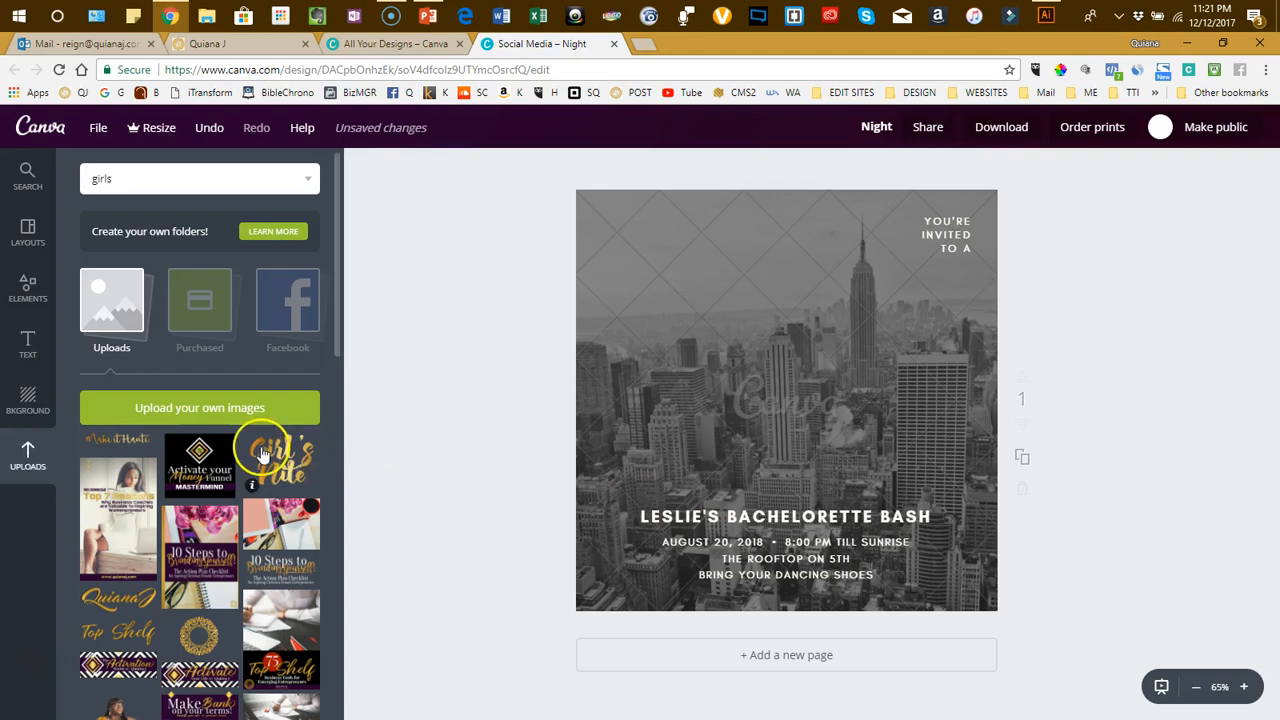
- Place the uploaded gold "Girl's Nite" lettering on the invitation and move it up, clear of the bachelorette bash text
{"action": "left_click", "coordinate": [300, 478]}
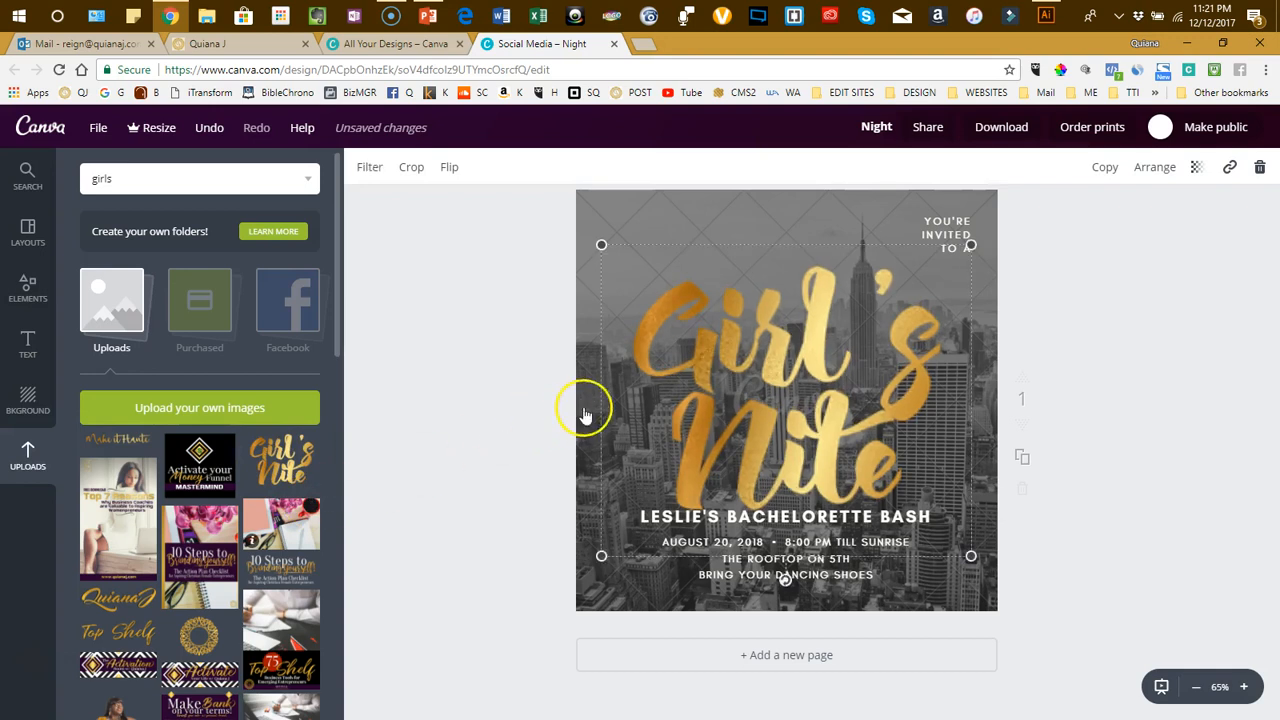
{"action": "left_click_drag", "start_coordinate": [760, 390], "coordinate": [780, 363]}
{"action": "left_click", "coordinate": [585, 541]}
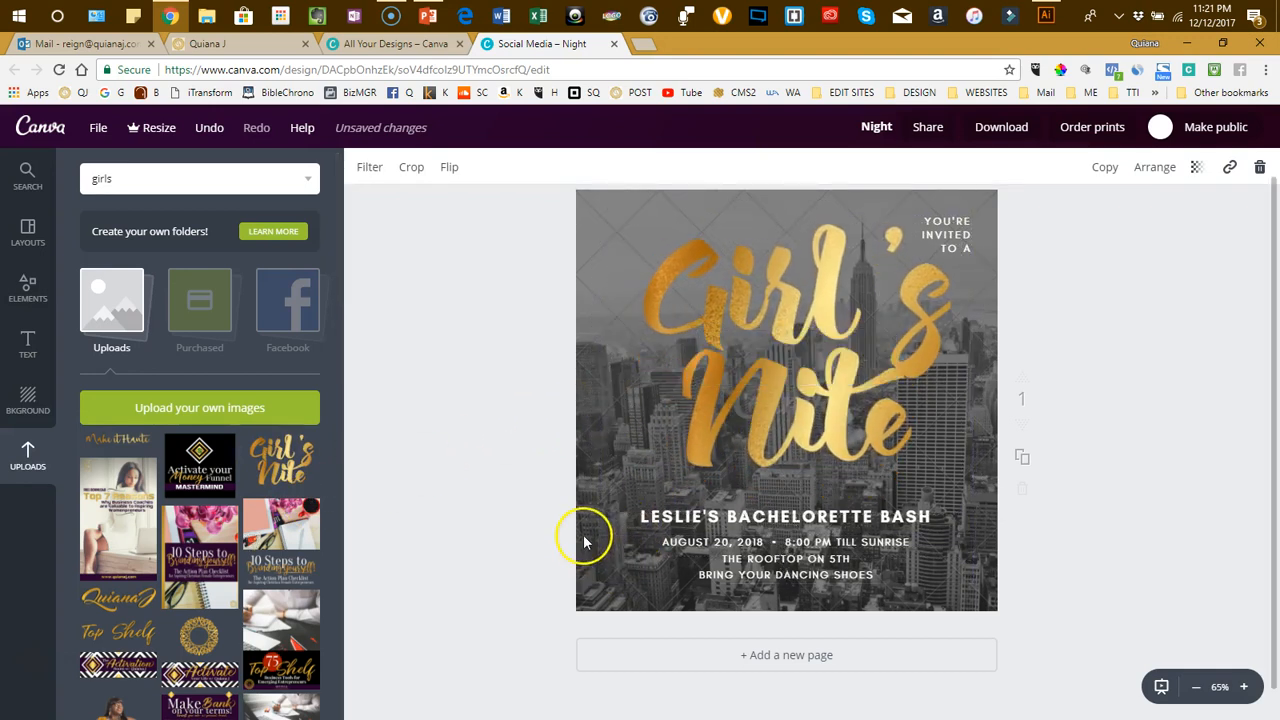
- Delete the grey city skyline background photo from the invitation
{"action": "left_click", "coordinate": [579, 507]}
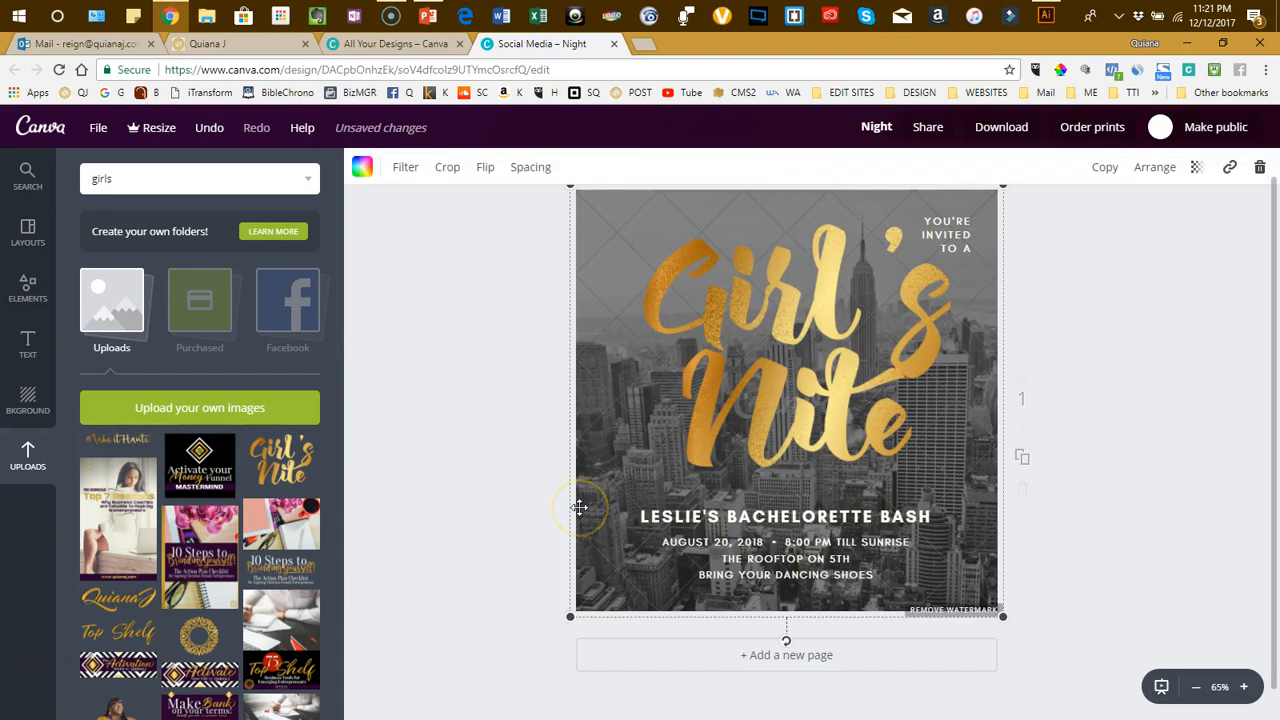
{"action": "key", "text": "Delete"}
{"action": "key", "text": "Delete"}
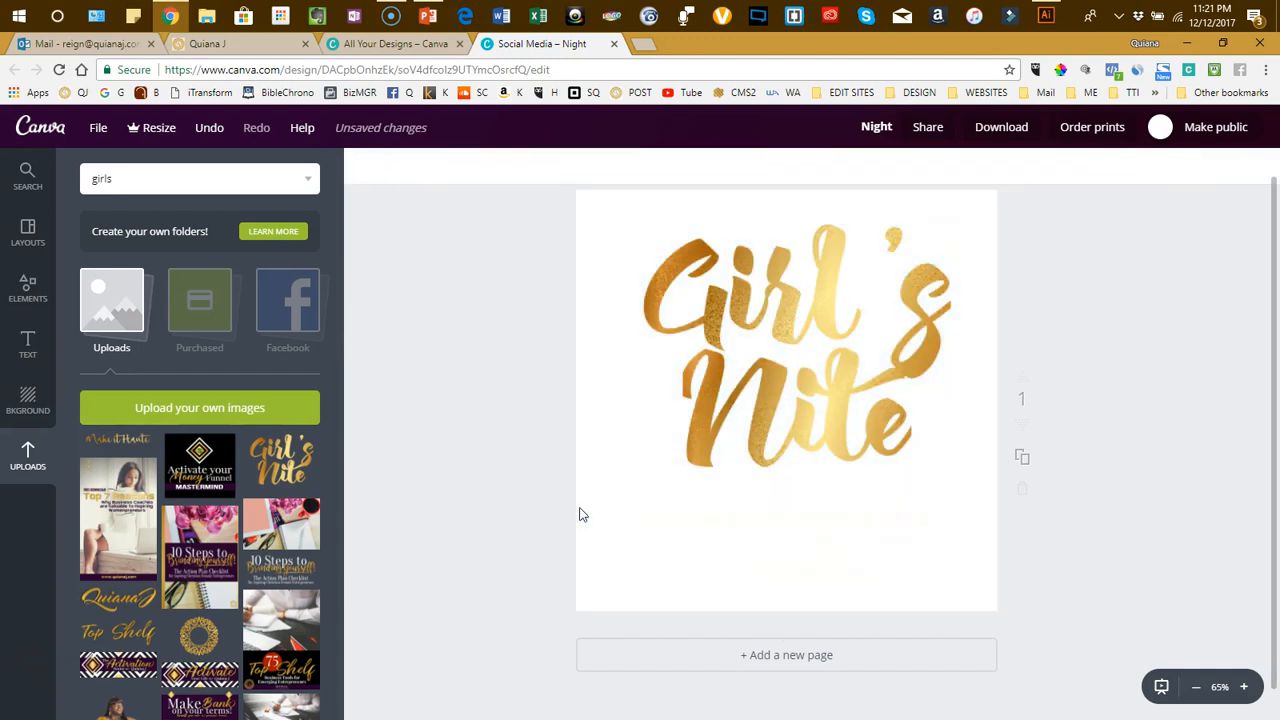
- Replace the "girls" image search with "ladies"
{"action": "left_click", "coordinate": [40, 443]}
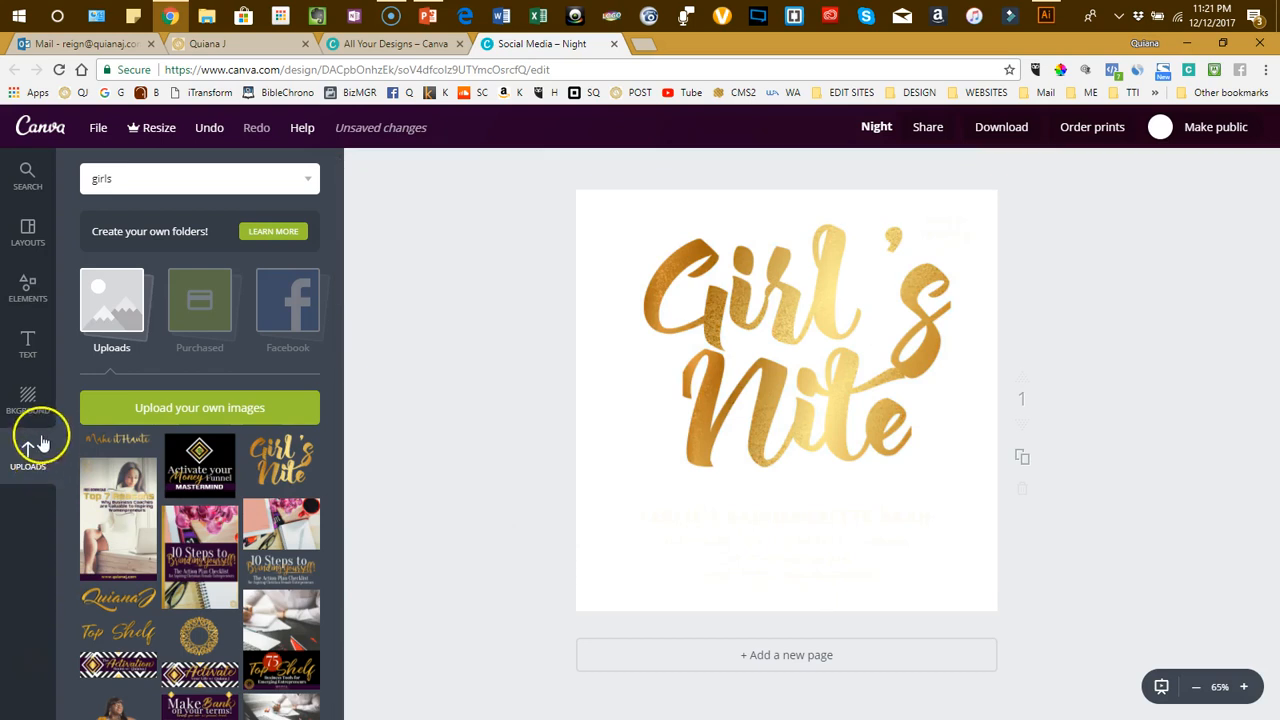
{"action": "left_click", "coordinate": [122, 179]}
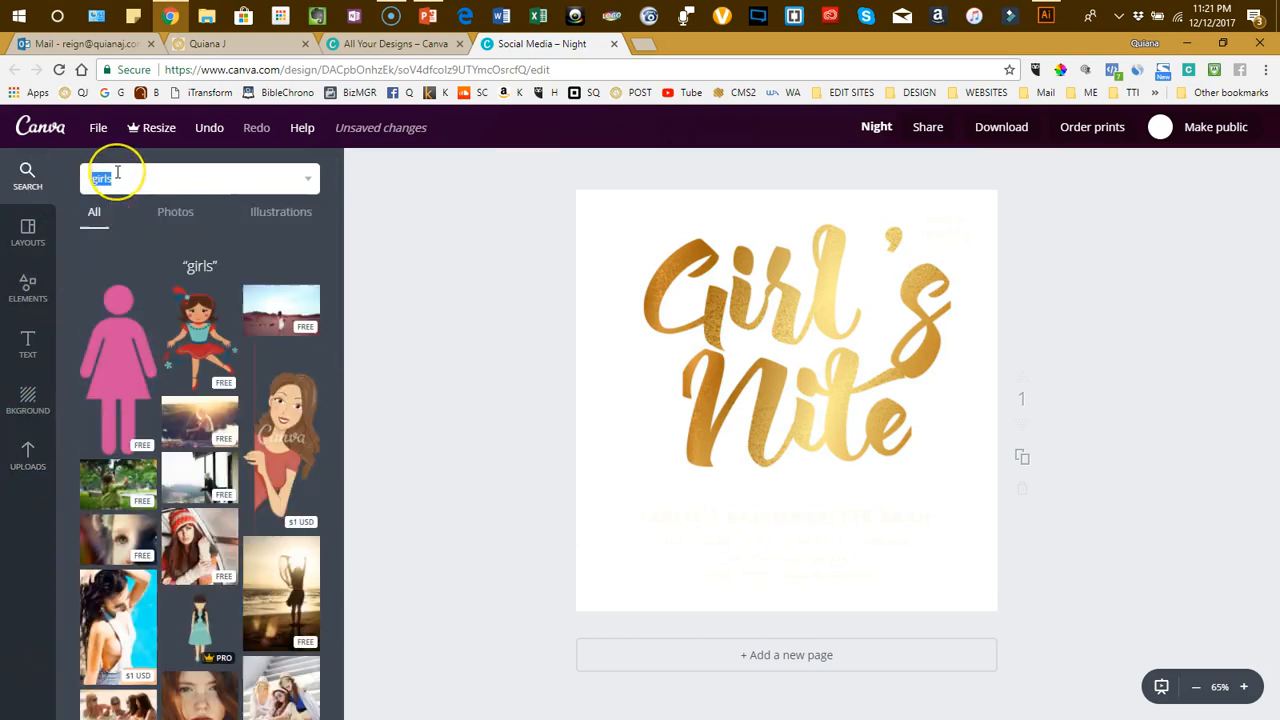
{"action": "key", "text": "BackSpace"}
{"action": "key", "text": "BackSpace"}
{"action": "key", "text": "BackSpace"}
{"action": "key", "text": "BackSpace"}
{"action": "key", "text": "BackSpace"}
{"action": "key", "text": "BackSpace"}
{"action": "key", "text": "BackSpace"}
{"action": "key", "text": "BackSpace"}
{"action": "key", "text": "BackSpace"}
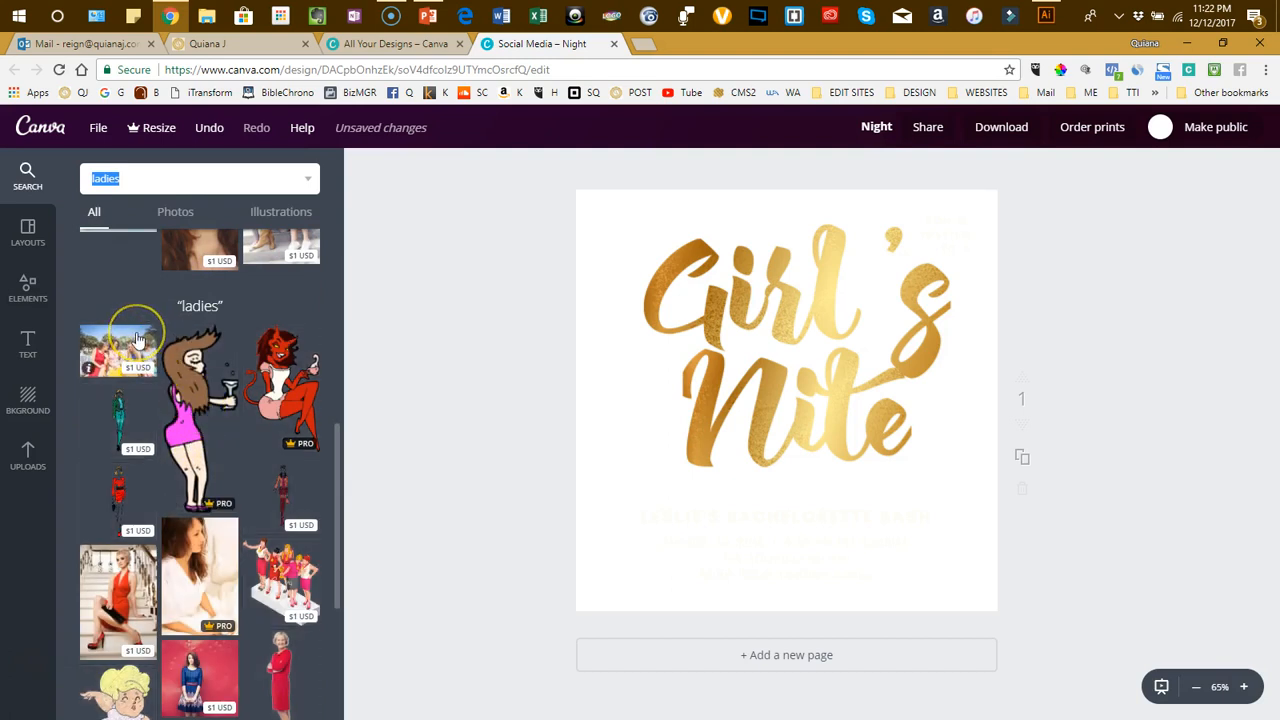
- Look through the "girls" and "ladies" image results for a photo that suits the invitation
{"action": "scroll", "coordinate": [138, 340], "scroll_direction": "up", "scroll_amount": 6}
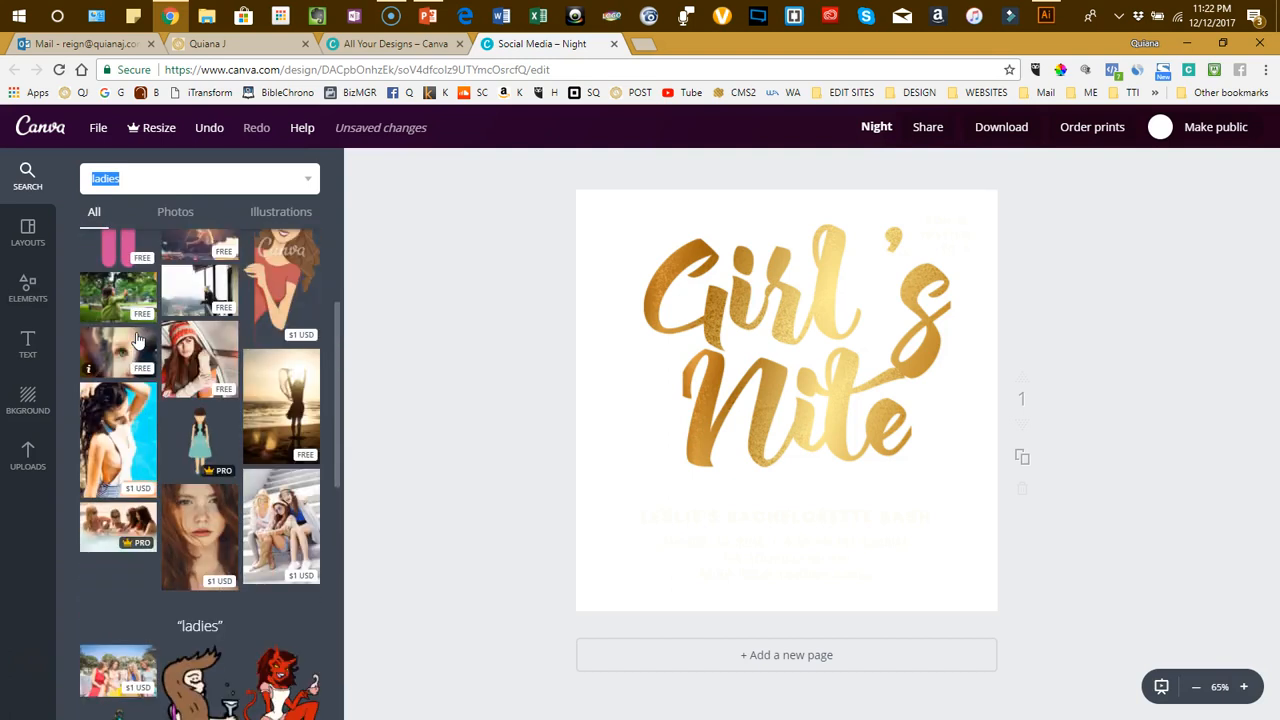
{"action": "scroll", "coordinate": [200, 398], "scroll_direction": "up", "scroll_amount": 3}
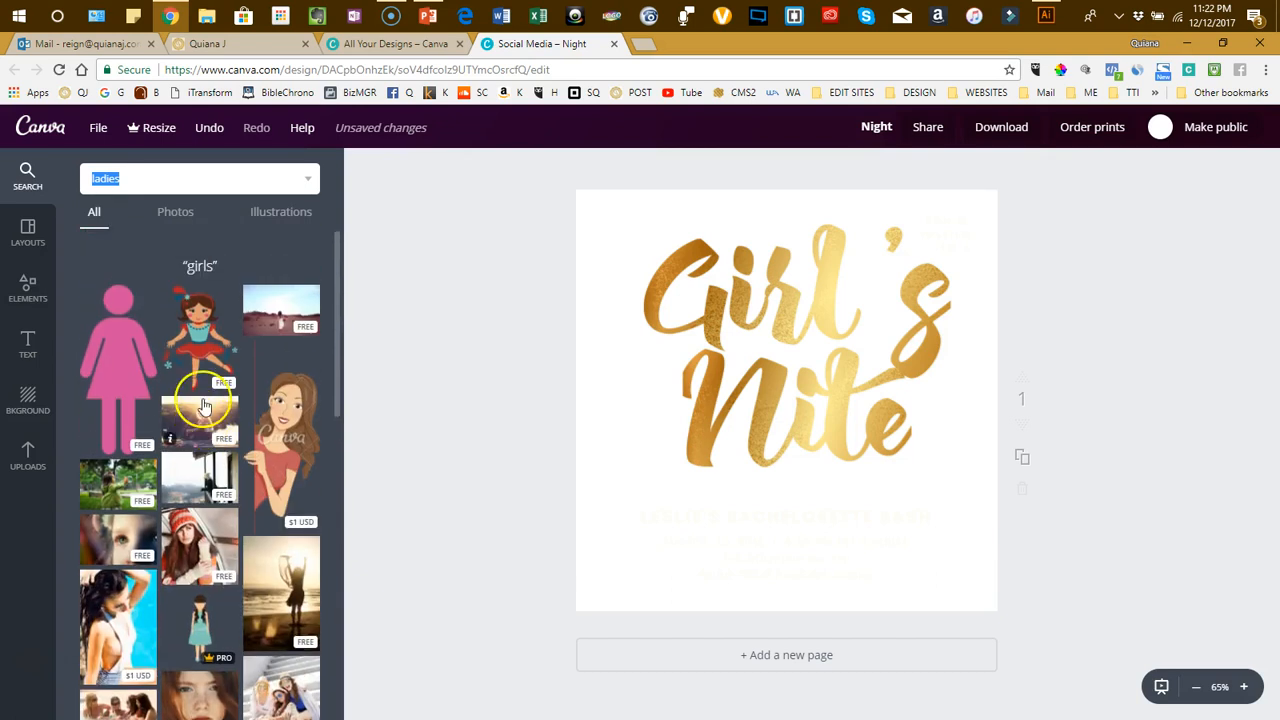
{"action": "scroll", "coordinate": [211, 560], "scroll_direction": "down", "scroll_amount": 12}
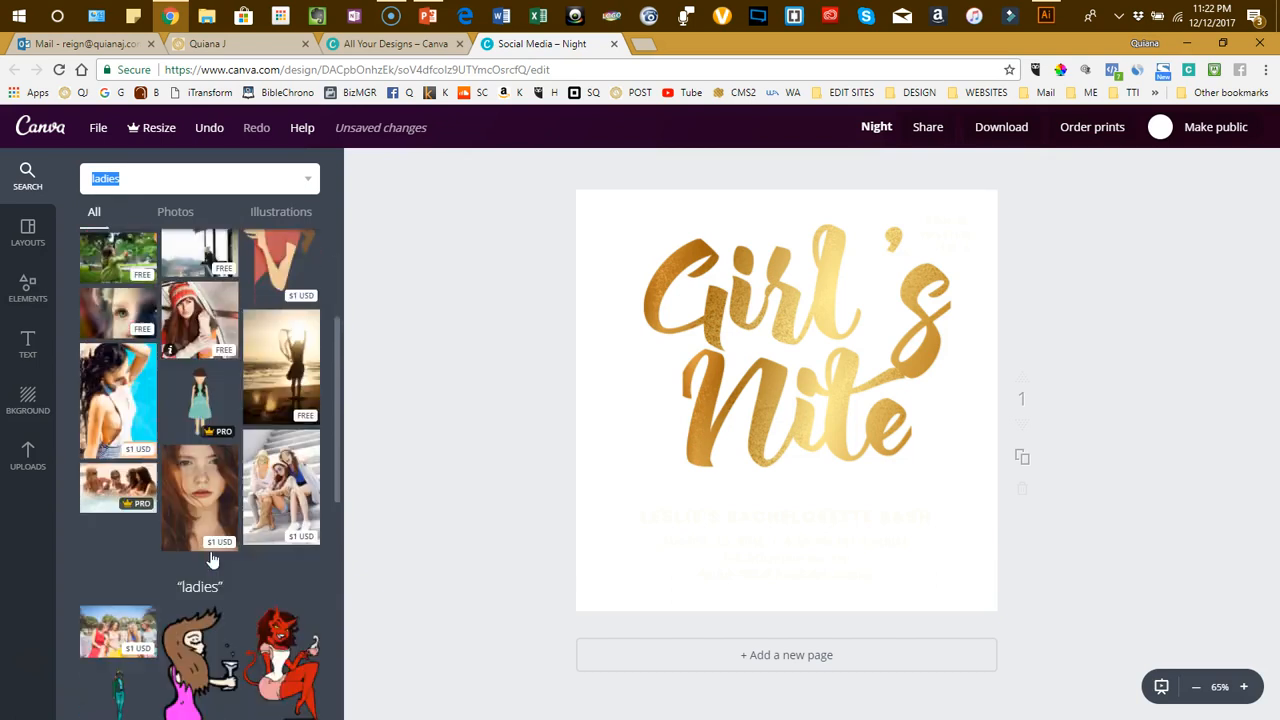
{"action": "scroll", "coordinate": [211, 560], "scroll_direction": "down", "scroll_amount": 5}
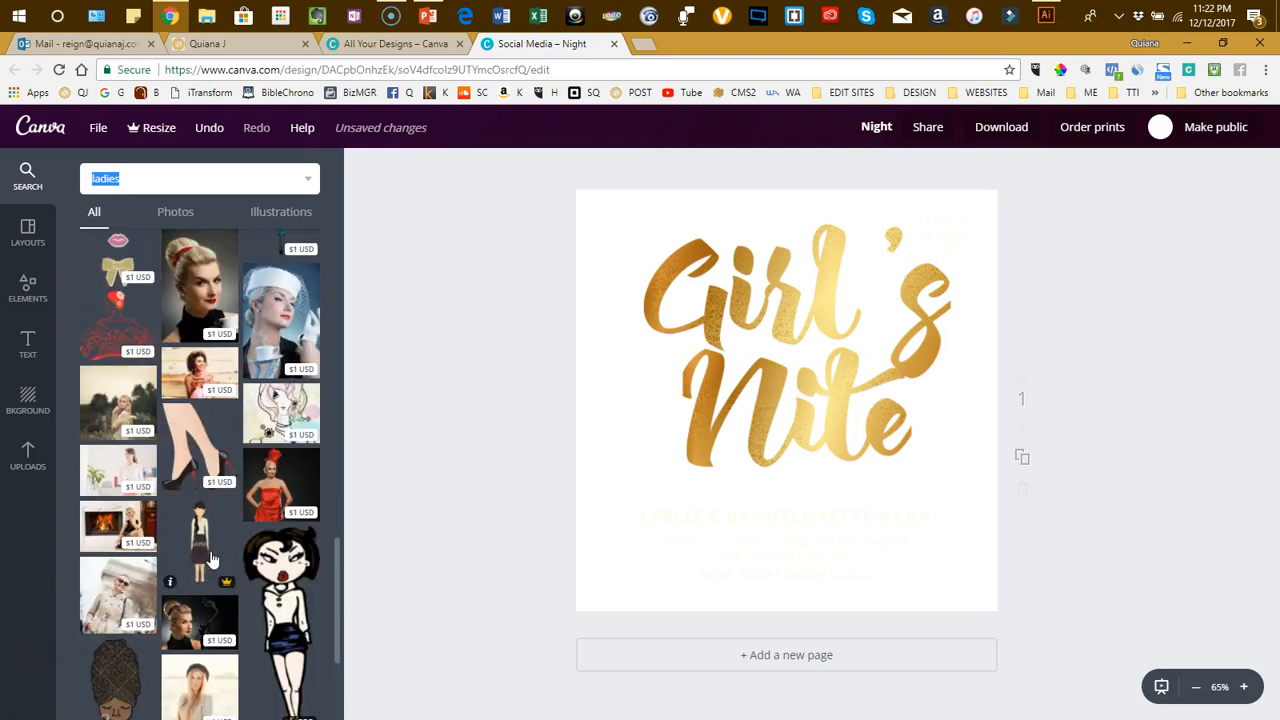
{"action": "scroll", "coordinate": [211, 560], "scroll_direction": "down", "scroll_amount": 3}
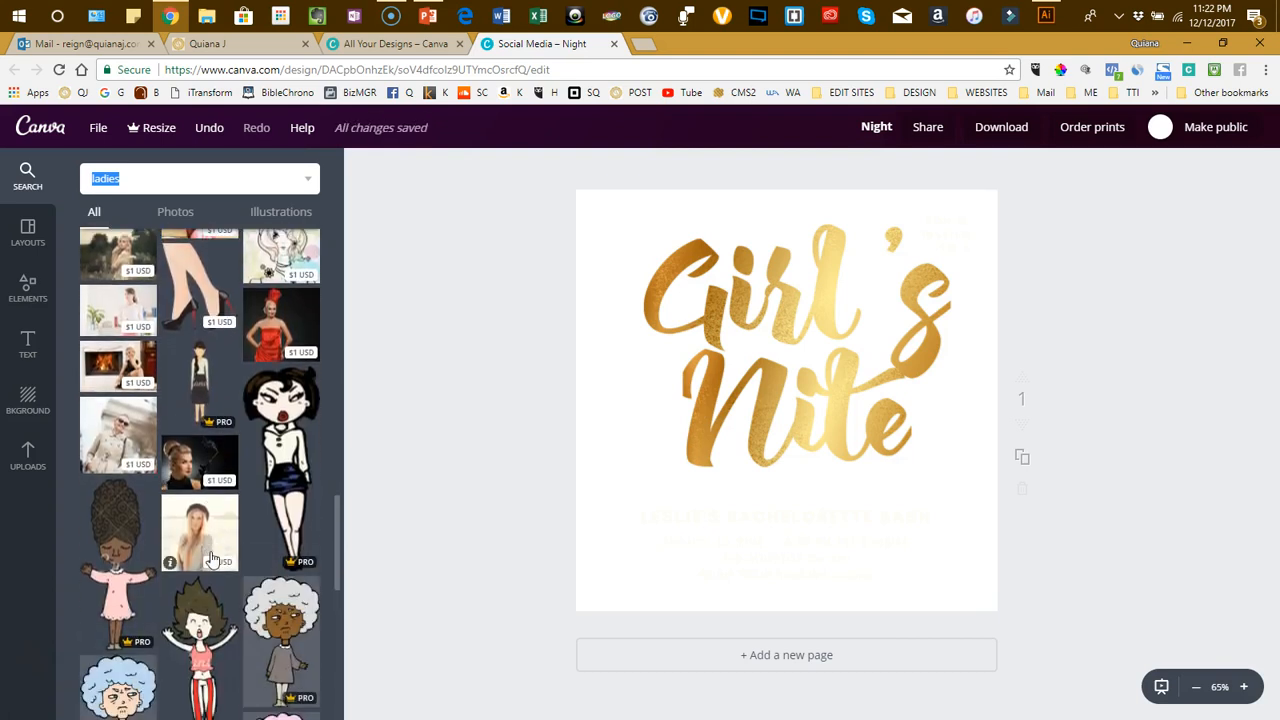
{"action": "scroll", "coordinate": [211, 560], "scroll_direction": "down", "scroll_amount": 5}
{"action": "scroll", "coordinate": [211, 560], "scroll_direction": "down", "scroll_amount": 3}
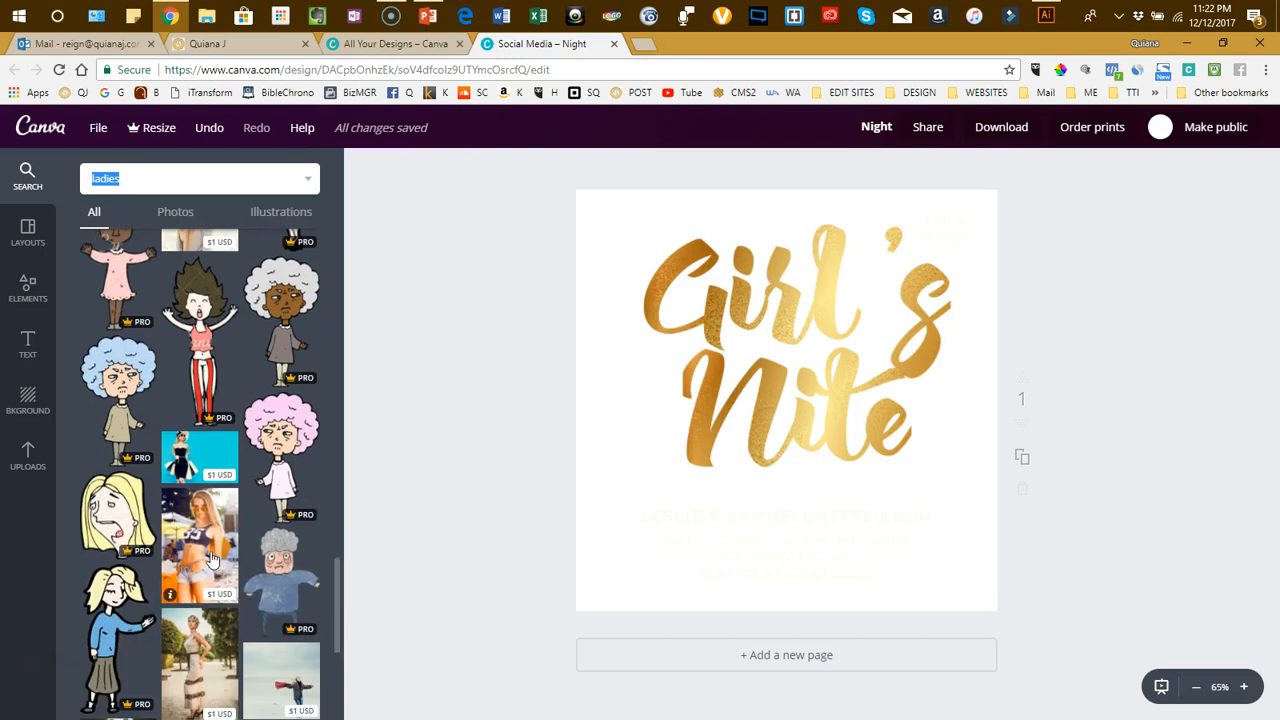
{"action": "scroll", "coordinate": [211, 560], "scroll_direction": "down", "scroll_amount": 5}
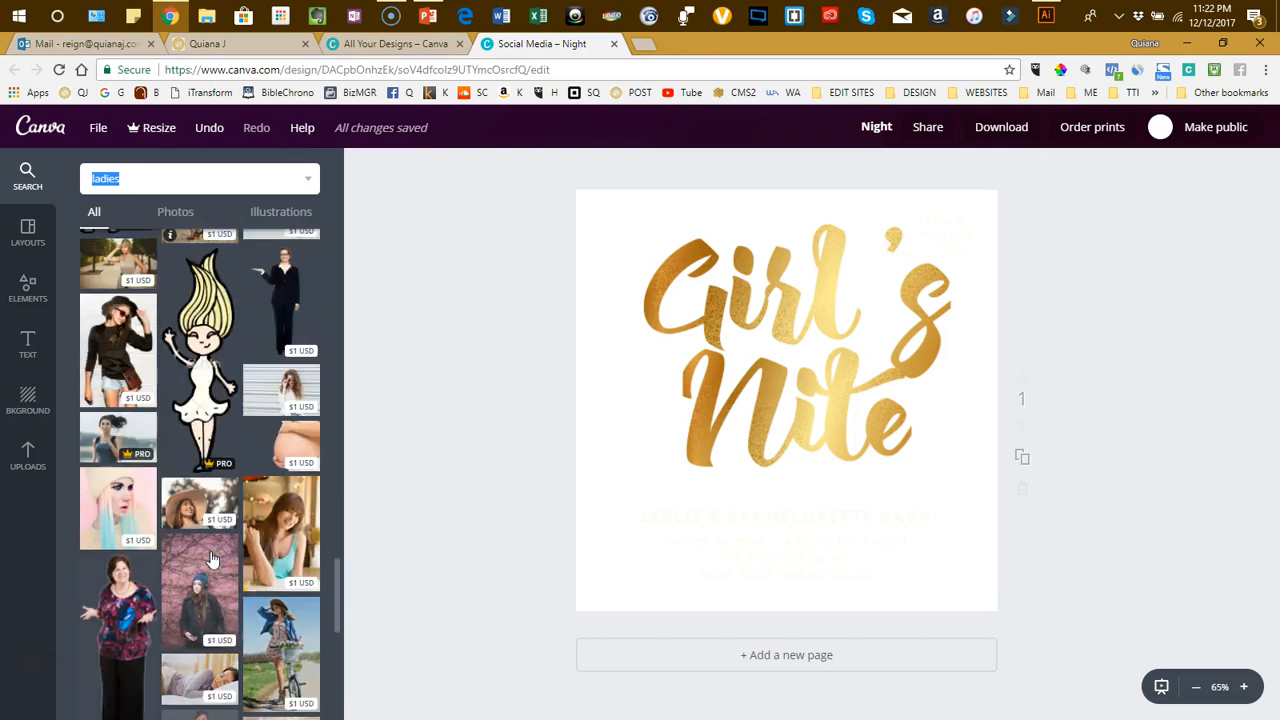
- Search the image library for "ladies night"
{"action": "left_click", "coordinate": [172, 175]}
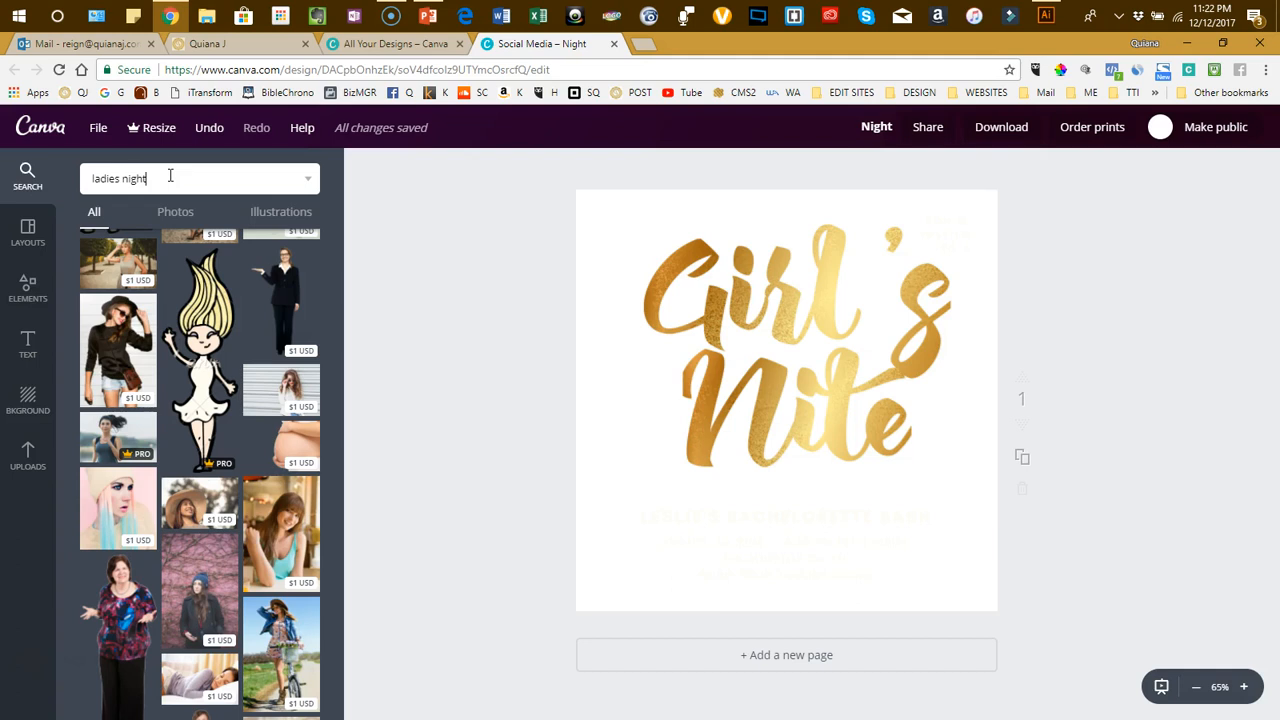
{"action": "key", "text": "Return"}
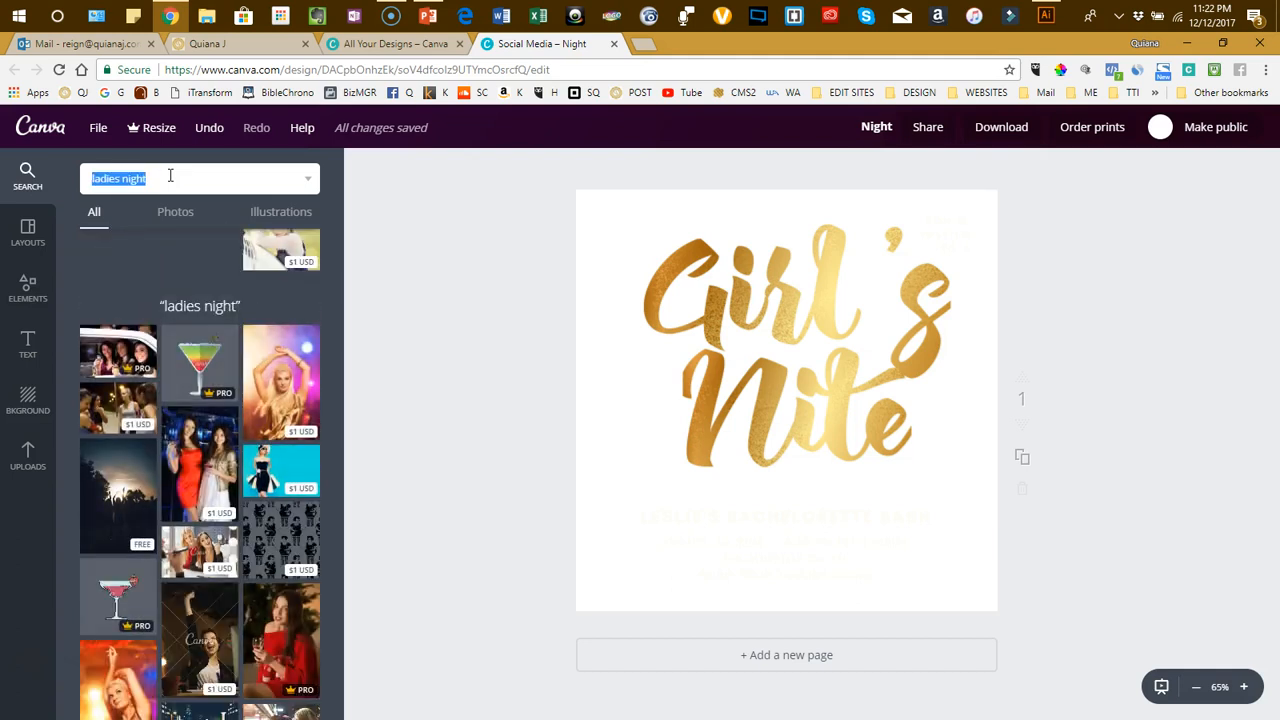
{"action": "left_click", "coordinate": [125, 405]}
{"action": "left_click", "coordinate": [643, 343]}
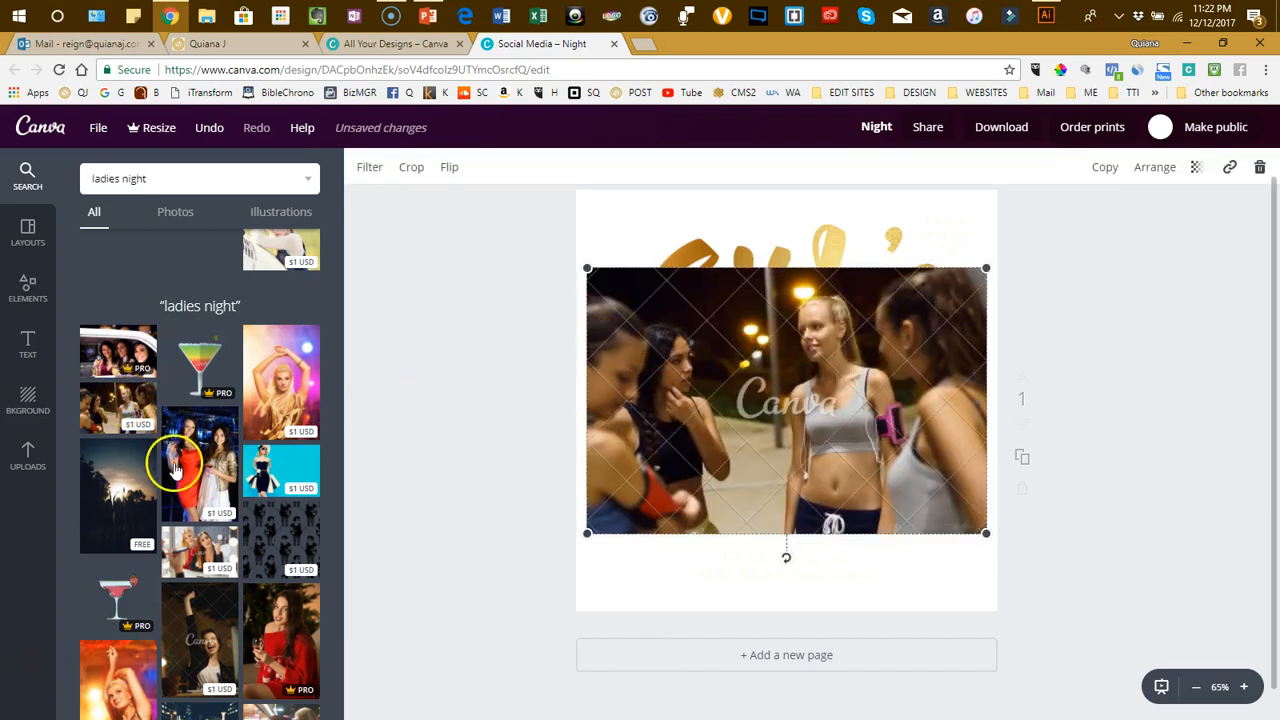
{"action": "key", "text": "Delete"}
- Add the nightclub photo of two women in red and white dresses and shift it towards the invitation's left side
{"action": "left_click", "coordinate": [222, 420]}
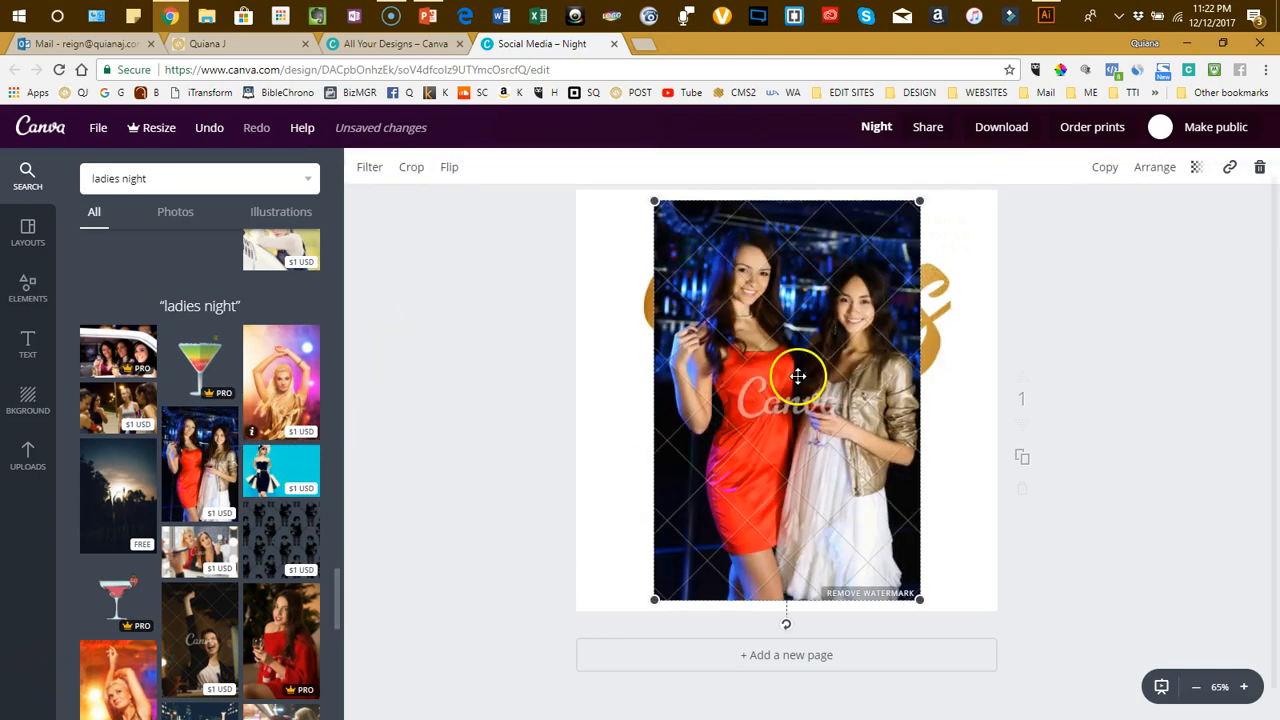
{"action": "mouse_move", "coordinate": [740, 377]}
{"action": "left_mouse_down"}
{"action": "mouse_move", "coordinate": [730, 388]}
{"action": "mouse_move", "coordinate": [760, 388]}
{"action": "left_mouse_up"}
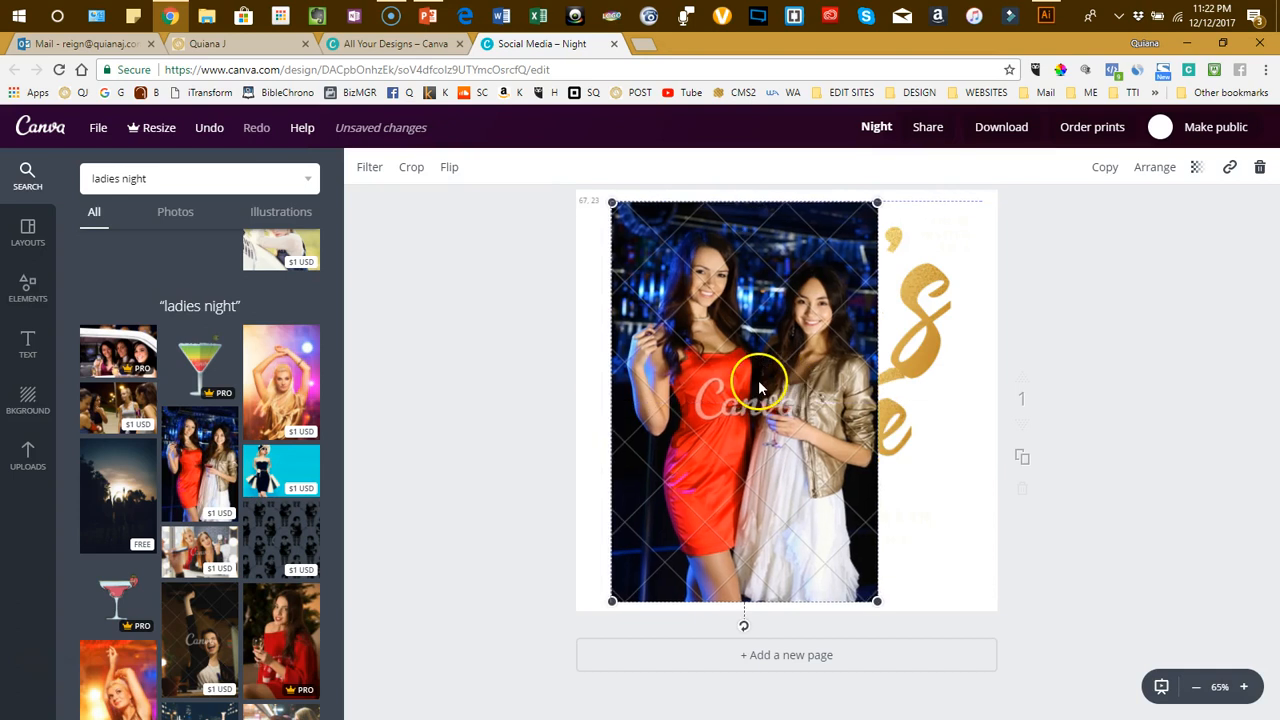
- Look through the layouts, free photos and photo-only "ladies night" results for material that suits the invitation
{"action": "left_click", "coordinate": [31, 285]}
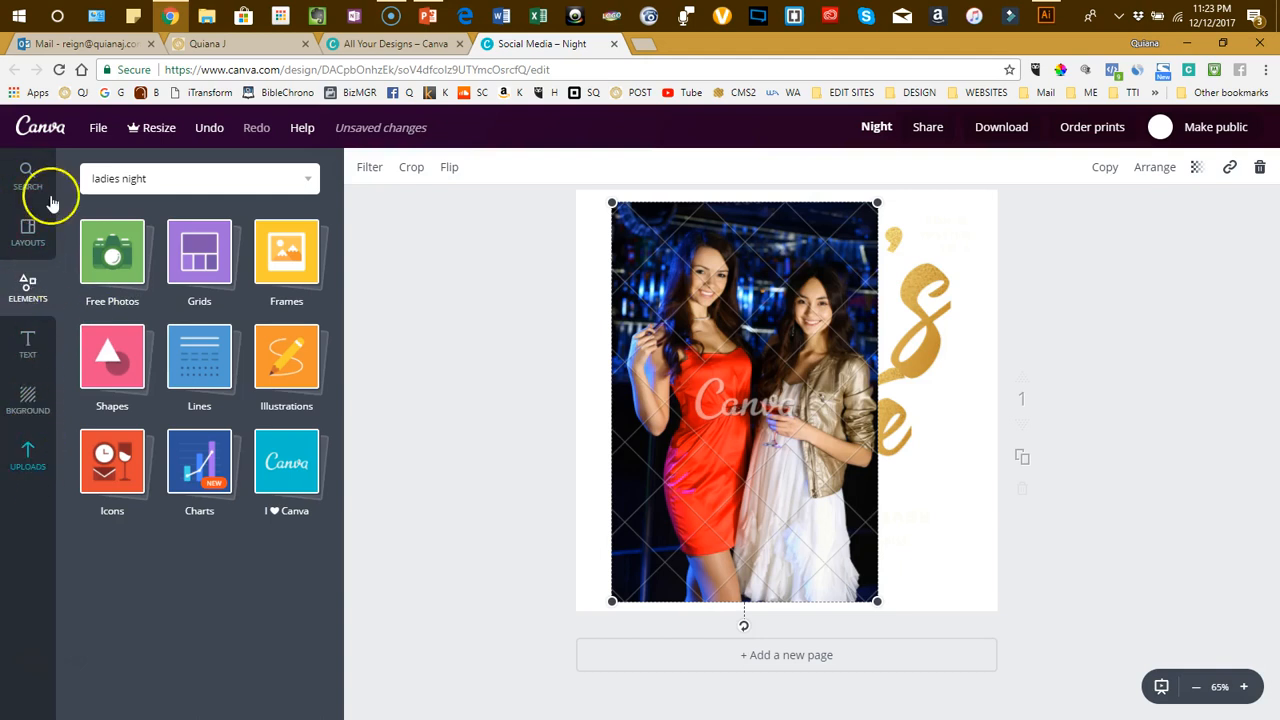
{"action": "left_click", "coordinate": [30, 176]}
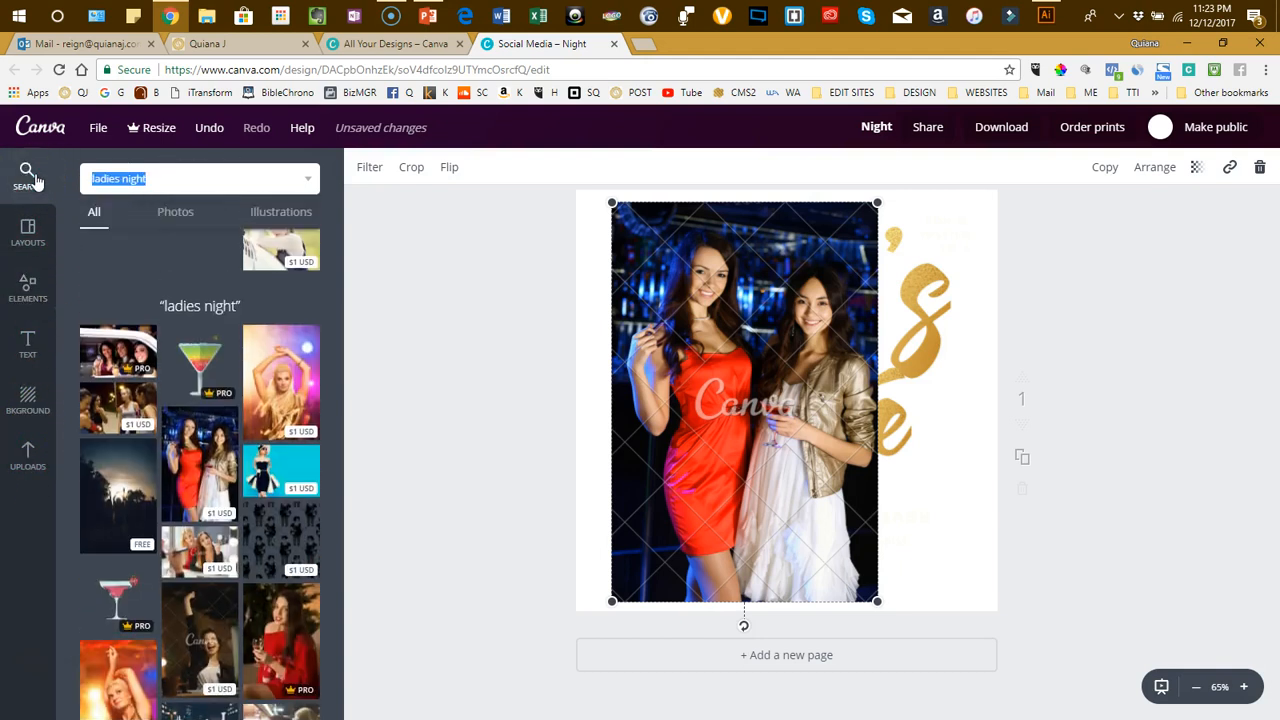
{"action": "left_click", "coordinate": [28, 232]}
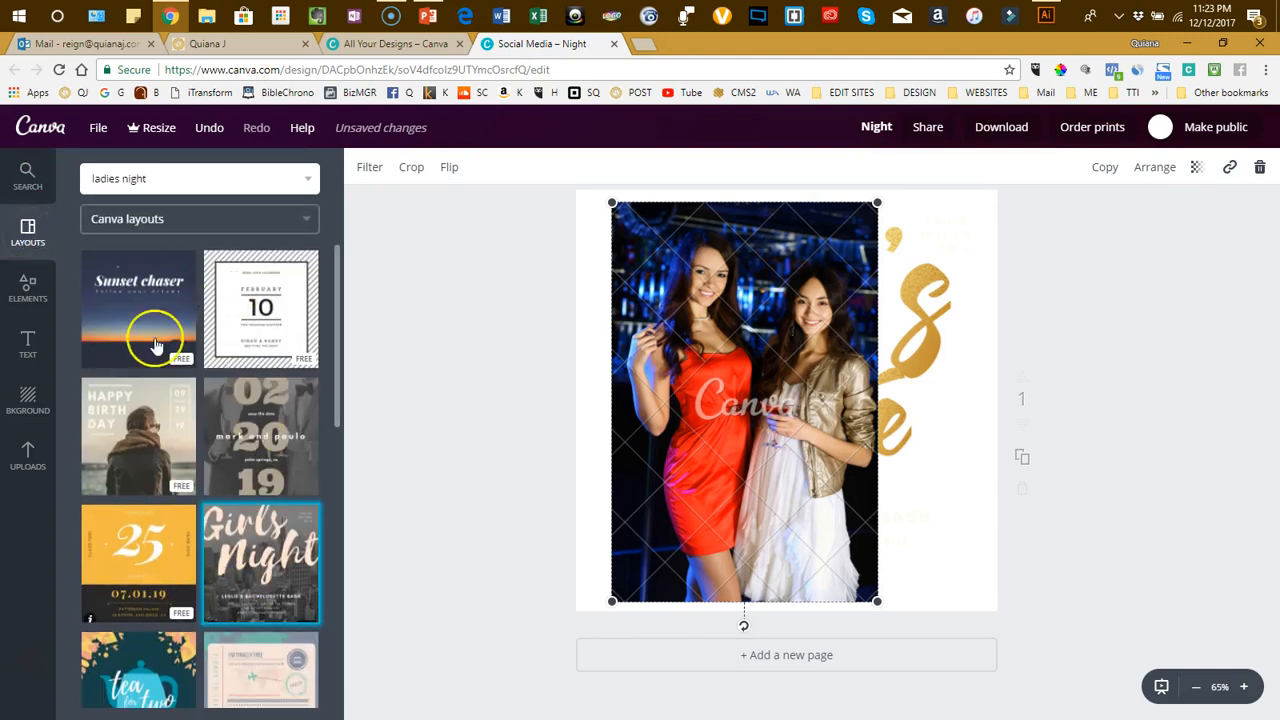
{"action": "left_click", "coordinate": [27, 282]}
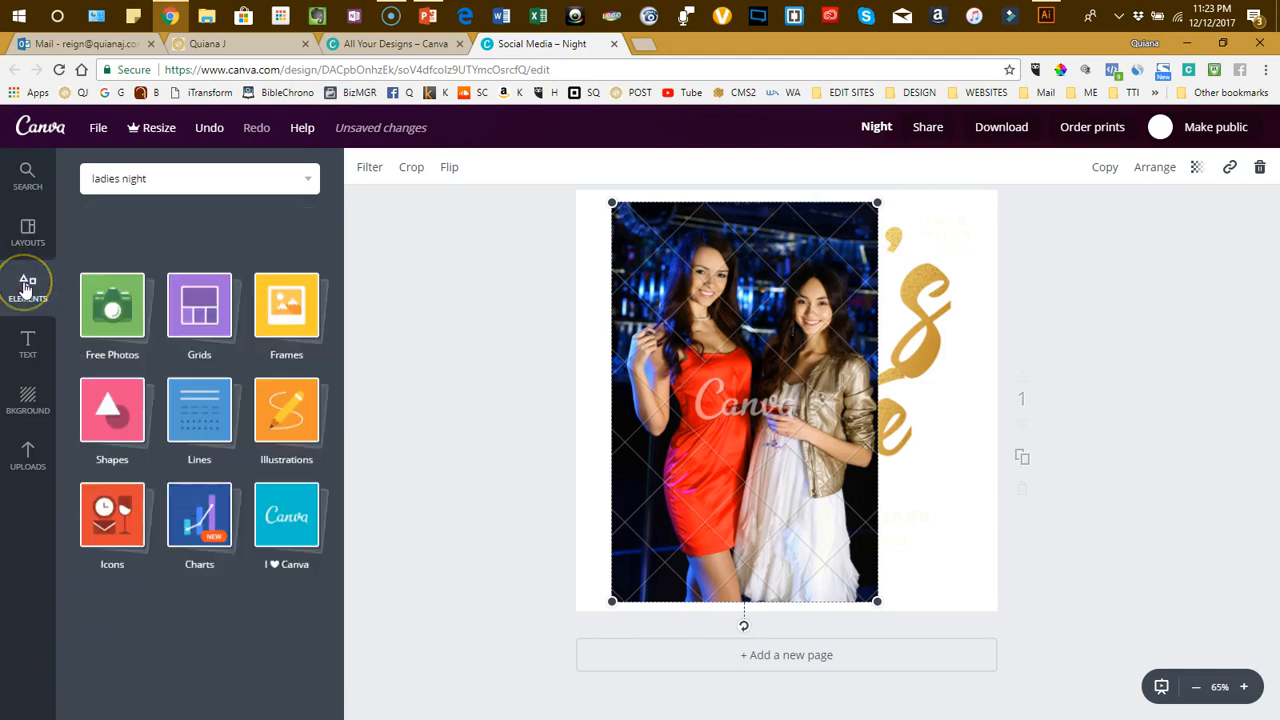
{"action": "left_click", "coordinate": [113, 276]}
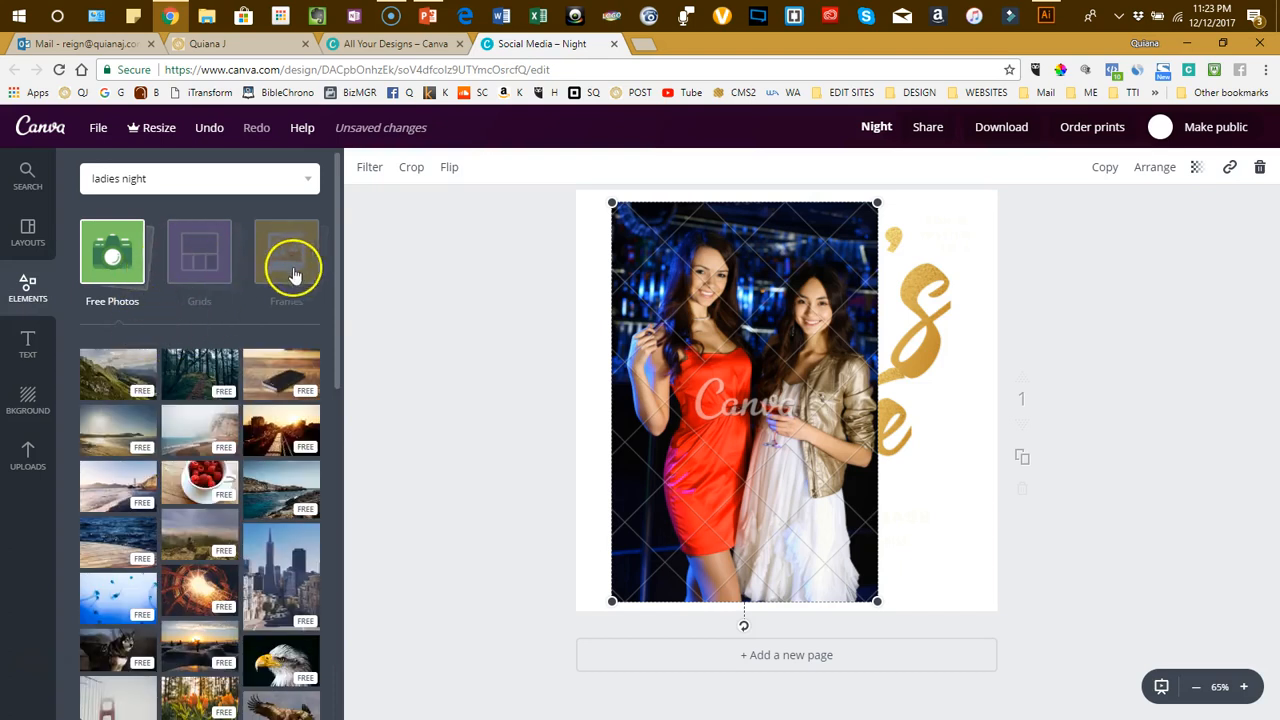
{"action": "left_click", "coordinate": [167, 180]}
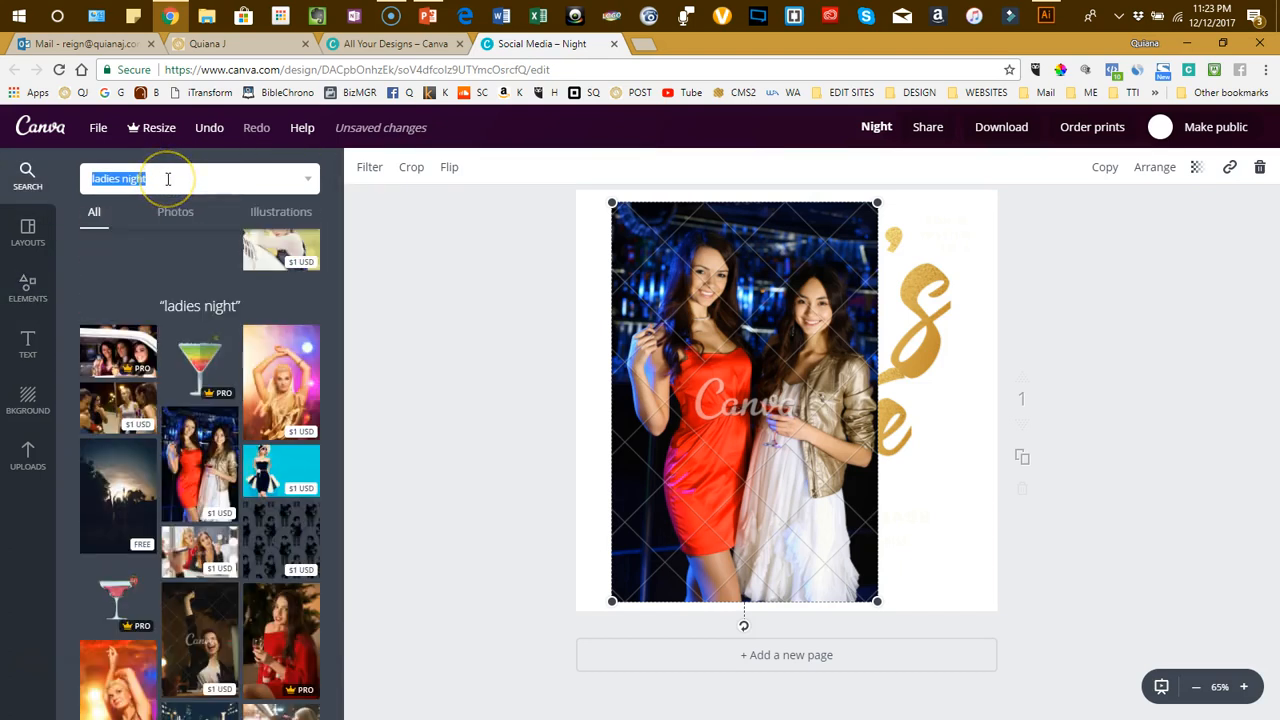
{"action": "left_click", "coordinate": [160, 230]}
{"action": "scroll", "coordinate": [143, 331], "scroll_direction": "down", "scroll_amount": 5}
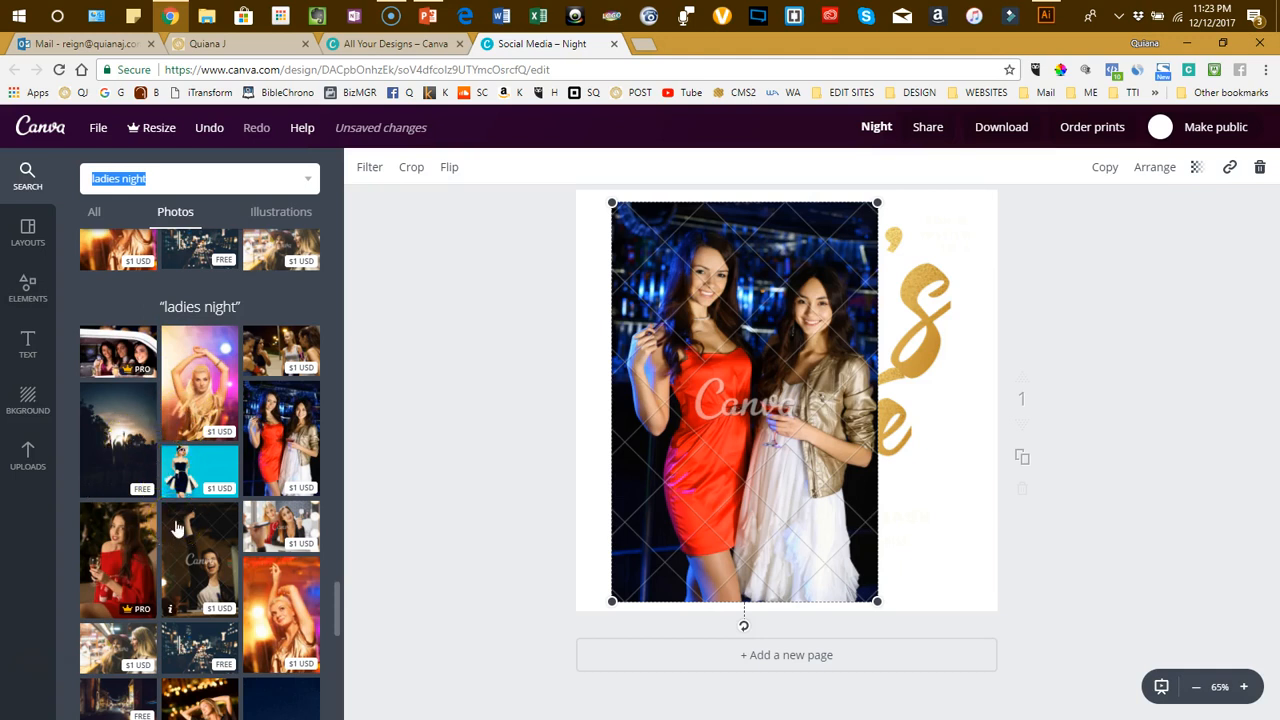
{"action": "scroll", "coordinate": [176, 527], "scroll_direction": "down", "scroll_amount": 3}
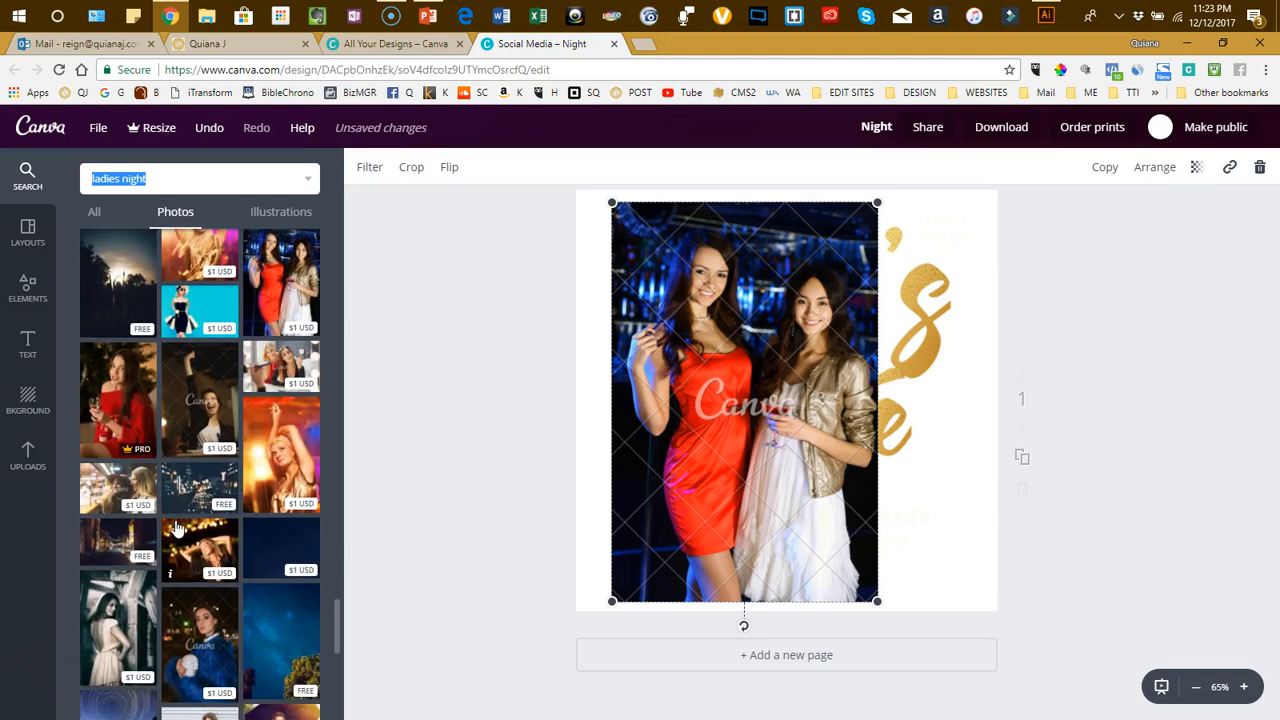
{"action": "scroll", "coordinate": [134, 466], "scroll_direction": "up", "scroll_amount": 5}
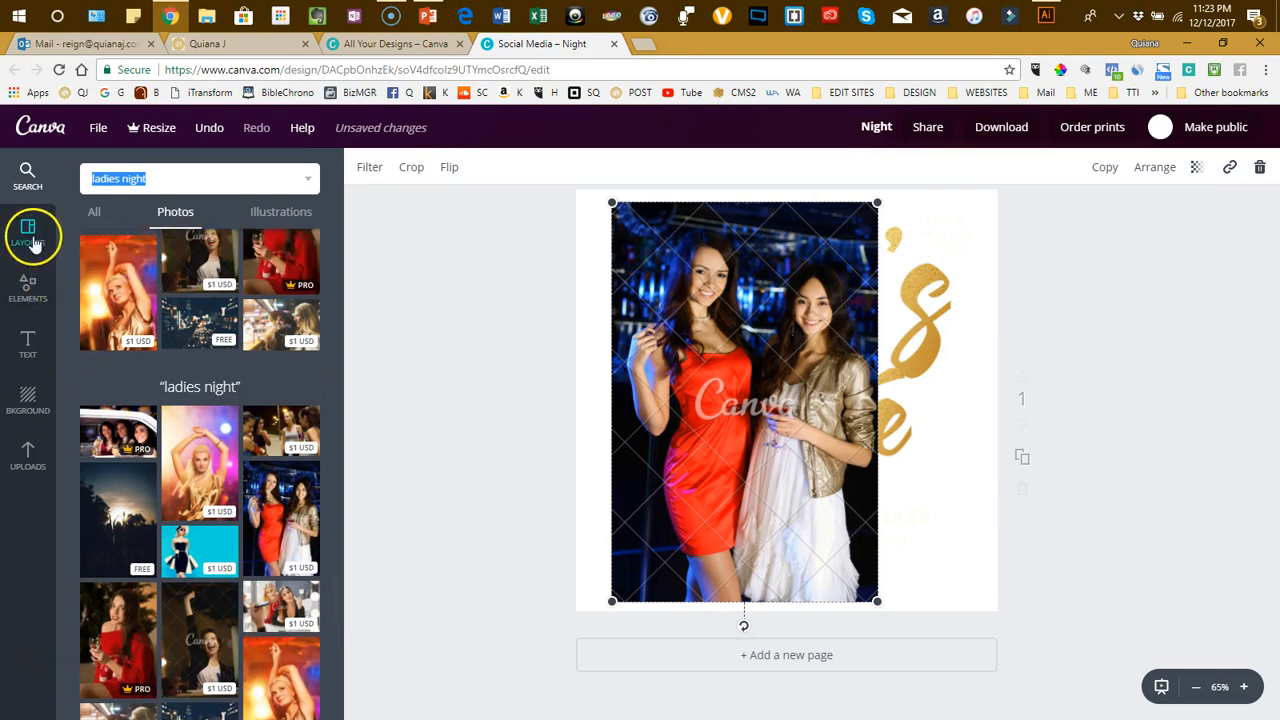
- Insert a full-page single-image grid and send it behind the nightclub photo and the gold lettering
{"action": "left_click", "coordinate": [36, 240]}
{"action": "left_click", "coordinate": [30, 288]}
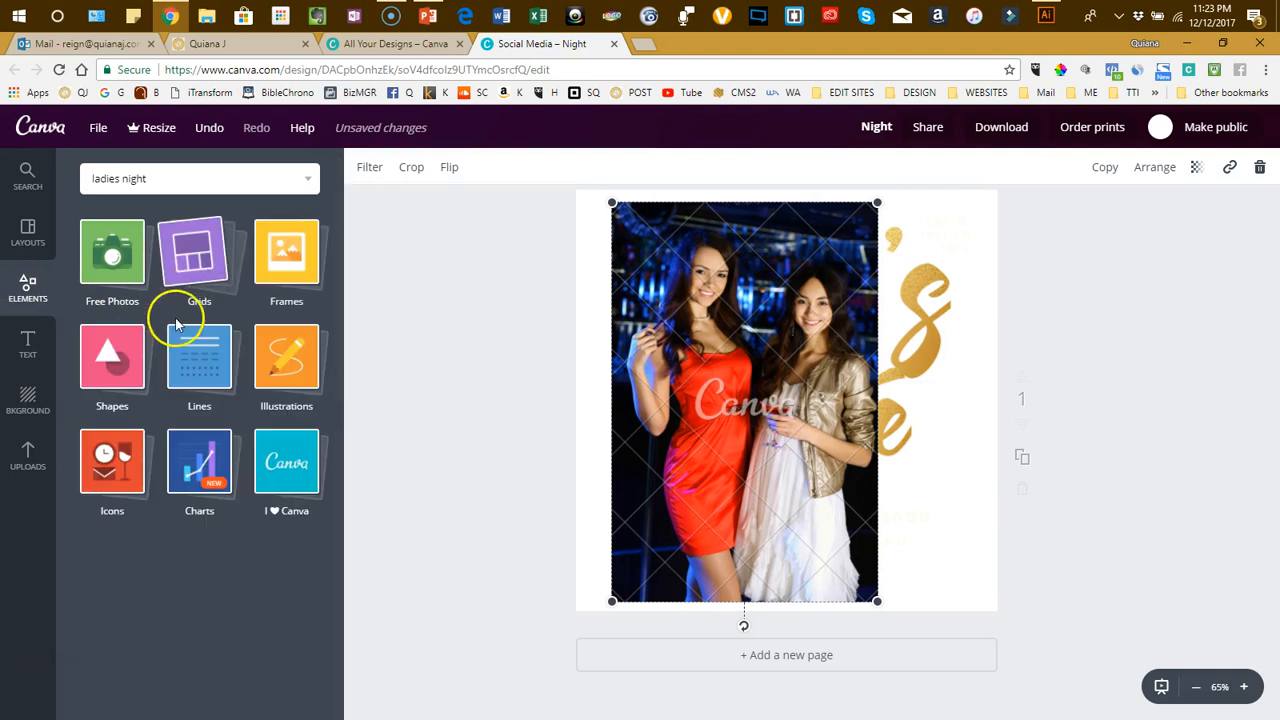
{"action": "left_click", "coordinate": [193, 258]}
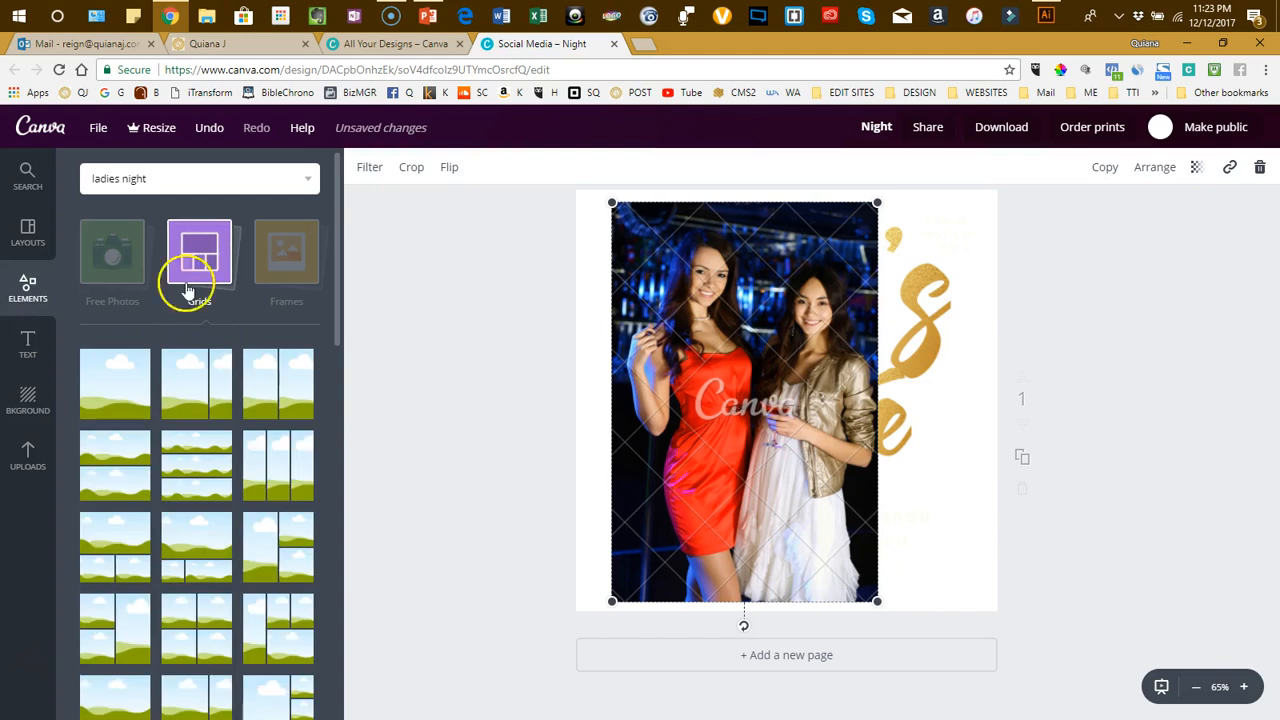
{"action": "left_click", "coordinate": [127, 376]}
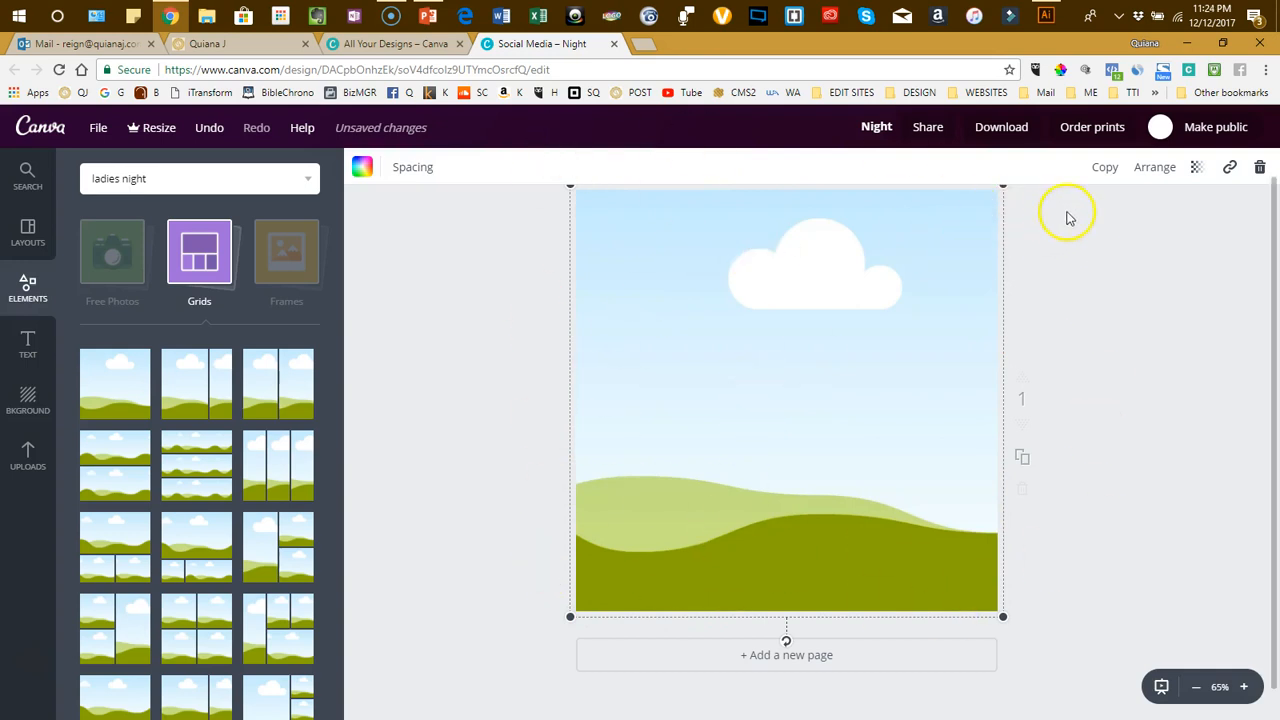
{"action": "left_click", "coordinate": [1152, 168]}
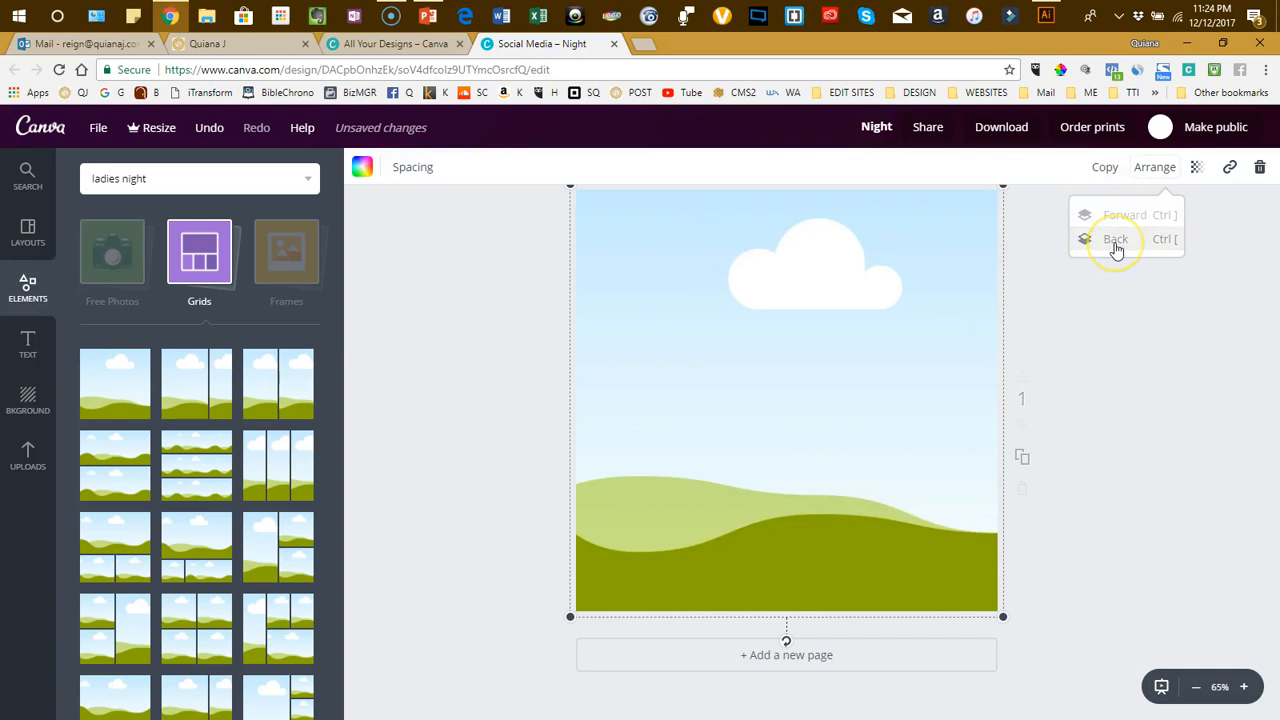
{"action": "left_click", "coordinate": [1116, 243]}
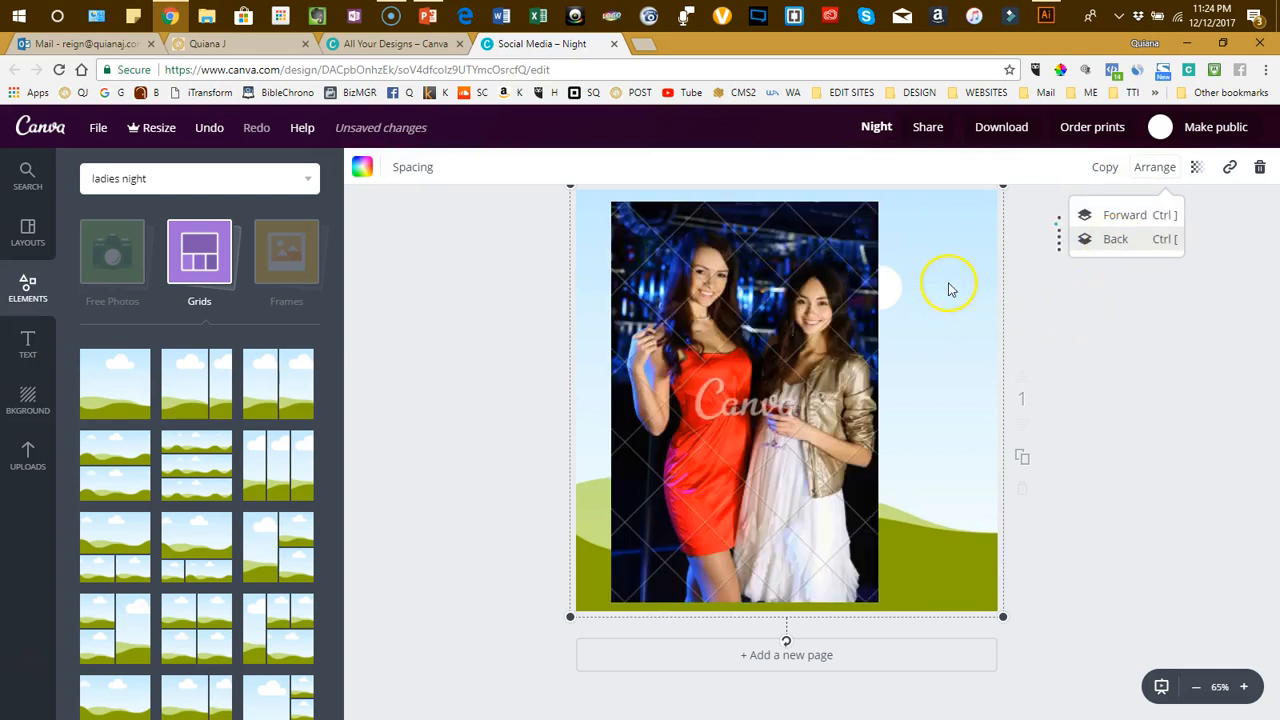
- Fill the grid with the nightclub photo and shift the image down in its crop to include both women's heads
{"action": "left_click", "coordinate": [729, 371]}
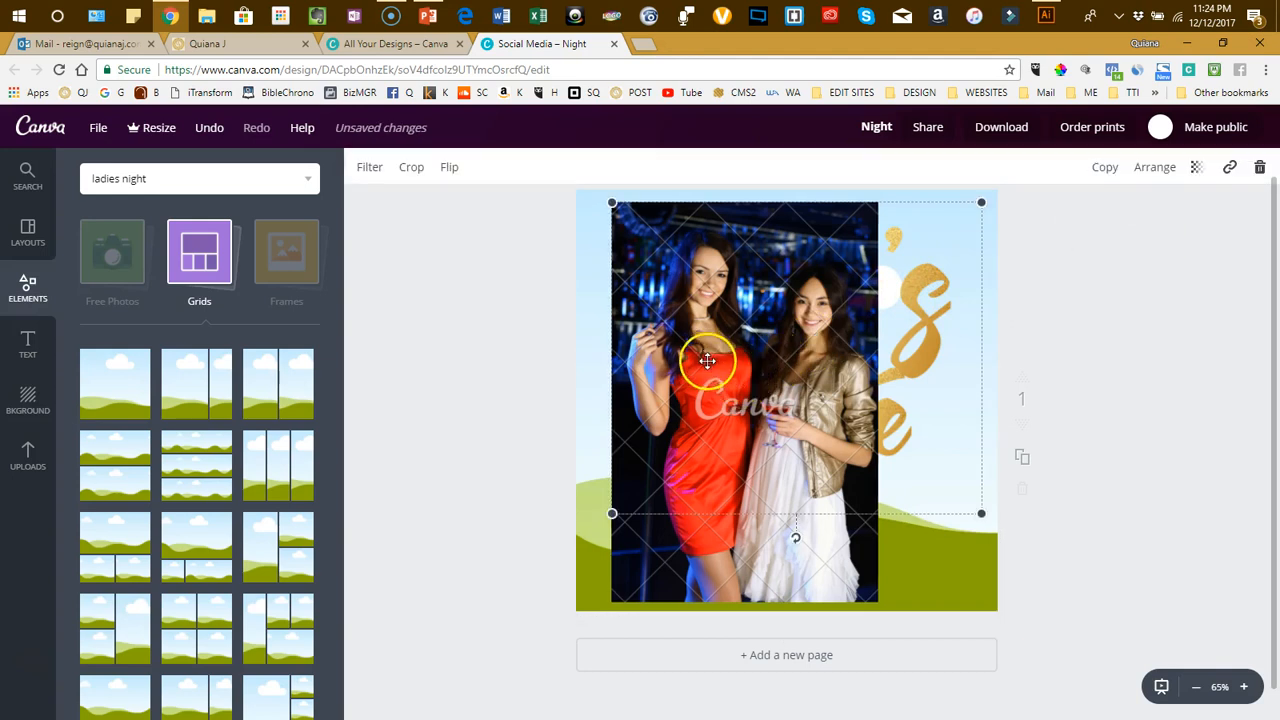
{"action": "left_click_drag", "start_coordinate": [720, 380], "coordinate": [780, 380]}
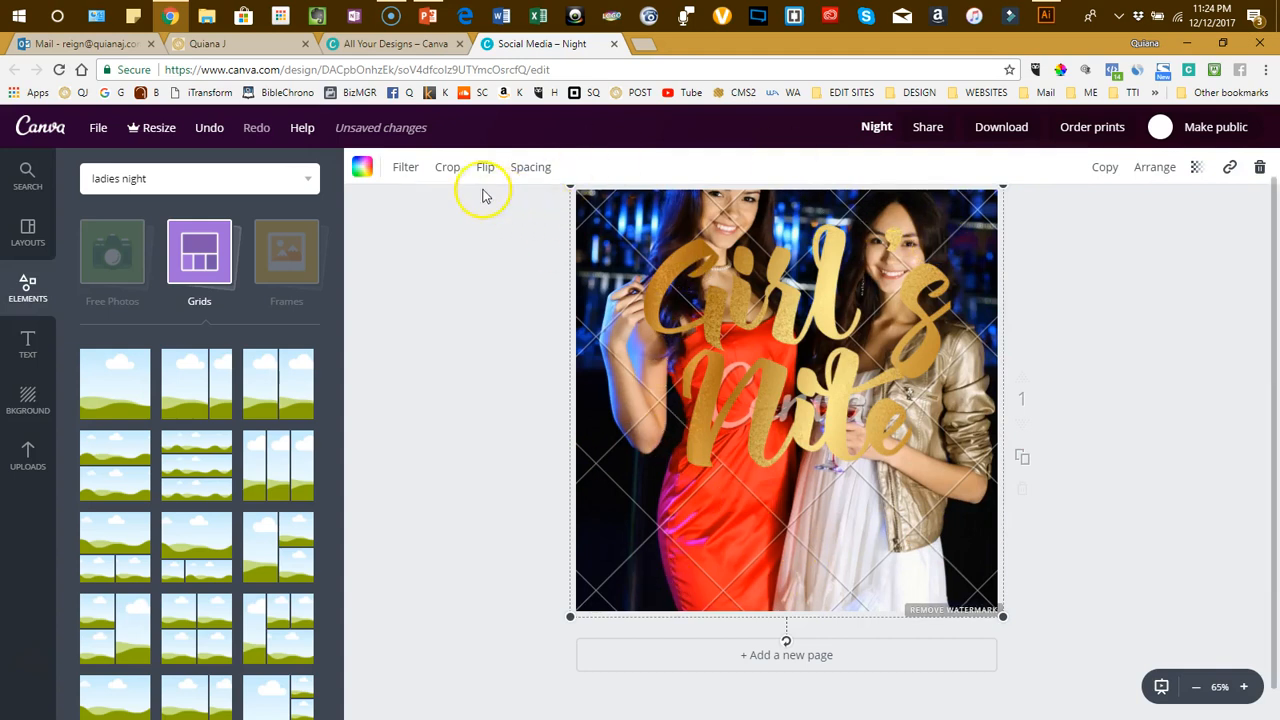
{"action": "double_click", "coordinate": [600, 363]}
{"action": "left_click_drag", "start_coordinate": [600, 380], "coordinate": [608, 470]}
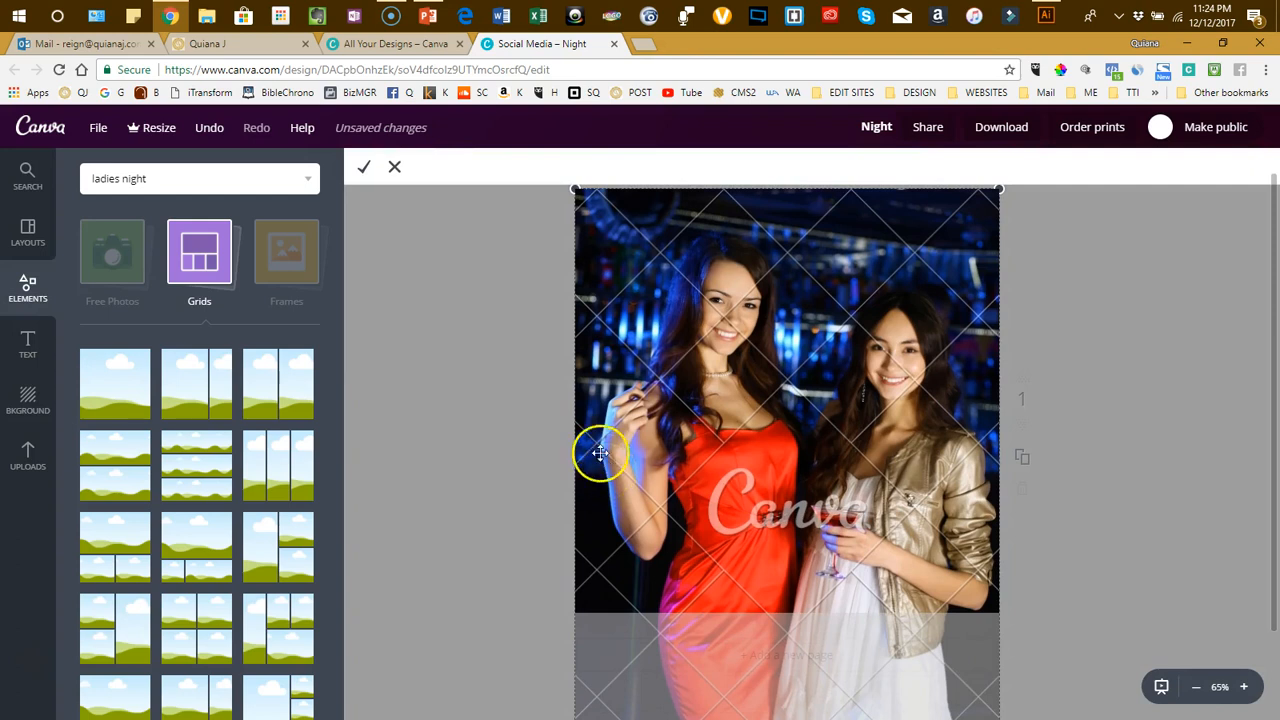
{"action": "left_click", "coordinate": [364, 168]}
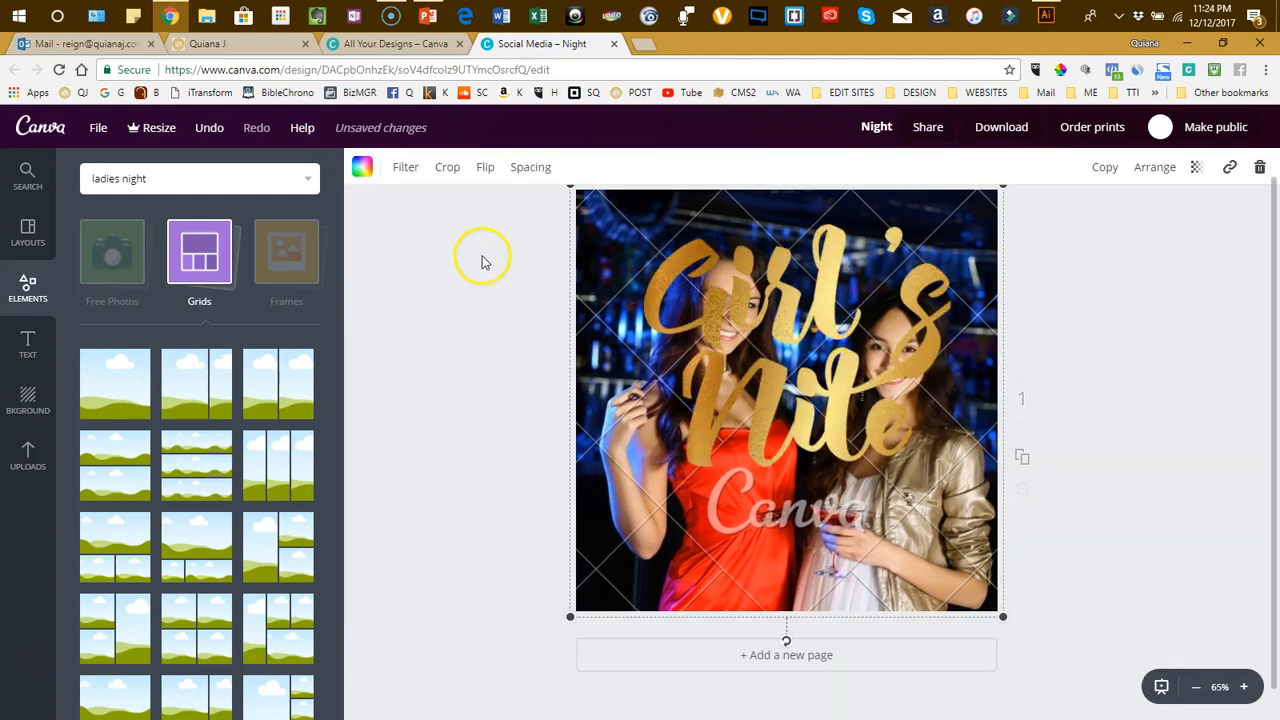
- Shrink the gold "Girl's Nite" lettering to roughly half its size and place it in the photo's upper-left area
{"action": "mouse_move", "coordinate": [888, 300]}
{"action": "left_mouse_down"}
{"action": "mouse_move", "coordinate": [826, 283]}
{"action": "mouse_move", "coordinate": [888, 313]}
{"action": "left_mouse_up"}
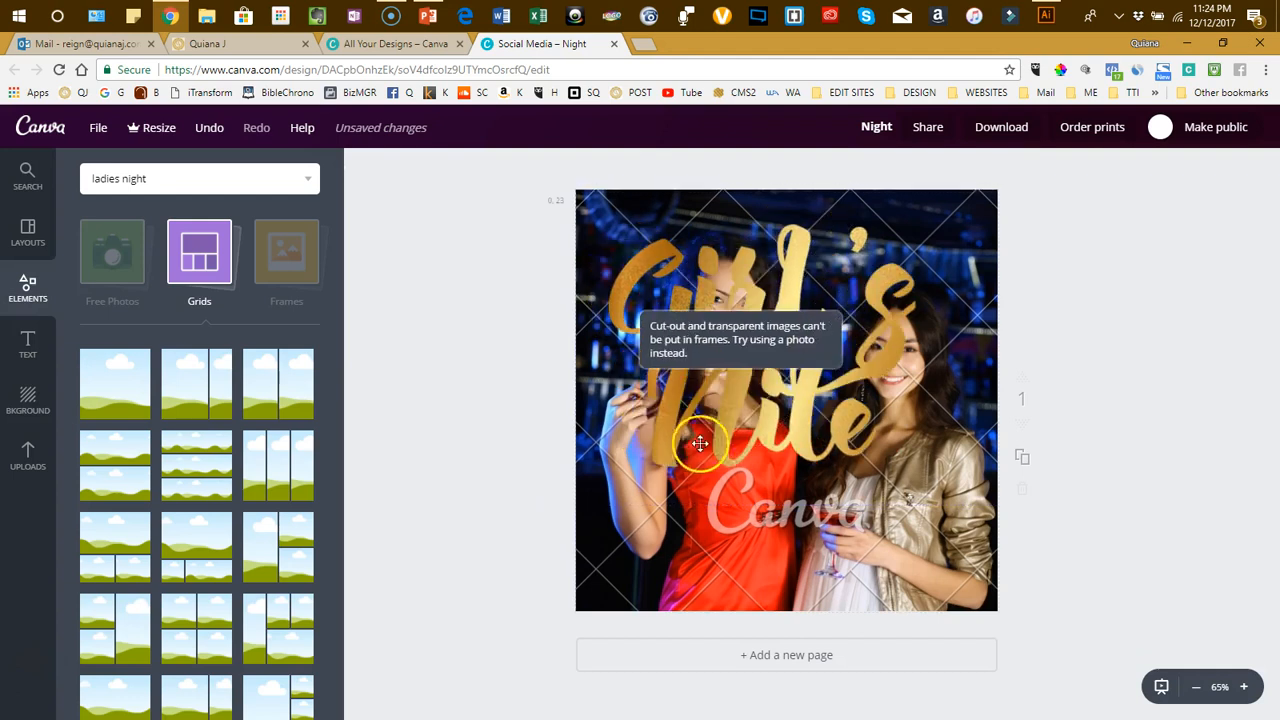
{"action": "left_click", "coordinate": [634, 486]}
{"action": "left_click_drag", "start_coordinate": [579, 511], "coordinate": [765, 412]}
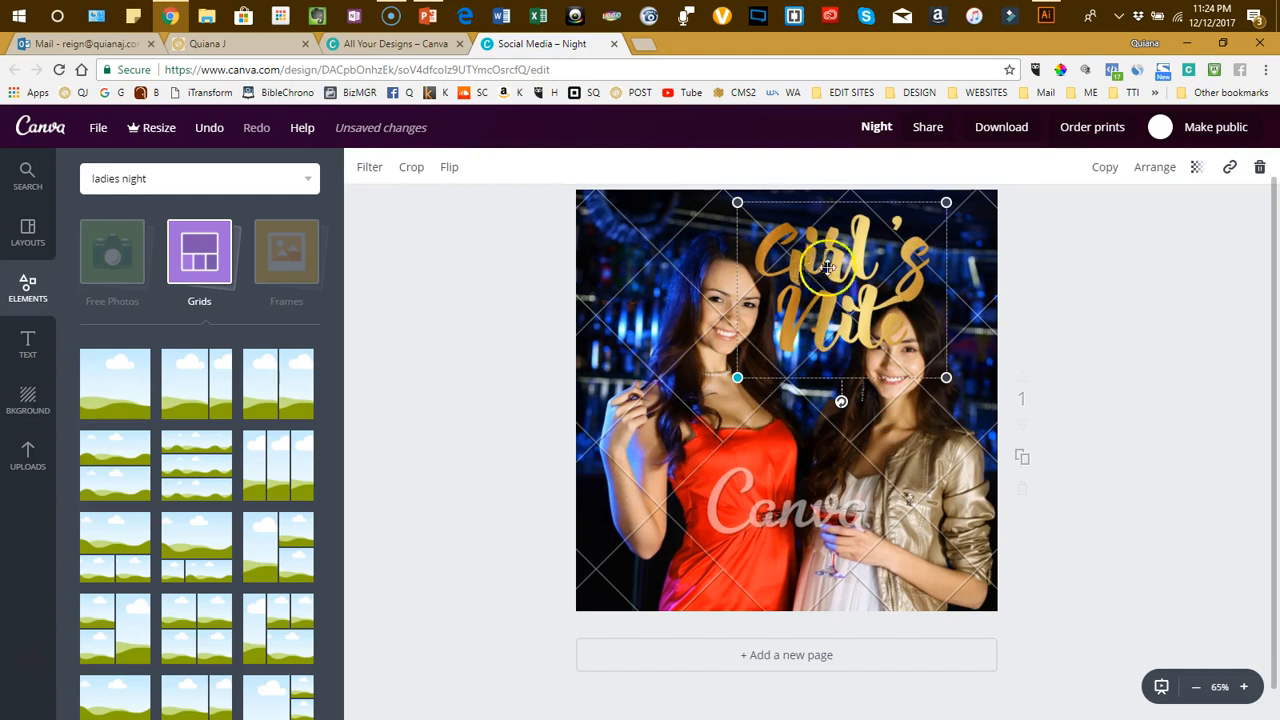
{"action": "left_click_drag", "start_coordinate": [779, 340], "coordinate": [676, 196]}
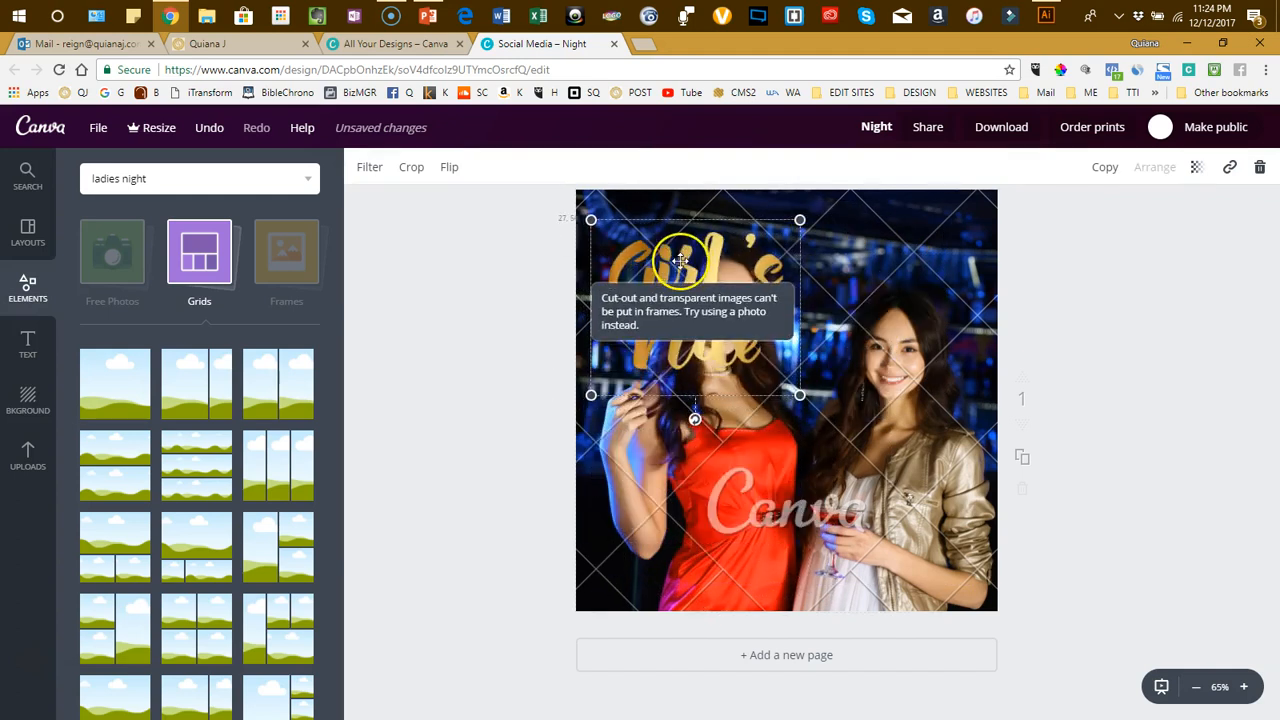
- Look through the uploaded images for group photos of women that could suit the invitation
{"action": "left_click", "coordinate": [30, 457]}
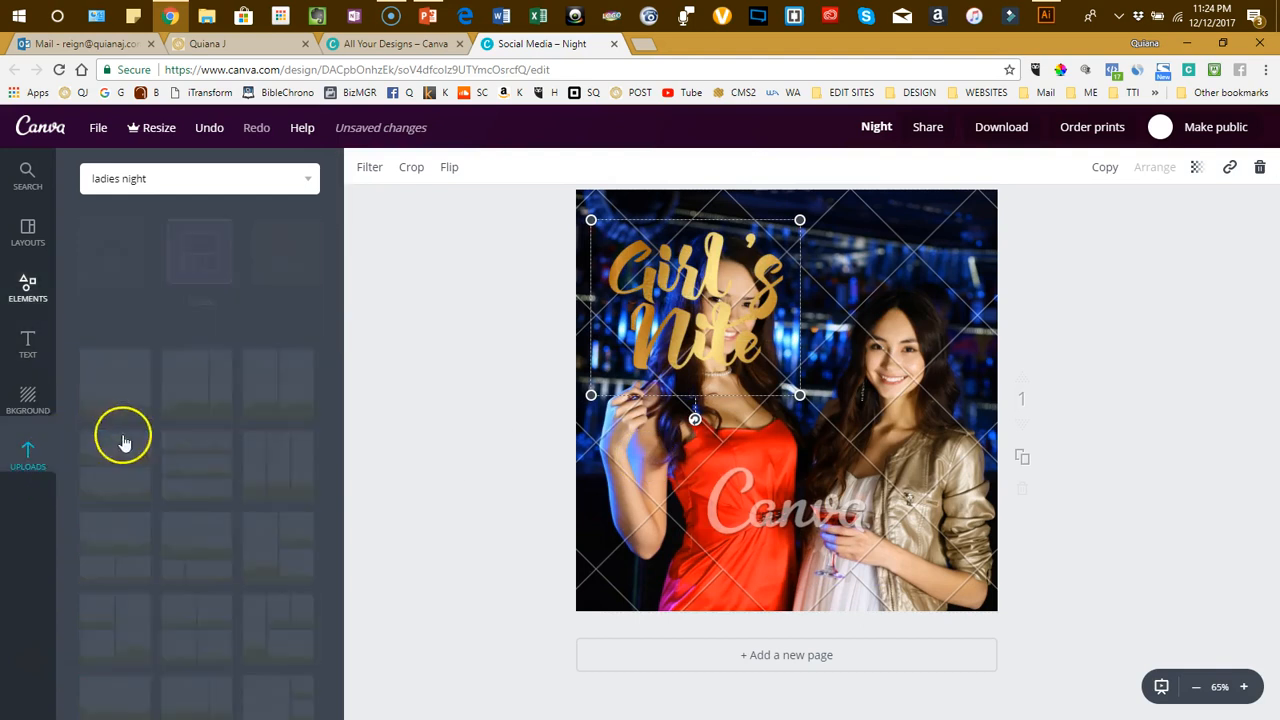
{"action": "scroll", "coordinate": [229, 591], "scroll_direction": "down", "scroll_amount": 5}
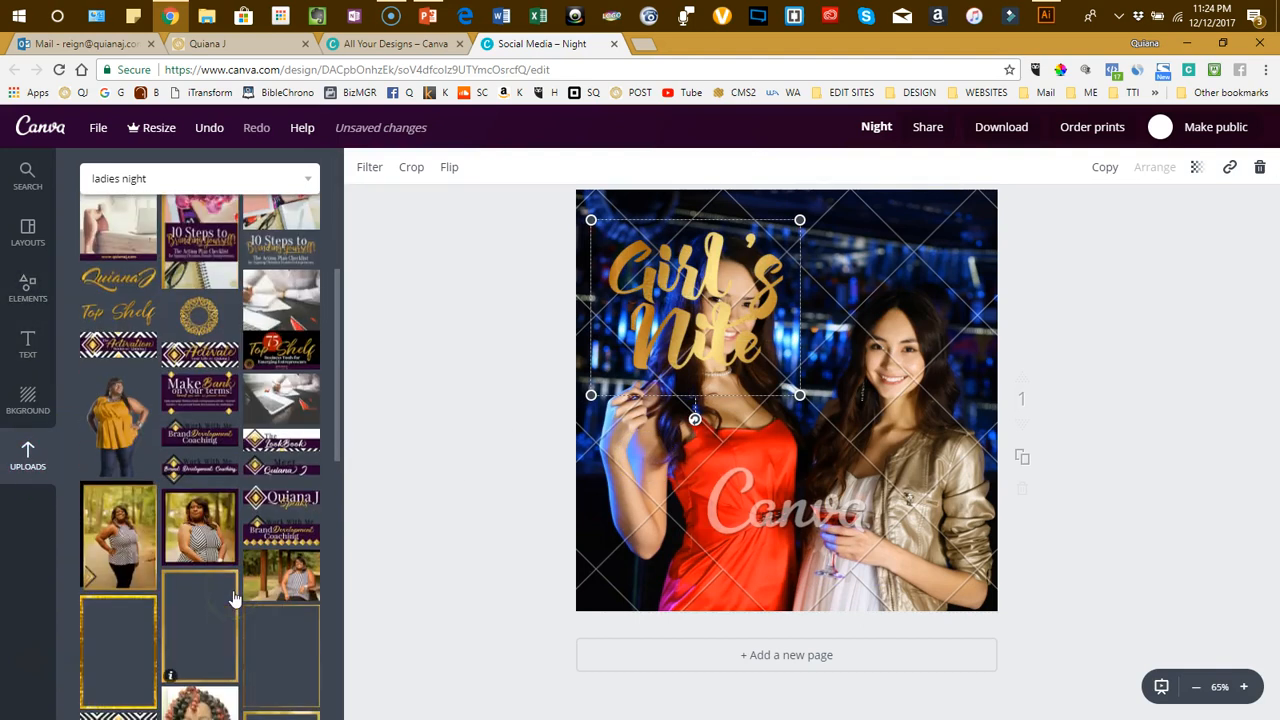
{"action": "scroll", "coordinate": [229, 591], "scroll_direction": "down", "scroll_amount": 5}
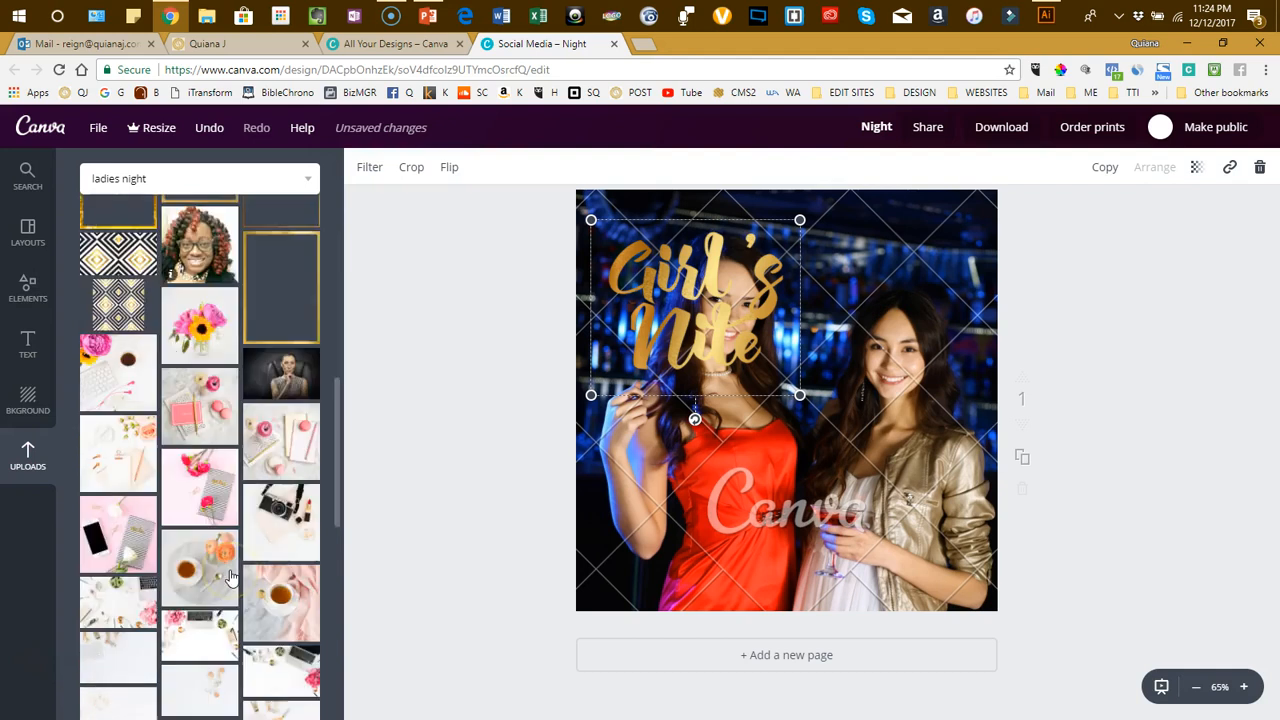
{"action": "scroll", "coordinate": [229, 577], "scroll_direction": "down", "scroll_amount": 5}
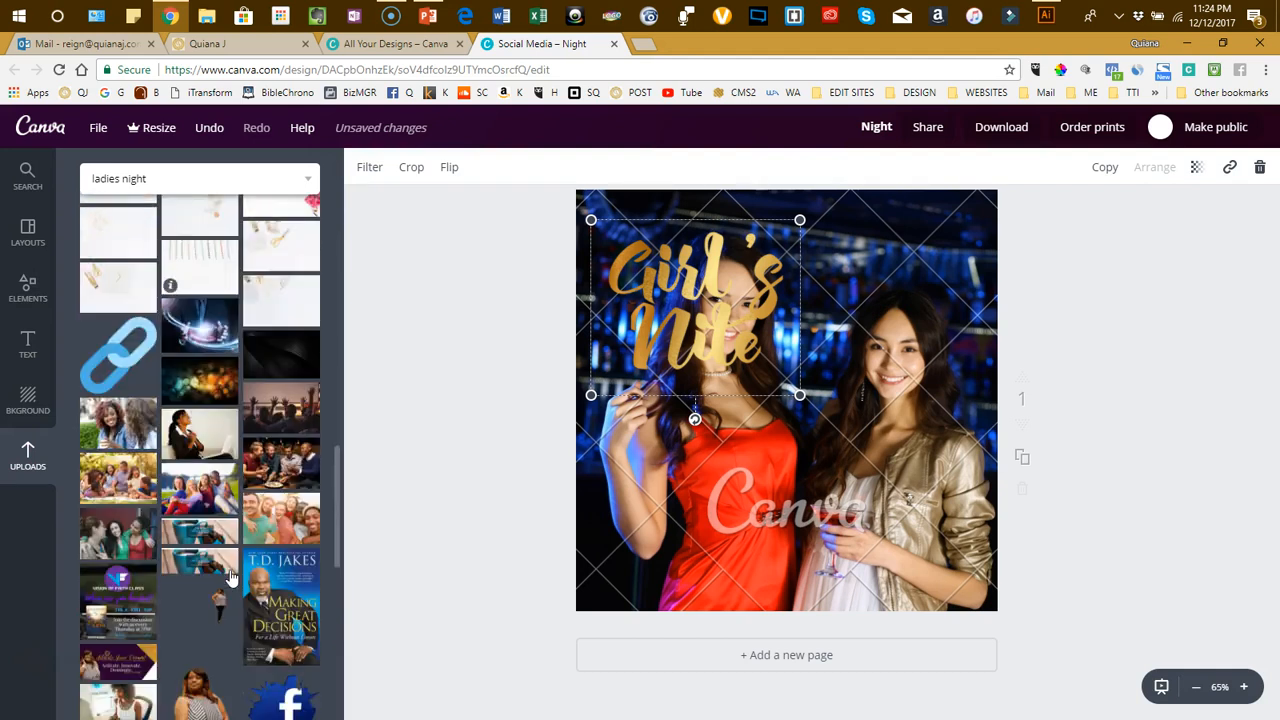
{"action": "scroll", "coordinate": [229, 578], "scroll_direction": "down", "scroll_amount": 1}
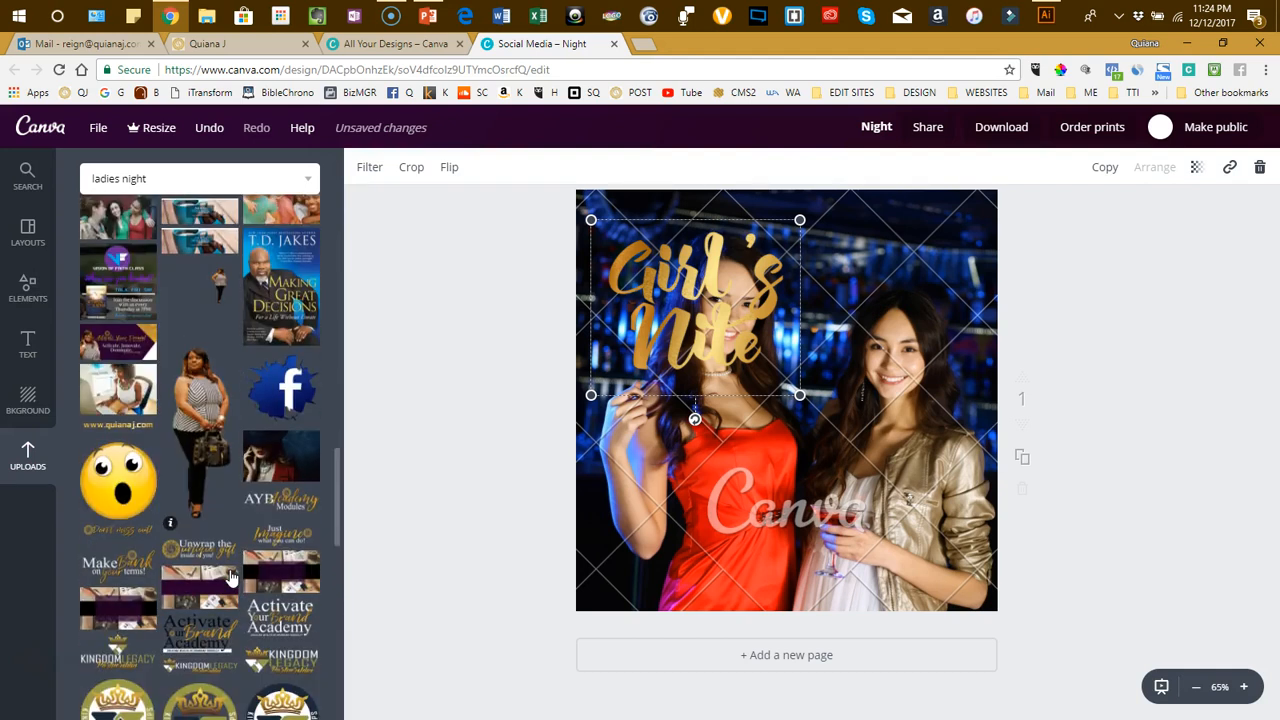
{"action": "scroll", "coordinate": [201, 446], "scroll_direction": "up", "scroll_amount": 1}
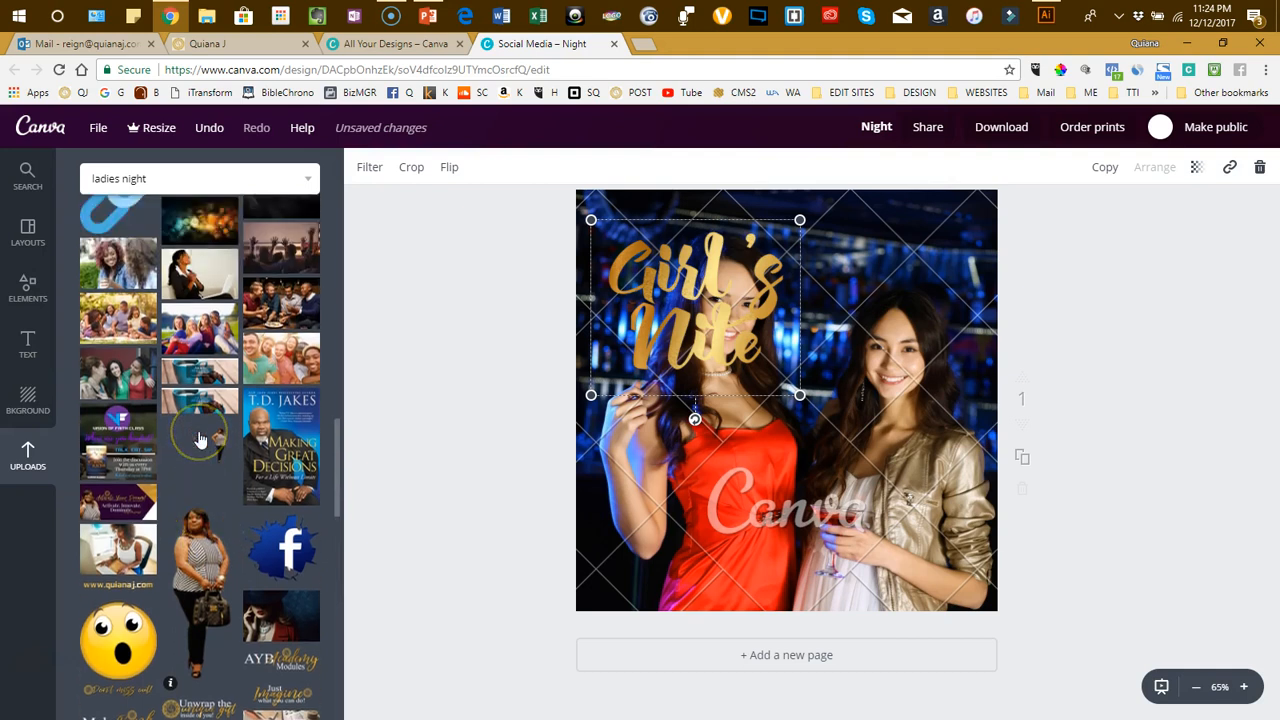
{"action": "left_click", "coordinate": [112, 377]}
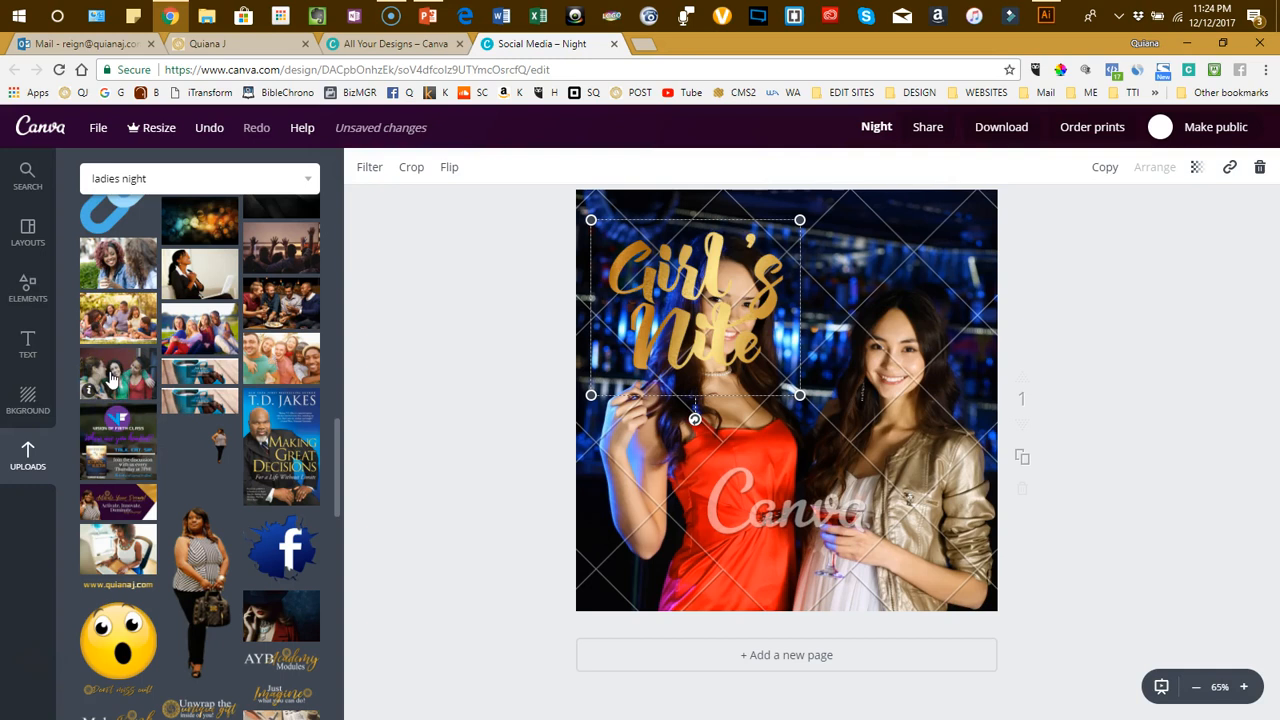
- Insert a solid square shape onto the nightclub photo design
{"action": "left_click", "coordinate": [30, 292]}
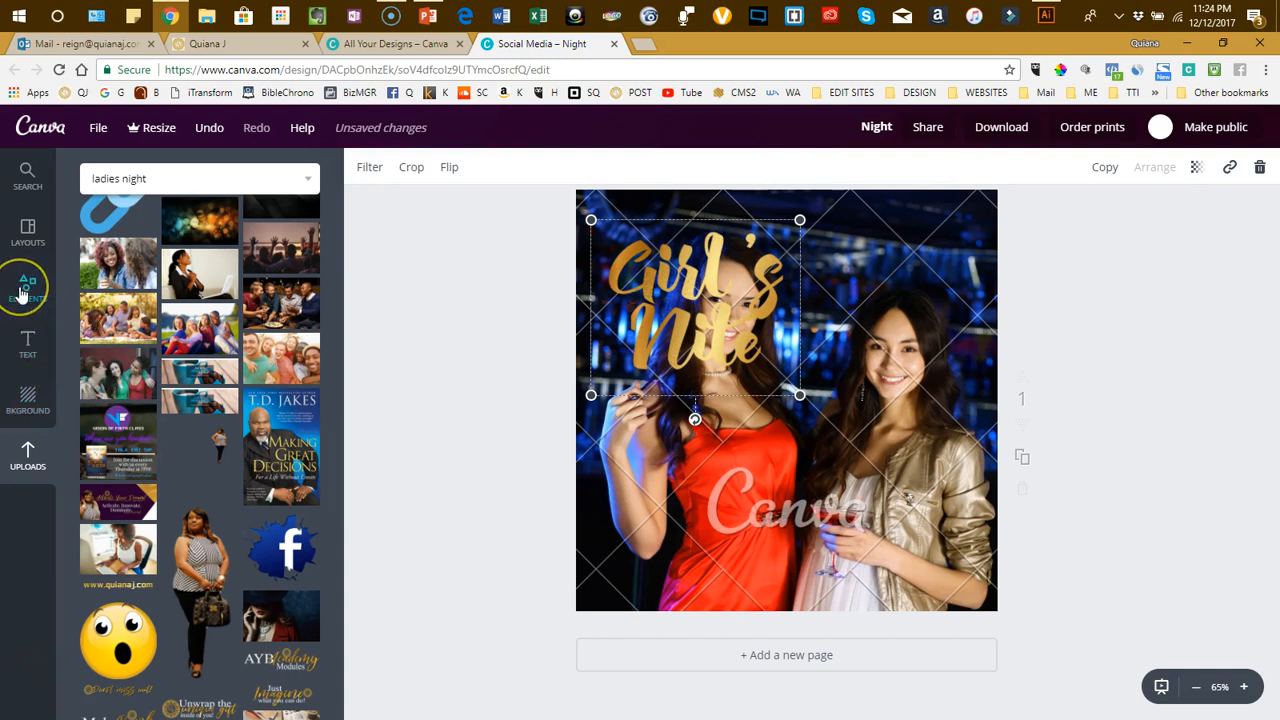
{"action": "left_click", "coordinate": [24, 290]}
{"action": "left_click", "coordinate": [200, 270]}
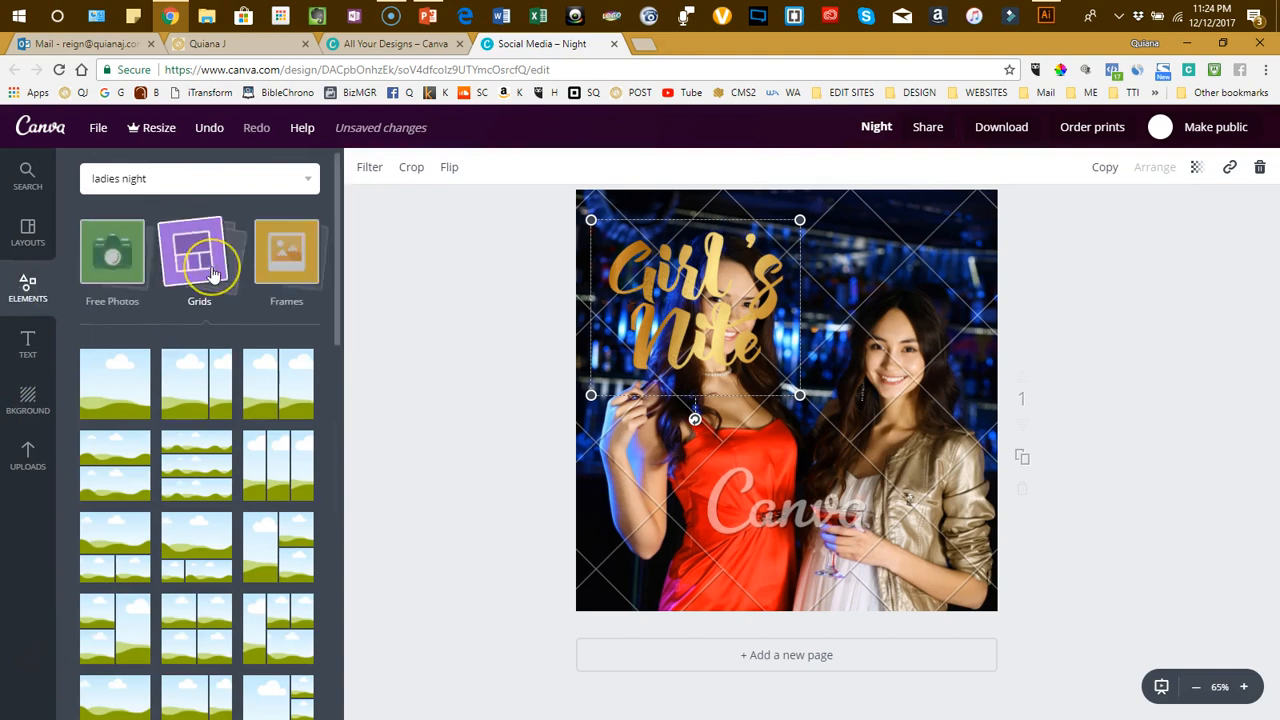
{"action": "left_click", "coordinate": [212, 273]}
{"action": "left_click", "coordinate": [104, 372]}
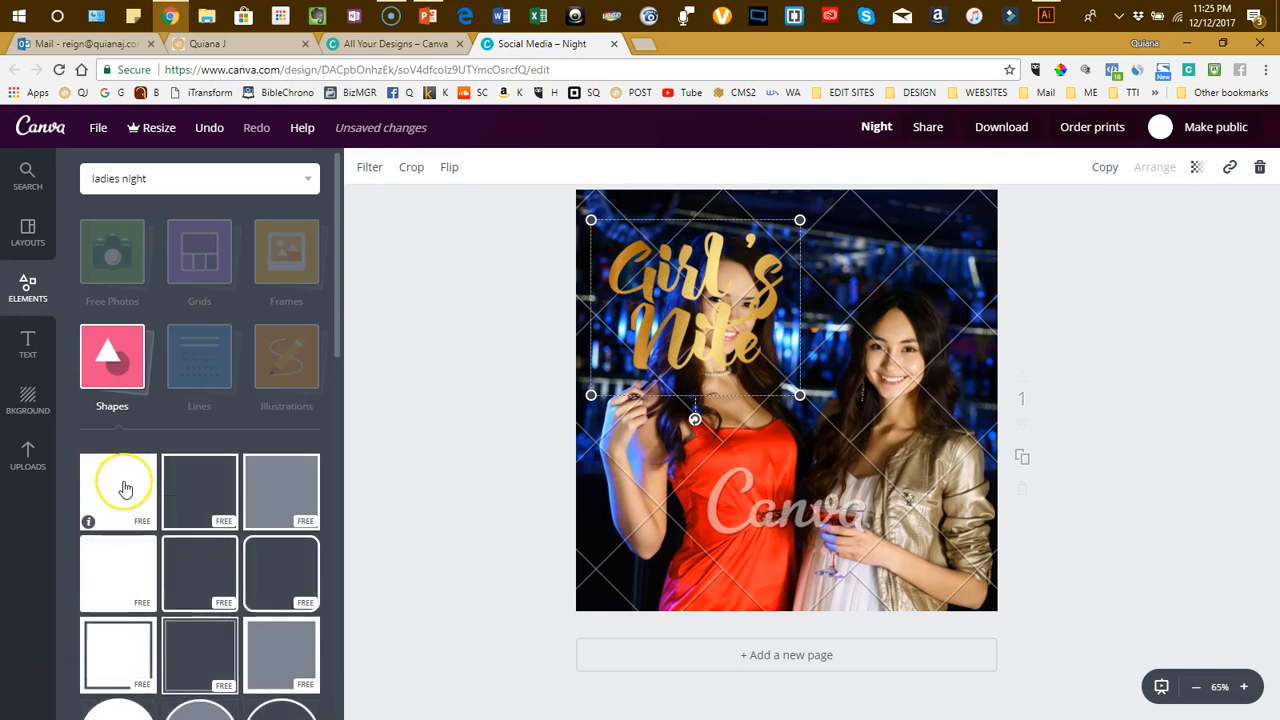
{"action": "left_click", "coordinate": [125, 488]}
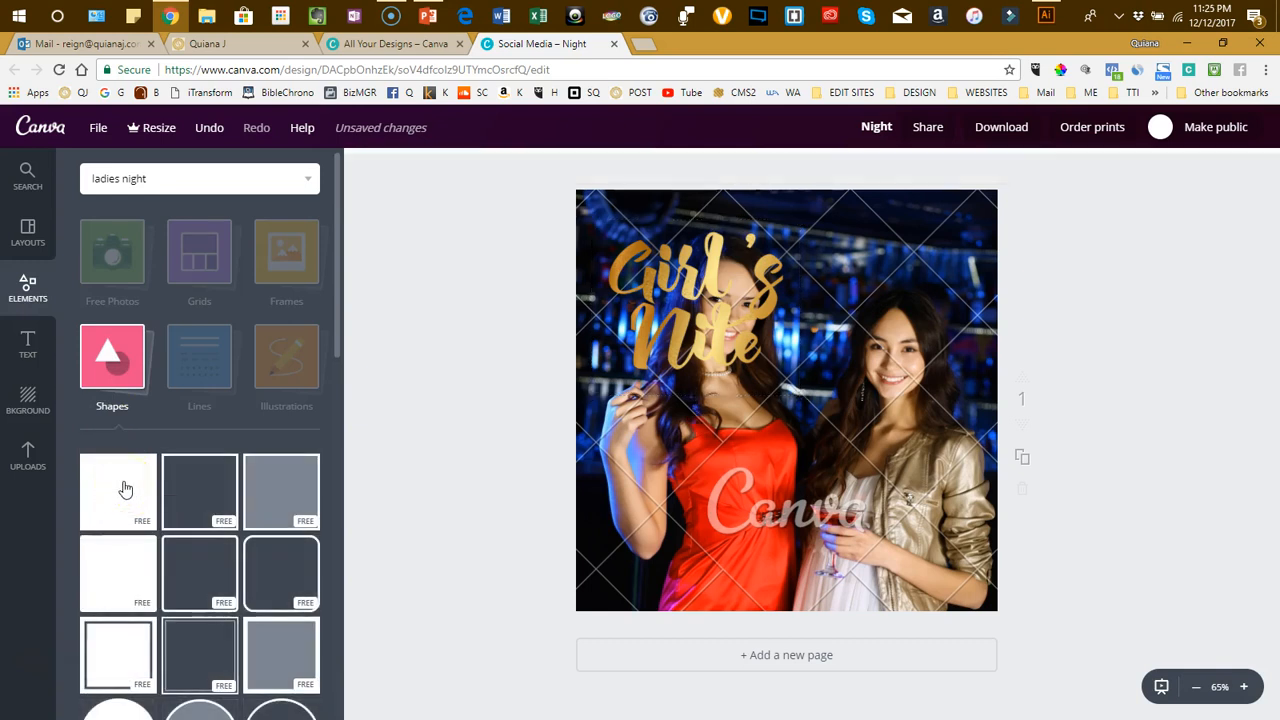
- Enlarge the square to about 741 × 741 and center it over the photo with a narrow border around it
{"action": "left_click_drag", "start_coordinate": [623, 237], "coordinate": [593, 207]}
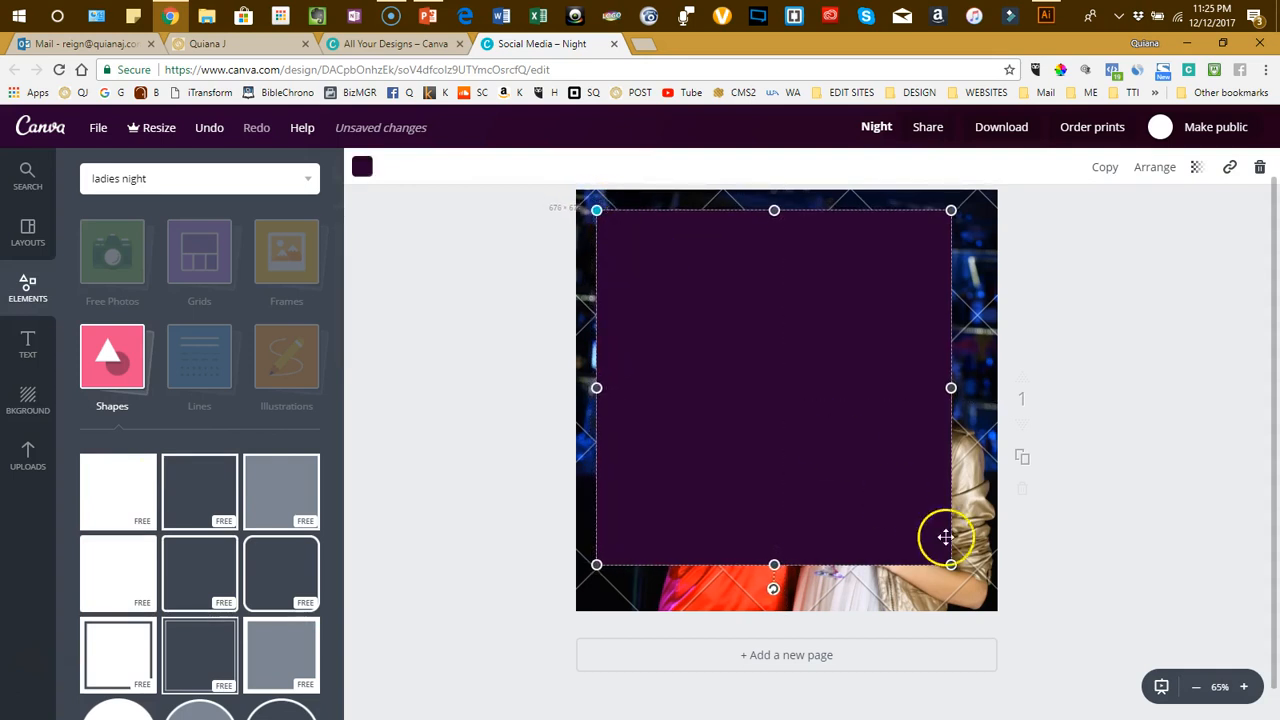
{"action": "left_click_drag", "start_coordinate": [951, 564], "coordinate": [985, 598]}
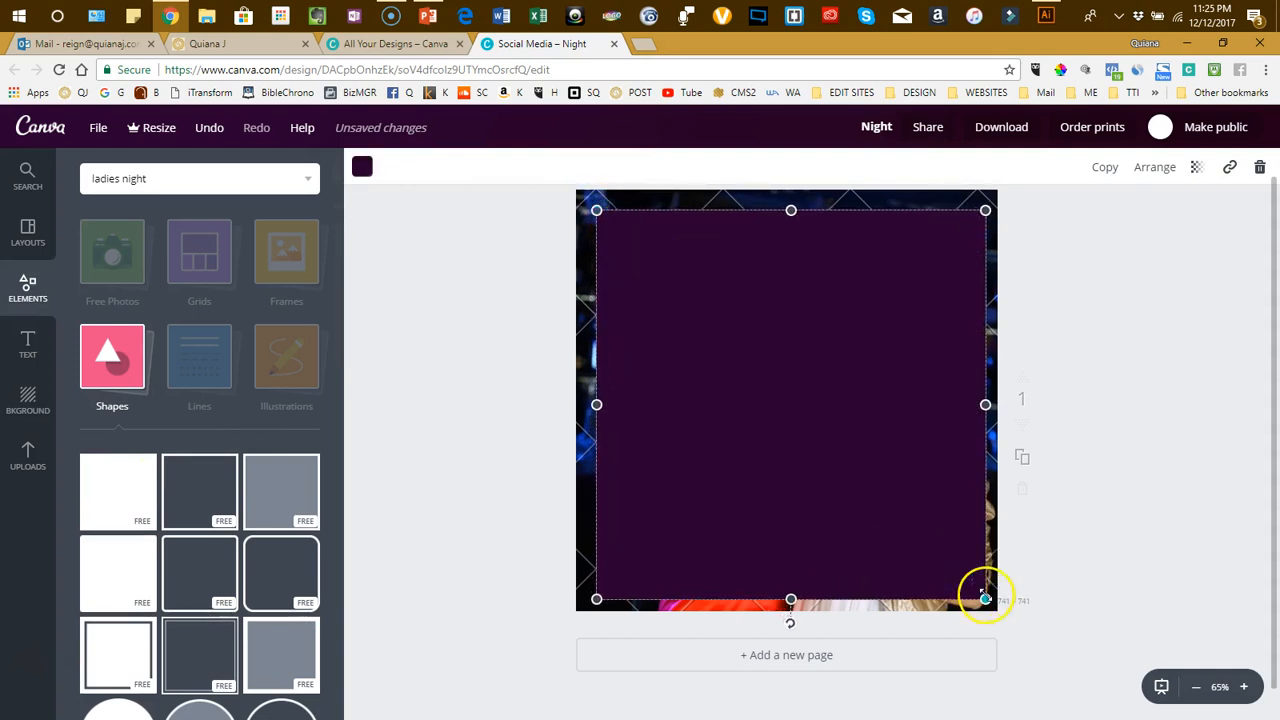
{"action": "left_click_drag", "start_coordinate": [820, 474], "coordinate": [811, 467]}
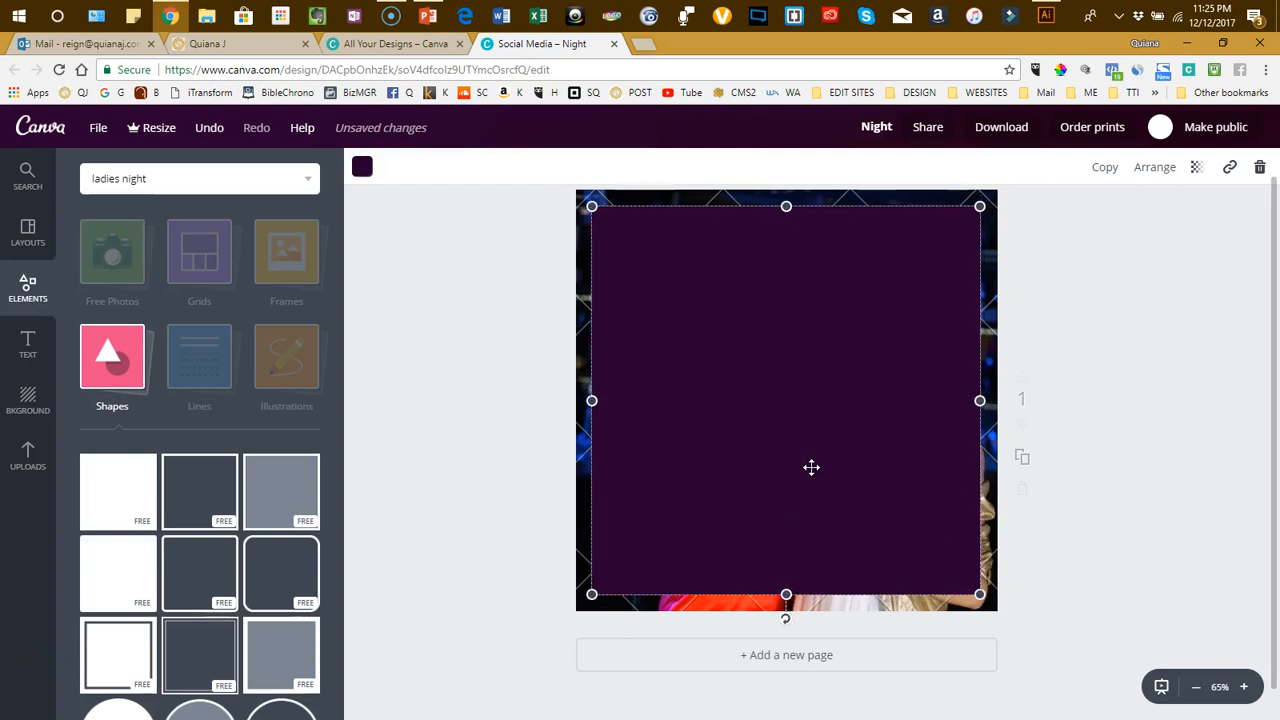
- Color the square black and set its transparency to 82
{"action": "left_click", "coordinate": [362, 168]}
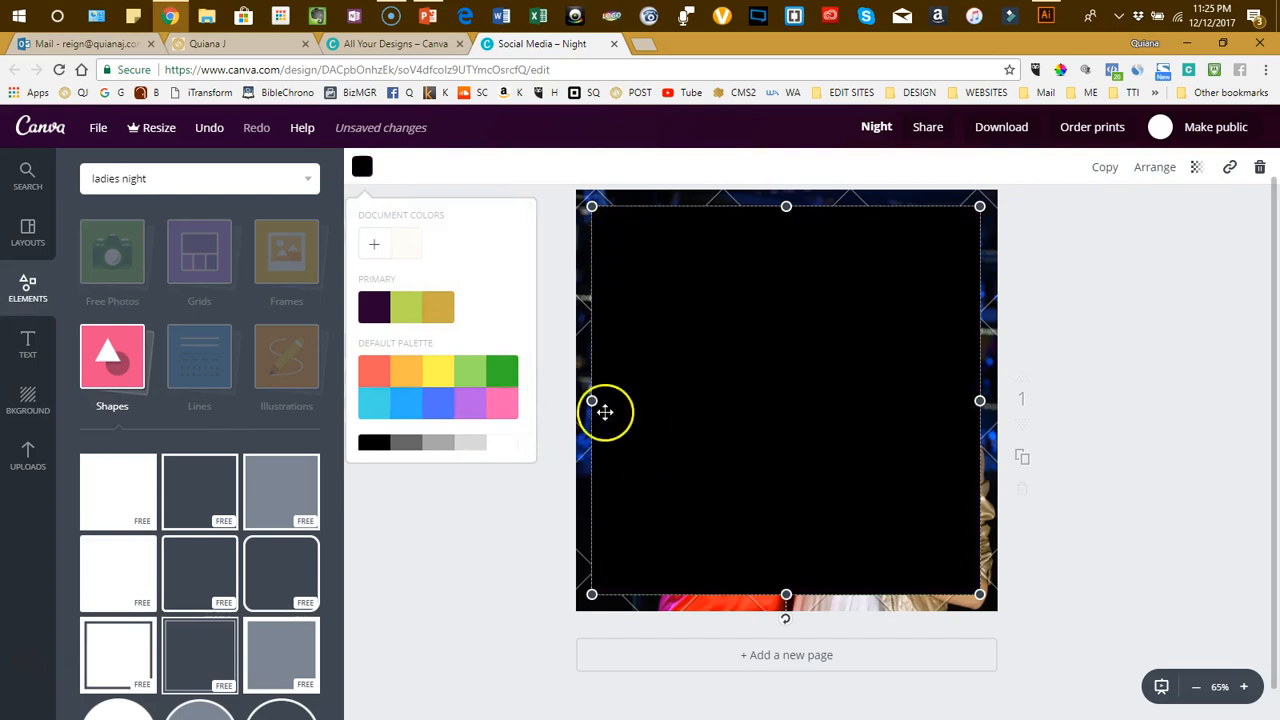
{"action": "left_click", "coordinate": [1198, 167]}
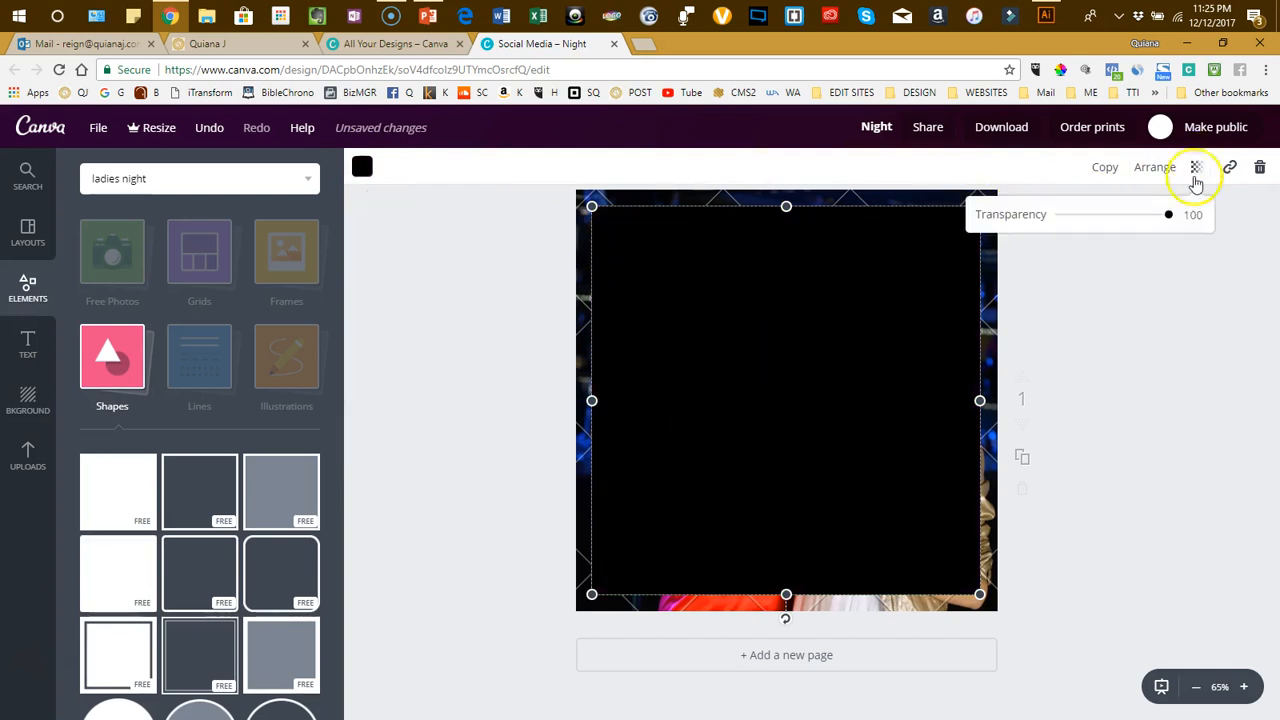
{"action": "left_click_drag", "start_coordinate": [1155, 222], "coordinate": [1151, 224]}
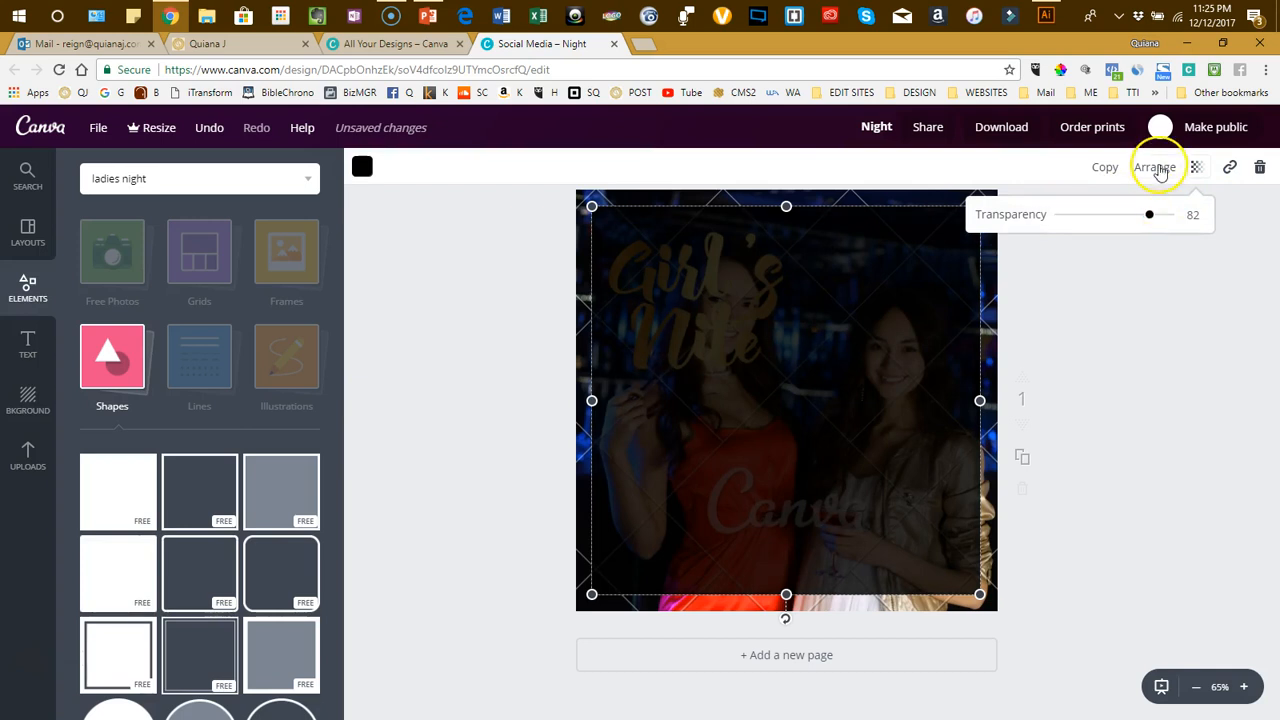
- Send the black square behind the gold "Girl's Nite" lettering and move the lettering to the lower middle of the photo
{"action": "left_click", "coordinate": [1156, 167]}
{"action": "left_click", "coordinate": [1119, 242]}
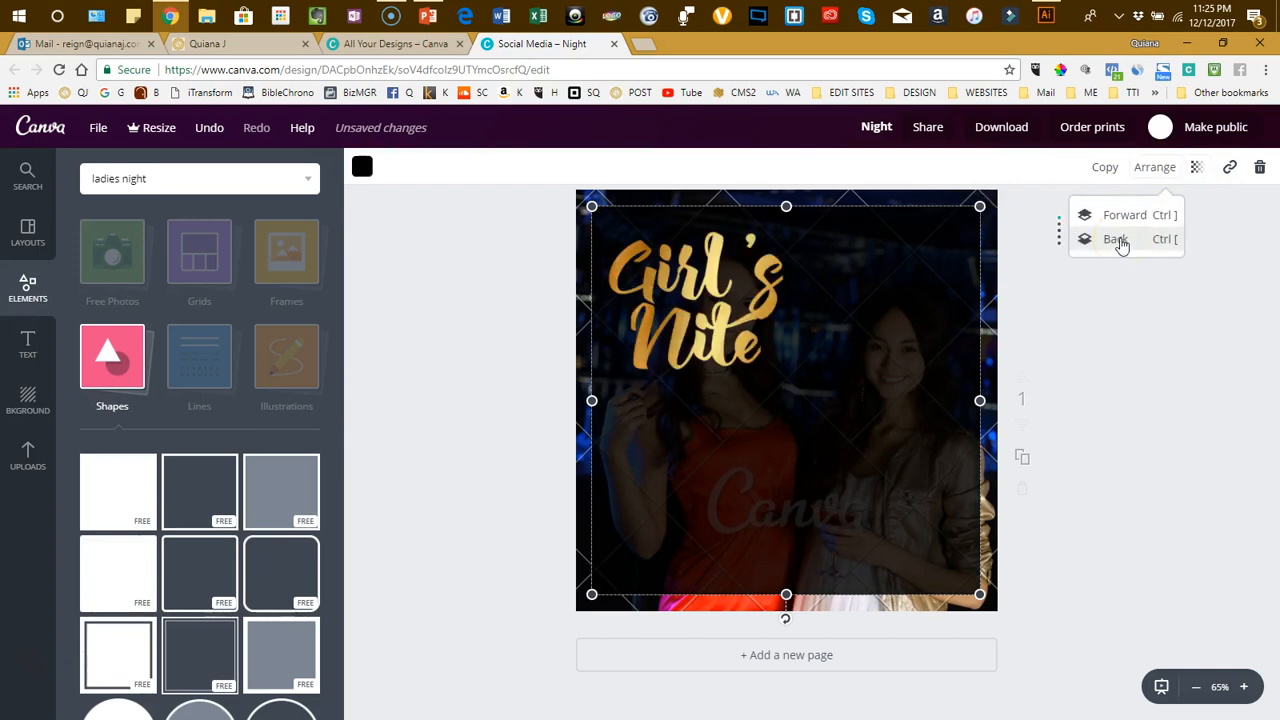
{"action": "left_click_drag", "start_coordinate": [684, 326], "coordinate": [779, 486]}
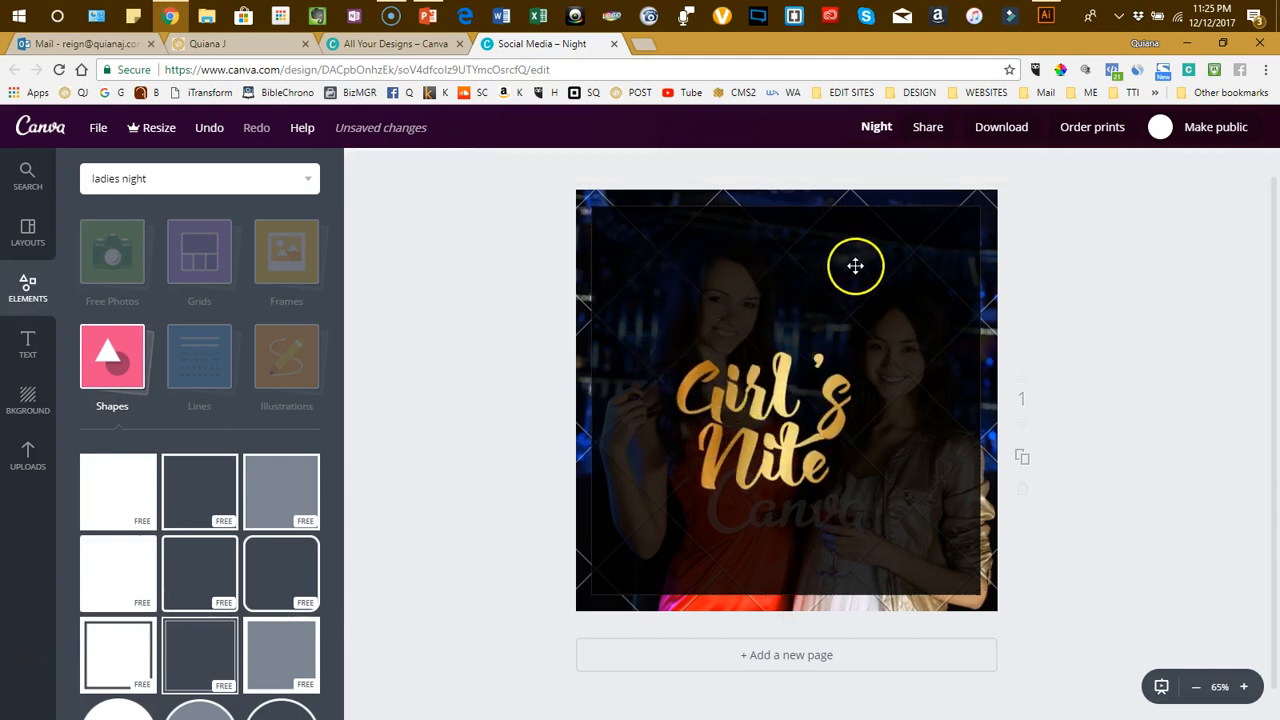
- Lower the black overlay's transparency value to 64
{"action": "left_click", "coordinate": [1196, 167]}
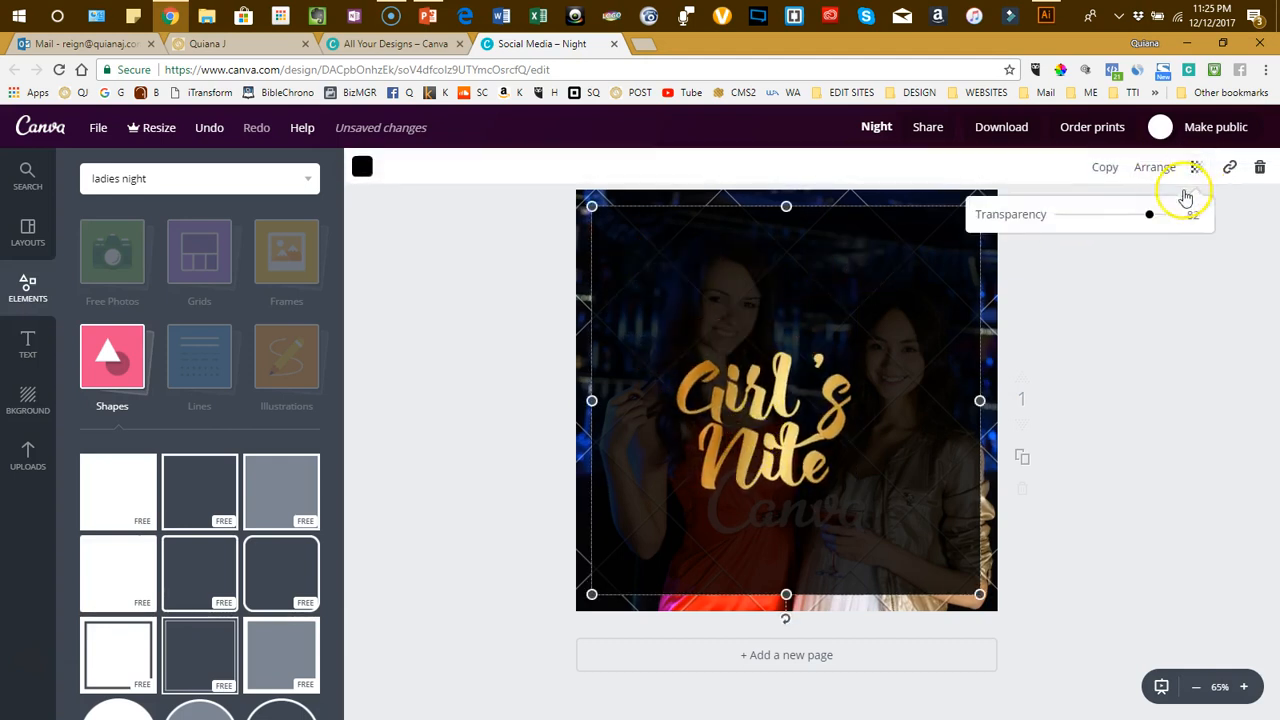
{"action": "left_click_drag", "start_coordinate": [1148, 218], "coordinate": [1133, 217]}
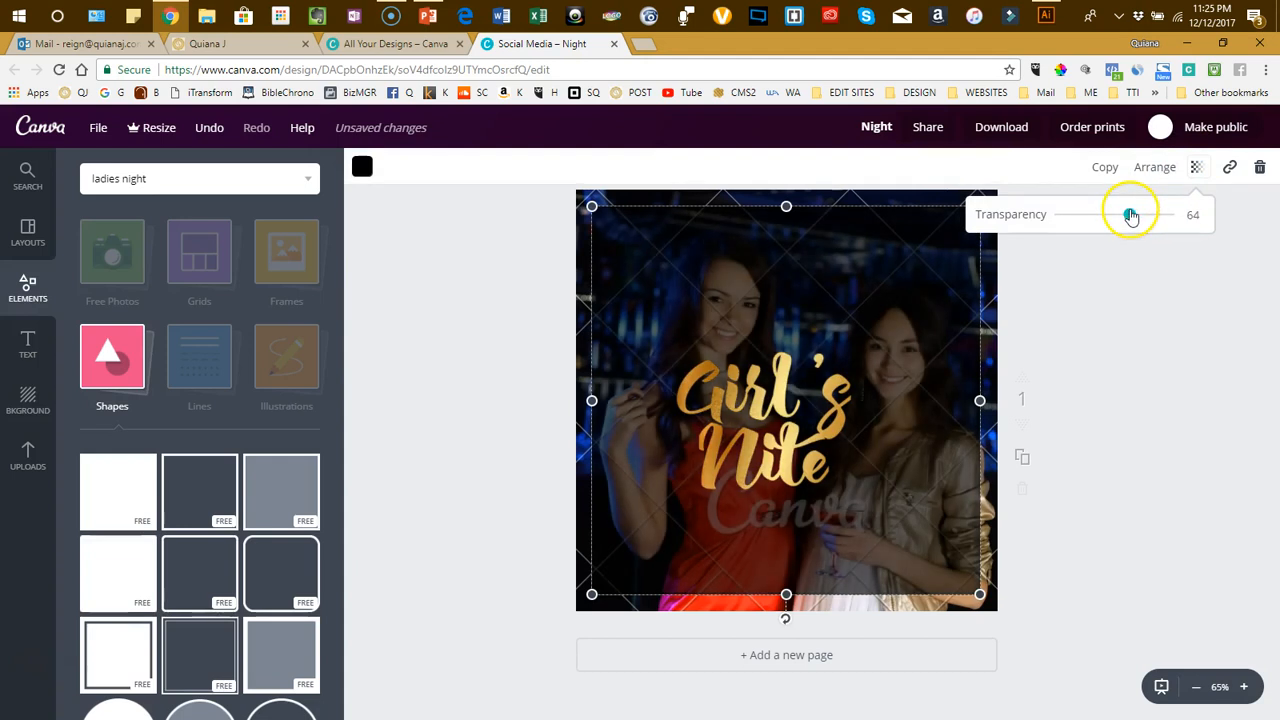
- Enlarge the gold "Girl's Nite" lettering and recenter it horizontally over the two women
{"action": "left_click", "coordinate": [840, 506]}
{"action": "left_click_drag", "start_coordinate": [868, 516], "coordinate": [936, 572]}
{"action": "mouse_move", "coordinate": [815, 478]}
{"action": "left_mouse_down"}
{"action": "mouse_move", "coordinate": [783, 455]}
{"action": "mouse_move", "coordinate": [803, 444]}
{"action": "mouse_move", "coordinate": [817, 338]}
{"action": "mouse_move", "coordinate": [747, 335]}
{"action": "mouse_move", "coordinate": [795, 362]}
{"action": "mouse_move", "coordinate": [786, 462]}
{"action": "mouse_move", "coordinate": [812, 500]}
{"action": "mouse_move", "coordinate": [800, 478]}
{"action": "left_mouse_up"}
{"action": "left_click", "coordinate": [378, 403]}
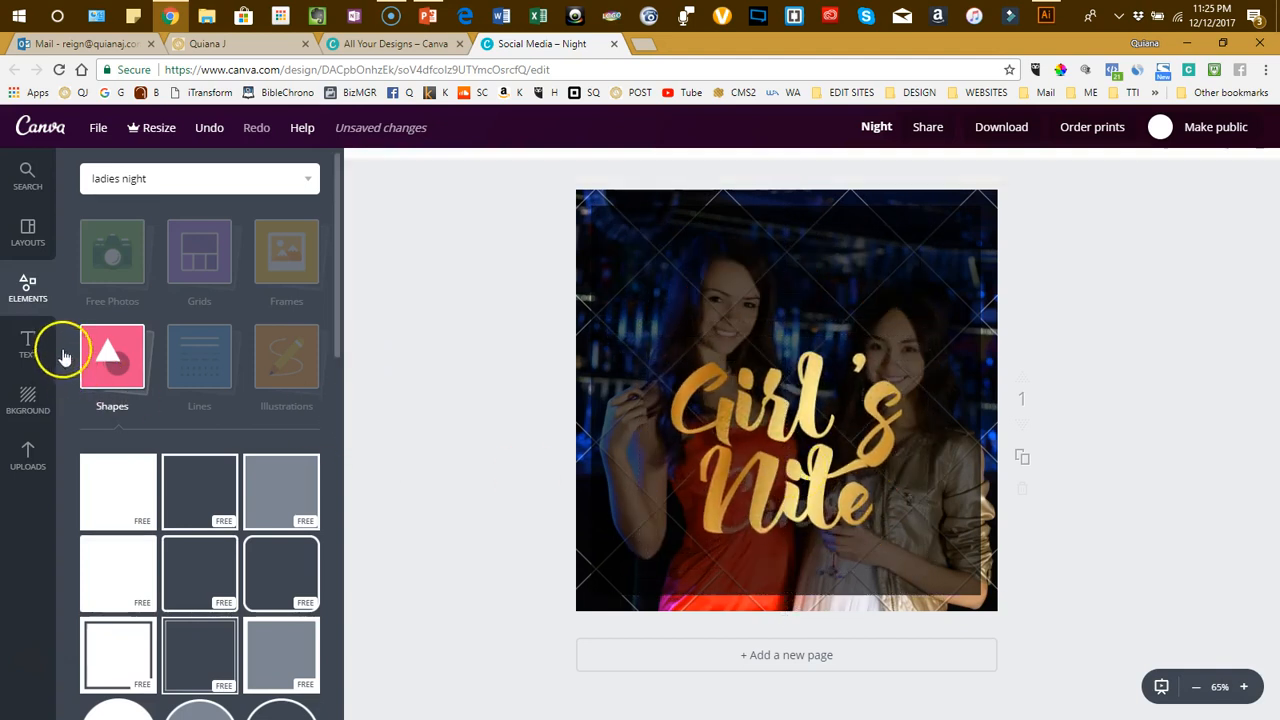
- Add a body text line in the brand font and place it centered beneath the gold lettering
{"action": "left_click", "coordinate": [27, 345]}
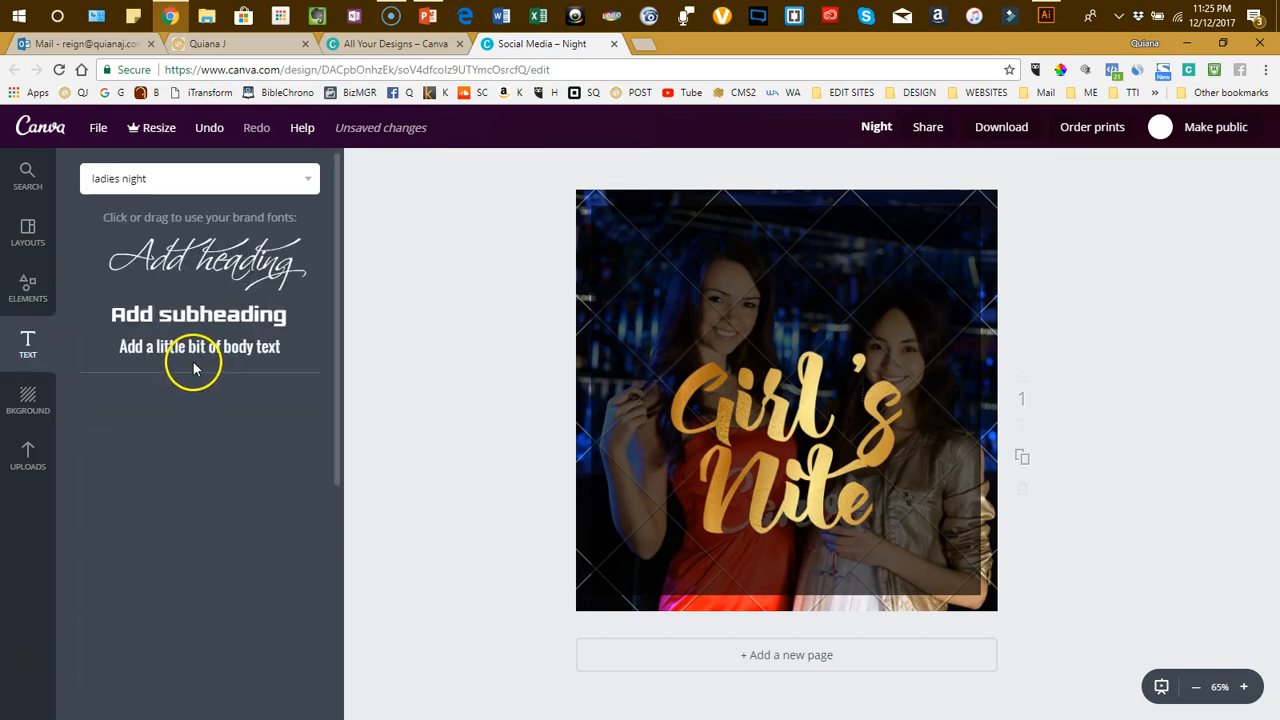
{"action": "scroll", "coordinate": [206, 475], "scroll_direction": "down", "scroll_amount": 5}
{"action": "scroll", "coordinate": [205, 483], "scroll_direction": "down", "scroll_amount": 5}
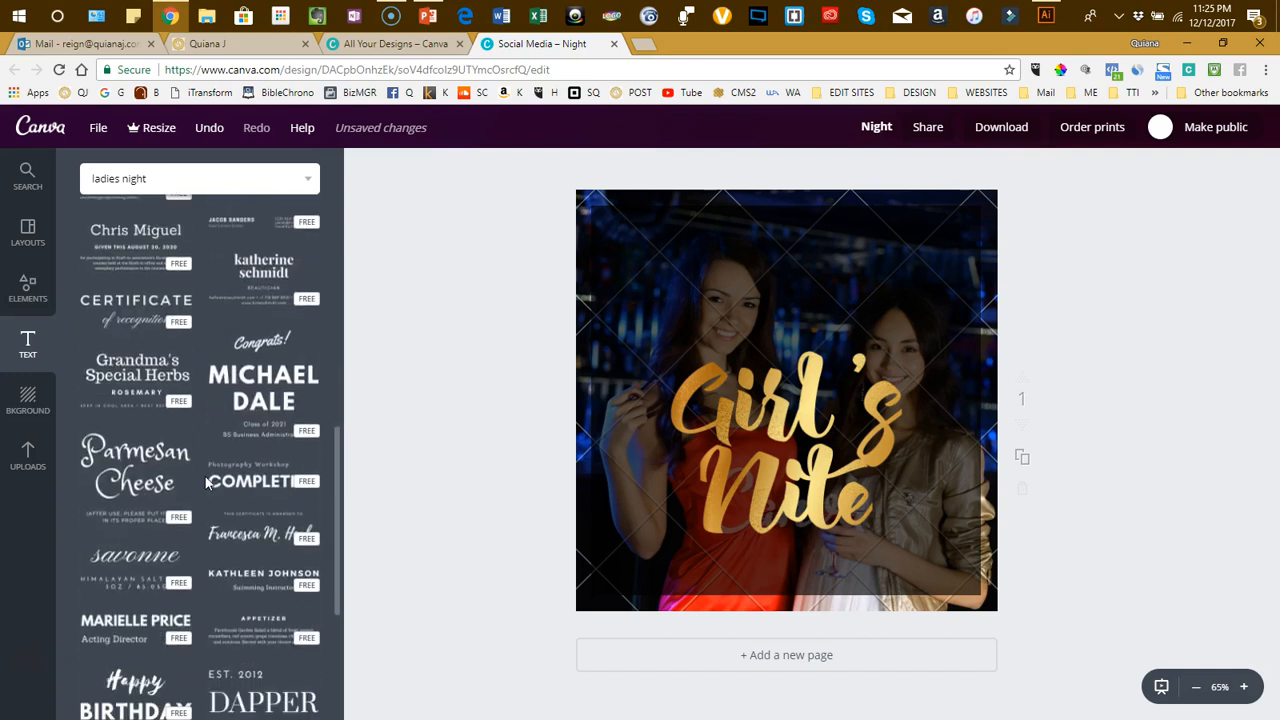
{"action": "scroll", "coordinate": [206, 483], "scroll_direction": "up", "scroll_amount": 6}
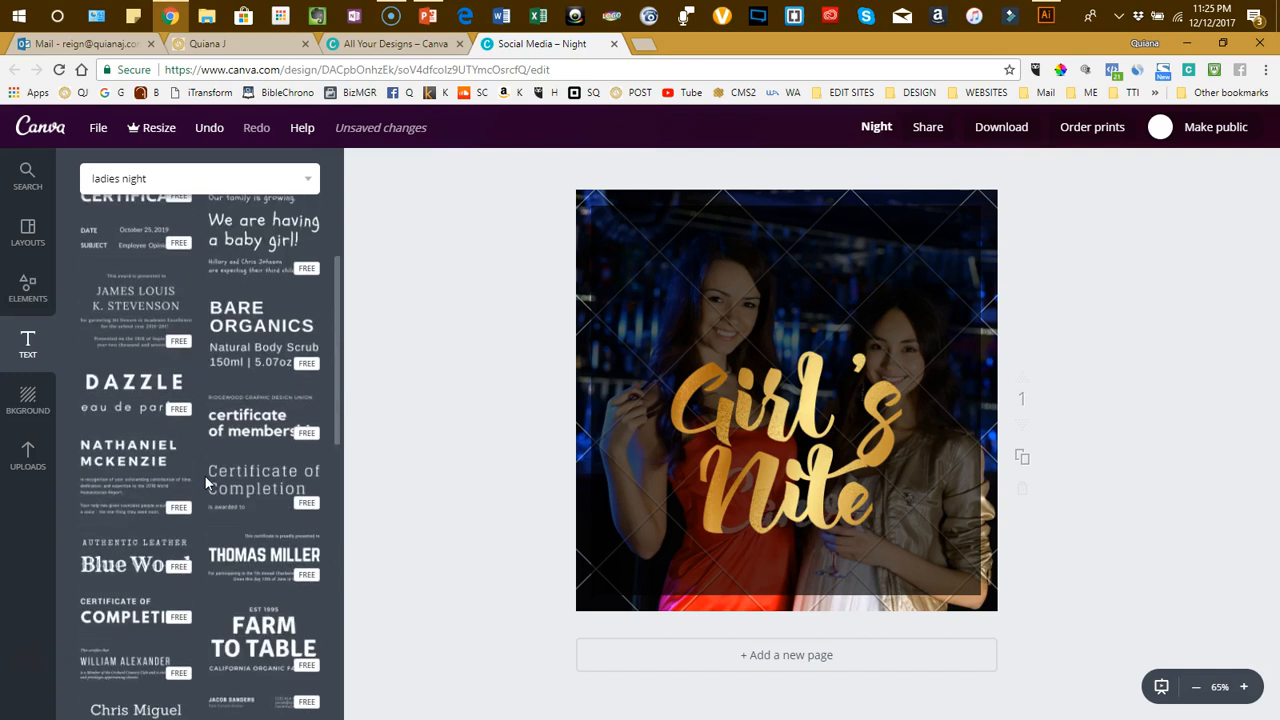
{"action": "scroll", "coordinate": [206, 483], "scroll_direction": "up", "scroll_amount": 4}
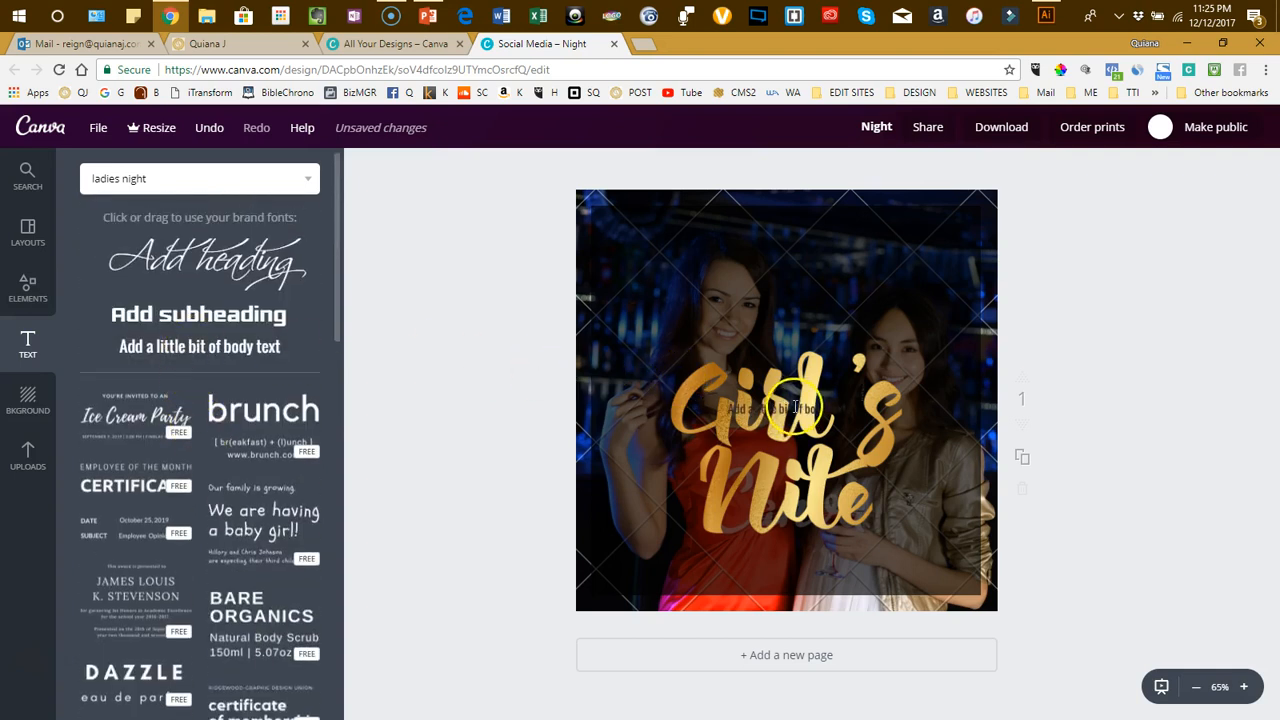
{"action": "left_click", "coordinate": [1034, 391]}
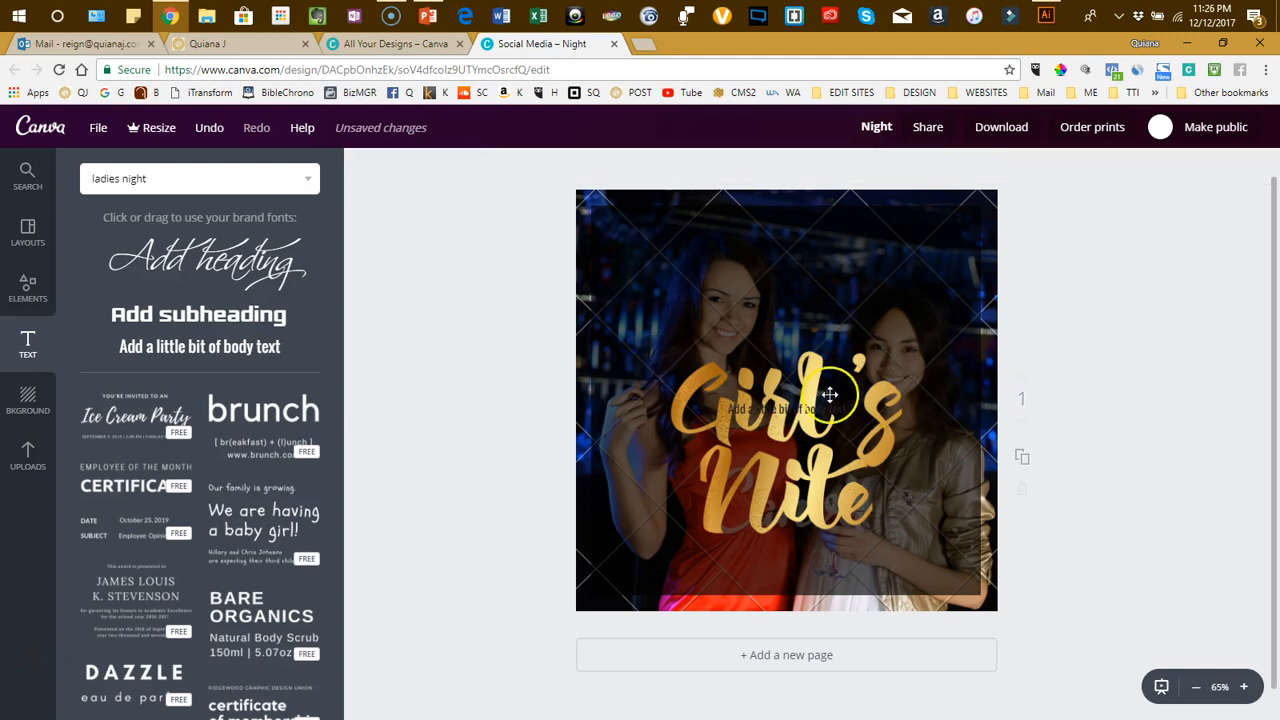
{"action": "left_click_drag", "start_coordinate": [789, 409], "coordinate": [785, 572]}
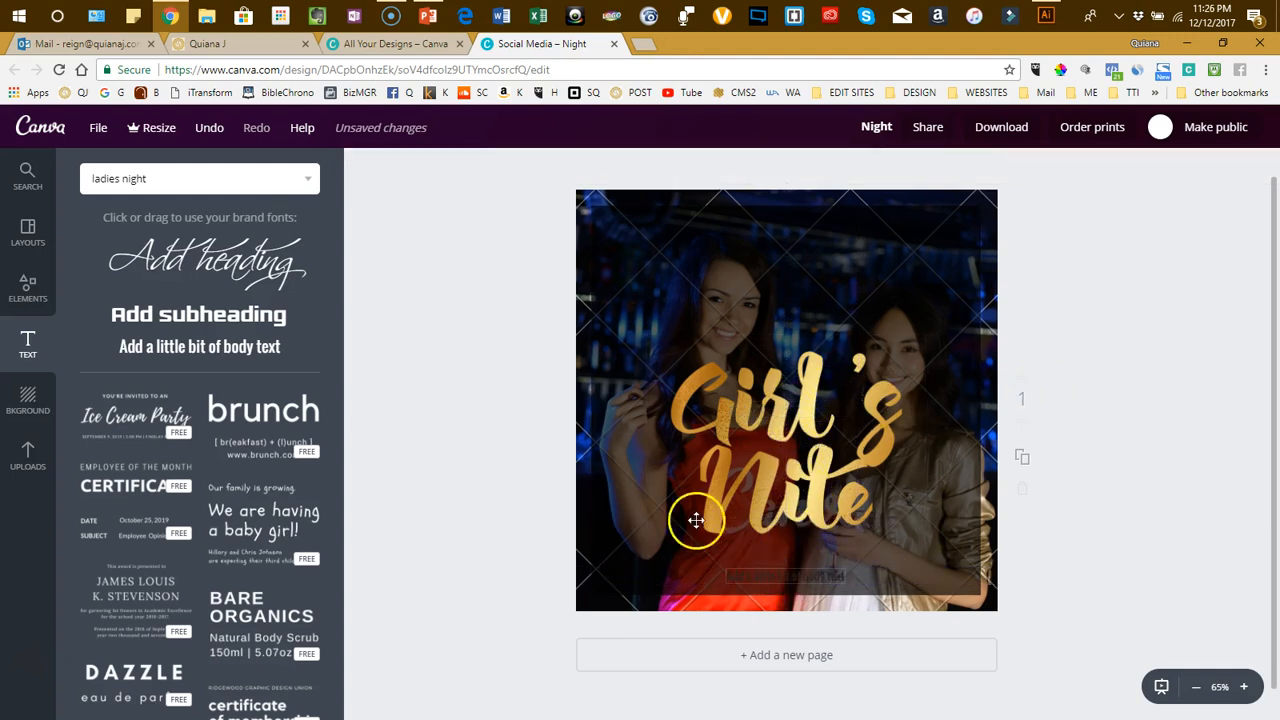
- Select the whole body text line and color it white
{"action": "double_click", "coordinate": [776, 576]}
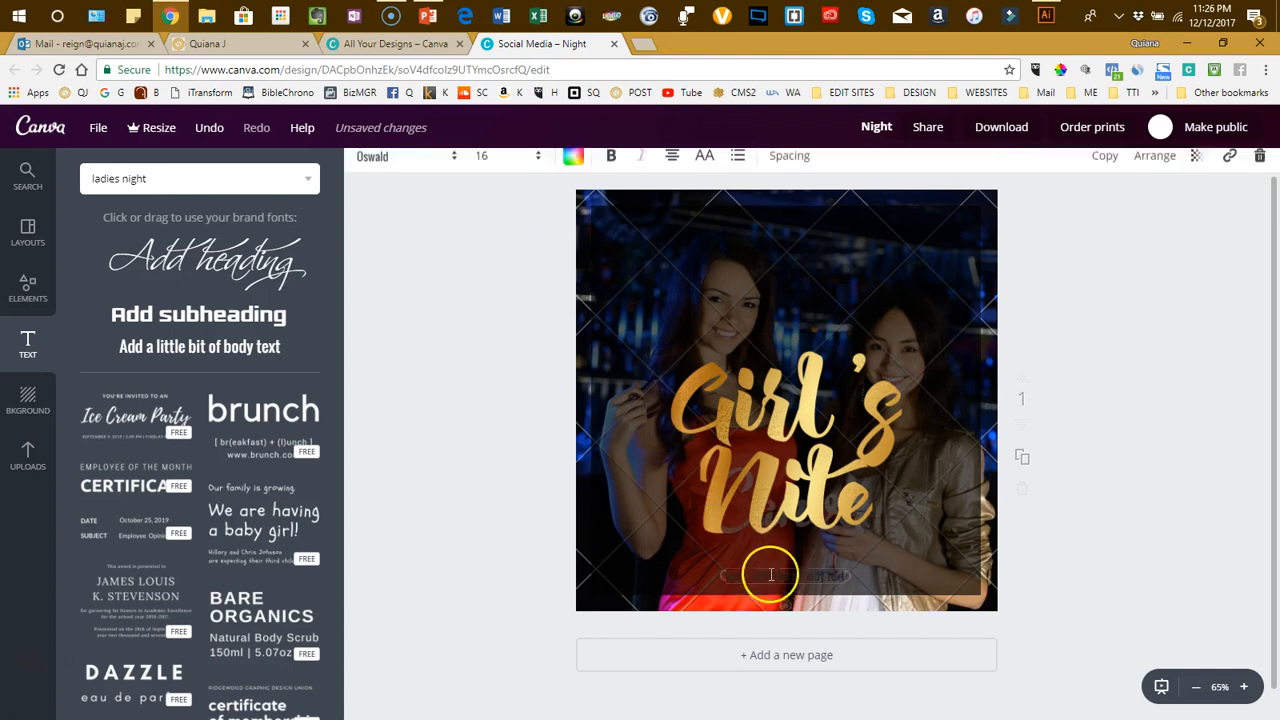
{"action": "left_click", "coordinate": [575, 170]}
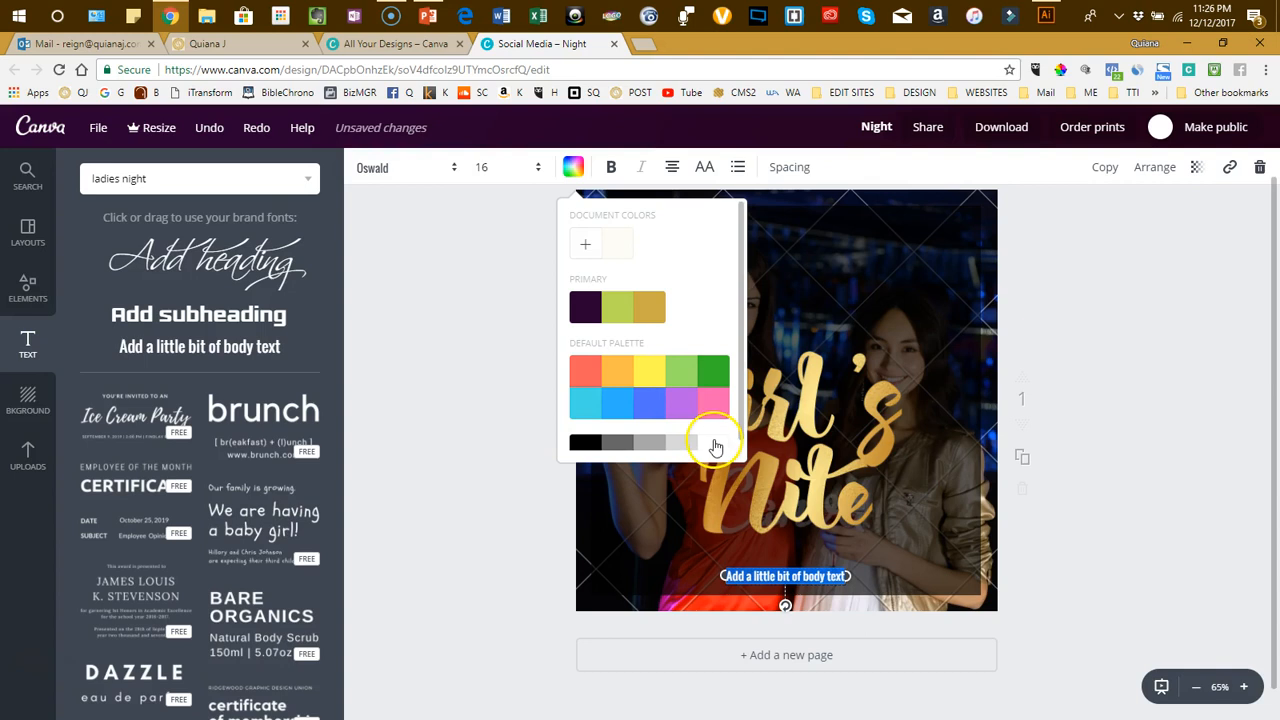
{"action": "left_click", "coordinate": [464, 376]}
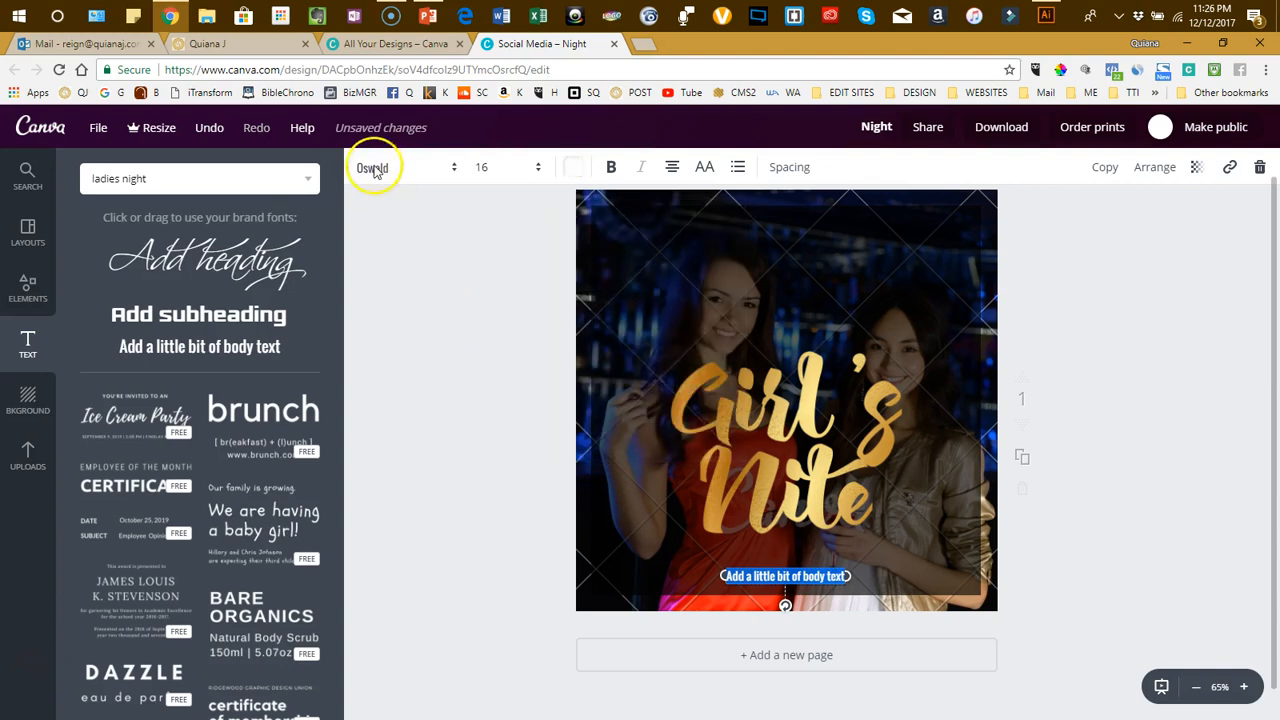
- Try custom pink and peach tints, such as f8beff and ffd4c4, on the body text and return it to white
{"action": "left_click", "coordinate": [578, 172]}
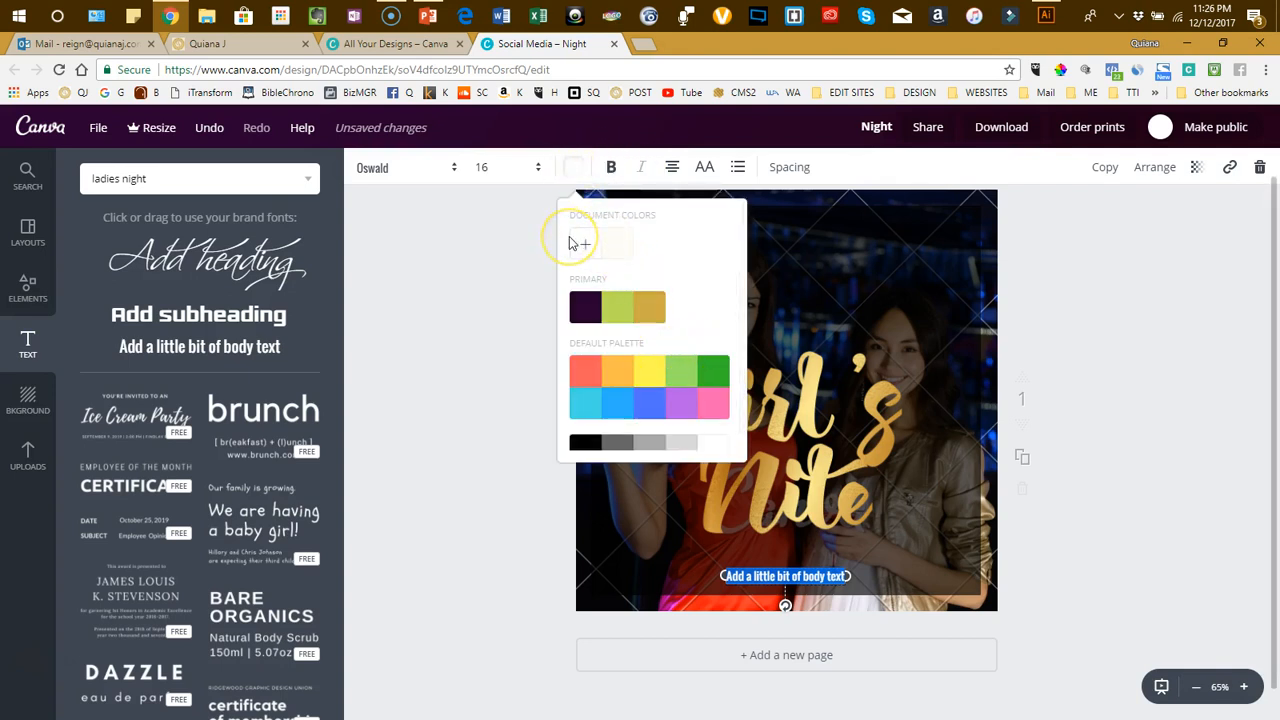
{"action": "left_click", "coordinate": [582, 248]}
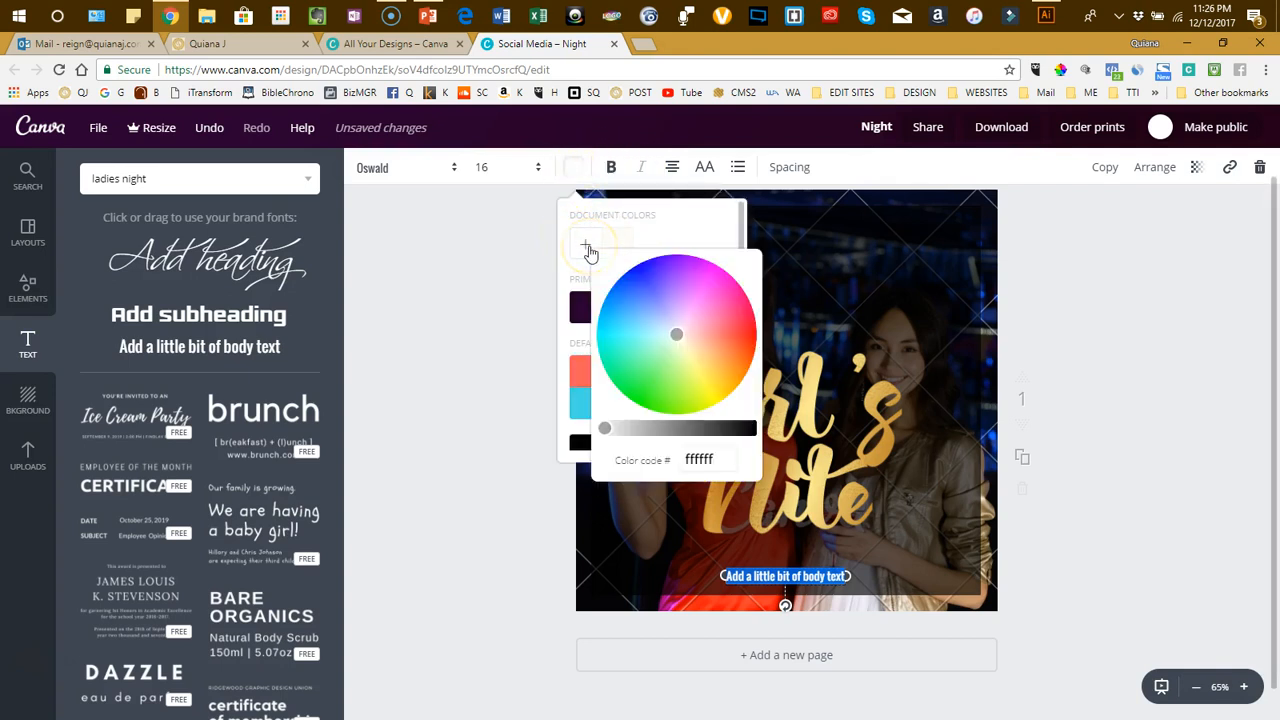
{"action": "left_click_drag", "start_coordinate": [721, 306], "coordinate": [683, 317]}
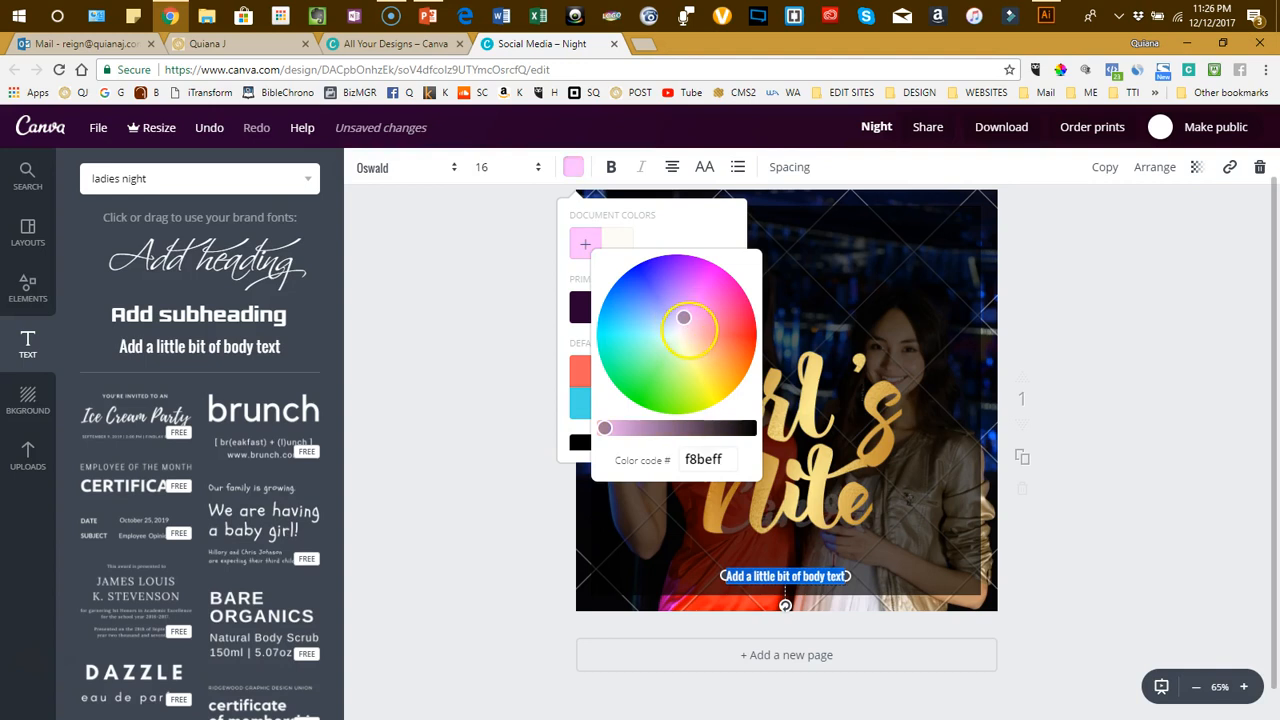
{"action": "left_click", "coordinate": [627, 219]}
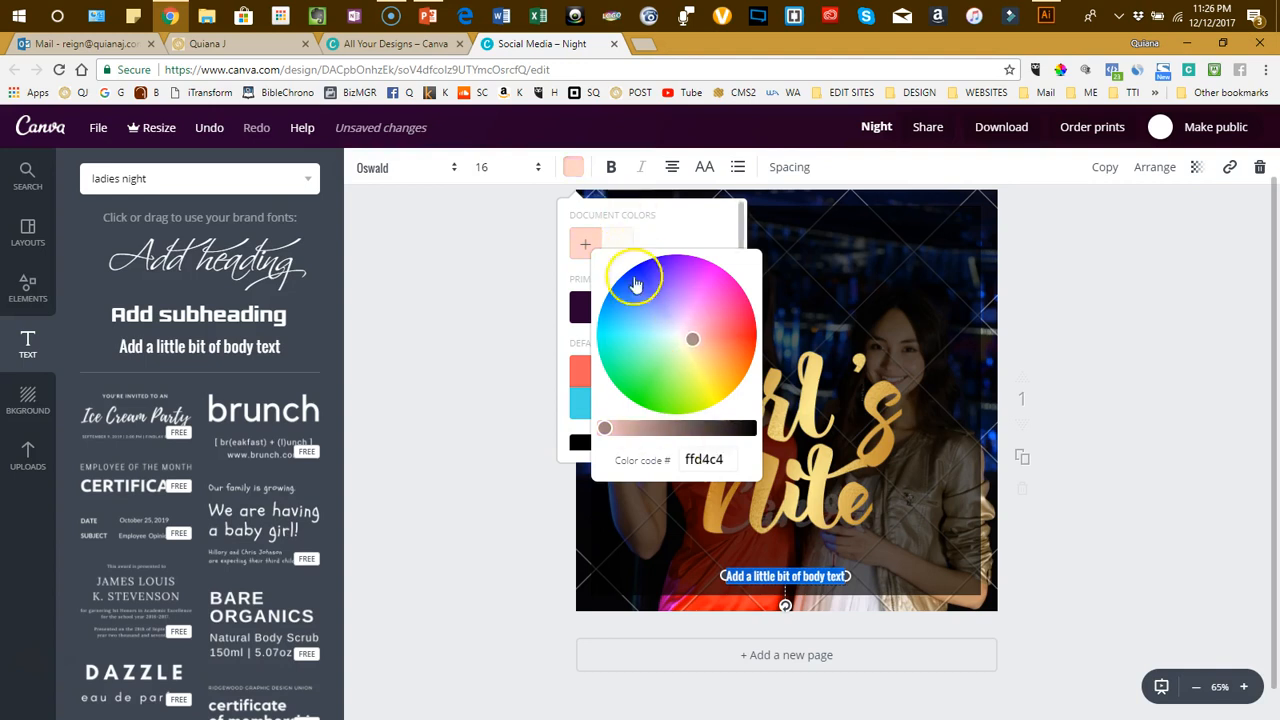
{"action": "left_click", "coordinate": [715, 445]}
- Change the body text font from the brand font to Playfair Display and apply bold
{"action": "left_click", "coordinate": [425, 177]}
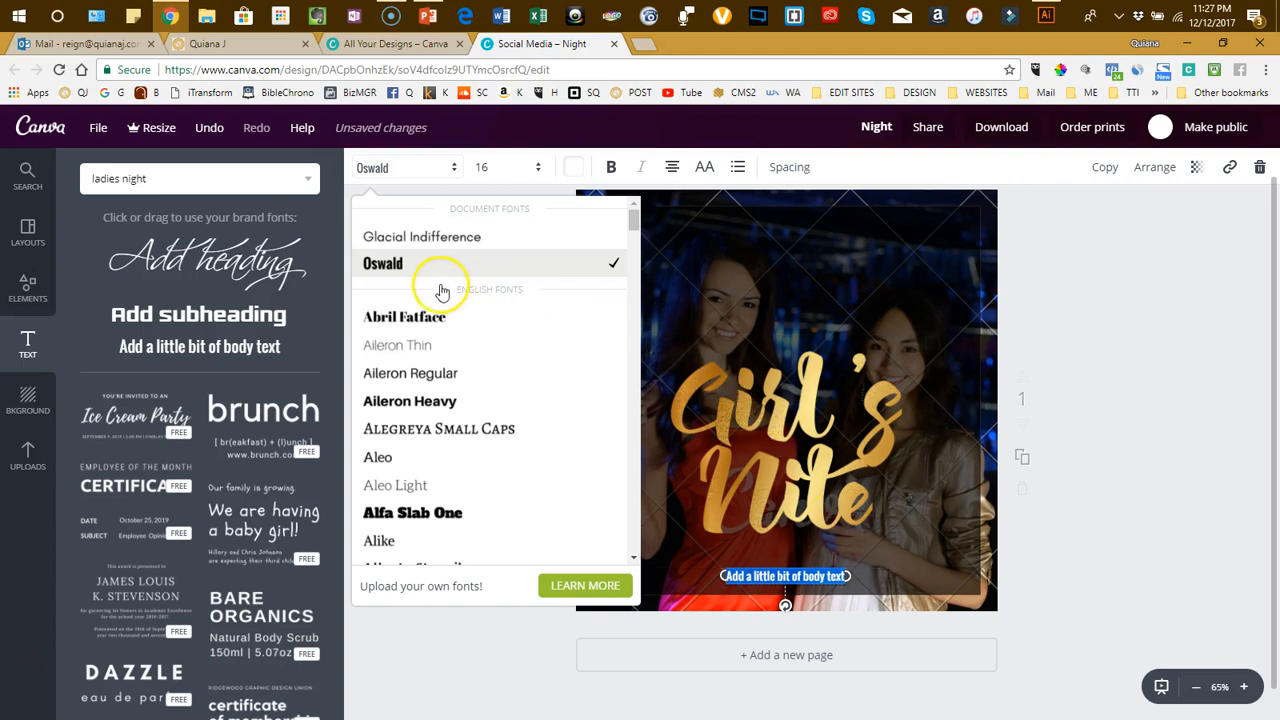
{"action": "scroll", "coordinate": [450, 350], "scroll_direction": "down", "scroll_amount": 15}
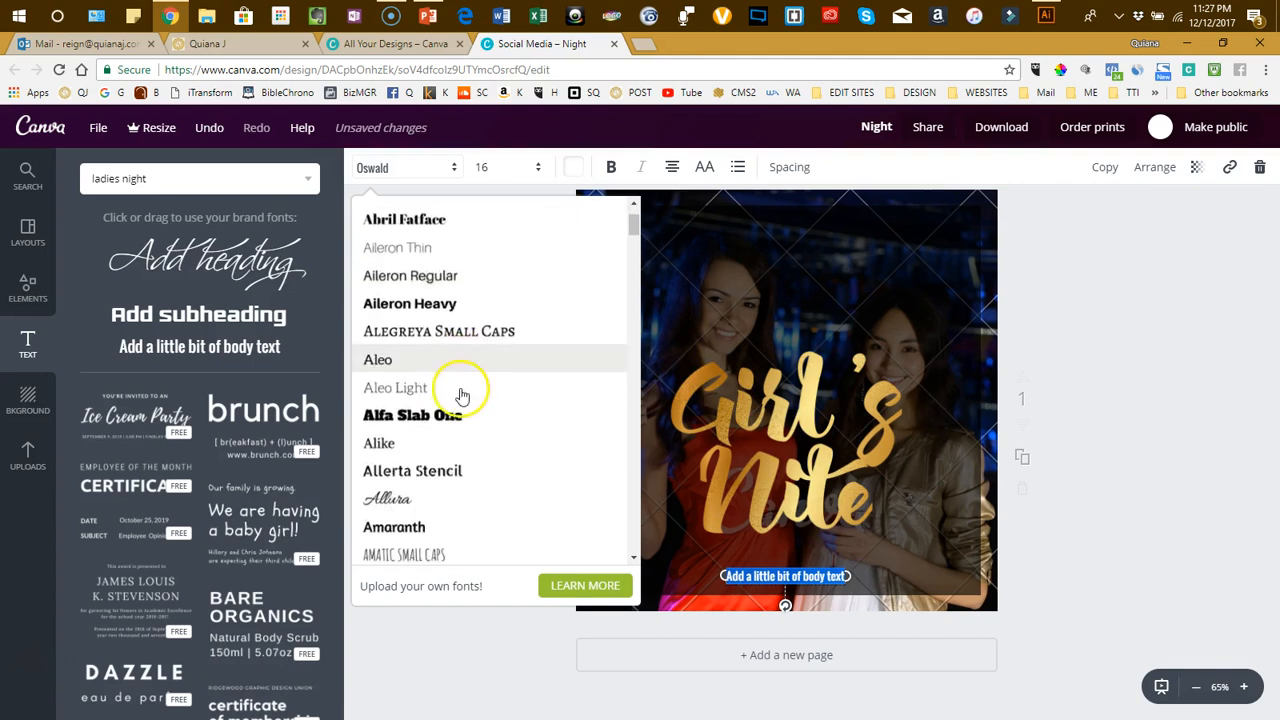
{"action": "scroll", "coordinate": [460, 425], "scroll_direction": "down", "scroll_amount": 16}
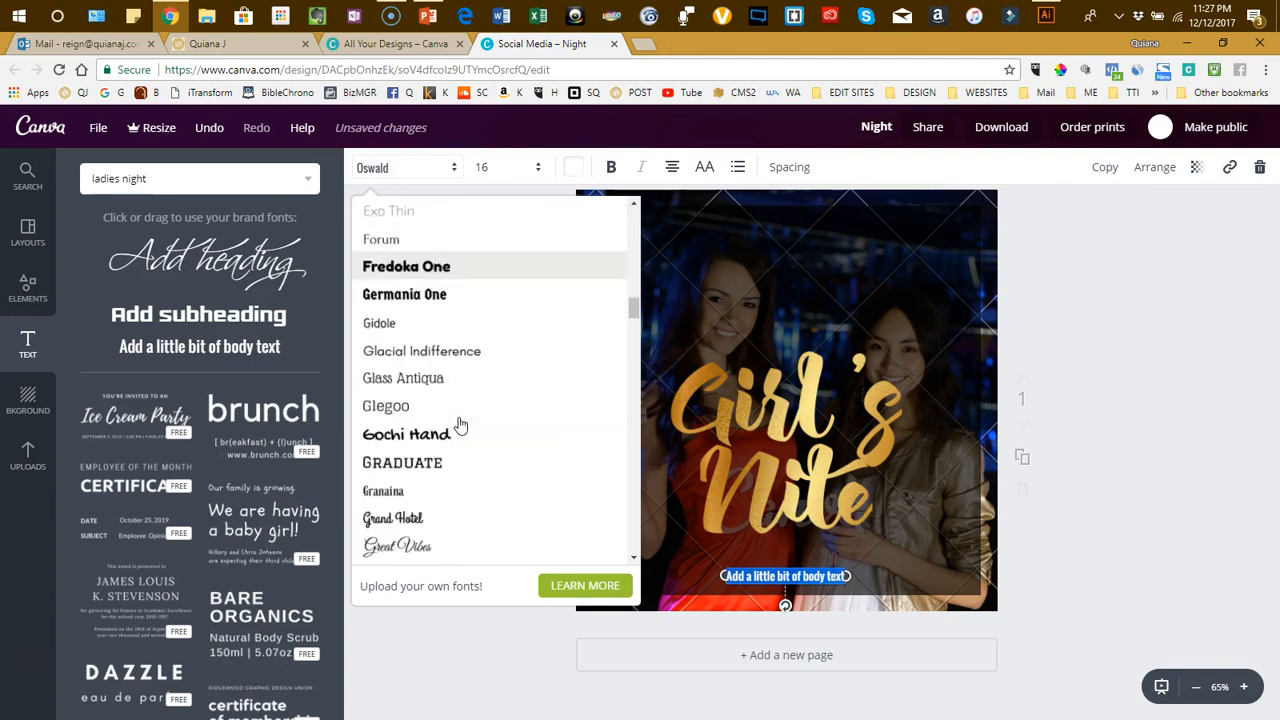
{"action": "scroll", "coordinate": [460, 425], "scroll_direction": "down", "scroll_amount": 15}
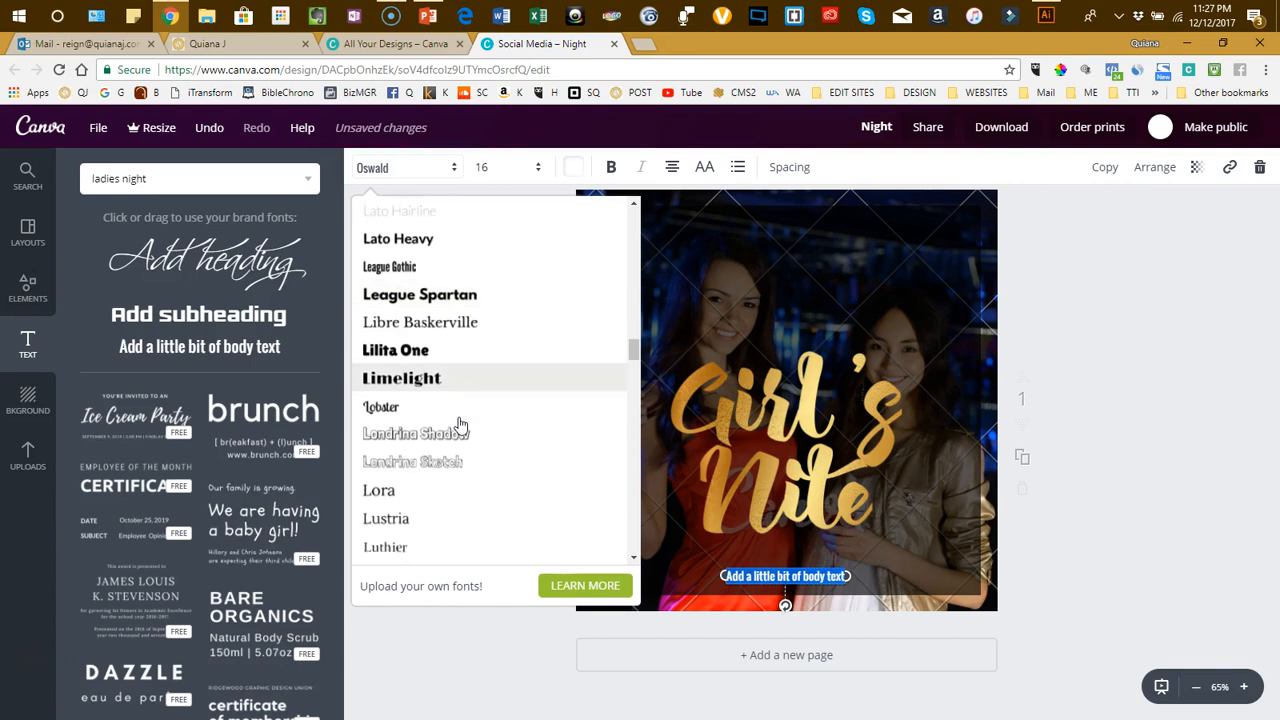
{"action": "scroll", "coordinate": [460, 425], "scroll_direction": "down", "scroll_amount": 14}
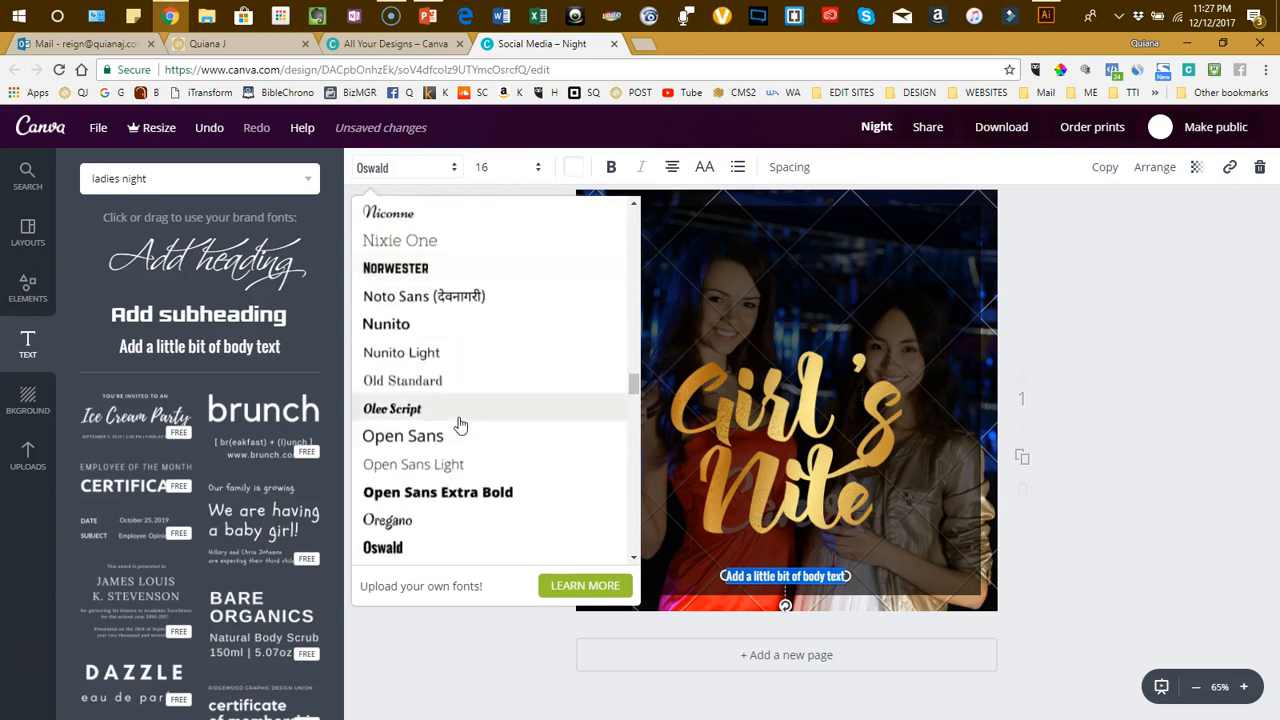
{"action": "scroll", "coordinate": [460, 425], "scroll_direction": "down", "scroll_amount": 5}
{"action": "left_click", "coordinate": [446, 371]}
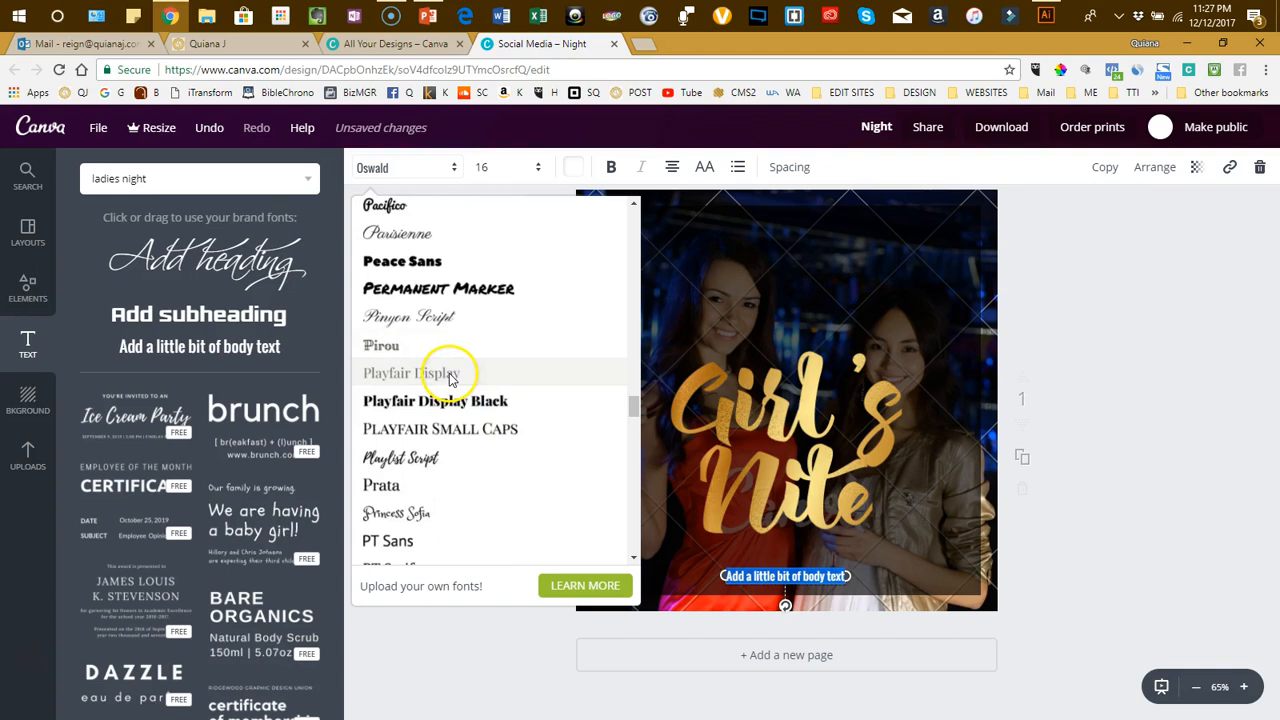
{"action": "left_click", "coordinate": [611, 170]}
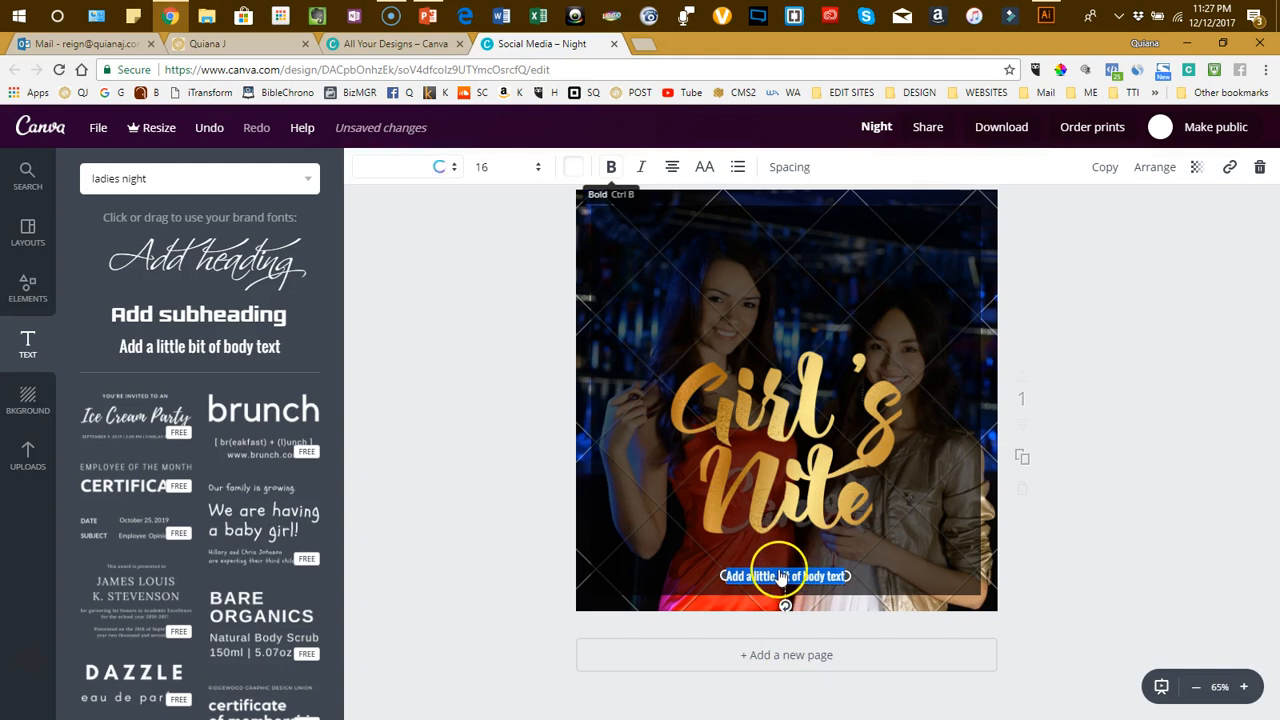
- Set the body text size to 32 and move the line slightly up beneath the gold lettering
{"action": "left_click", "coordinate": [486, 170]}
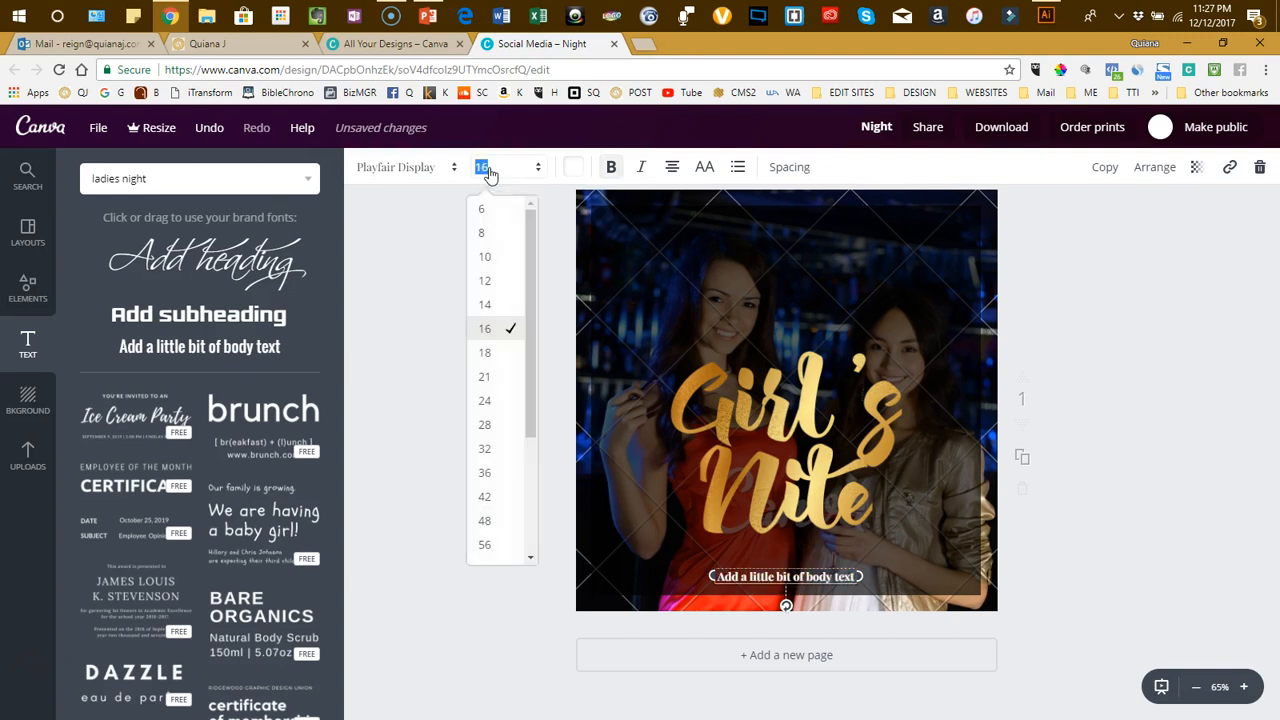
{"action": "left_click", "coordinate": [487, 449]}
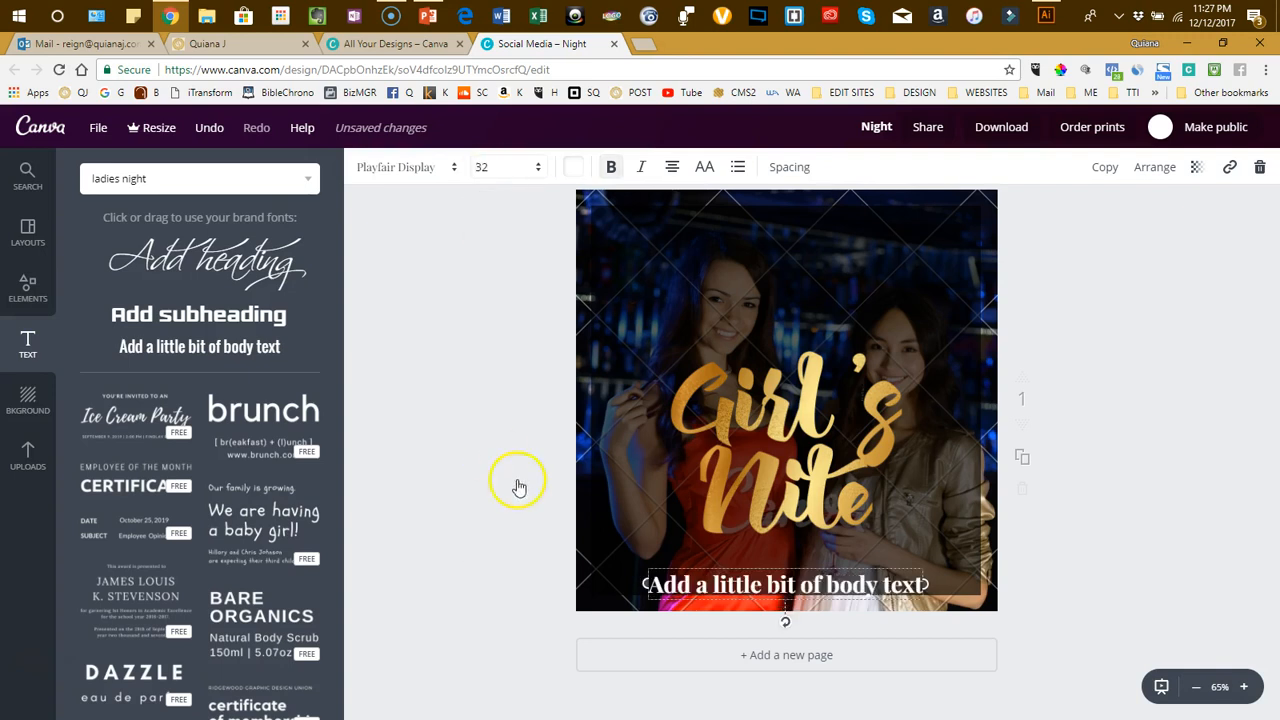
{"action": "left_click_drag", "start_coordinate": [743, 563], "coordinate": [743, 545]}
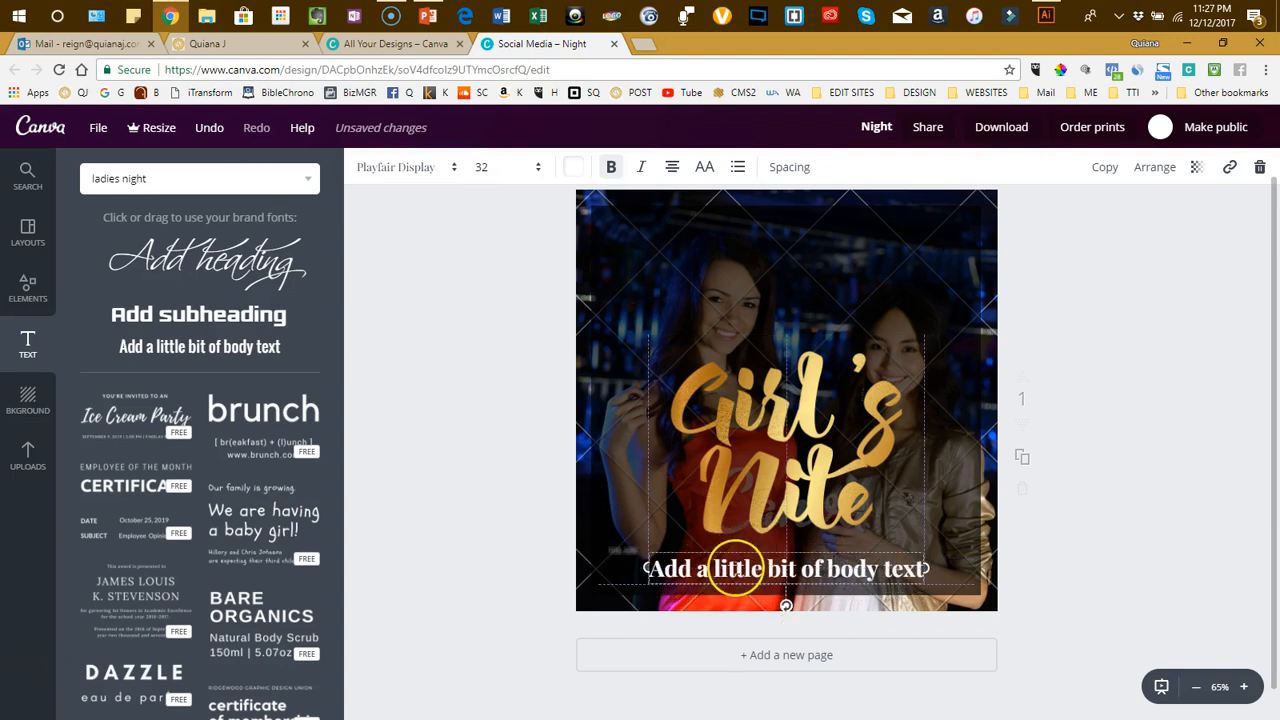
- Replace the body text with "Save the Date" and shift both the gold lettering and this line slightly up
{"action": "double_click", "coordinate": [736, 569]}
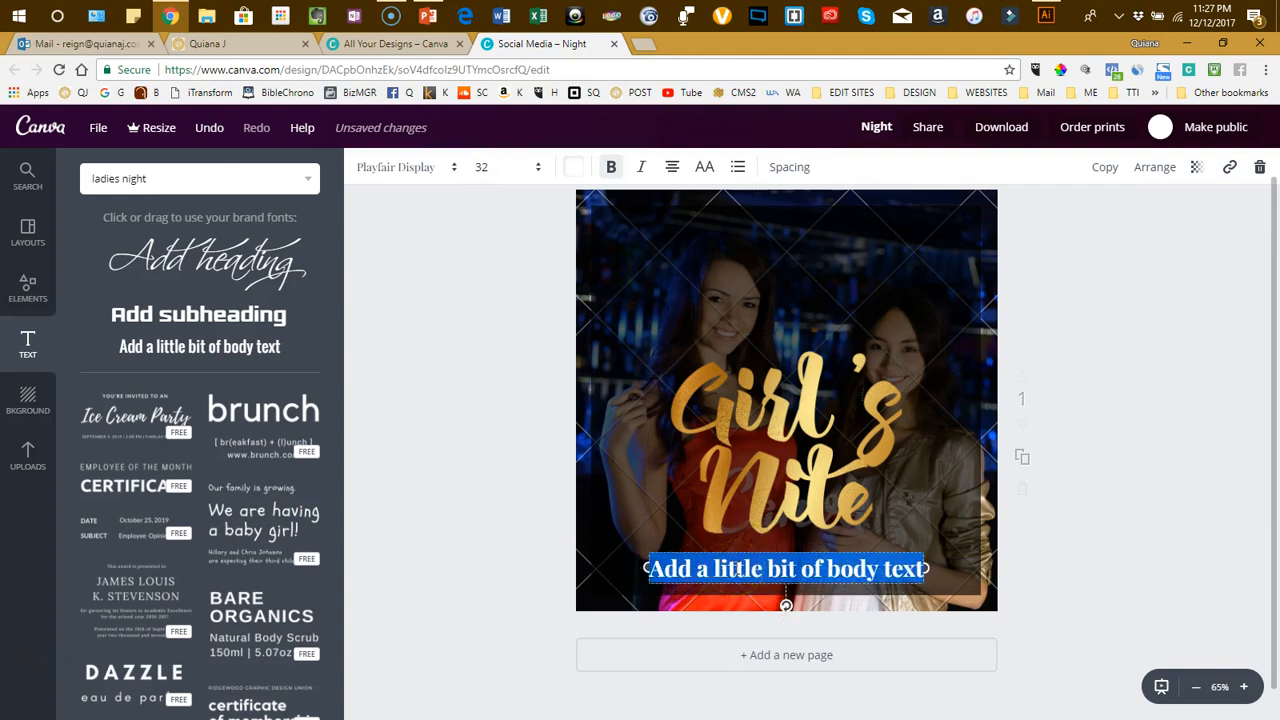
{"action": "type", "text": "Save the Date"}
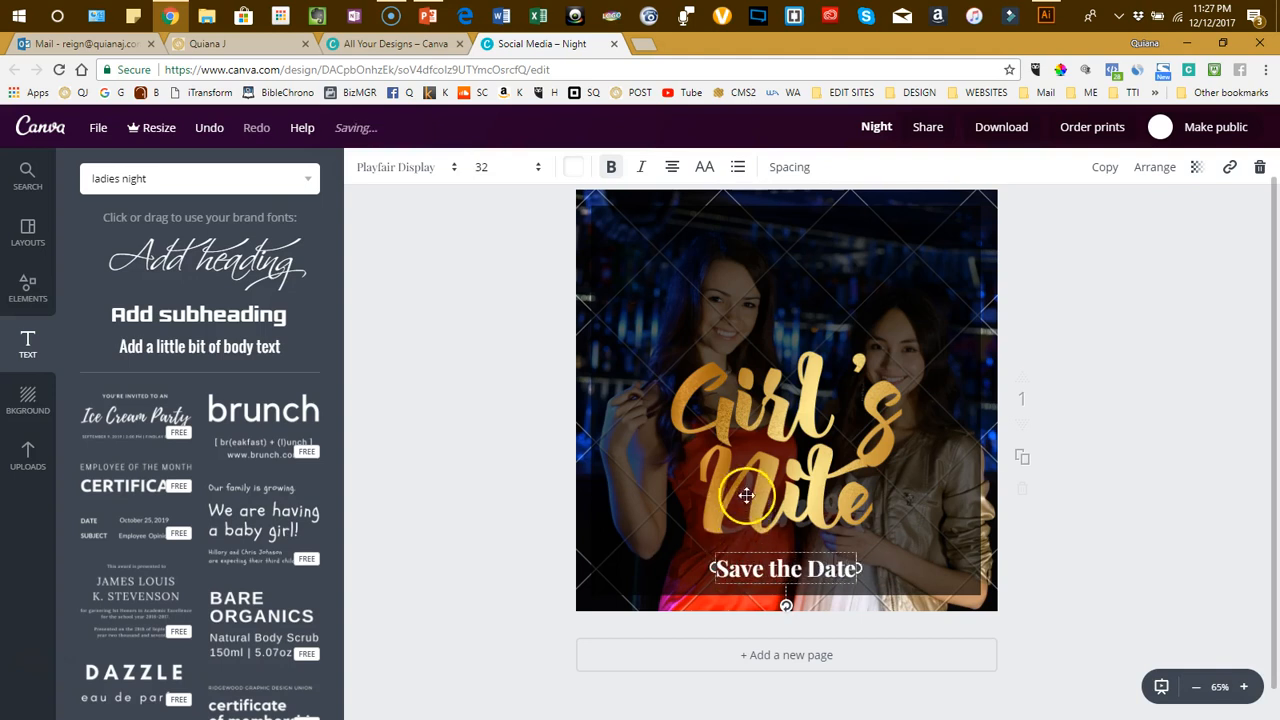
{"action": "left_click", "coordinate": [791, 449]}
{"action": "left_click_drag", "start_coordinate": [791, 449], "coordinate": [791, 438]}
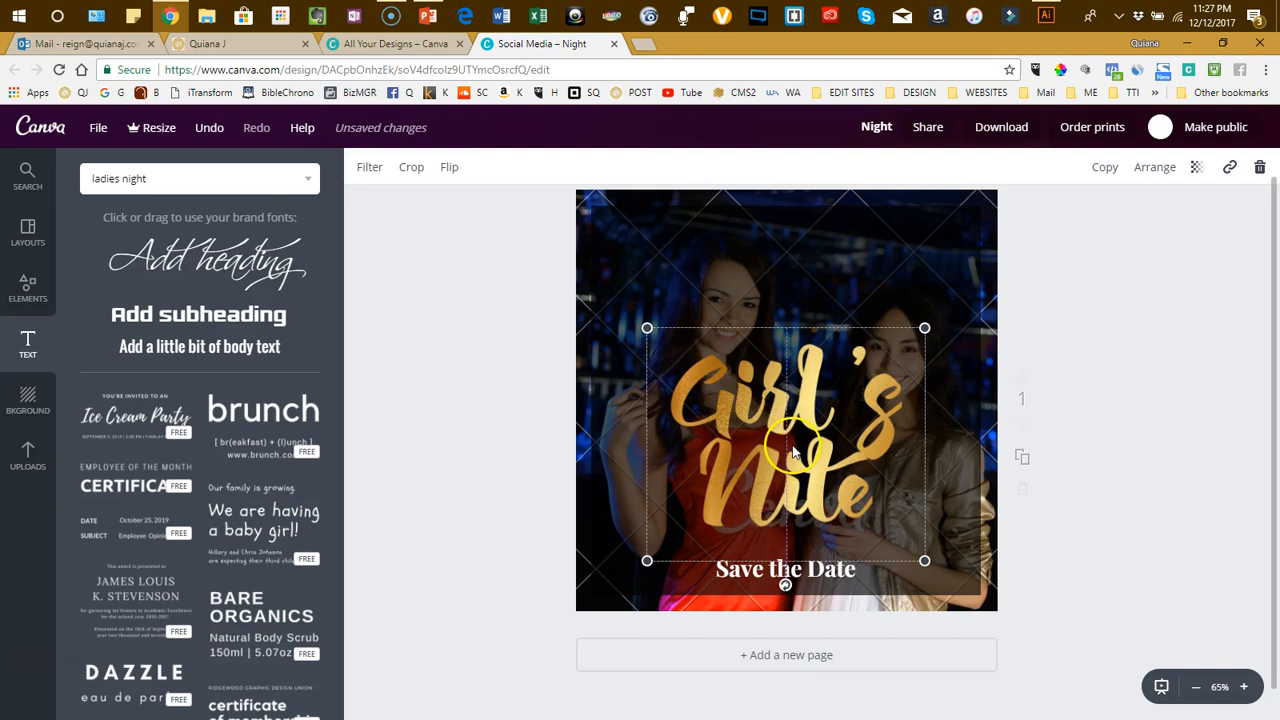
{"action": "left_click_drag", "start_coordinate": [820, 564], "coordinate": [820, 552]}
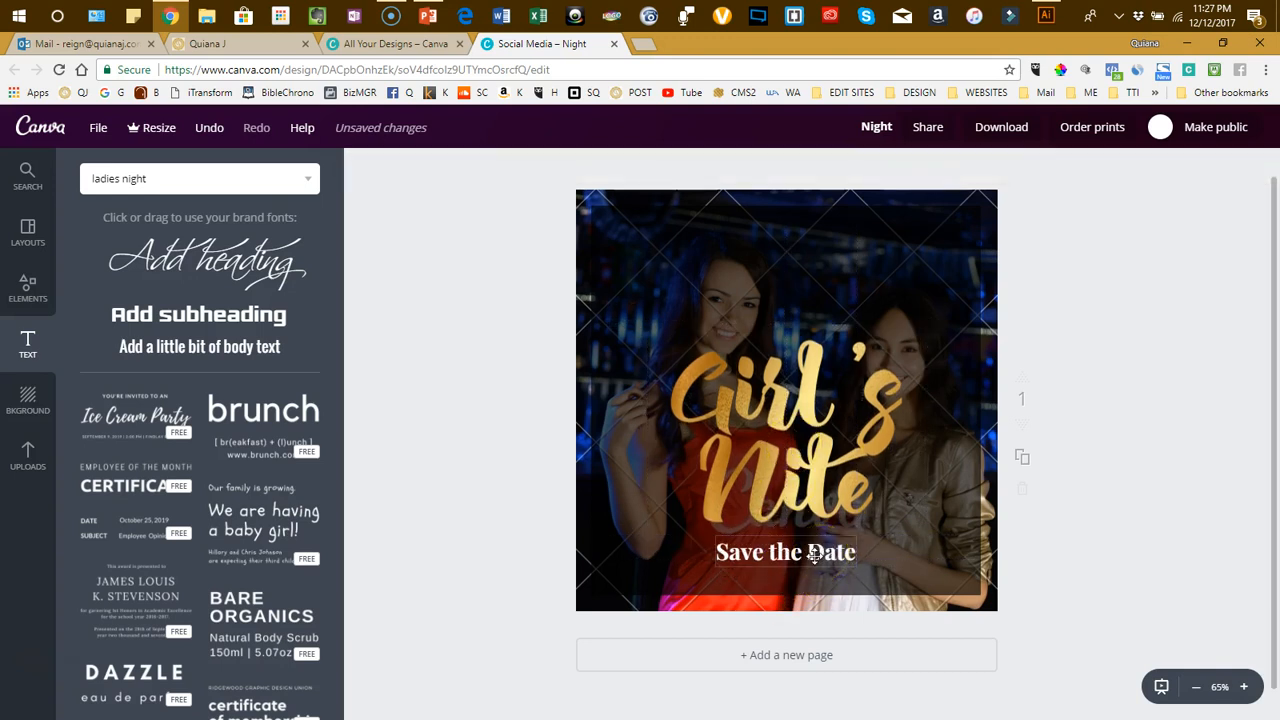
- Duplicate the "Save the Date" line and align the copy directly beneath the original
{"action": "left_click", "coordinate": [773, 551]}
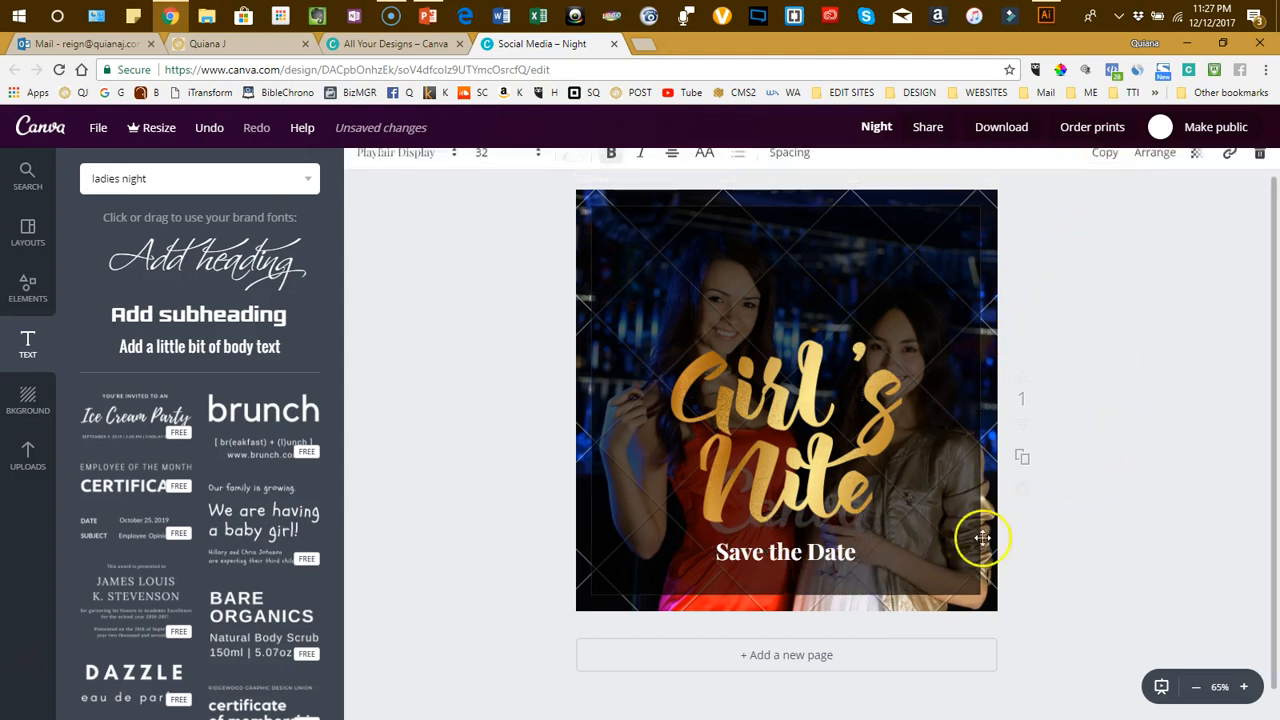
{"action": "left_click", "coordinate": [822, 574]}
{"action": "left_click", "coordinate": [1103, 506]}
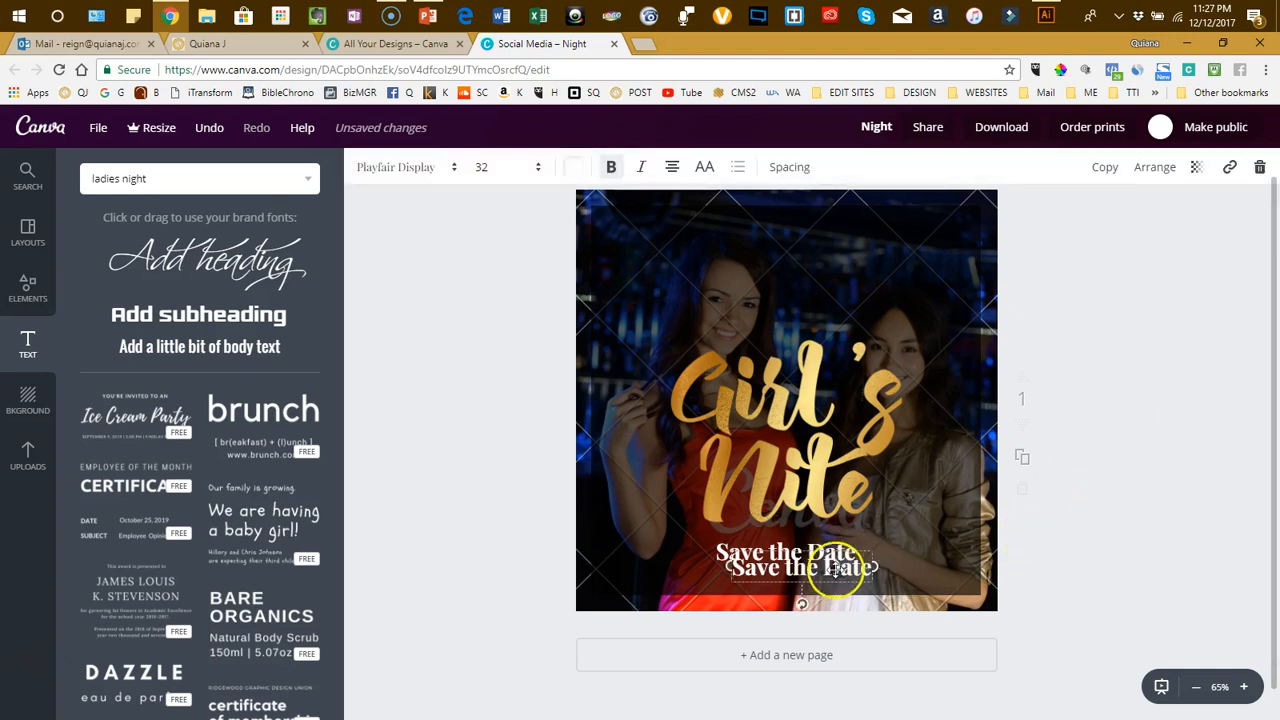
{"action": "left_click_drag", "start_coordinate": [801, 577], "coordinate": [791, 584]}
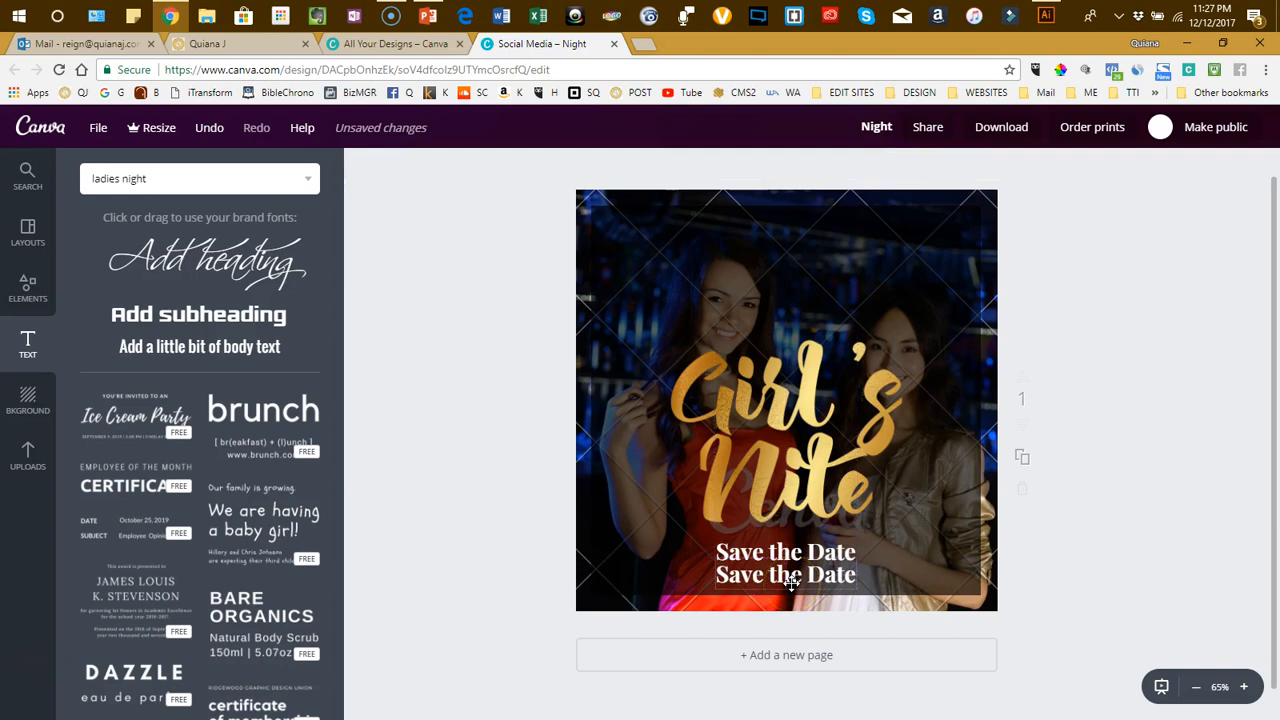
- Change the duplicated lower text line to the date 01.03.18
{"action": "left_click", "coordinate": [781, 577]}
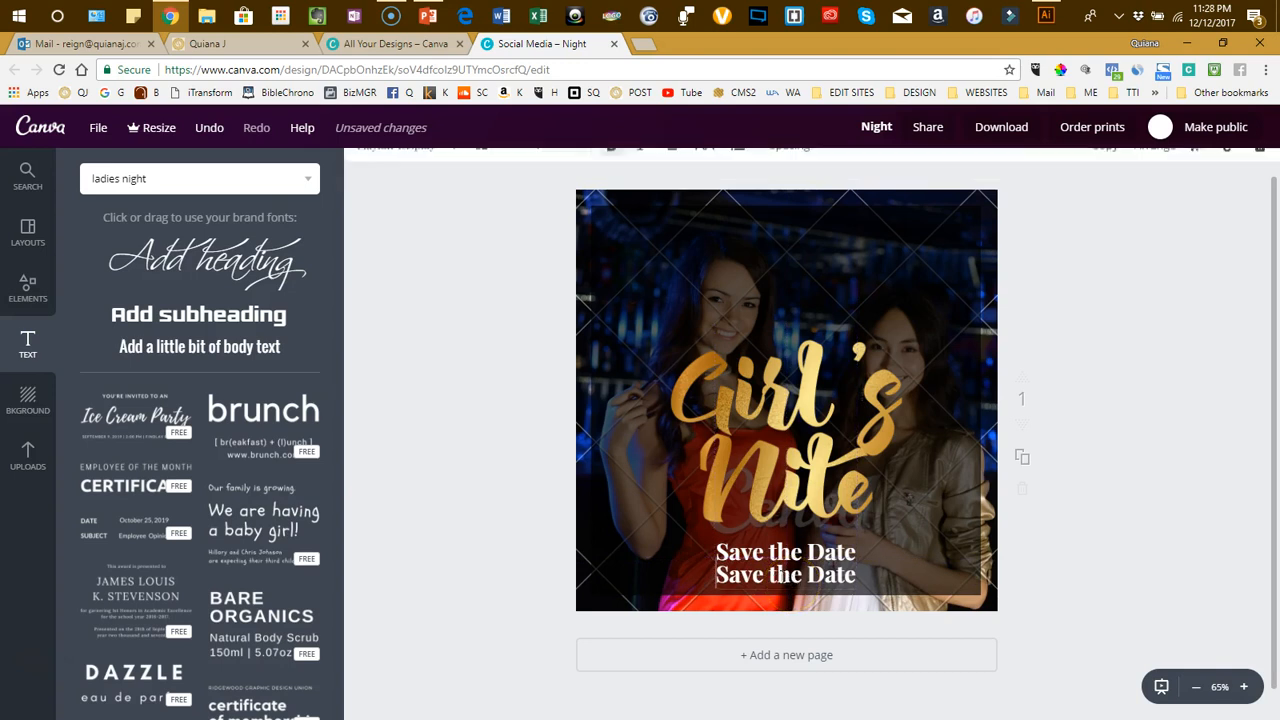
{"action": "triple_click", "coordinate": [781, 577]}
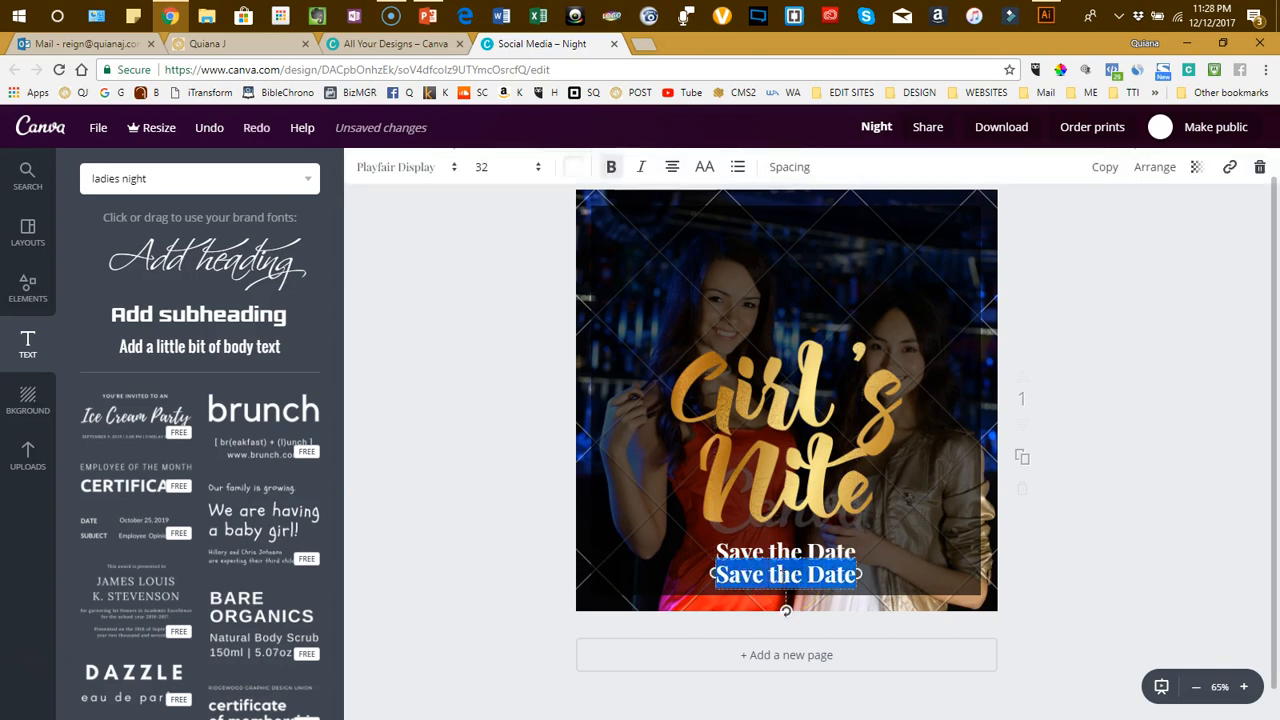
{"action": "type", "text": "01.03.18"}
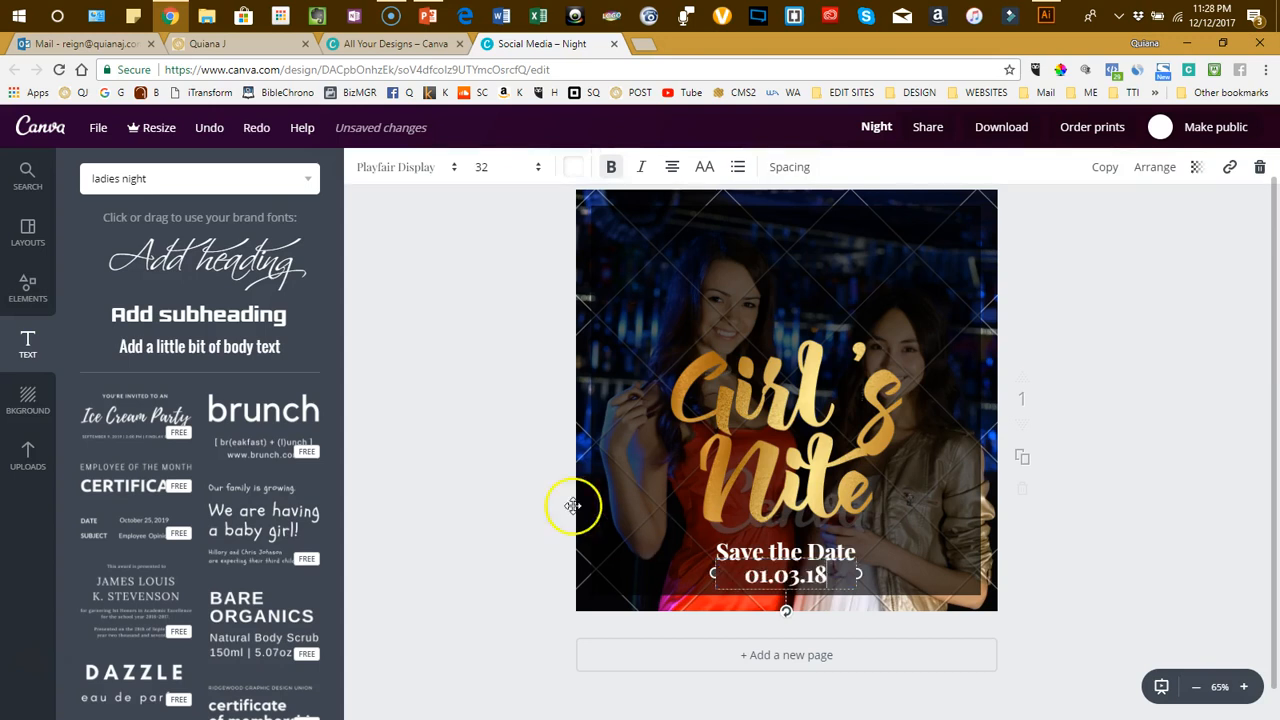
{"action": "left_click", "coordinate": [480, 444]}
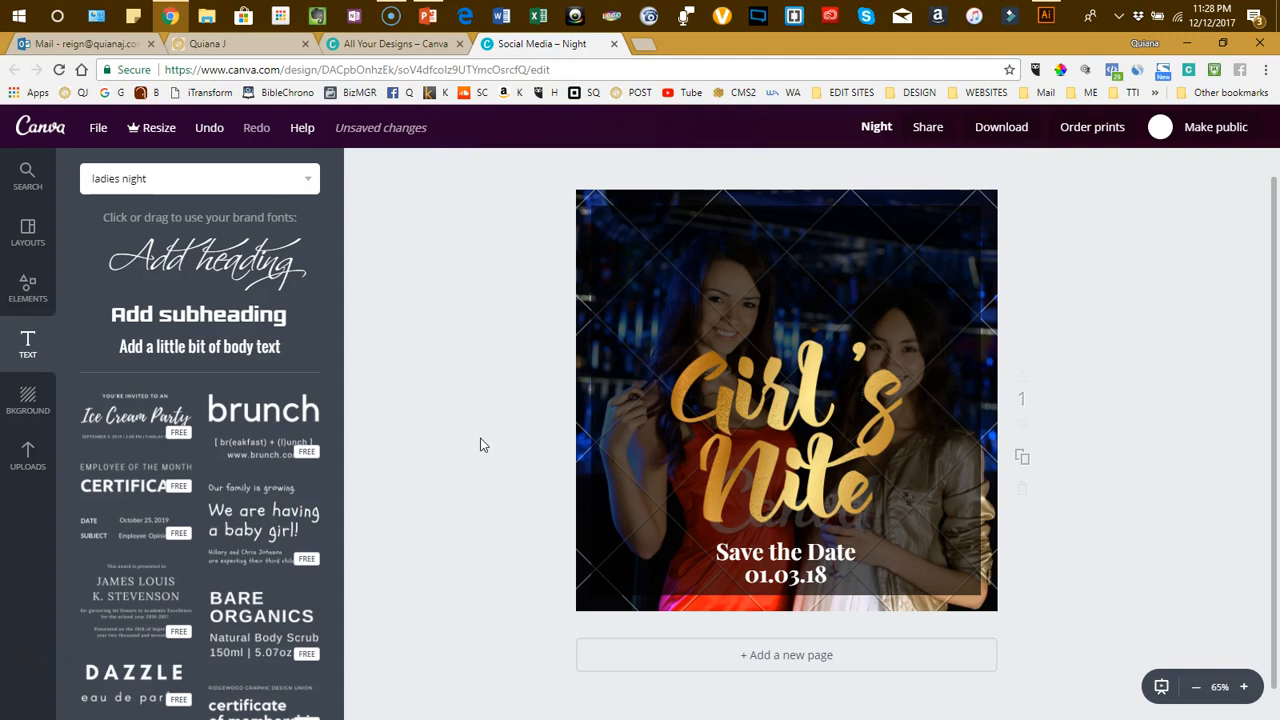
- Look through the uploaded images for the round gold QJ logo
{"action": "left_click", "coordinate": [27, 456]}
{"action": "scroll", "coordinate": [226, 503], "scroll_direction": "down", "scroll_amount": 3}
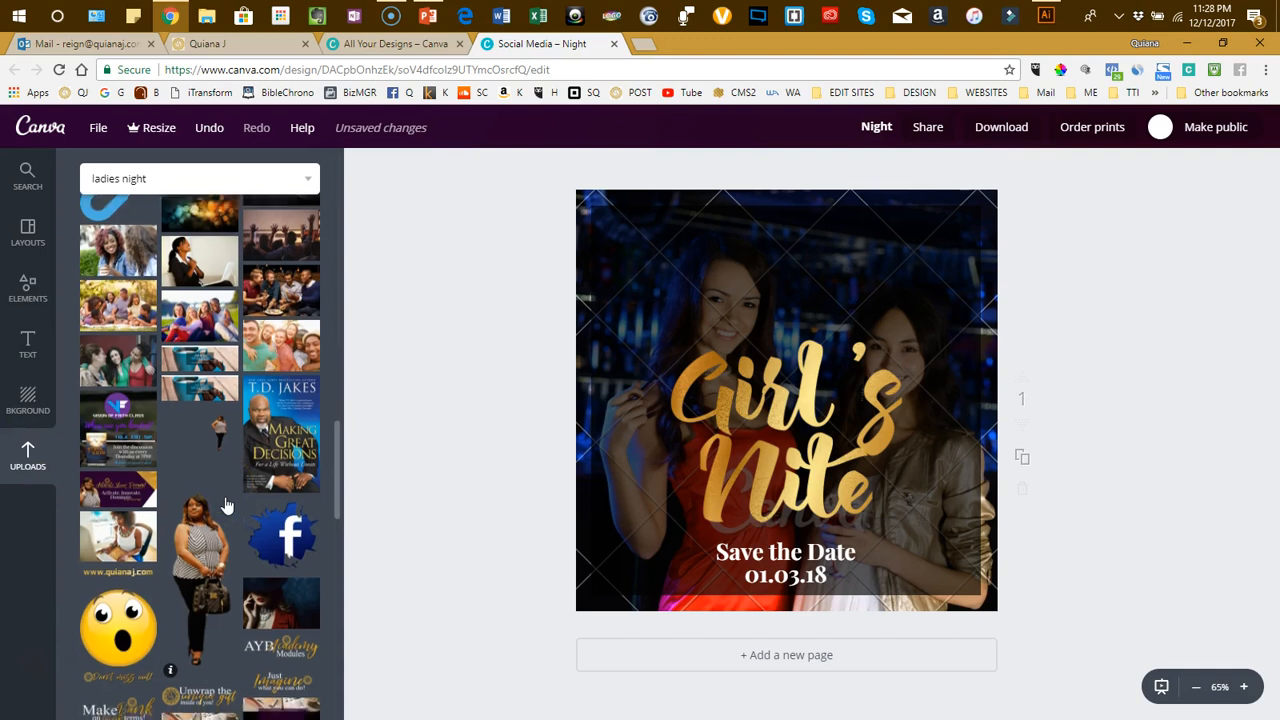
{"action": "scroll", "coordinate": [226, 503], "scroll_direction": "down", "scroll_amount": 10}
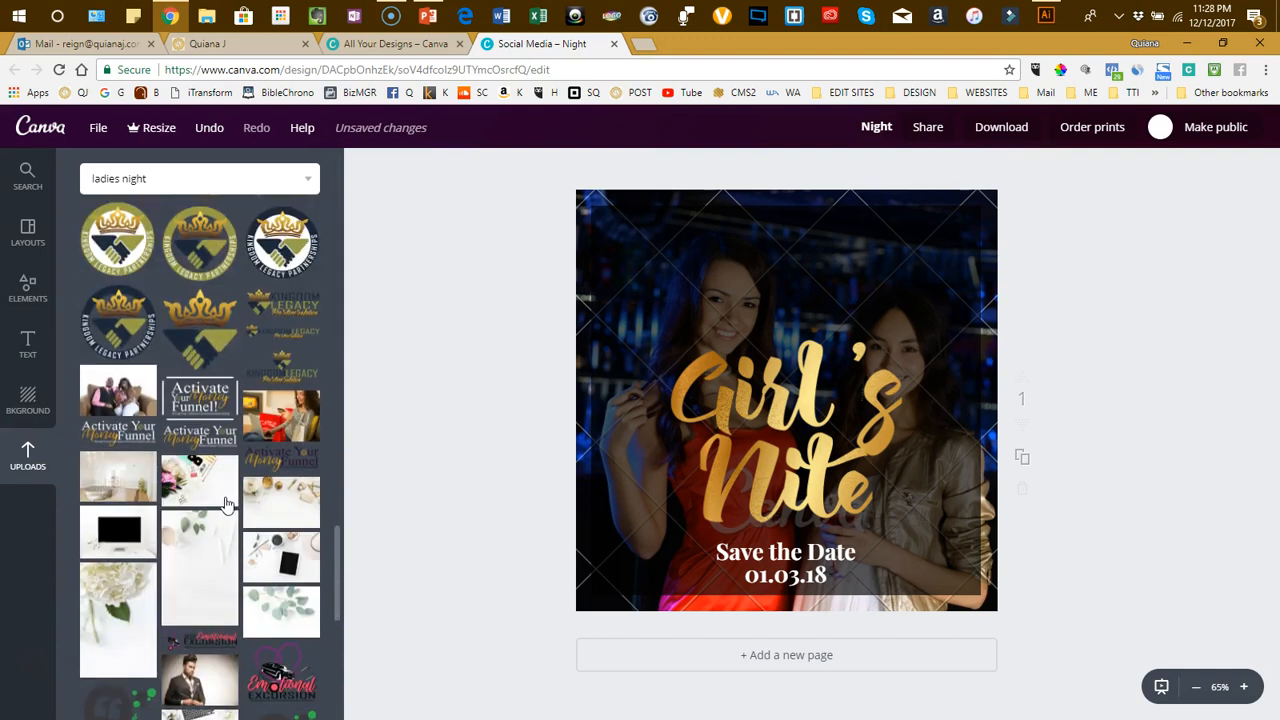
{"action": "scroll", "coordinate": [226, 503], "scroll_direction": "down", "scroll_amount": 1}
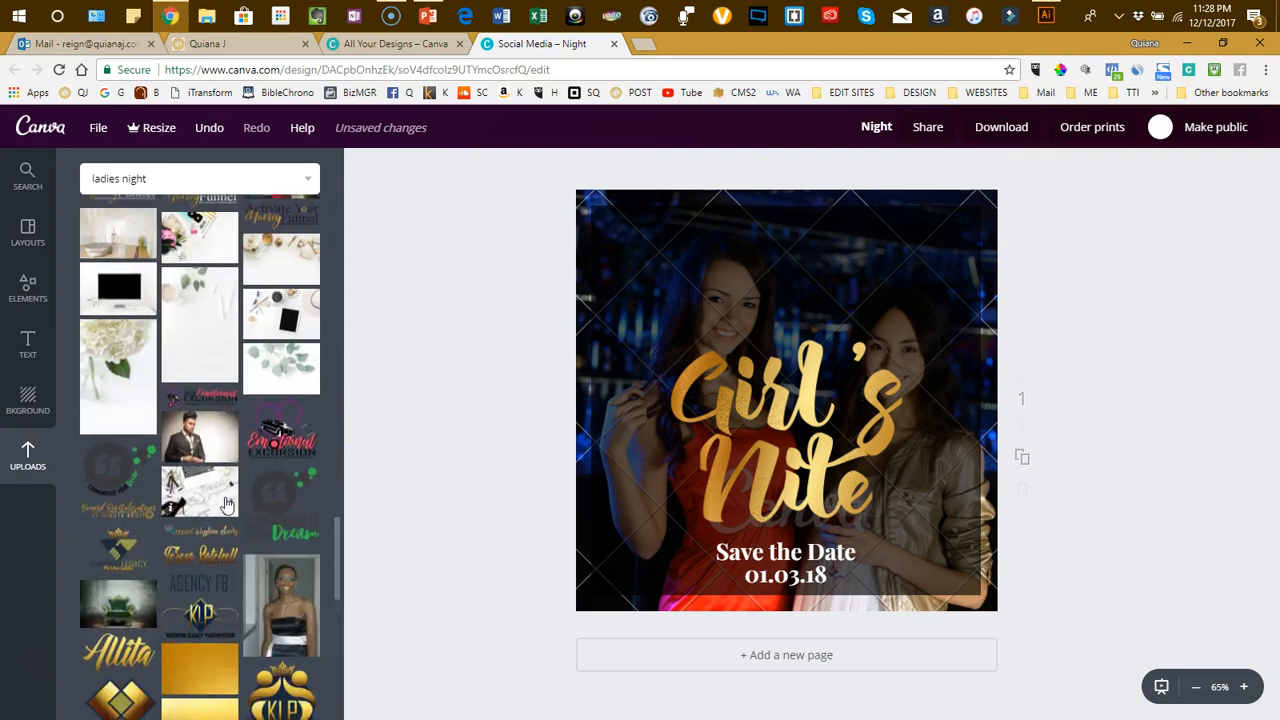
{"action": "scroll", "coordinate": [226, 503], "scroll_direction": "up", "scroll_amount": 10}
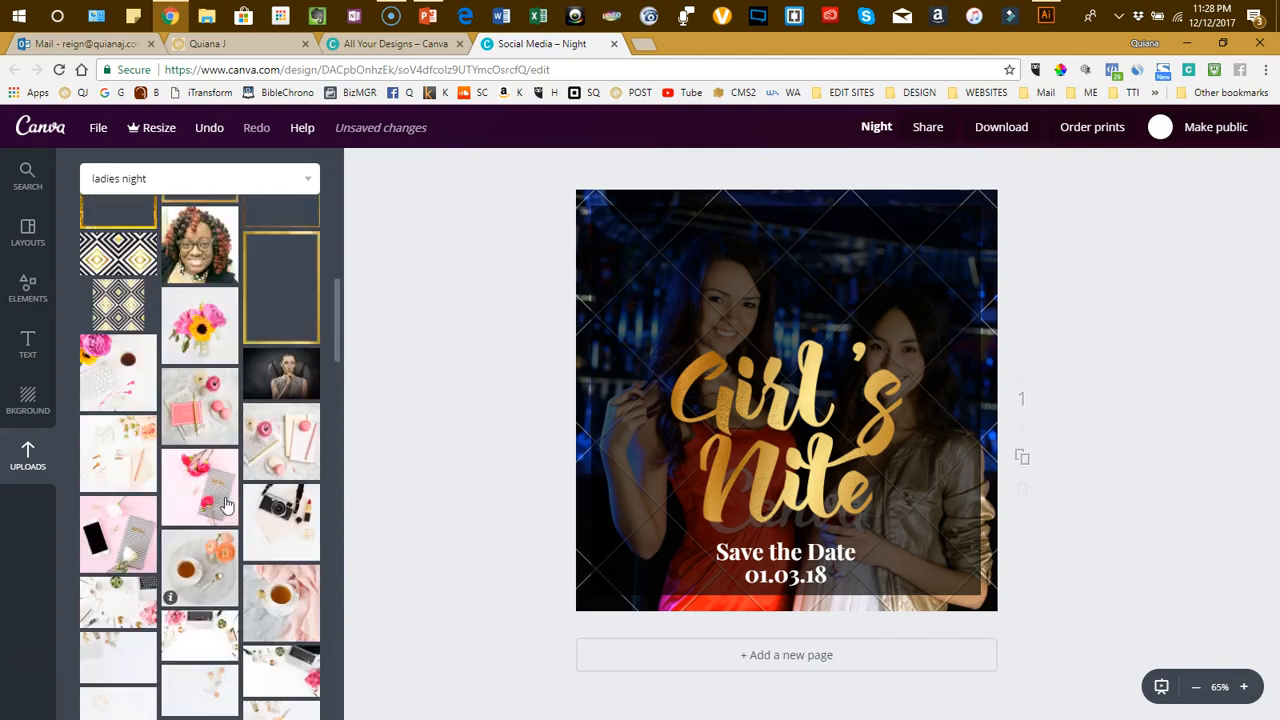
{"action": "scroll", "coordinate": [226, 503], "scroll_direction": "up", "scroll_amount": 15}
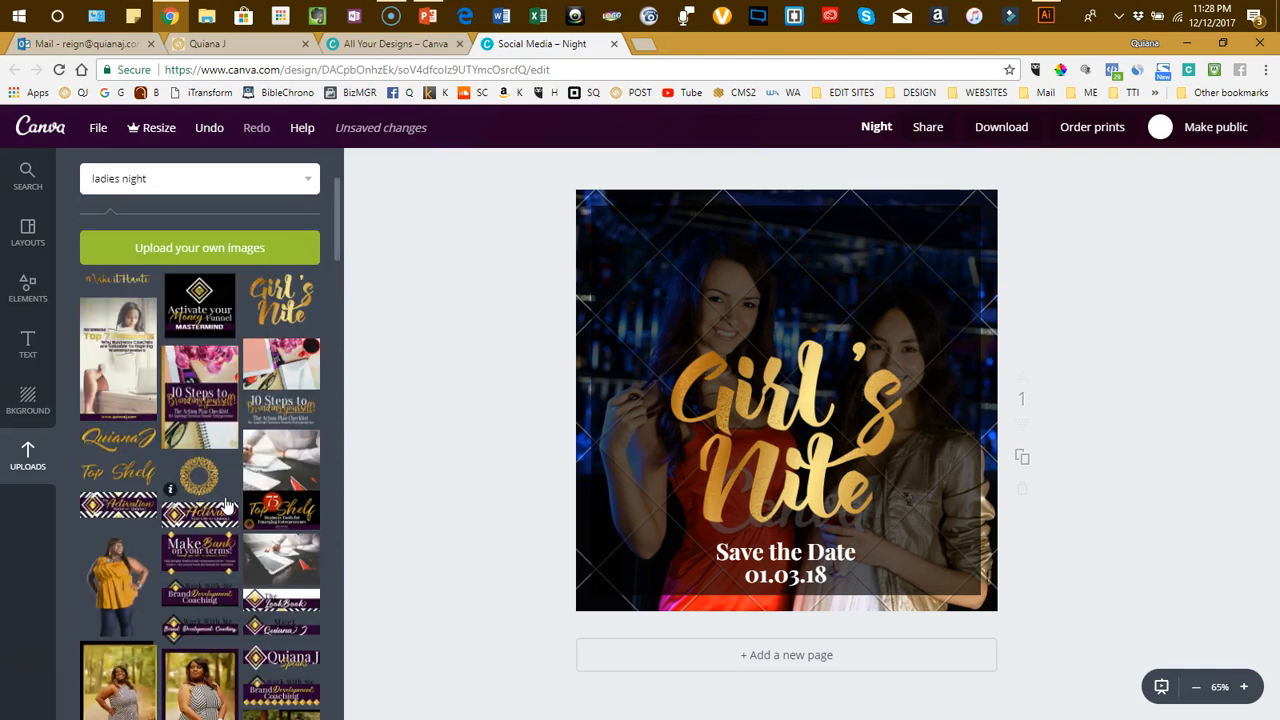
{"action": "scroll", "coordinate": [235, 390], "scroll_direction": "up", "scroll_amount": 3}
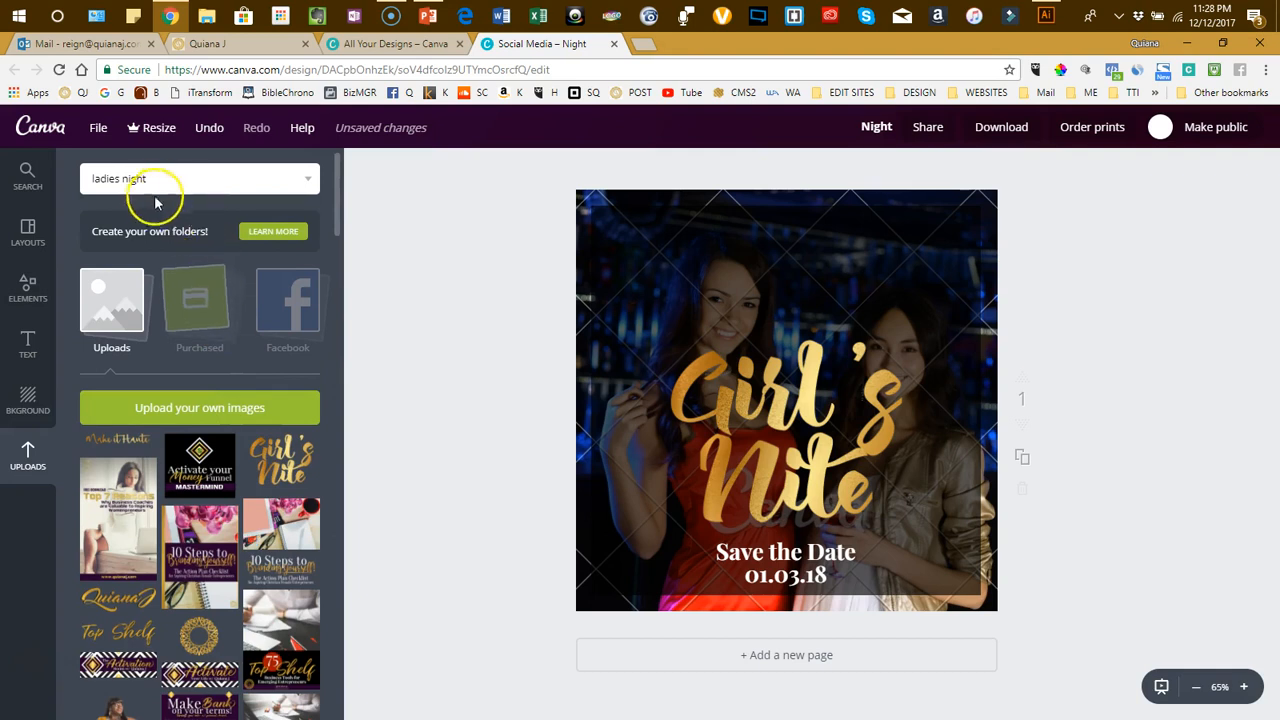
{"action": "scroll", "coordinate": [223, 543], "scroll_direction": "down", "scroll_amount": 10}
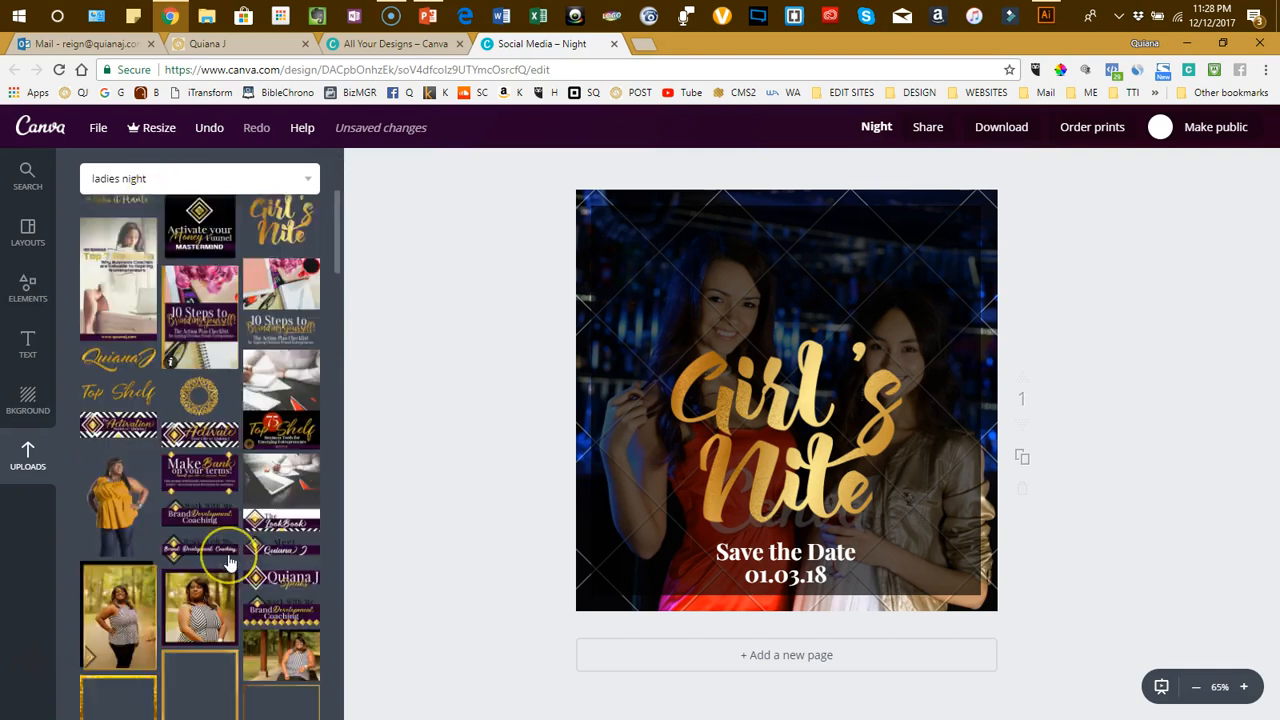
{"action": "scroll", "coordinate": [228, 563], "scroll_direction": "down", "scroll_amount": 15}
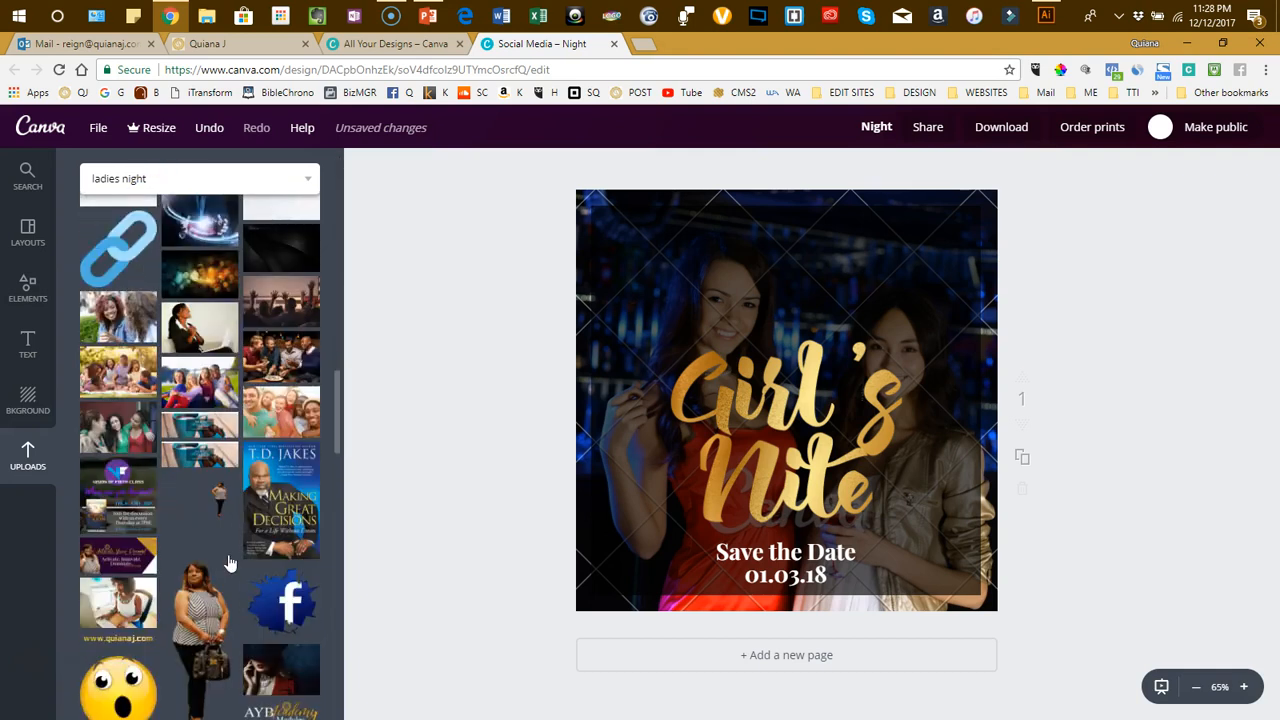
{"action": "scroll", "coordinate": [228, 563], "scroll_direction": "down", "scroll_amount": 1}
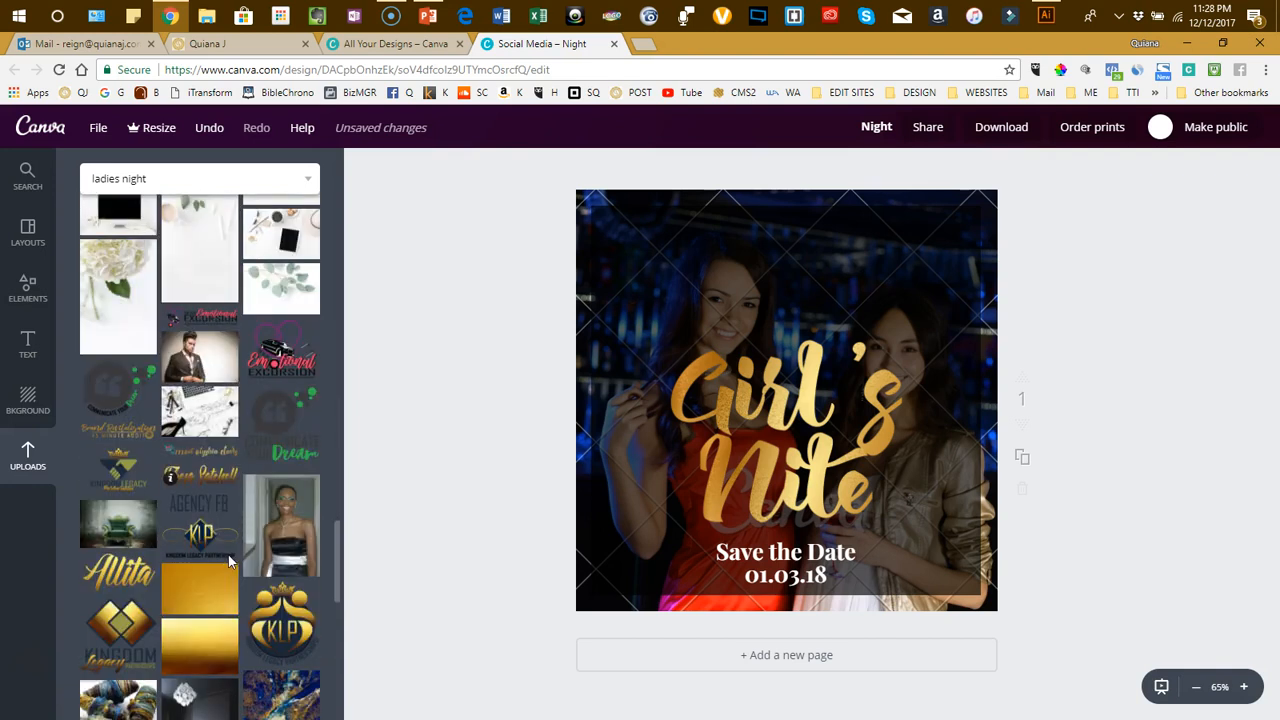
{"action": "scroll", "coordinate": [228, 563], "scroll_direction": "down", "scroll_amount": 10}
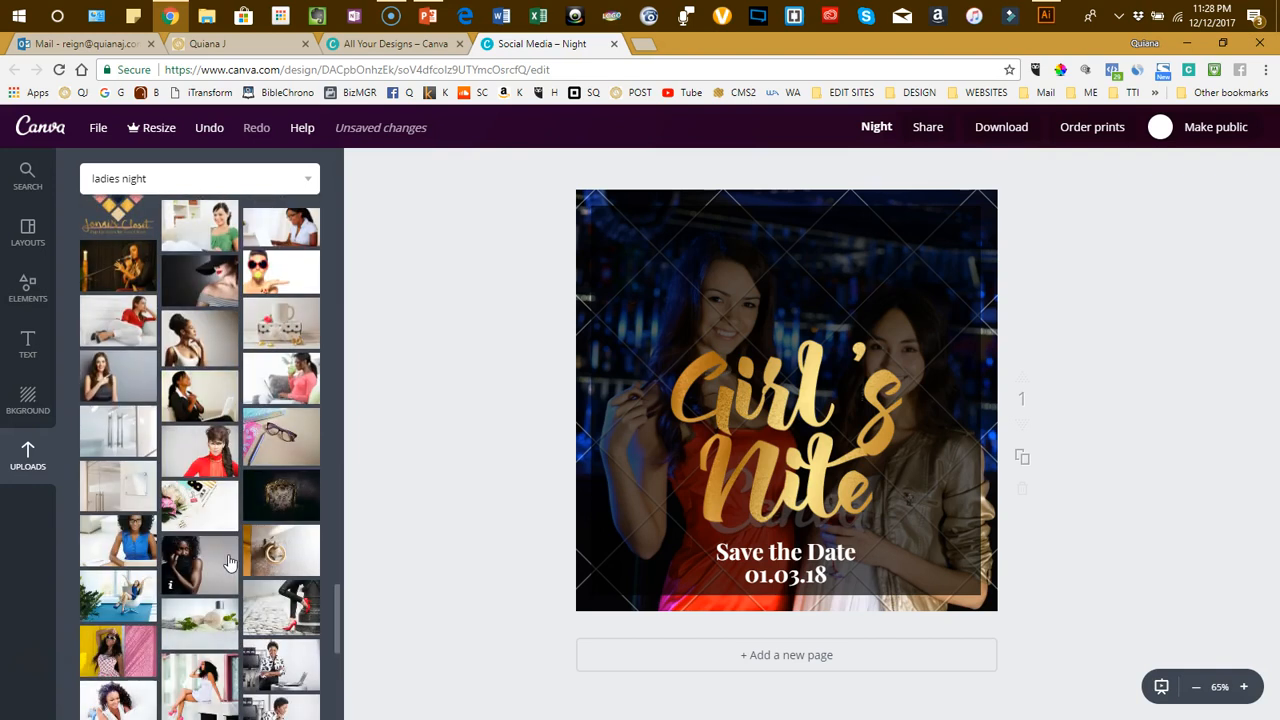
{"action": "scroll", "coordinate": [228, 563], "scroll_direction": "down", "scroll_amount": 10}
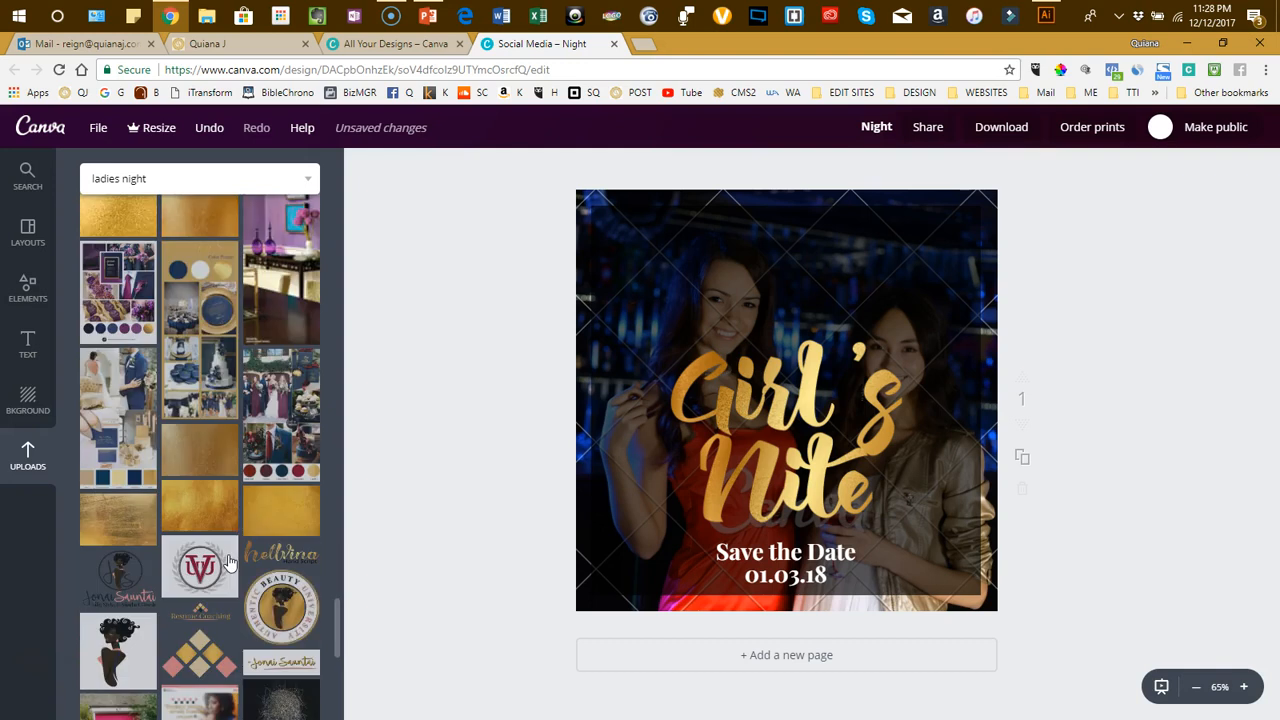
{"action": "scroll", "coordinate": [228, 563], "scroll_direction": "down", "scroll_amount": 5}
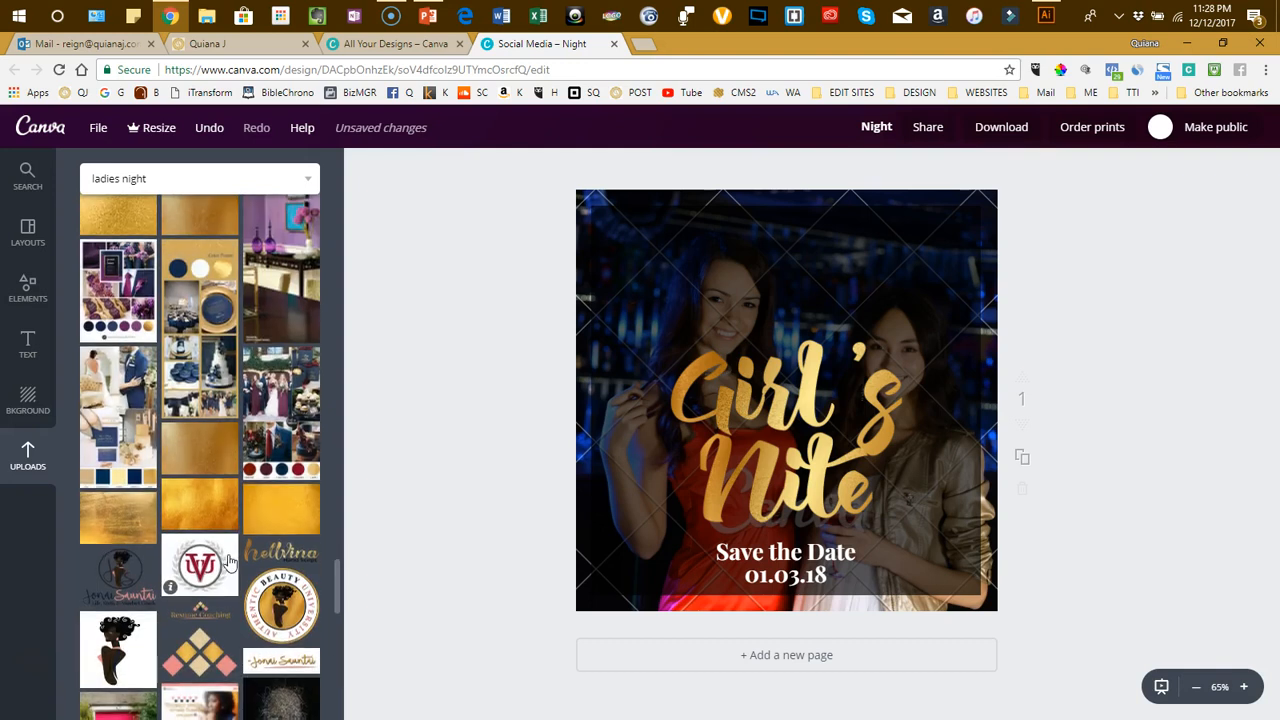
{"action": "scroll", "coordinate": [228, 563], "scroll_direction": "down", "scroll_amount": 3}
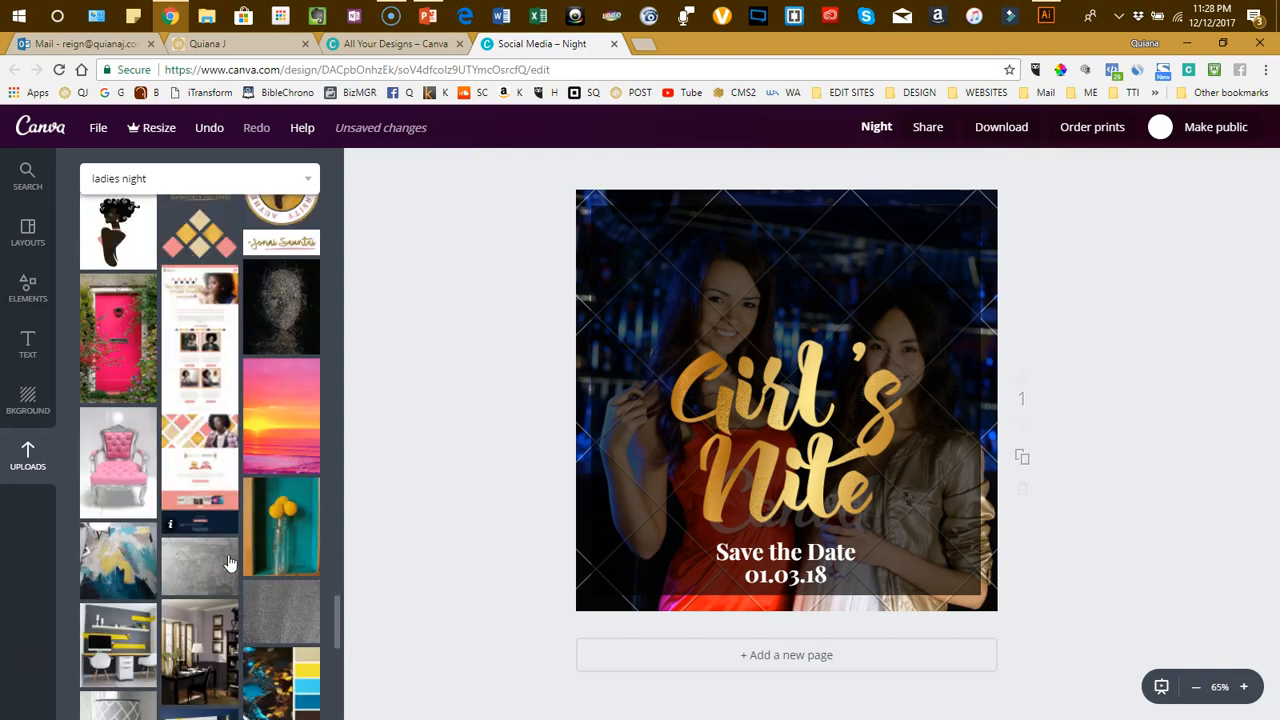
{"action": "scroll", "coordinate": [228, 557], "scroll_direction": "down", "scroll_amount": 8}
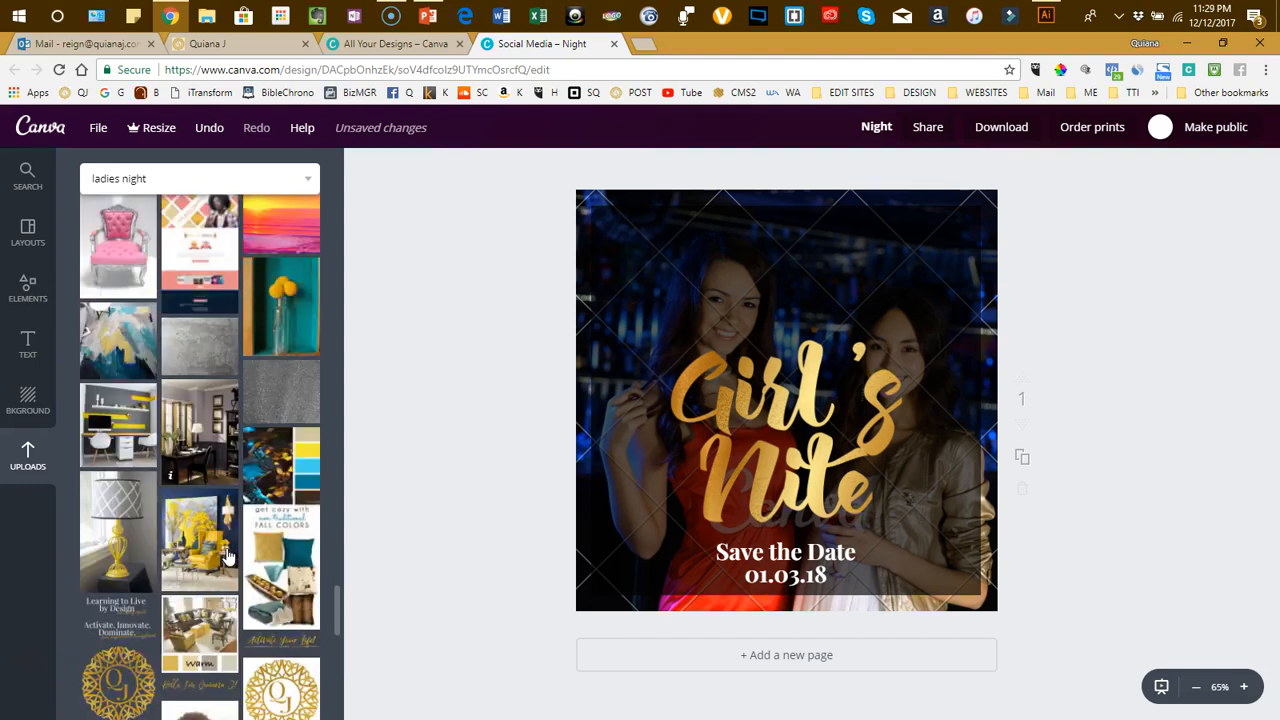
{"action": "scroll", "coordinate": [120, 286], "scroll_direction": "down", "scroll_amount": 4}
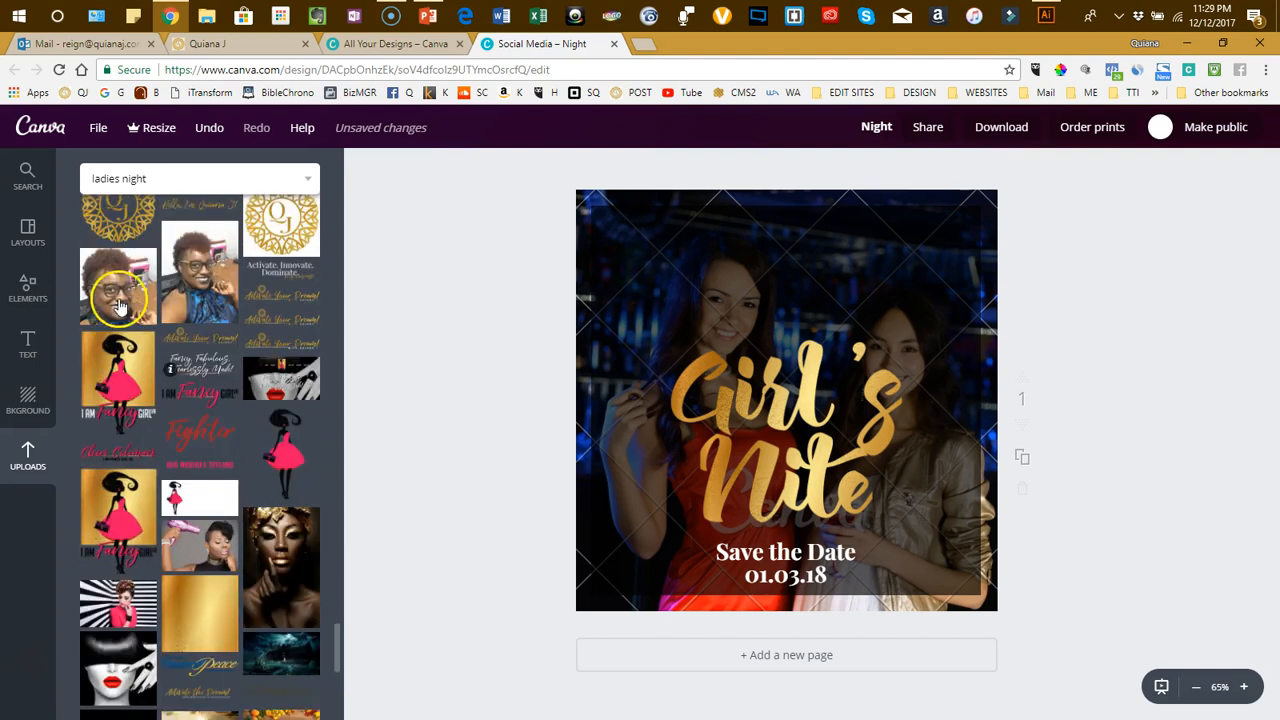
{"action": "left_click", "coordinate": [125, 228]}
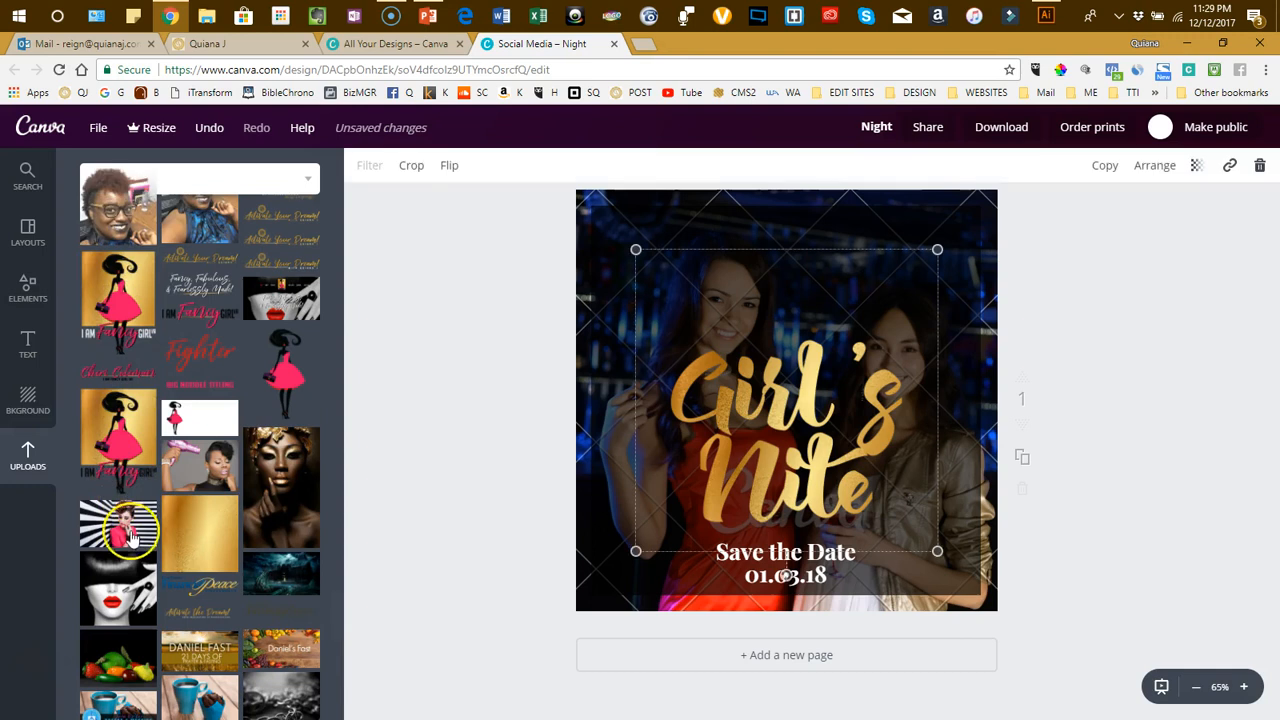
{"action": "scroll", "coordinate": [150, 567], "scroll_direction": "up", "scroll_amount": 2}
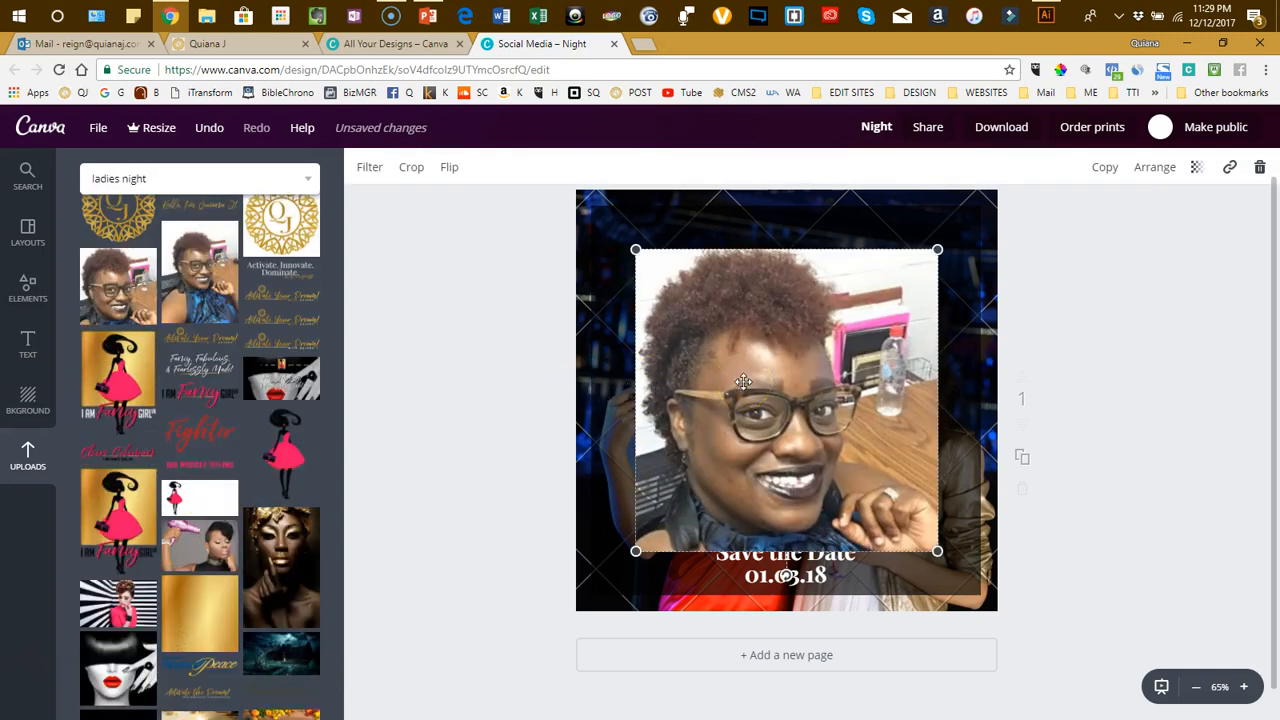
{"action": "key", "text": "Delete"}
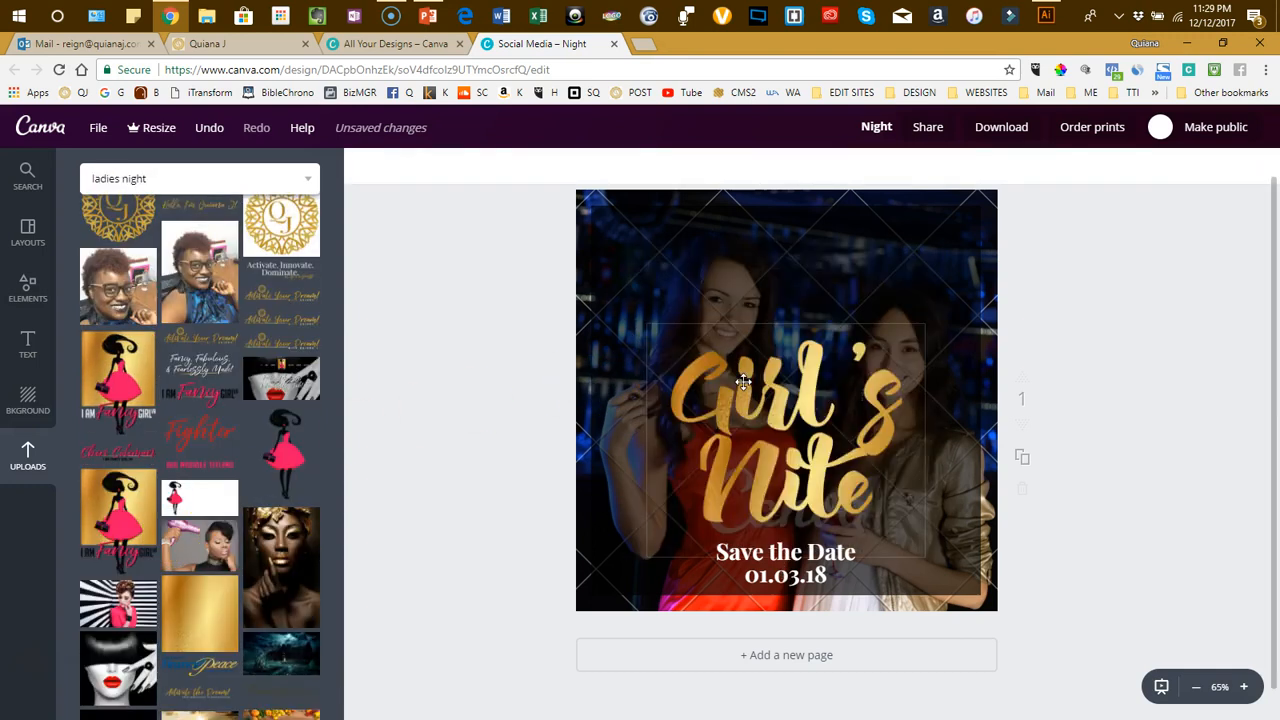
- Add the transparent round gold QJ logo, shrink it to a small badge and place it in the design's lower-right corner
{"action": "left_click", "coordinate": [117, 218]}
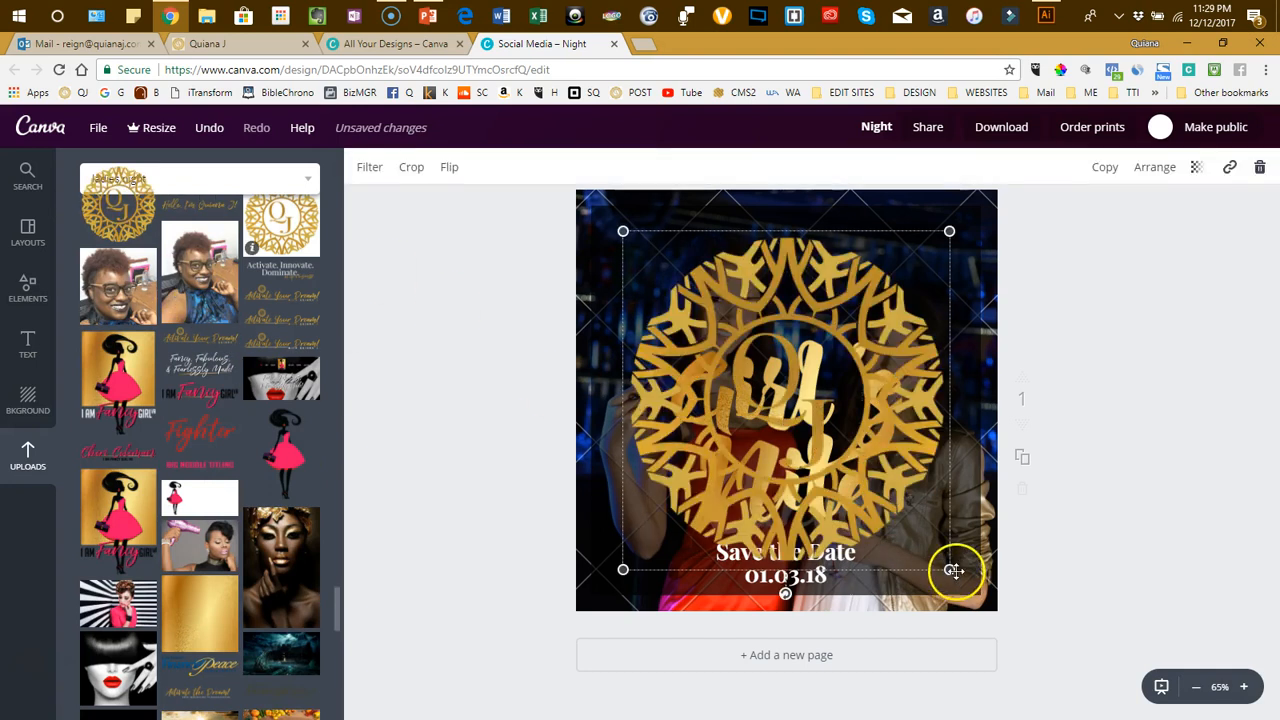
{"action": "left_click_drag", "start_coordinate": [950, 569], "coordinate": [640, 418]}
{"action": "left_click_drag", "start_coordinate": [790, 462], "coordinate": [927, 564]}
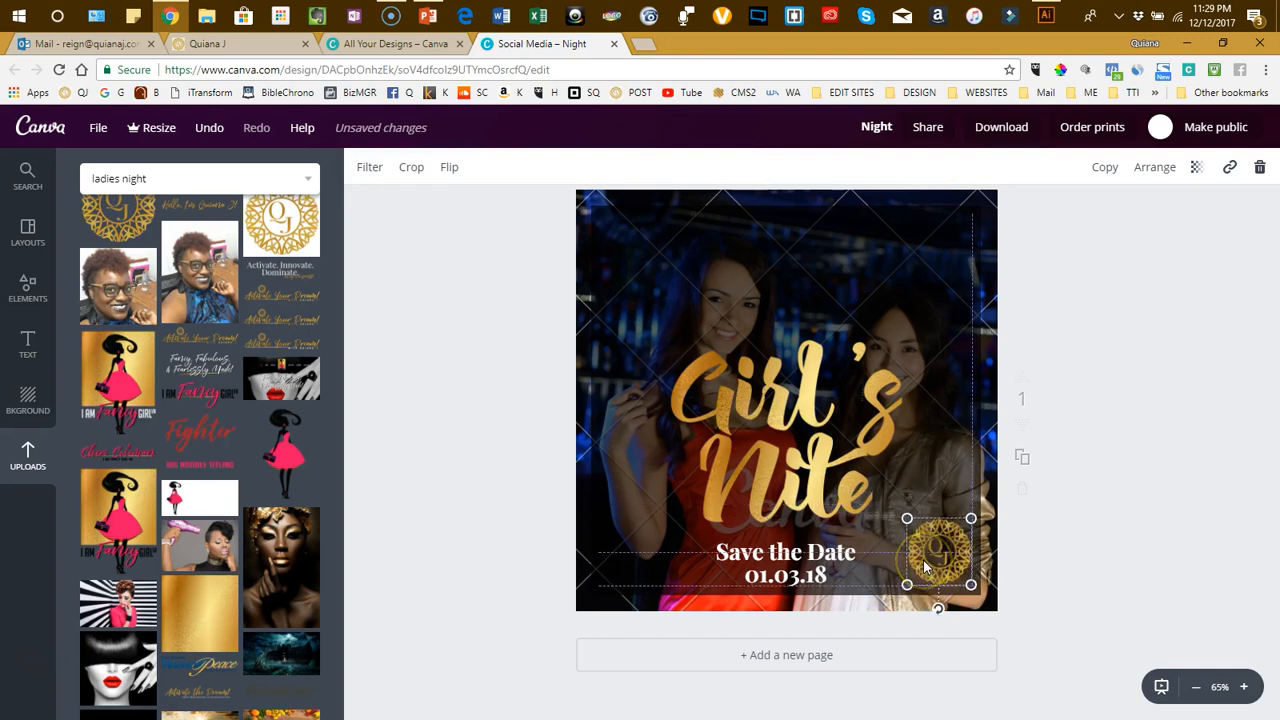
{"action": "left_click", "coordinate": [1140, 510]}
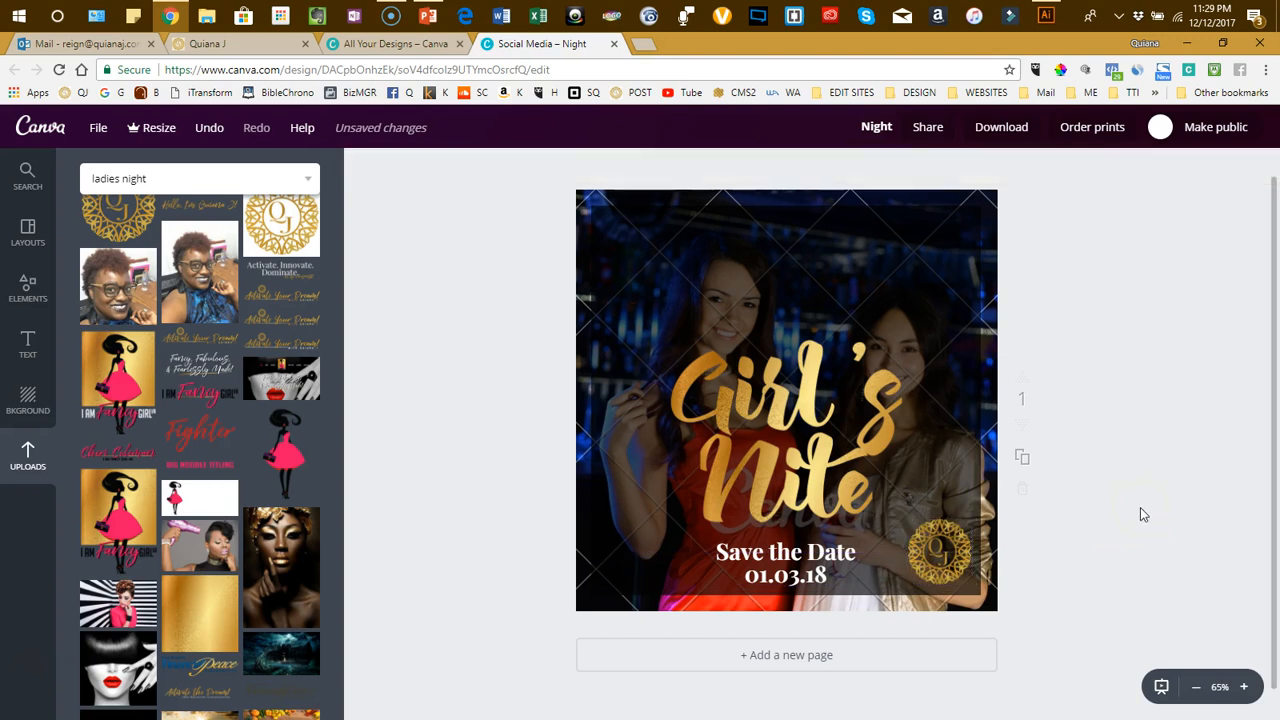
- Duplicate the page and delete the "Girl's Nite" lettering, the dark overlay and the nightclub photo from the copy
{"action": "left_click", "coordinate": [1025, 466]}
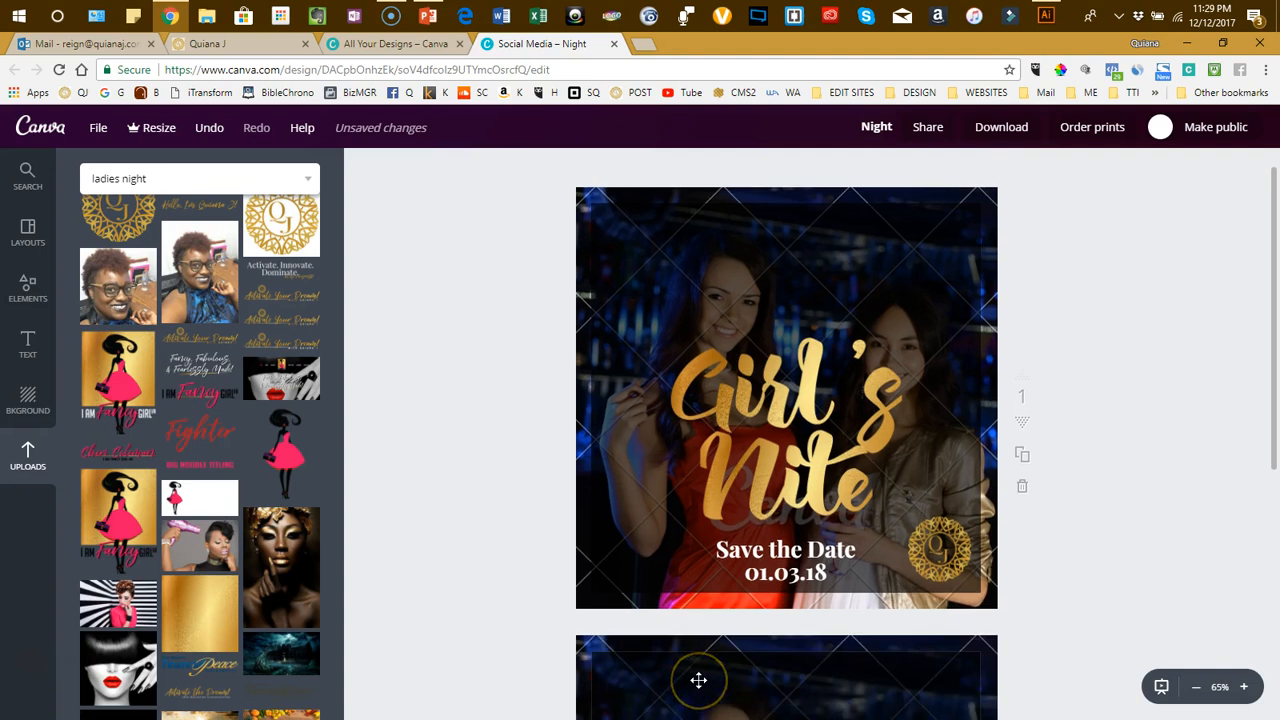
{"action": "scroll", "coordinate": [698, 680], "scroll_direction": "down", "scroll_amount": 3}
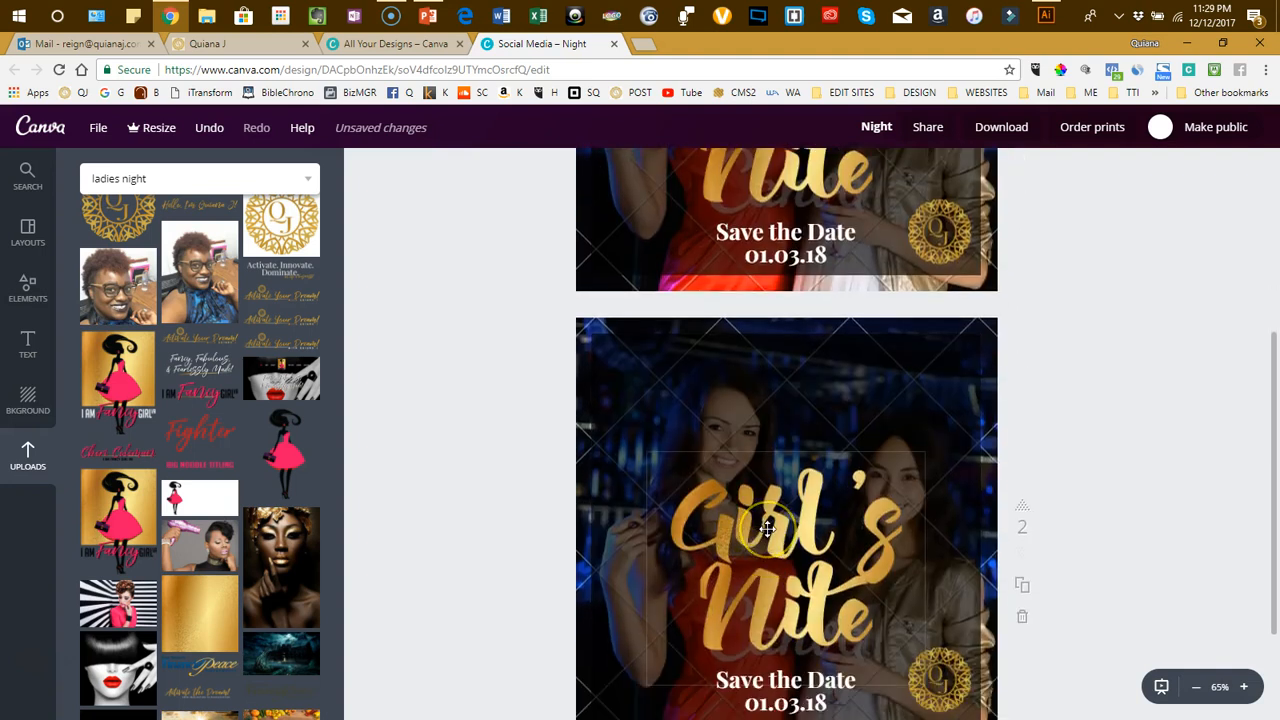
{"action": "left_click", "coordinate": [768, 530]}
{"action": "key", "text": "Delete"}
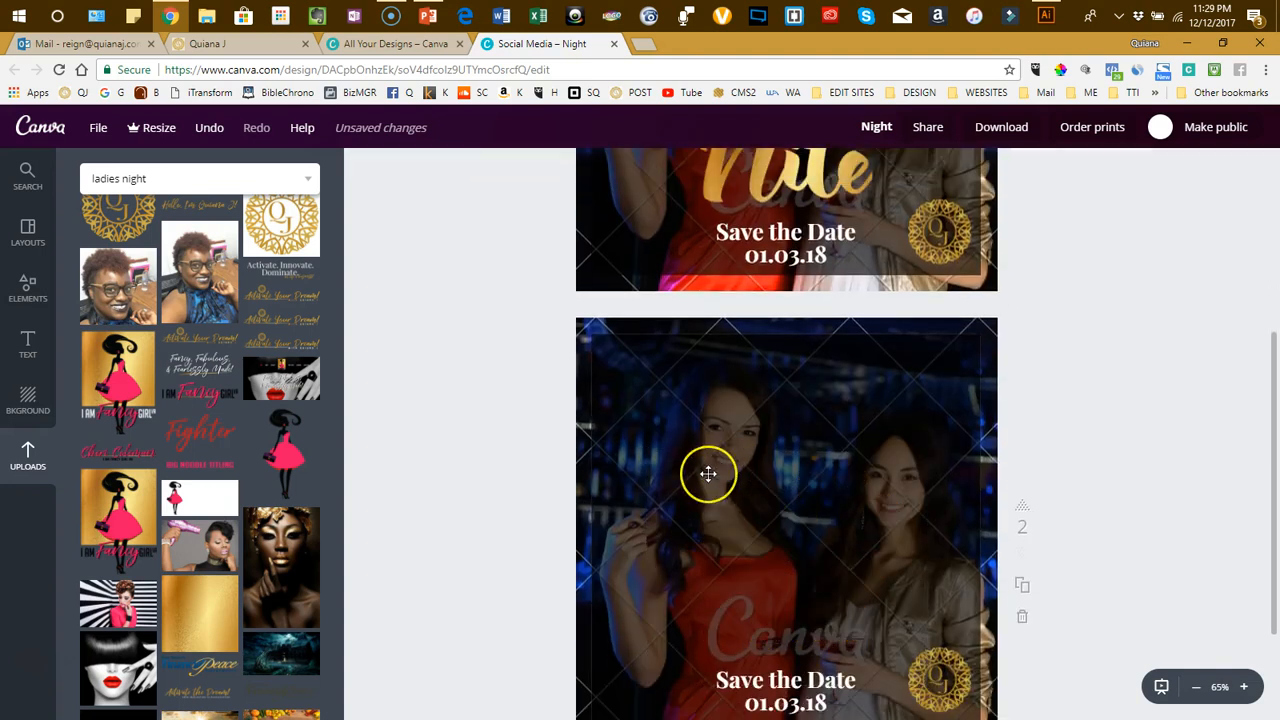
{"action": "left_click", "coordinate": [708, 473]}
{"action": "key", "text": "Delete"}
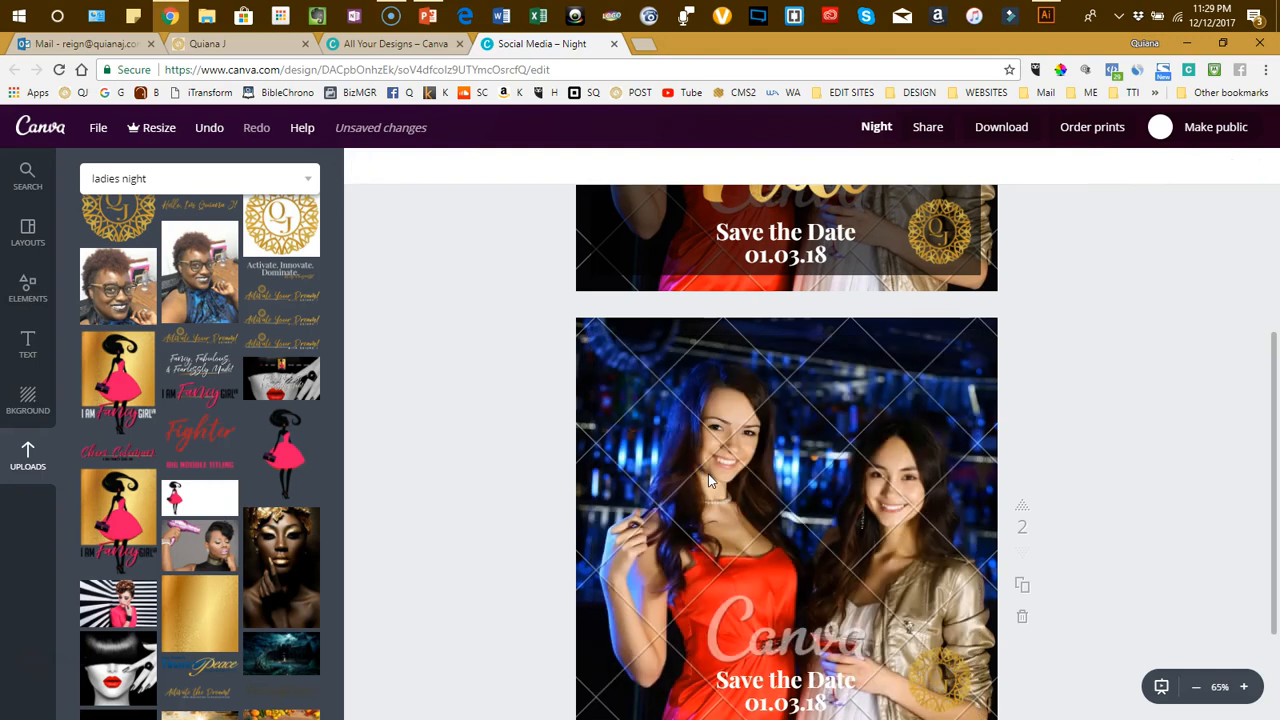
{"action": "left_click", "coordinate": [763, 586]}
{"action": "key", "text": "Delete"}
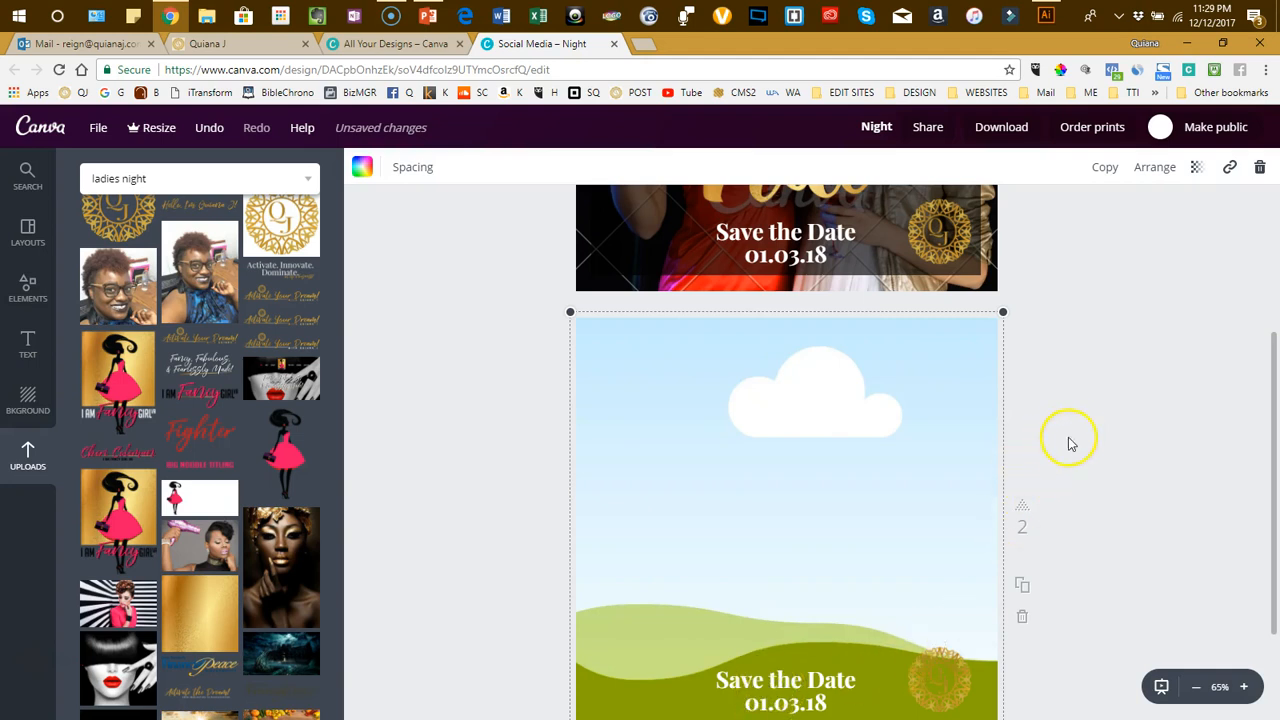
- Find the uploaded photo of the woman in pink with a laptop and green mug and fill the second page's background with it
{"action": "scroll", "coordinate": [220, 485], "scroll_direction": "down", "scroll_amount": 5}
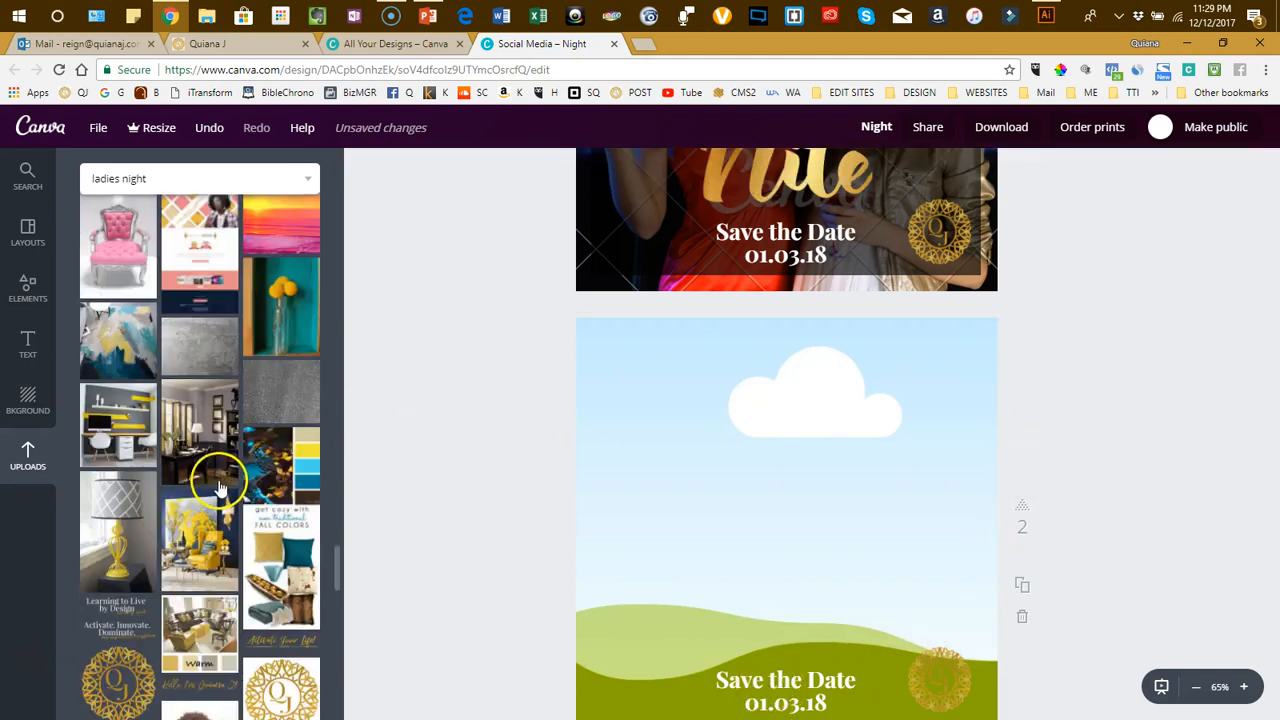
{"action": "scroll", "coordinate": [222, 485], "scroll_direction": "up", "scroll_amount": 10}
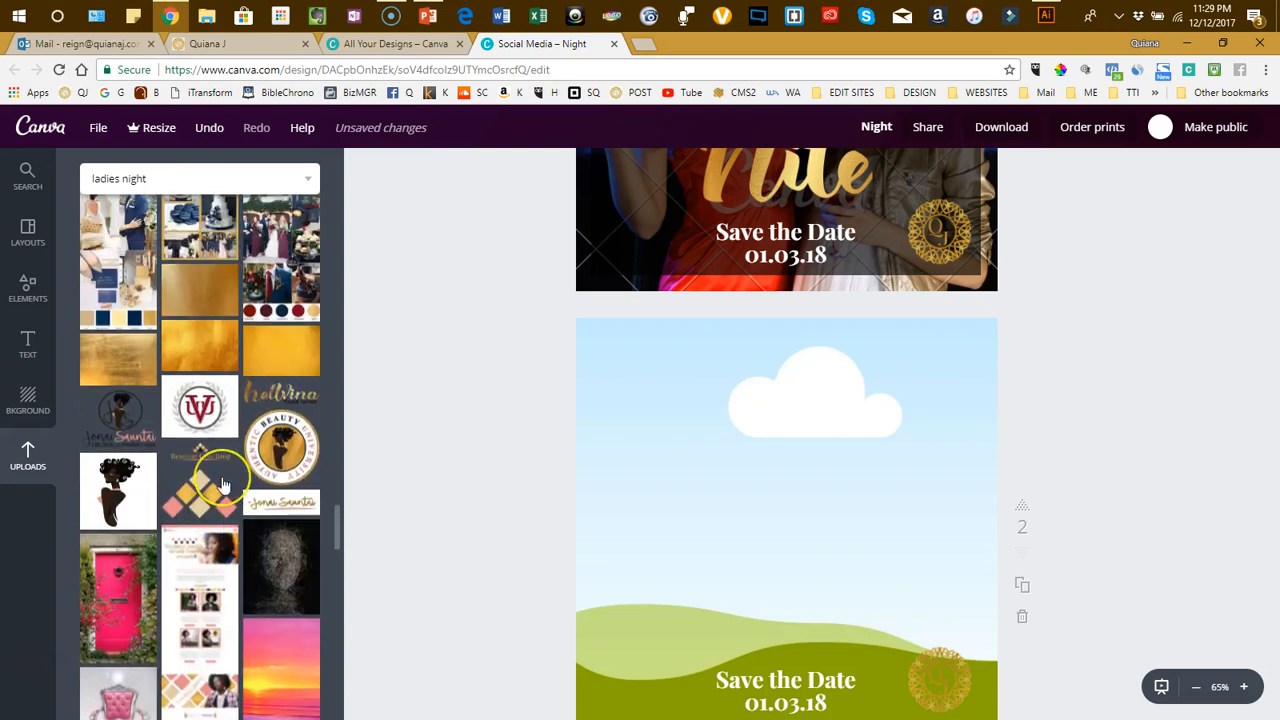
{"action": "scroll", "coordinate": [224, 485], "scroll_direction": "up", "scroll_amount": 10}
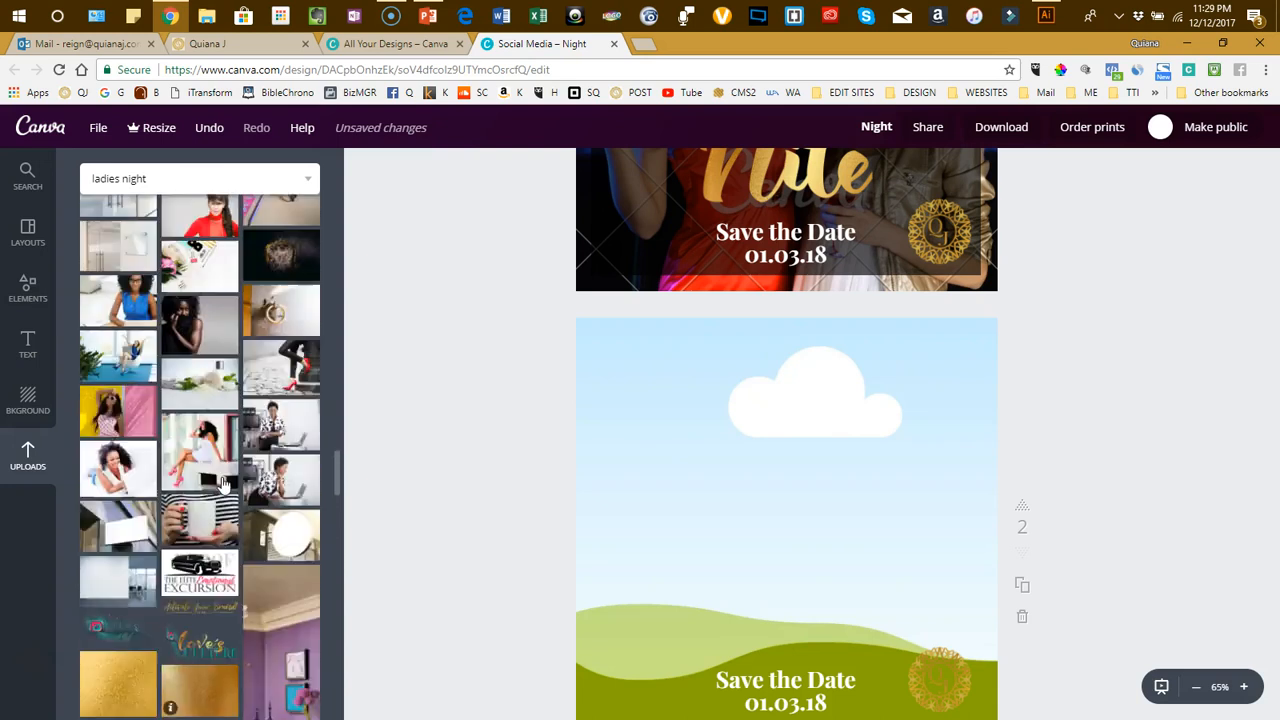
{"action": "scroll", "coordinate": [224, 485], "scroll_direction": "up", "scroll_amount": 2}
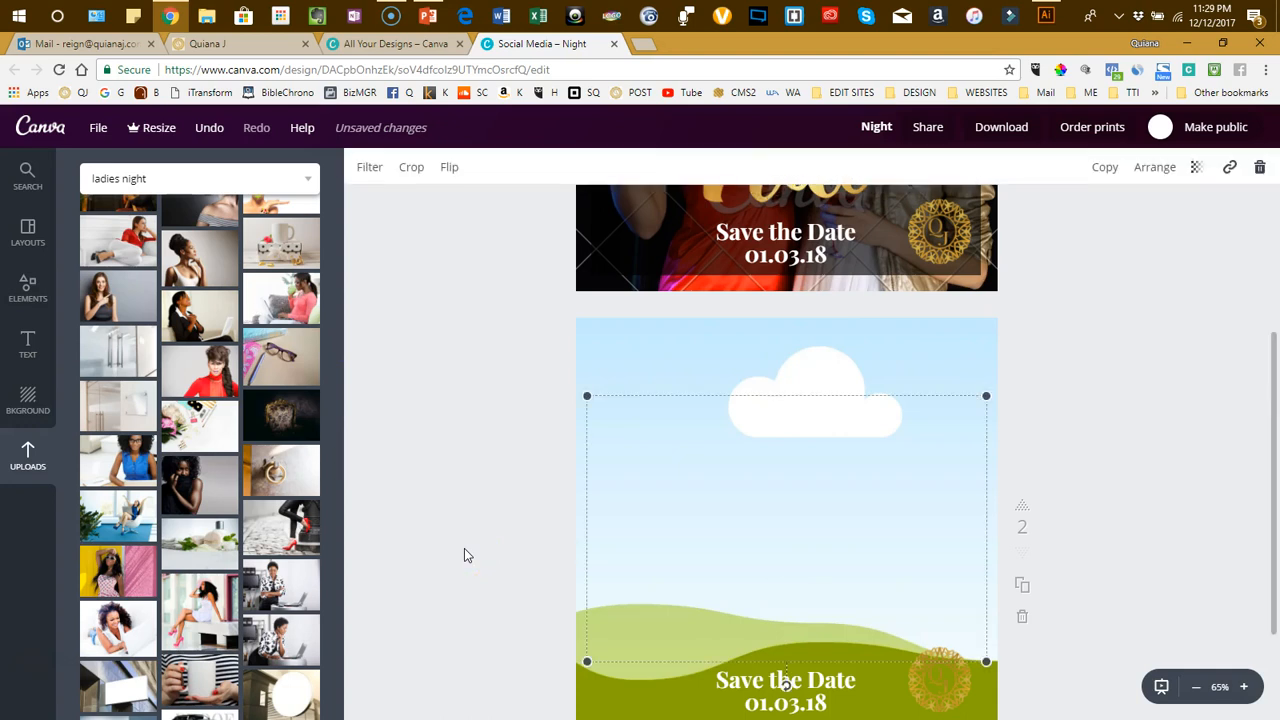
{"action": "scroll", "coordinate": [464, 550], "scroll_direction": "down", "scroll_amount": 1}
{"action": "left_click_drag", "start_coordinate": [728, 471], "coordinate": [714, 443]}
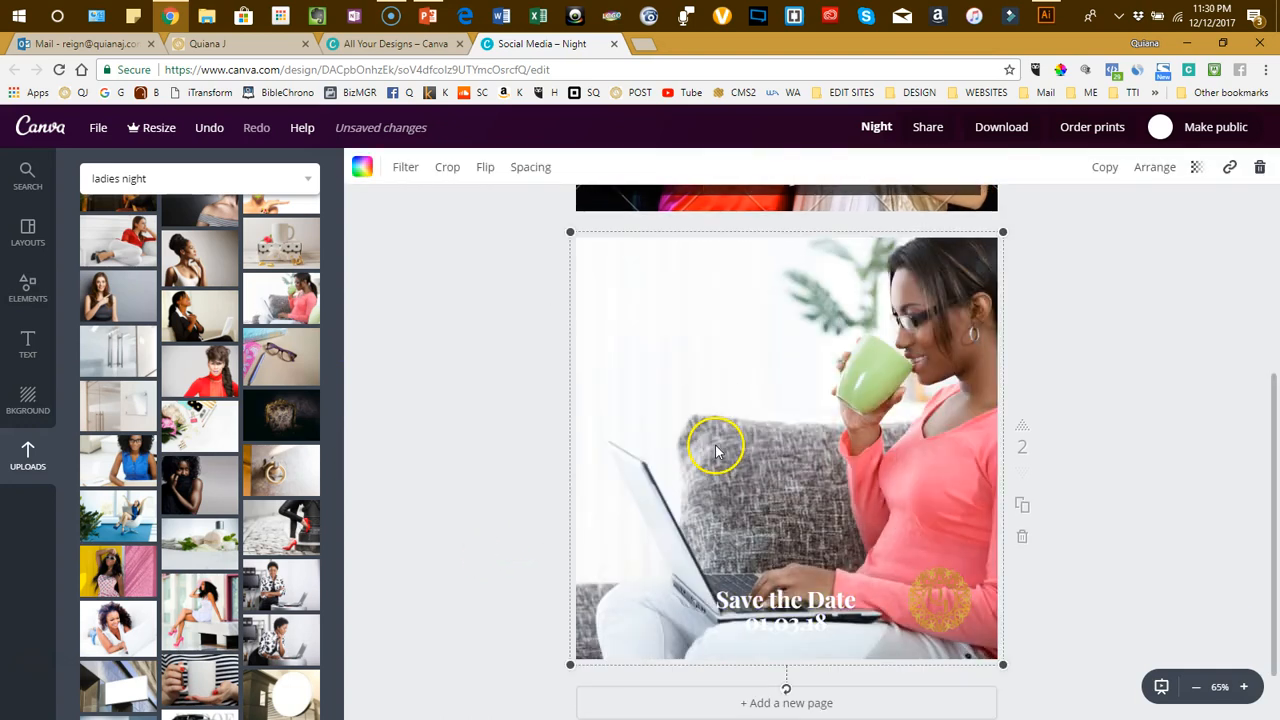
{"action": "left_click", "coordinate": [436, 471]}
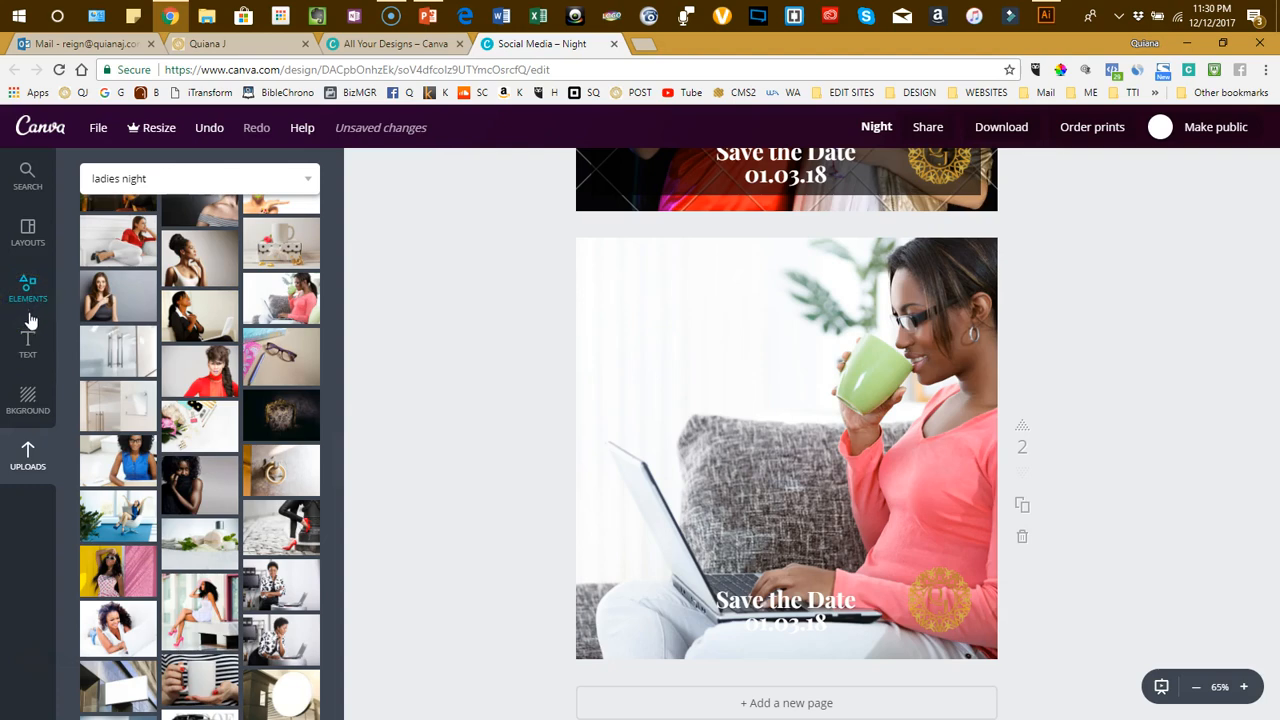
- Switch to the PowerPoint presentation and delete the gold "Girl's Nite" lettering from slide 2
{"action": "left_click", "coordinate": [427, 17]}
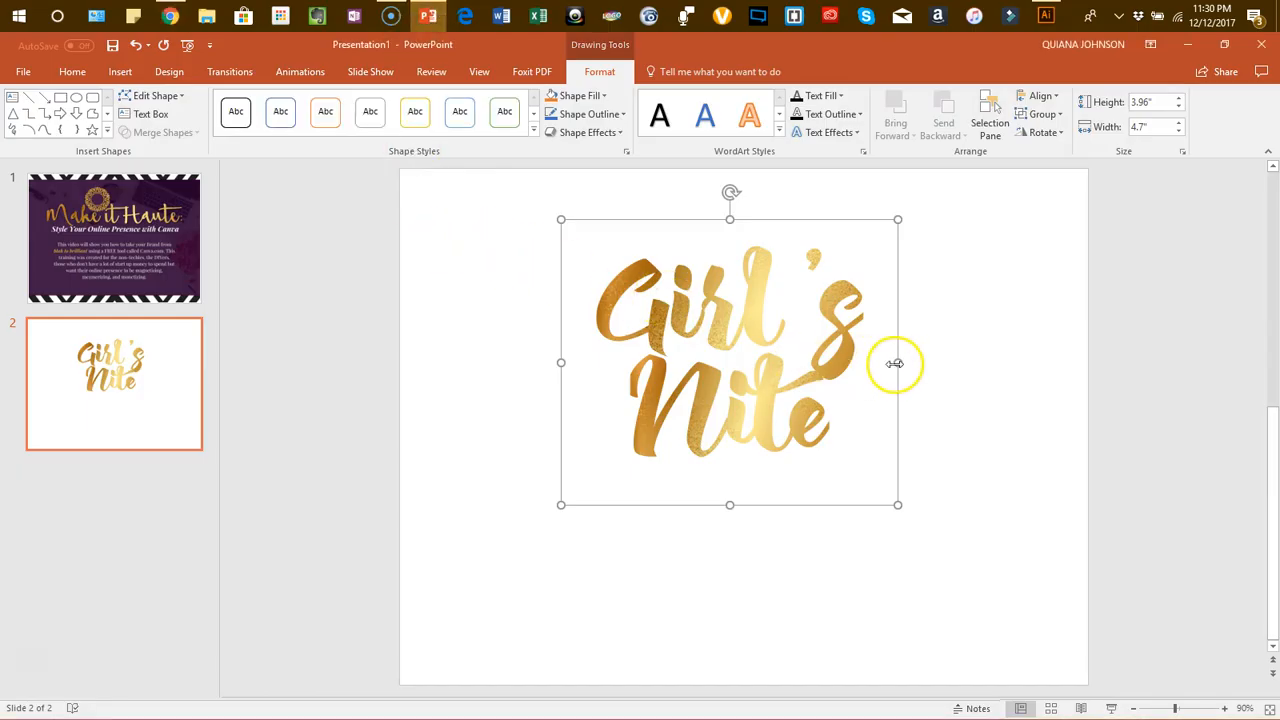
{"action": "key", "text": "Delete"}
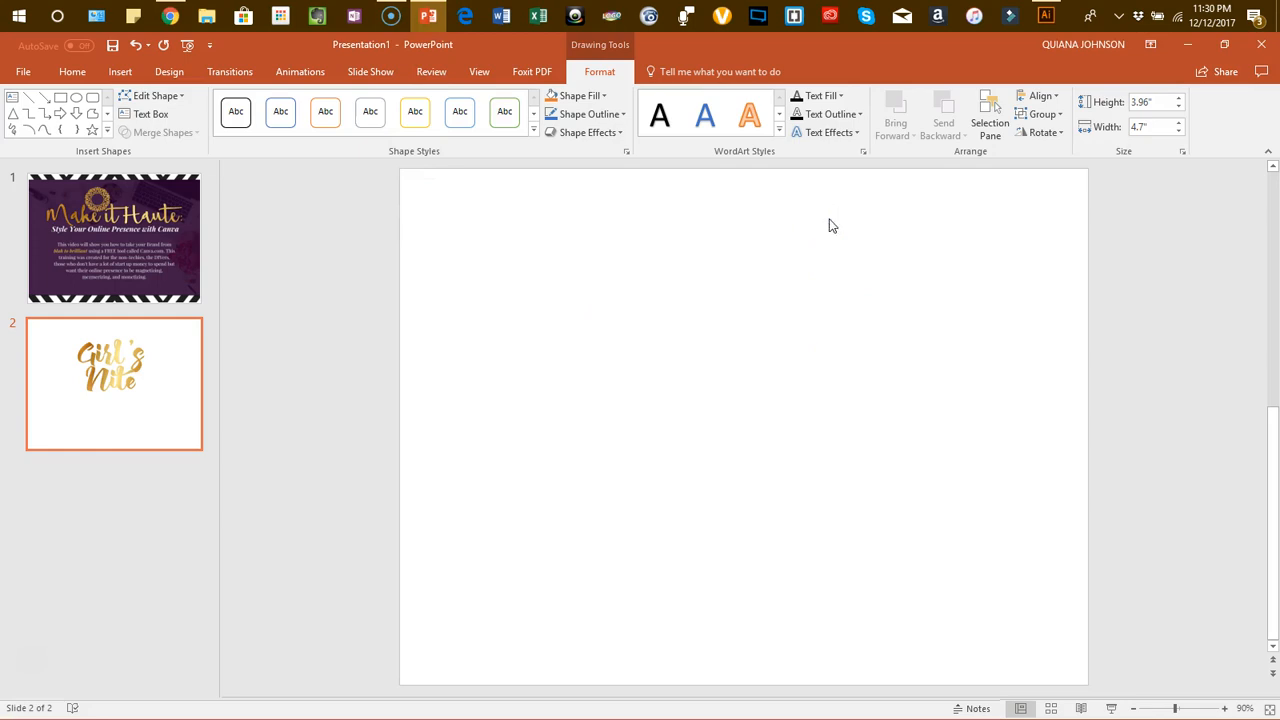
{"action": "left_click", "coordinate": [526, 274]}
- Insert a wide text box on slide 2 containing the quote “God’s gift in me brings me before great men.”
{"action": "left_click", "coordinate": [112, 78]}
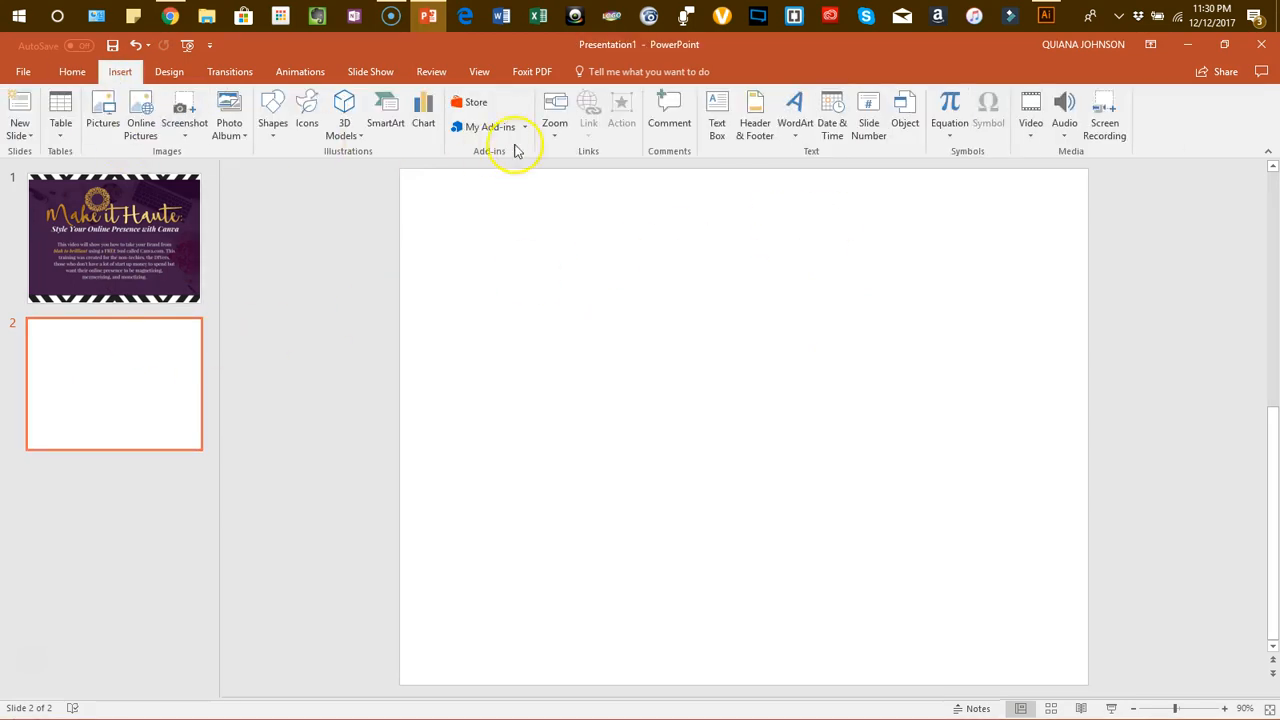
{"action": "left_click", "coordinate": [717, 115]}
{"action": "left_click", "coordinate": [560, 323]}
{"action": "left_click_drag", "start_coordinate": [622, 324], "coordinate": [962, 364]}
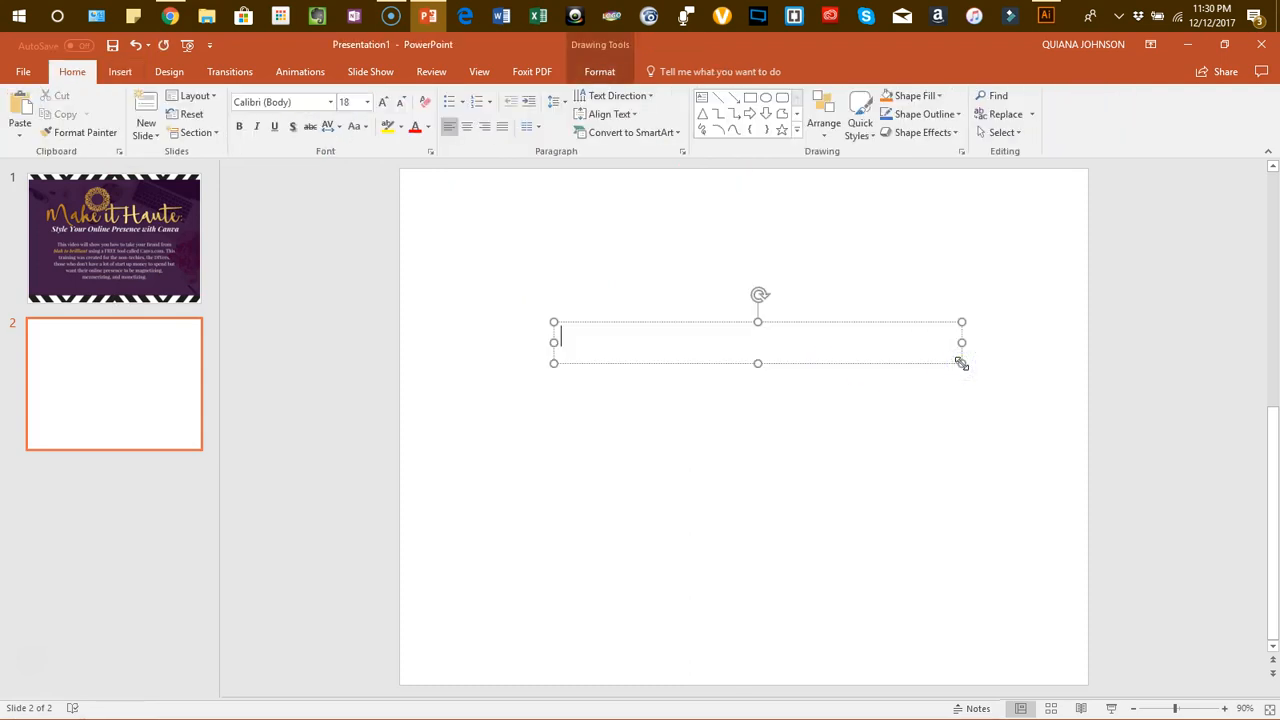
{"action": "type", "text": "\"God"}
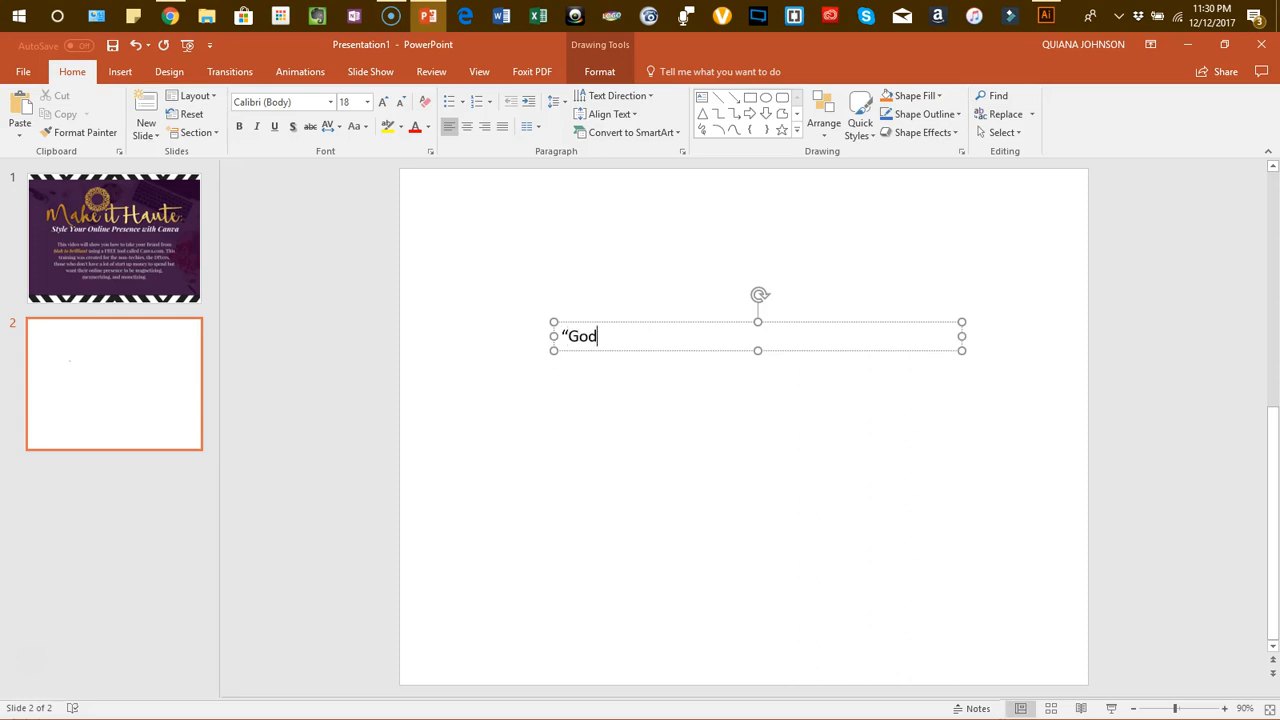
{"action": "type", "text": "'s gift makes room fo"}
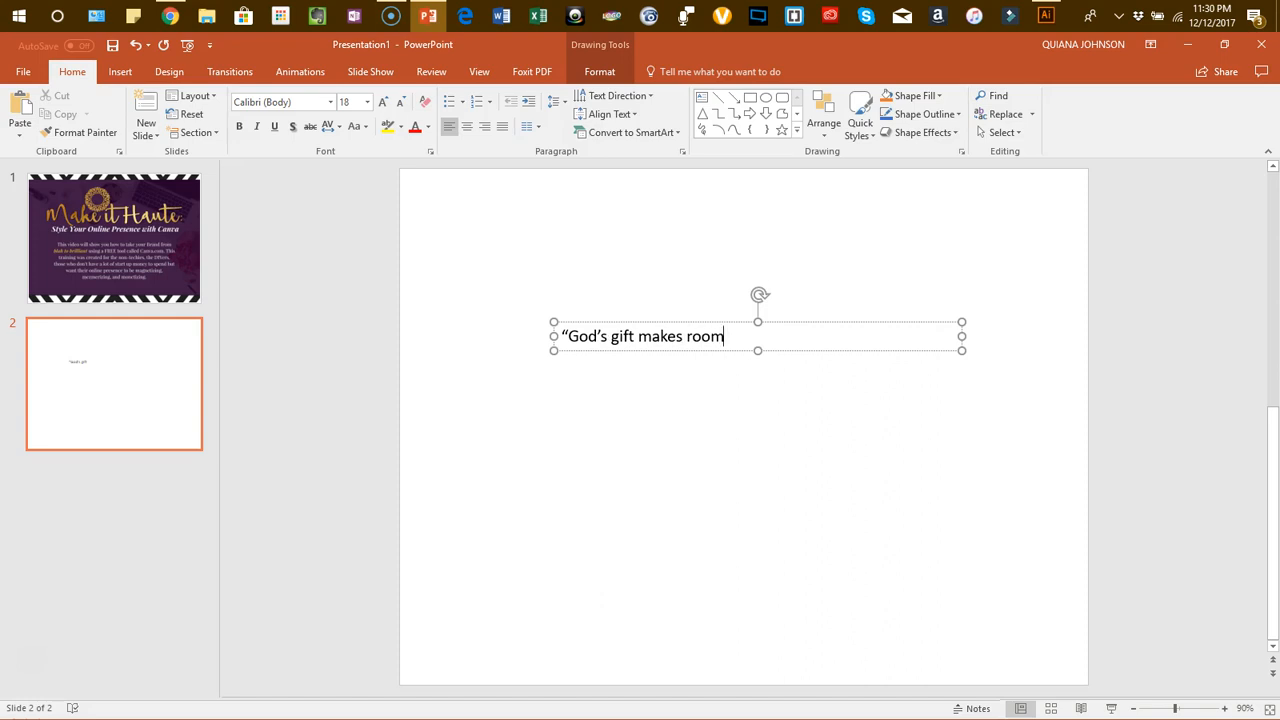
{"action": "key", "text": "BackSpace"}
{"action": "key", "text": "BackSpace"}
{"action": "key", "text": "BackSpace"}
{"action": "key", "text": "BackSpace"}
{"action": "key", "text": "BackSpace"}
{"action": "key", "text": "BackSpace"}
{"action": "key", "text": "BackSpace"}
{"action": "key", "text": "BackSpace"}
{"action": "key", "text": "BackSpace"}
{"action": "key", "text": "BackSpace"}
{"action": "key", "text": "BackSpace"}
{"action": "key", "text": "BackSpace"}
{"action": "key", "text": "BackSpace"}
{"action": "type", "text": "t in me"}
{"action": "type", "text": " make"}
{"action": "key", "text": "BackSpace"}
{"action": "key", "text": "BackSpace"}
{"action": "type", "text": "brings me before great men.”"}
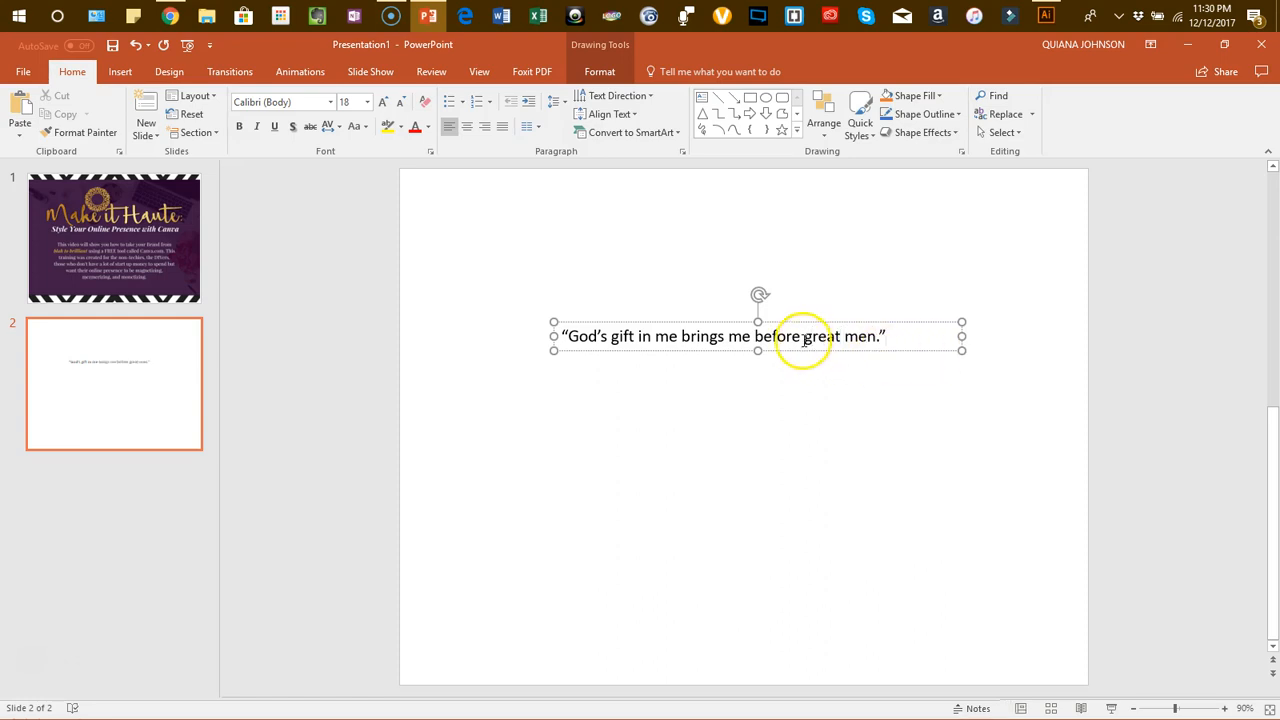
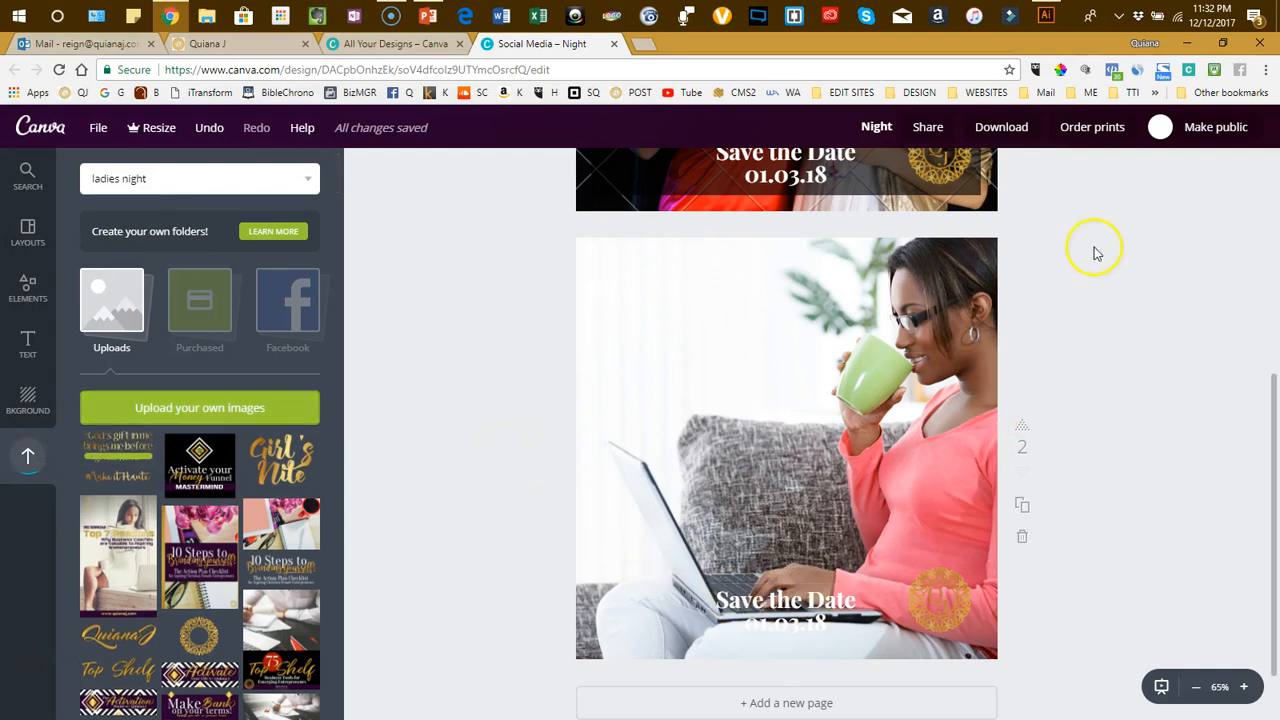
- Delete the "Save the Date" line on the second page and move the 01.03.18 date up onto the grey cushion
{"action": "key", "text": "ctrl+z"}
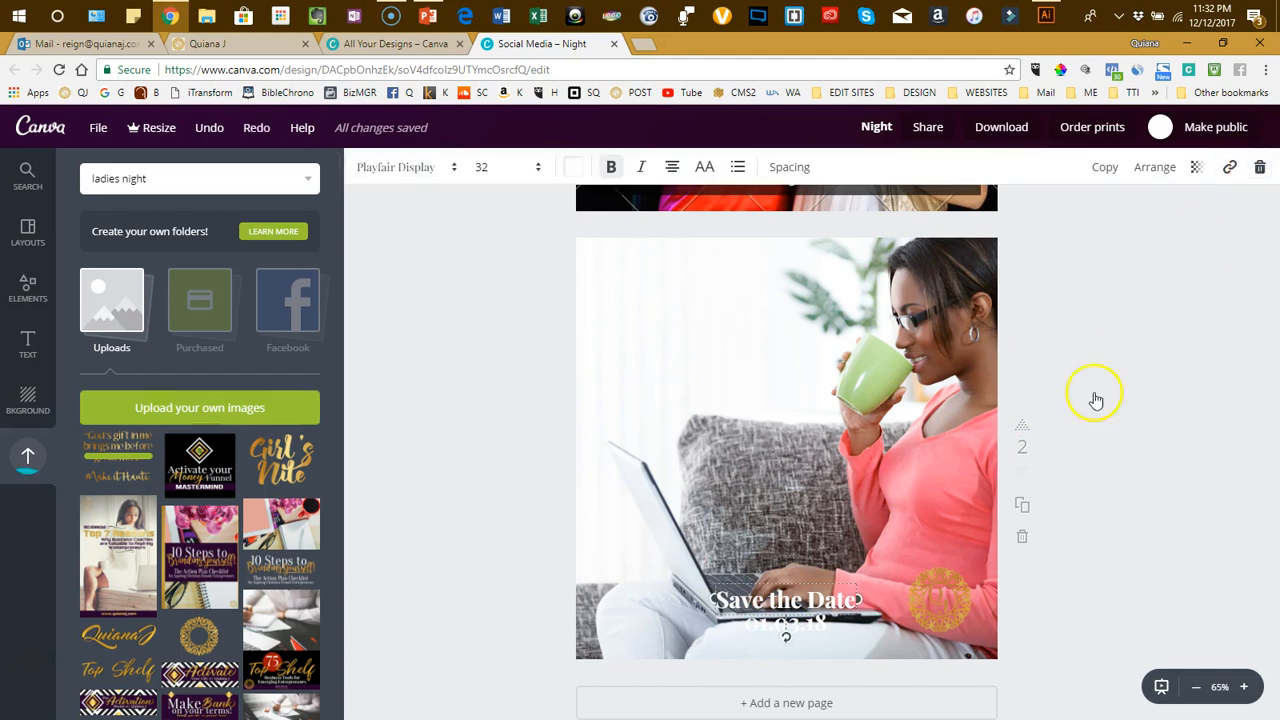
{"action": "key", "text": "ctrl+y"}
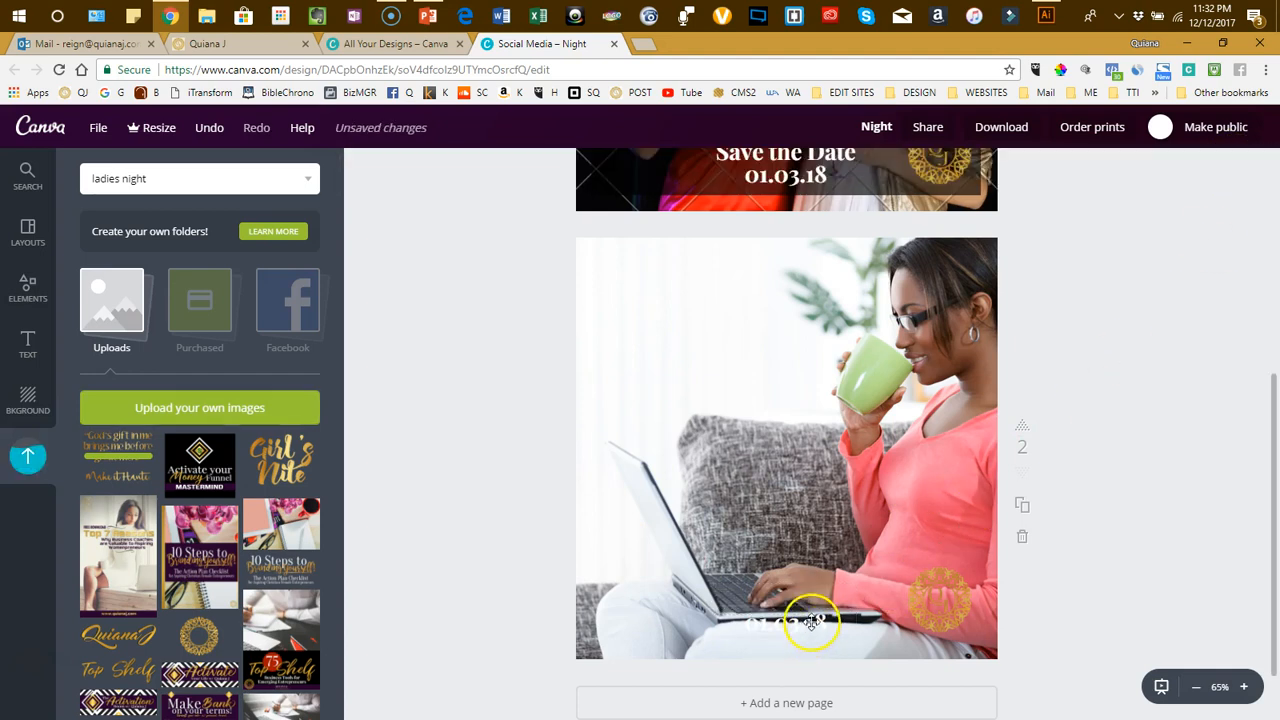
{"action": "left_click_drag", "start_coordinate": [808, 545], "coordinate": [791, 511]}
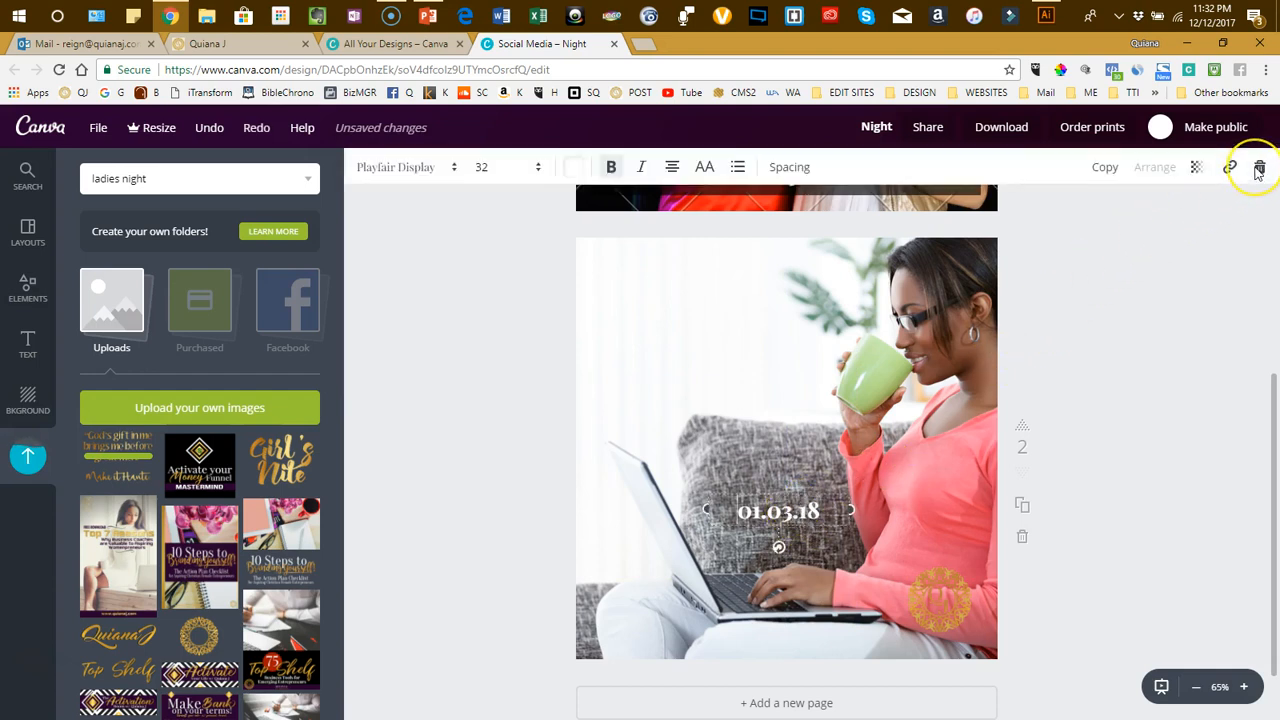
{"action": "left_click", "coordinate": [1259, 170]}
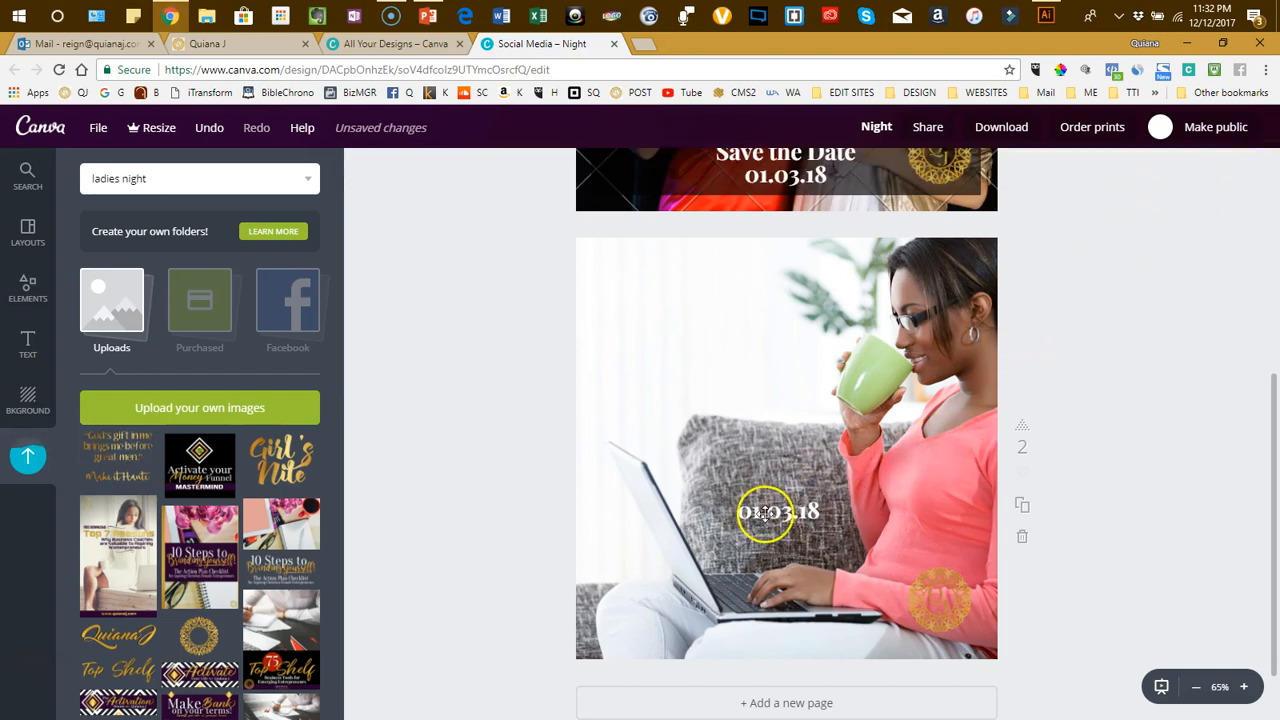
{"action": "key", "text": "ctrl+z"}
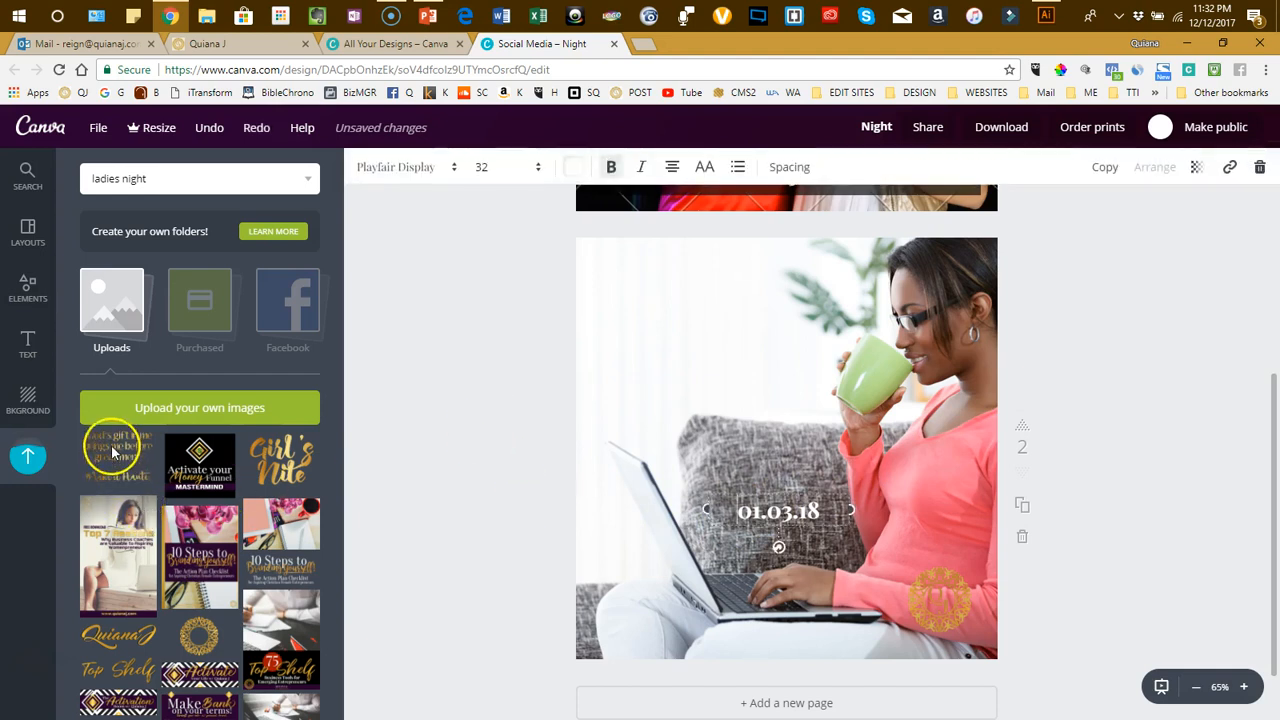
- Add the uploaded gold "God's gift in me" quote image to the second page, shrink it and place it in the design's upper-left area
{"action": "left_click_drag", "start_coordinate": [112, 450], "coordinate": [646, 423]}
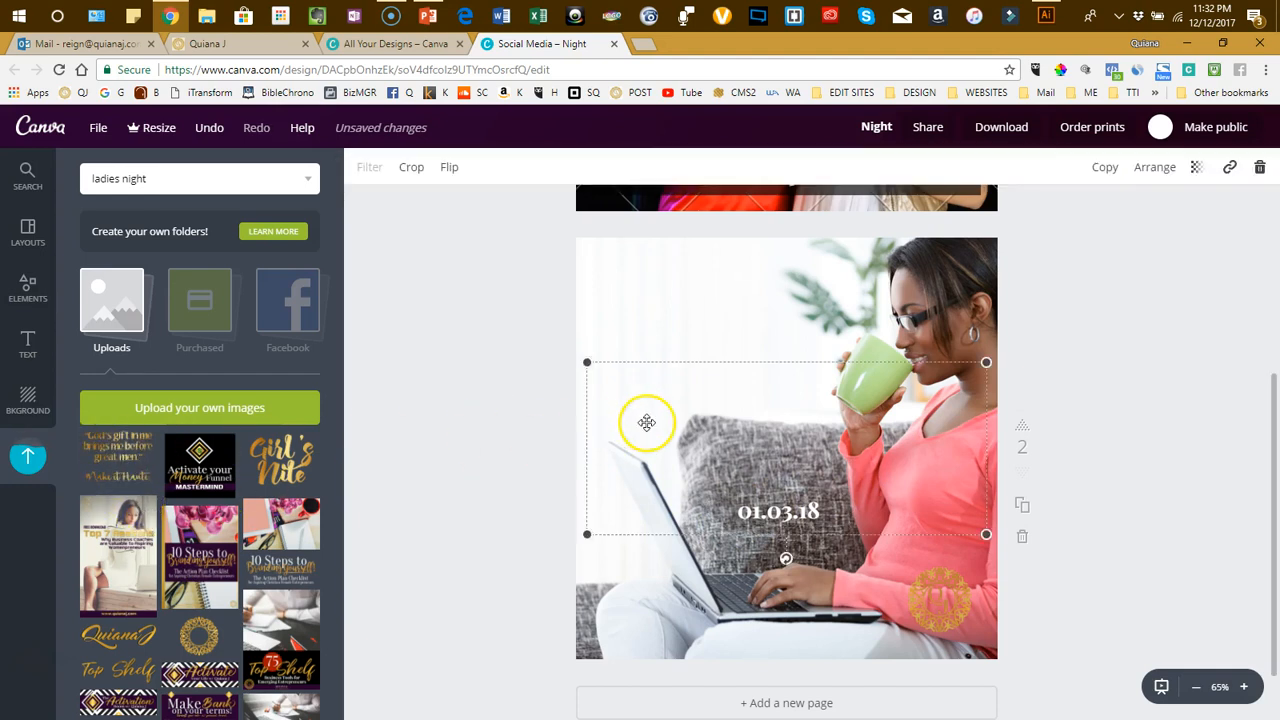
{"action": "left_click_drag", "start_coordinate": [986, 534], "coordinate": [883, 490]}
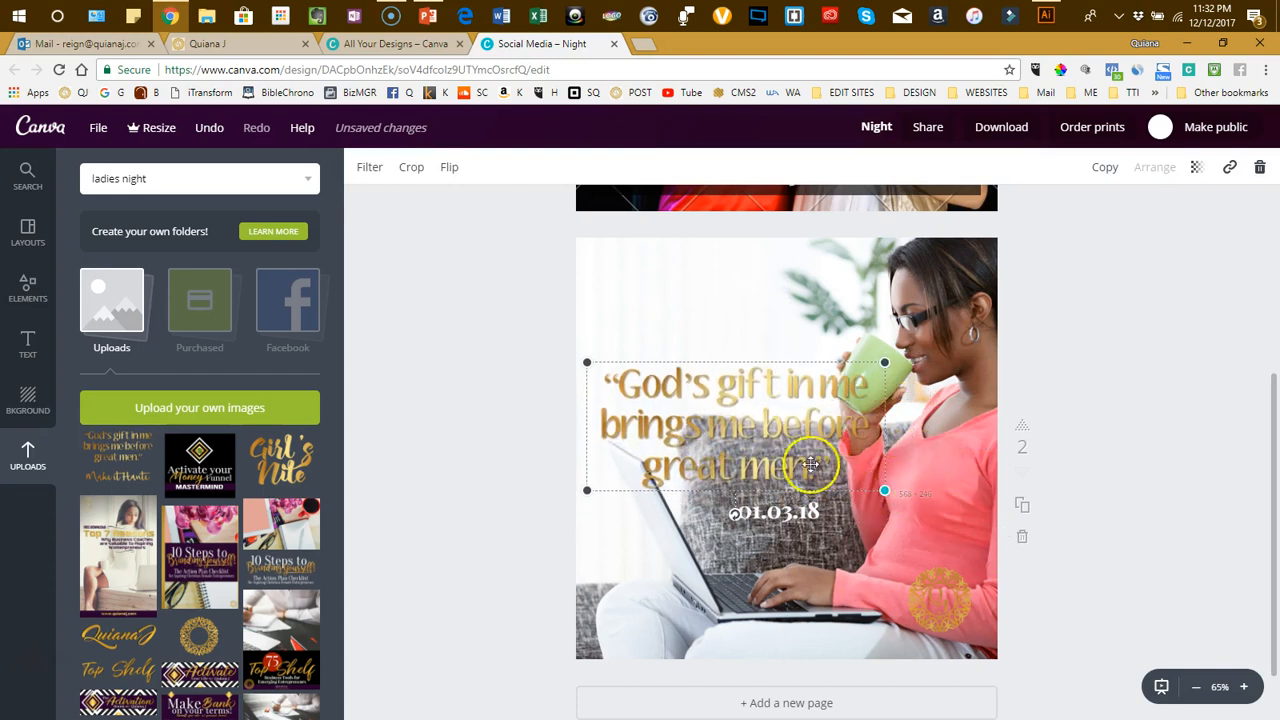
{"action": "left_click_drag", "start_coordinate": [718, 417], "coordinate": [709, 314]}
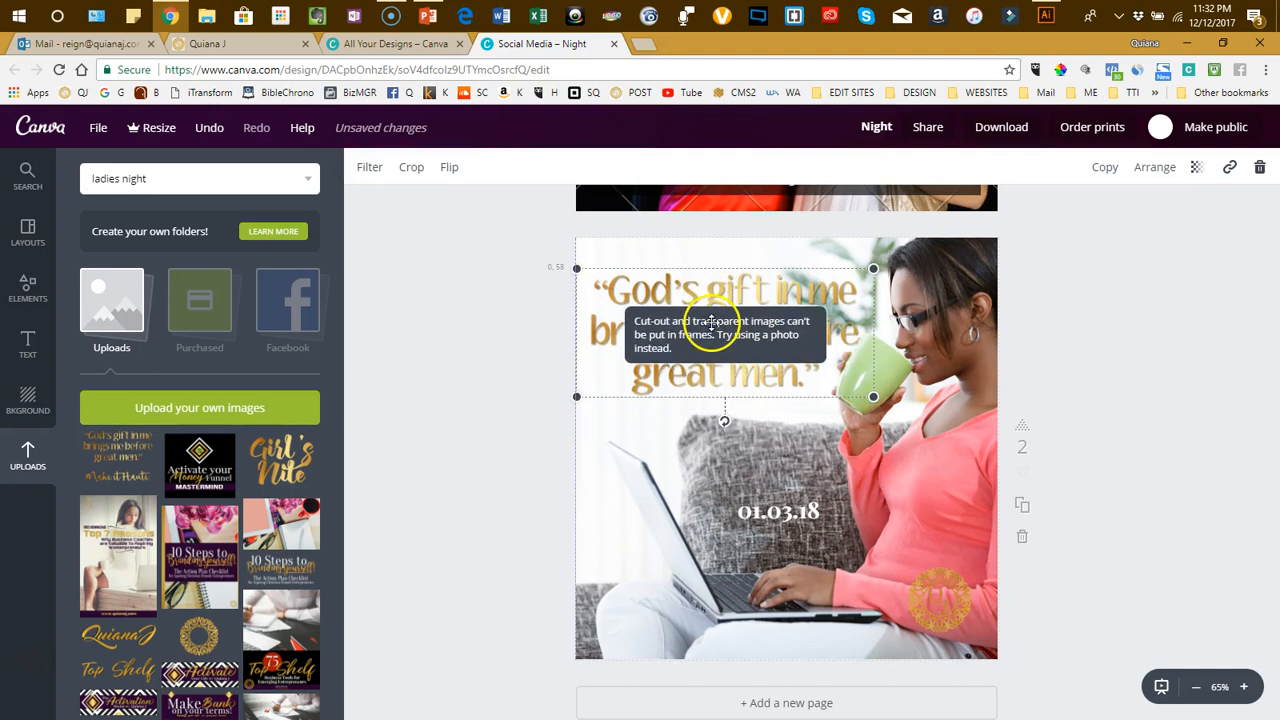
{"action": "left_click_drag", "start_coordinate": [873, 396], "coordinate": [857, 389]}
{"action": "left_click", "coordinate": [648, 474]}
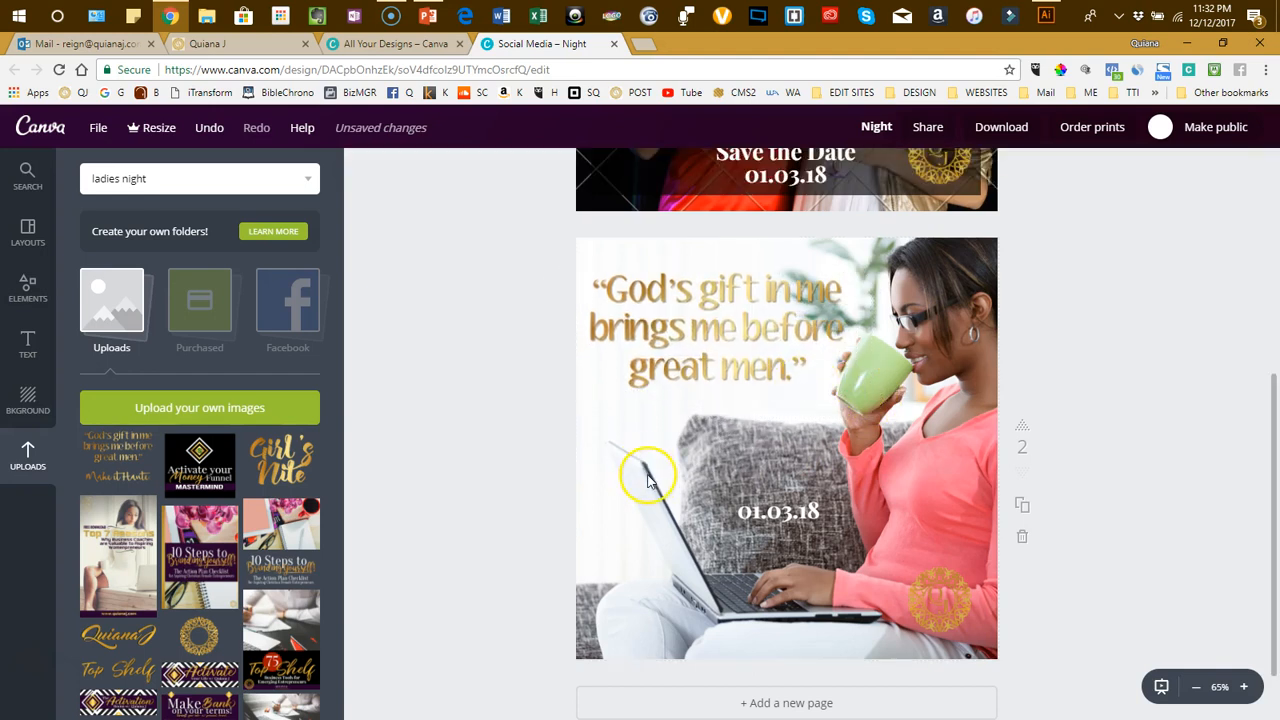
- Try the Cali, Drama, Edge, Nordic, Retro, Selfie and The Blues filters on the second page's laptop photo
{"action": "left_click", "coordinate": [634, 451]}
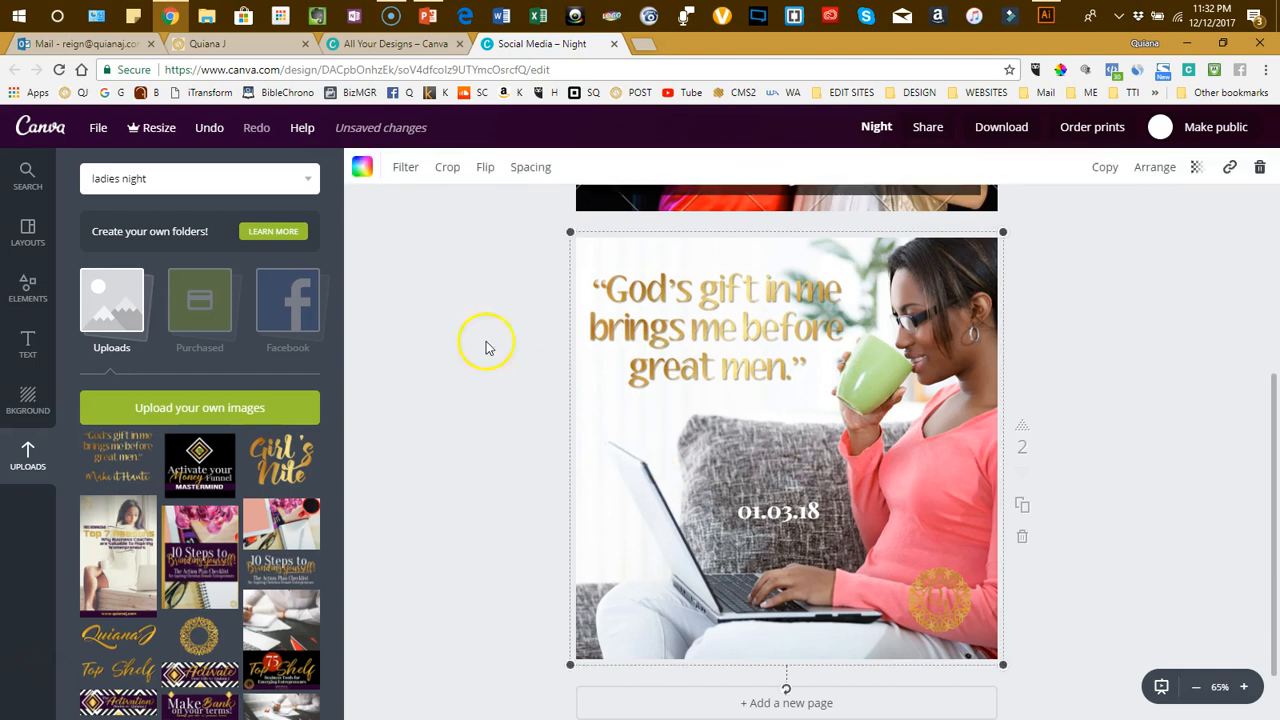
{"action": "left_click", "coordinate": [404, 172]}
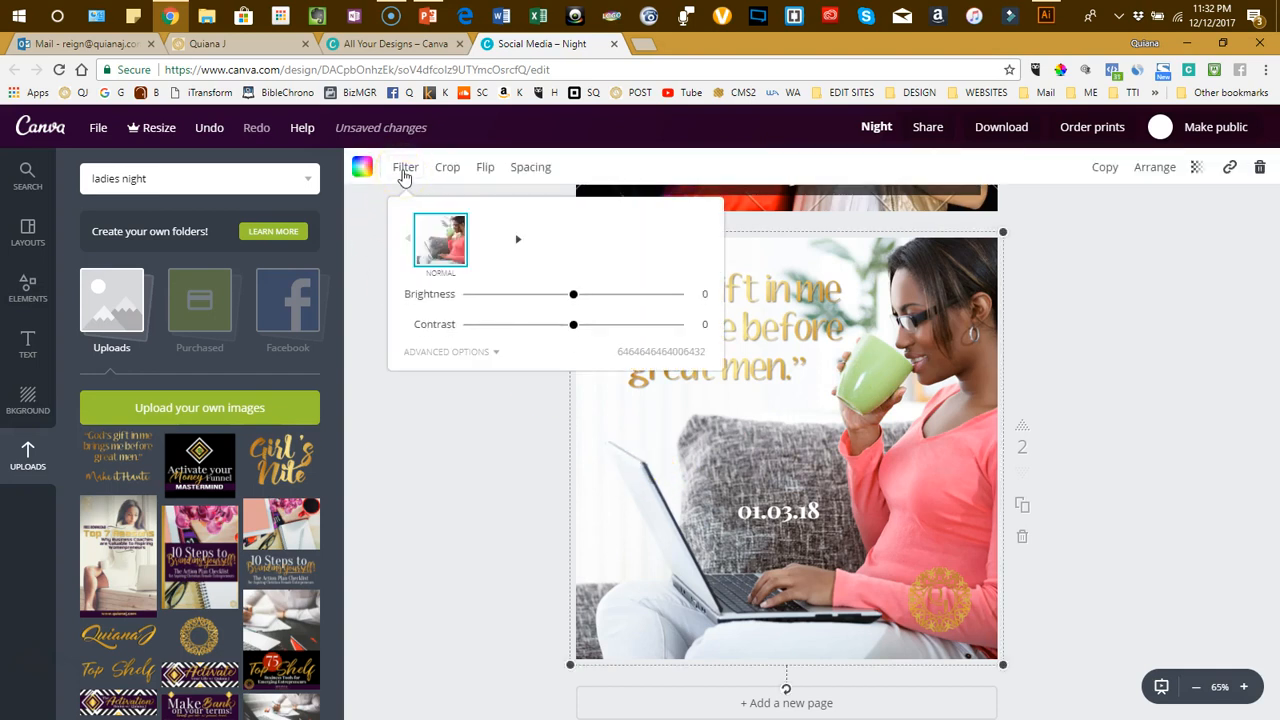
{"action": "mouse_move", "coordinate": [572, 294]}
{"action": "left_mouse_down"}
{"action": "mouse_move", "coordinate": [550, 293]}
{"action": "mouse_move", "coordinate": [573, 297]}
{"action": "left_mouse_up"}
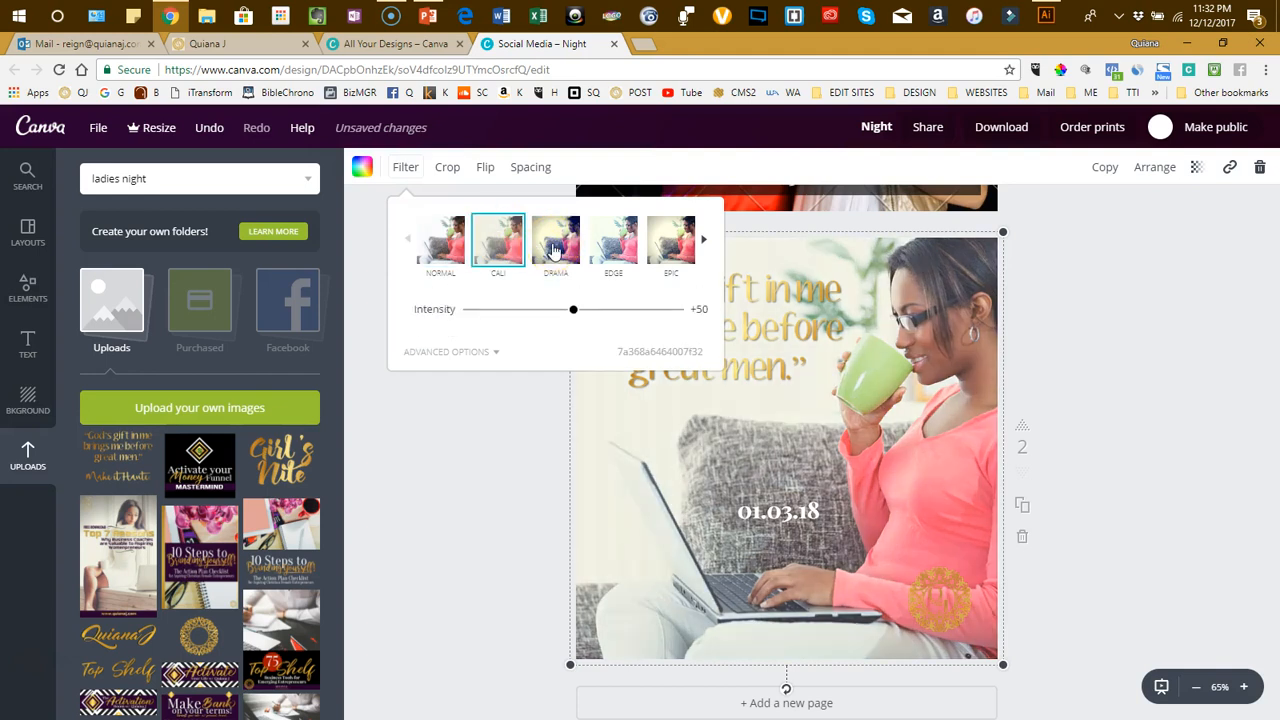
{"action": "left_click", "coordinate": [628, 246]}
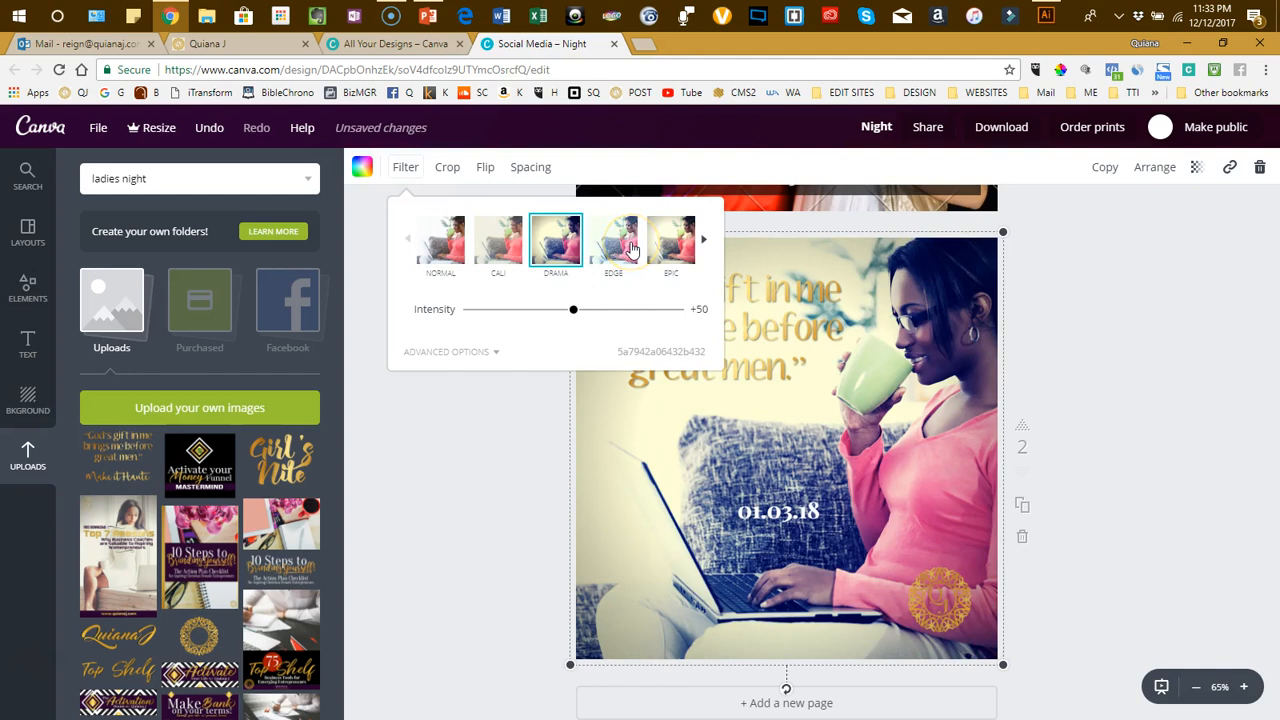
{"action": "left_click", "coordinate": [688, 241]}
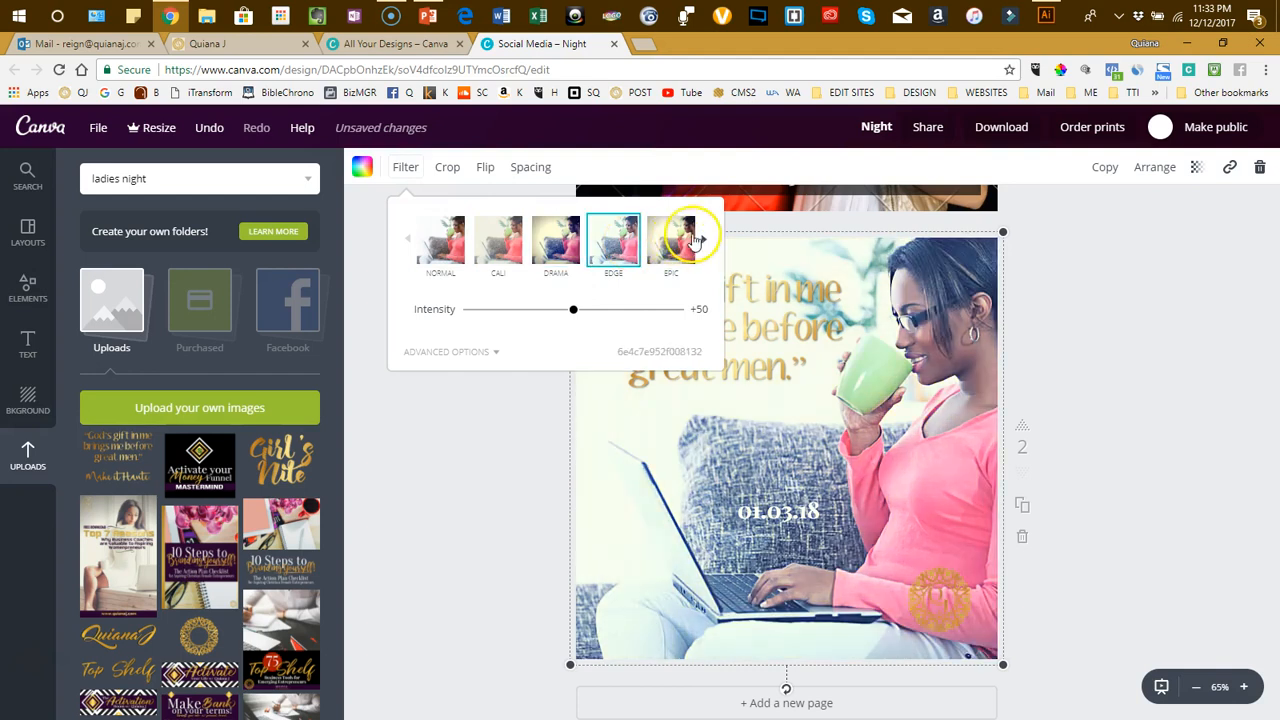
{"action": "left_click", "coordinate": [704, 244]}
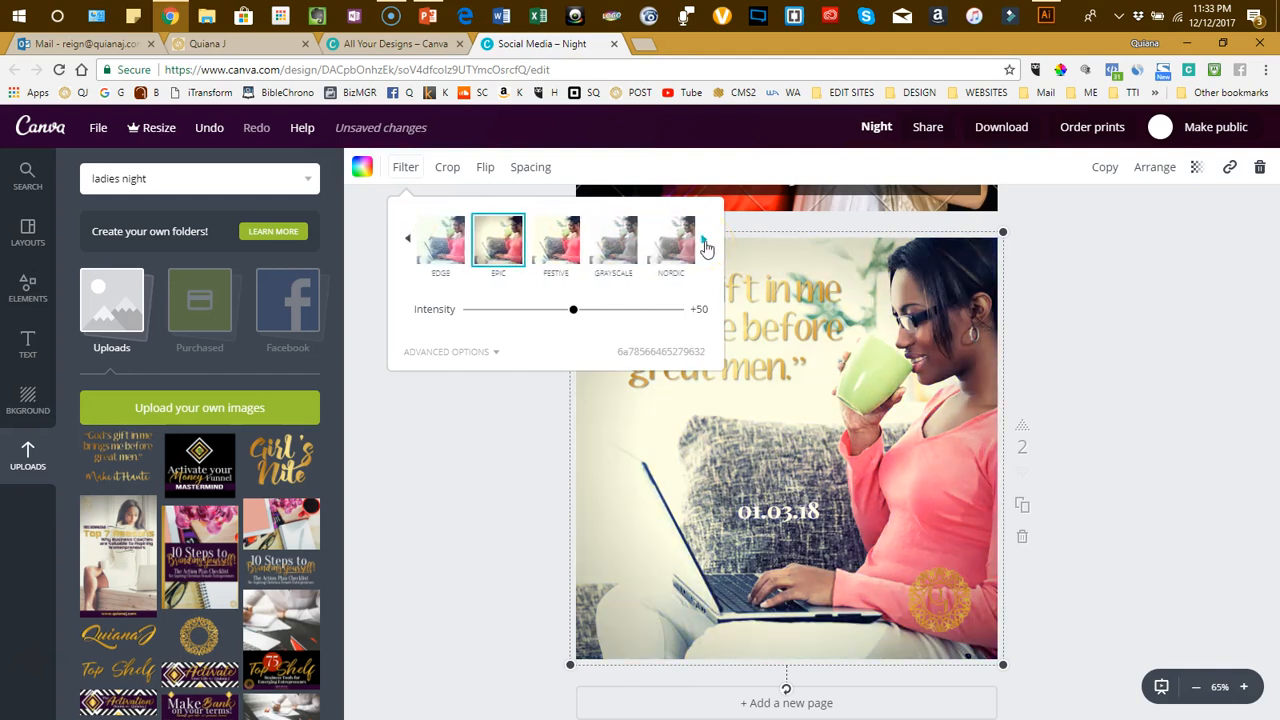
{"action": "left_click", "coordinate": [704, 243]}
{"action": "left_click", "coordinate": [432, 238]}
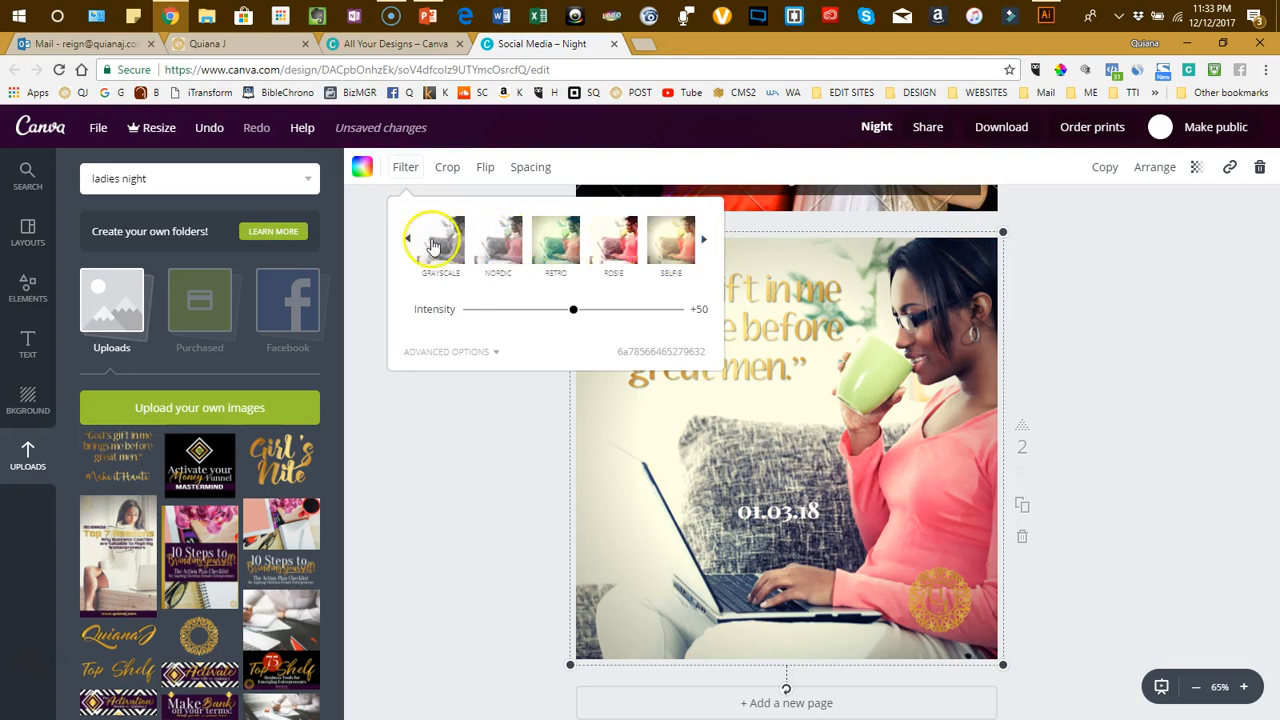
{"action": "left_click", "coordinate": [493, 240]}
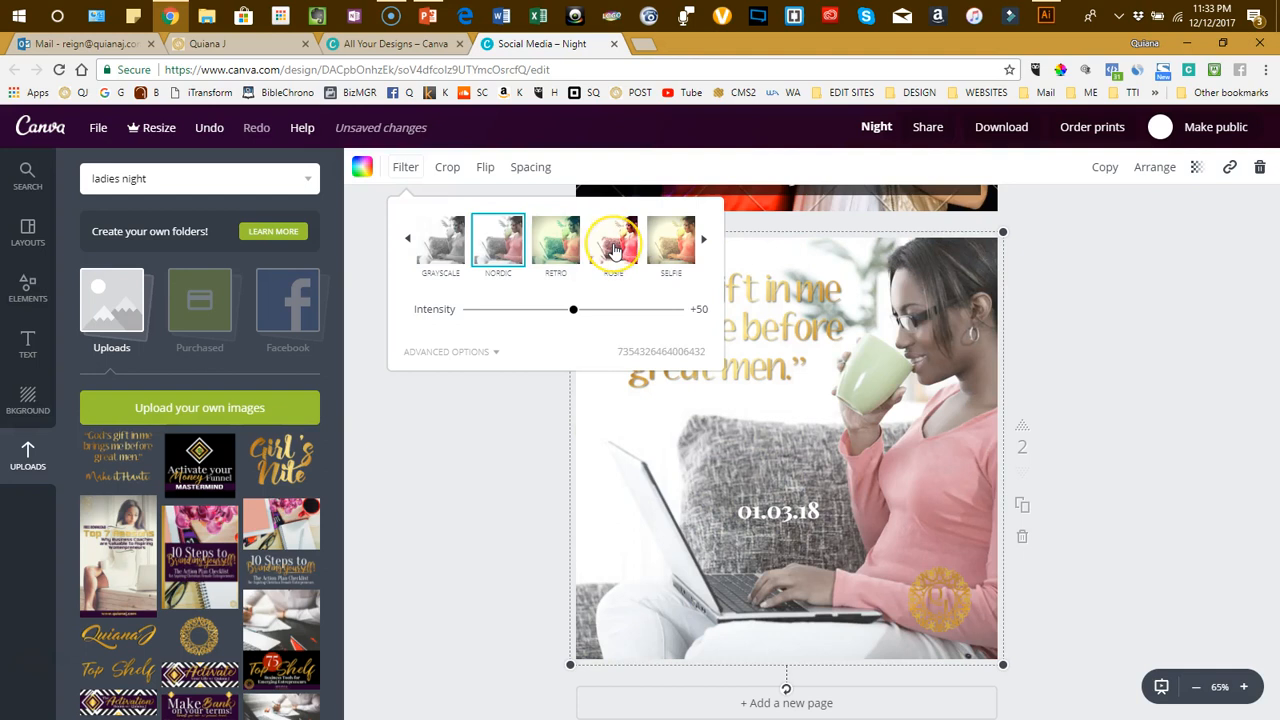
{"action": "left_click", "coordinate": [556, 240]}
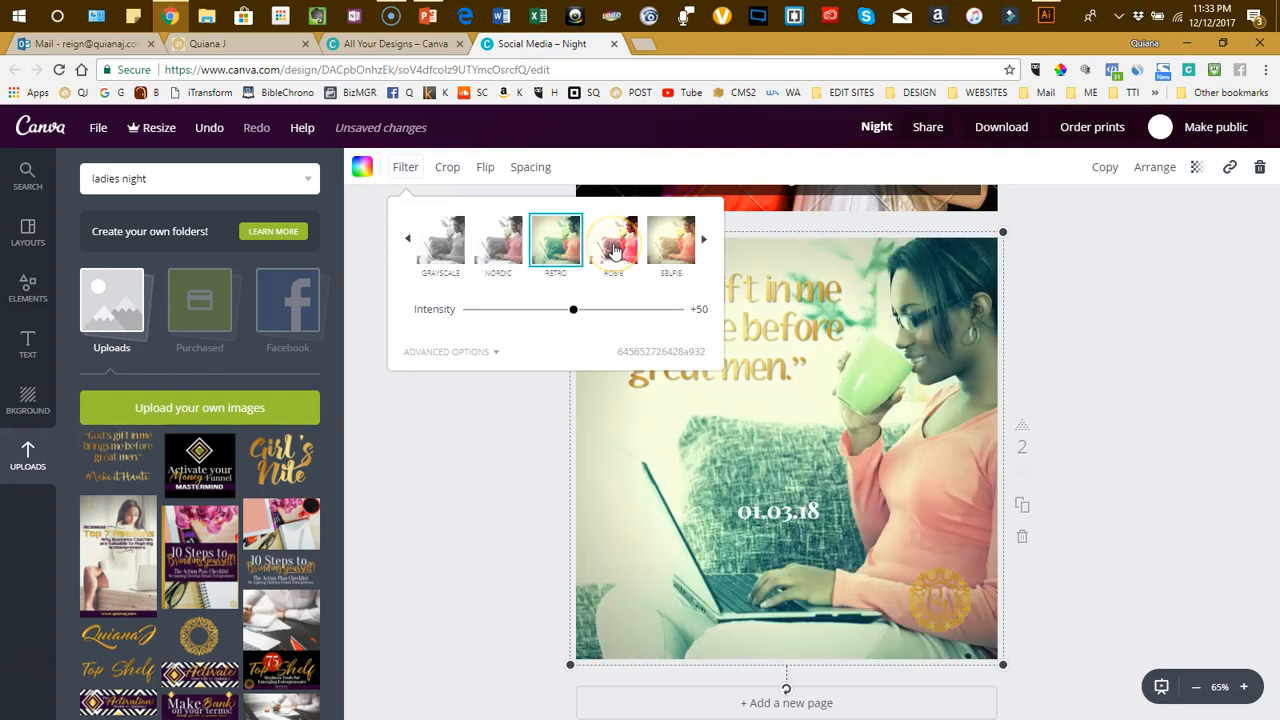
{"action": "left_click", "coordinate": [688, 242]}
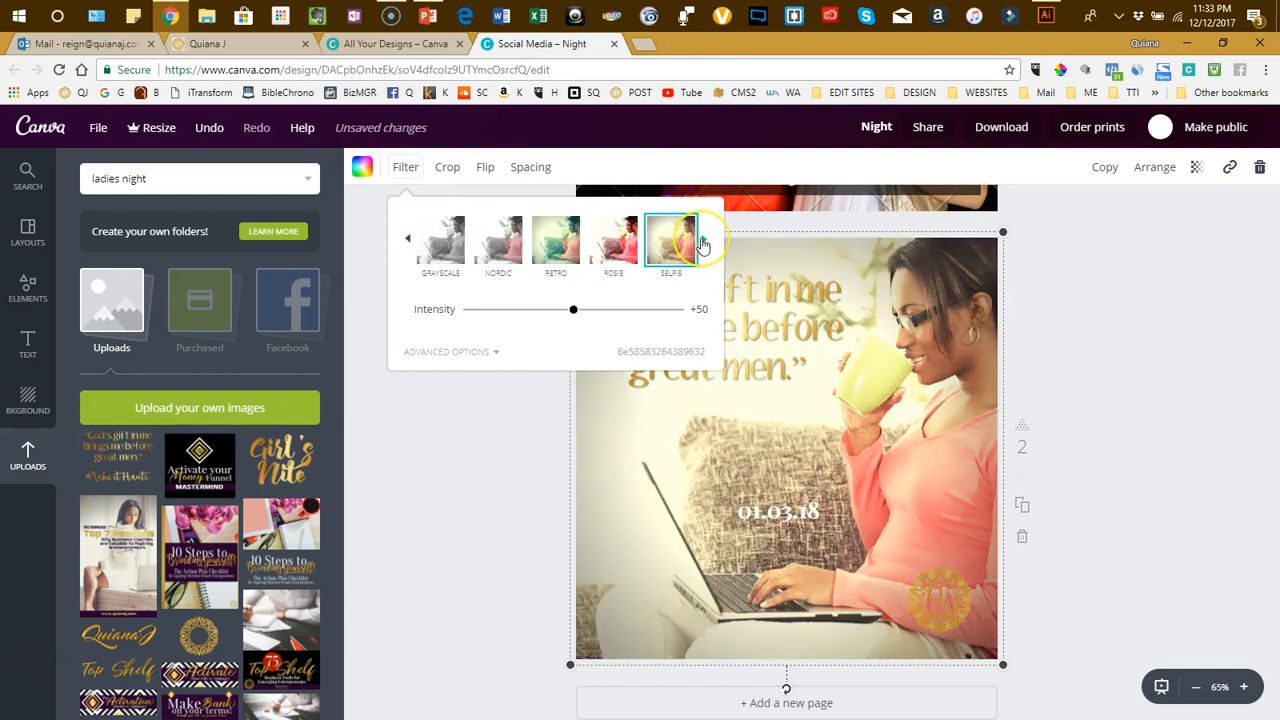
{"action": "left_click", "coordinate": [703, 243]}
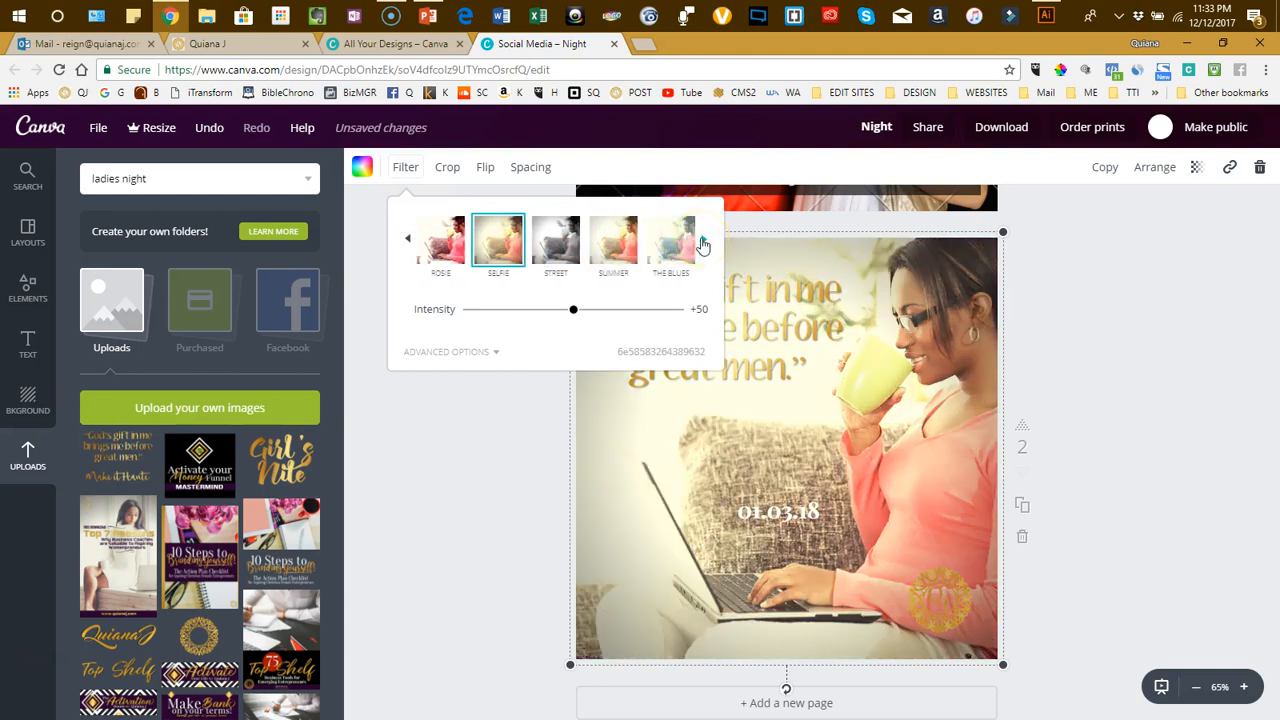
{"action": "left_click", "coordinate": [617, 238]}
{"action": "left_click", "coordinate": [705, 245]}
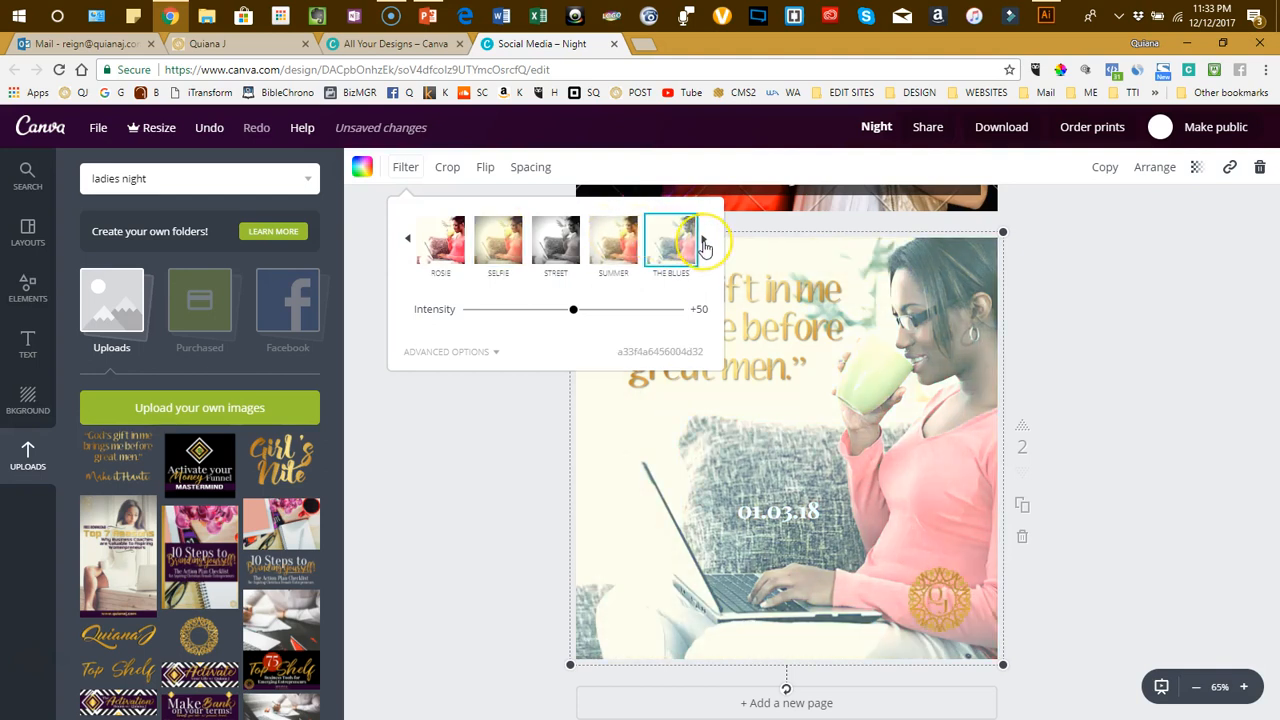
- Apply the Epic filter to the second page's background photo
{"action": "left_click", "coordinate": [407, 240]}
{"action": "left_click", "coordinate": [408, 242]}
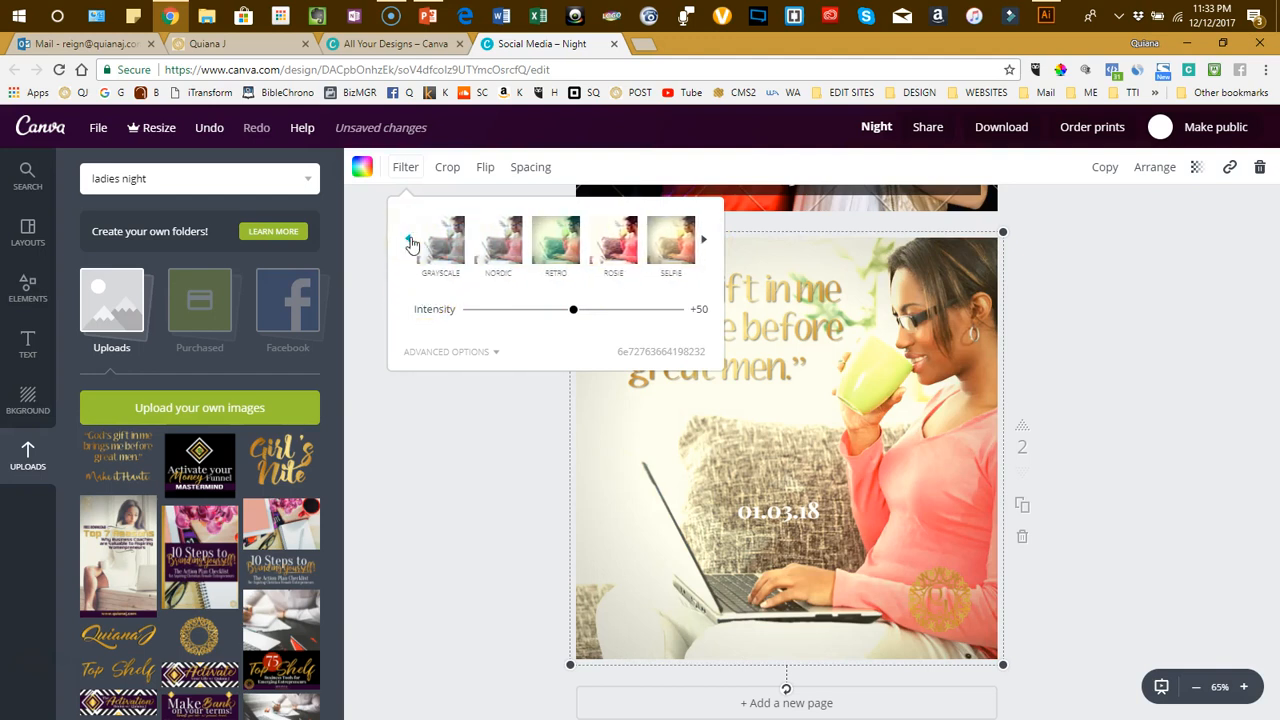
{"action": "left_click", "coordinate": [405, 240]}
{"action": "left_click", "coordinate": [407, 240]}
{"action": "left_click", "coordinate": [497, 255]}
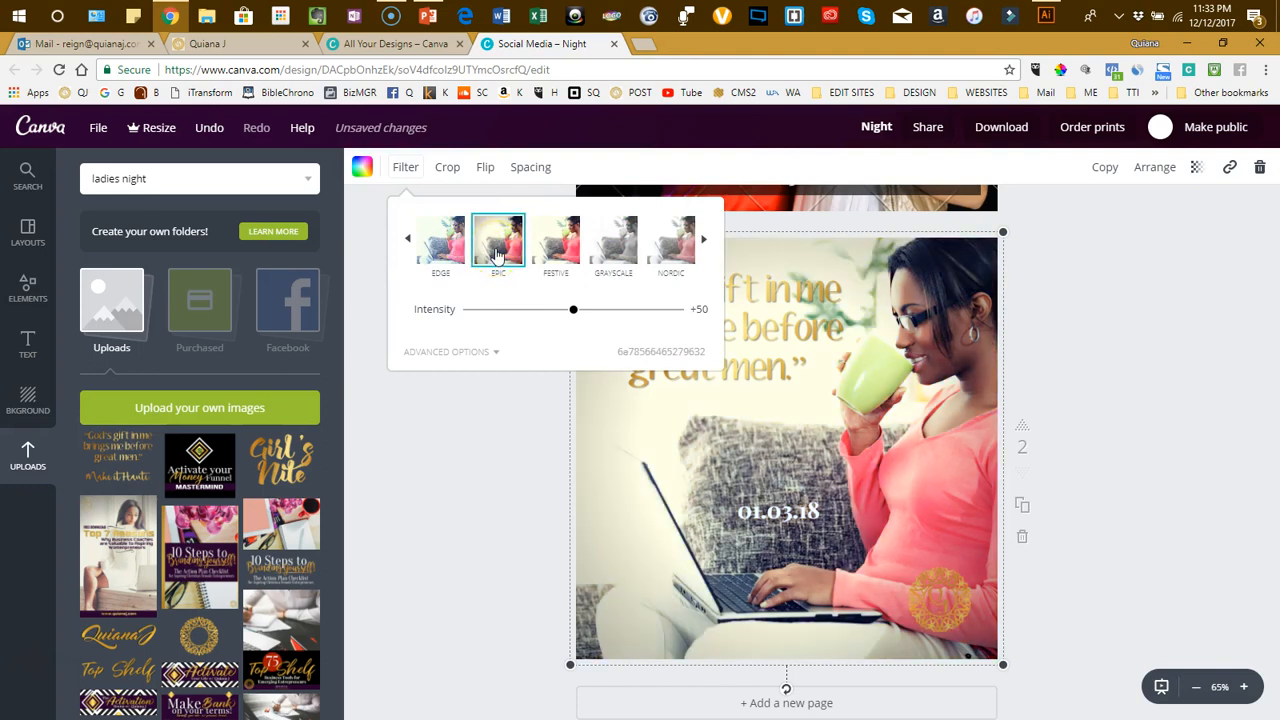
- Replace the second page's background with the uploaded dark photo of the woman in a wide-brimmed hat
{"action": "scroll", "coordinate": [303, 470], "scroll_direction": "down", "scroll_amount": 4}
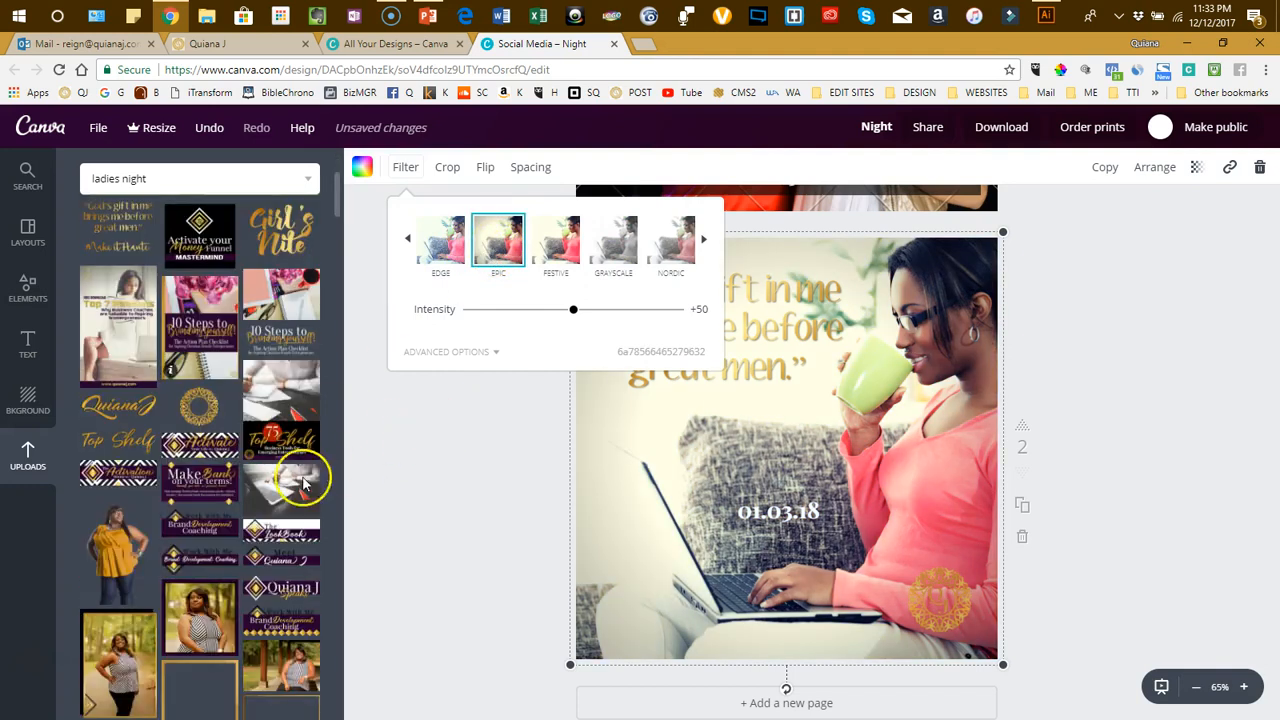
{"action": "scroll", "coordinate": [177, 551], "scroll_direction": "down", "scroll_amount": 10}
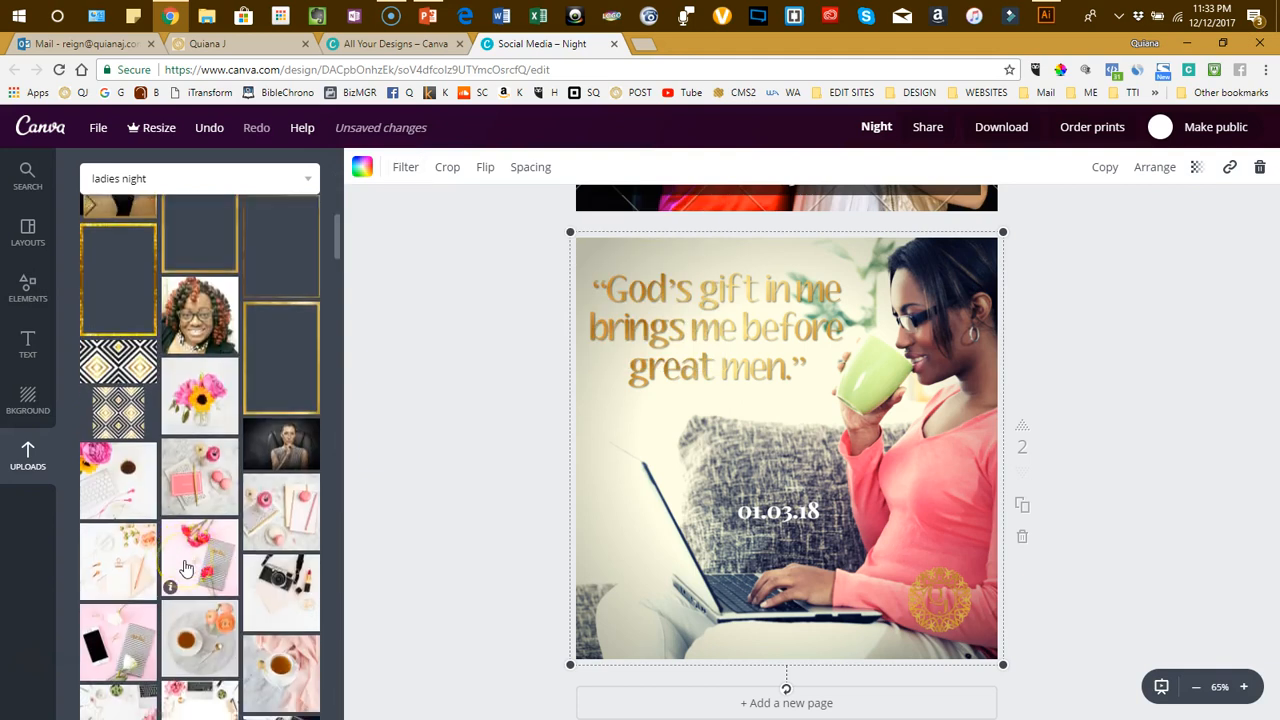
{"action": "scroll", "coordinate": [185, 568], "scroll_direction": "down", "scroll_amount": 10}
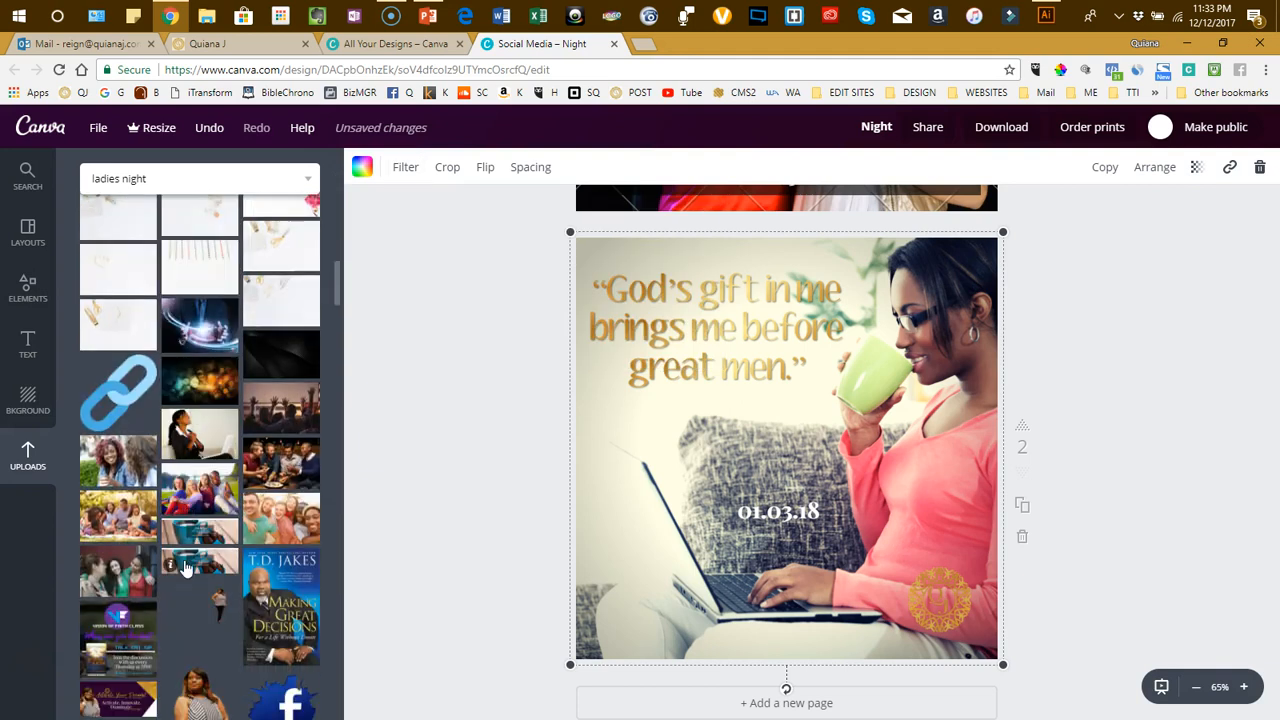
{"action": "scroll", "coordinate": [185, 568], "scroll_direction": "down", "scroll_amount": 10}
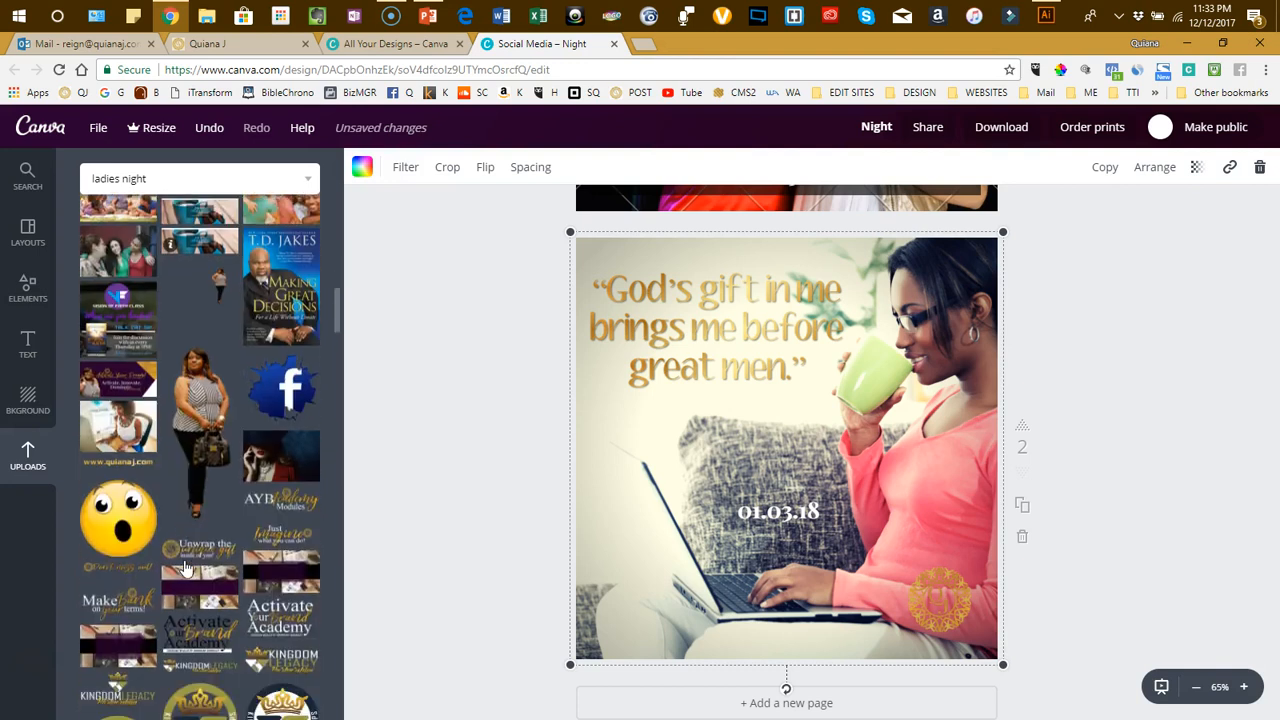
{"action": "scroll", "coordinate": [185, 568], "scroll_direction": "up", "scroll_amount": 3}
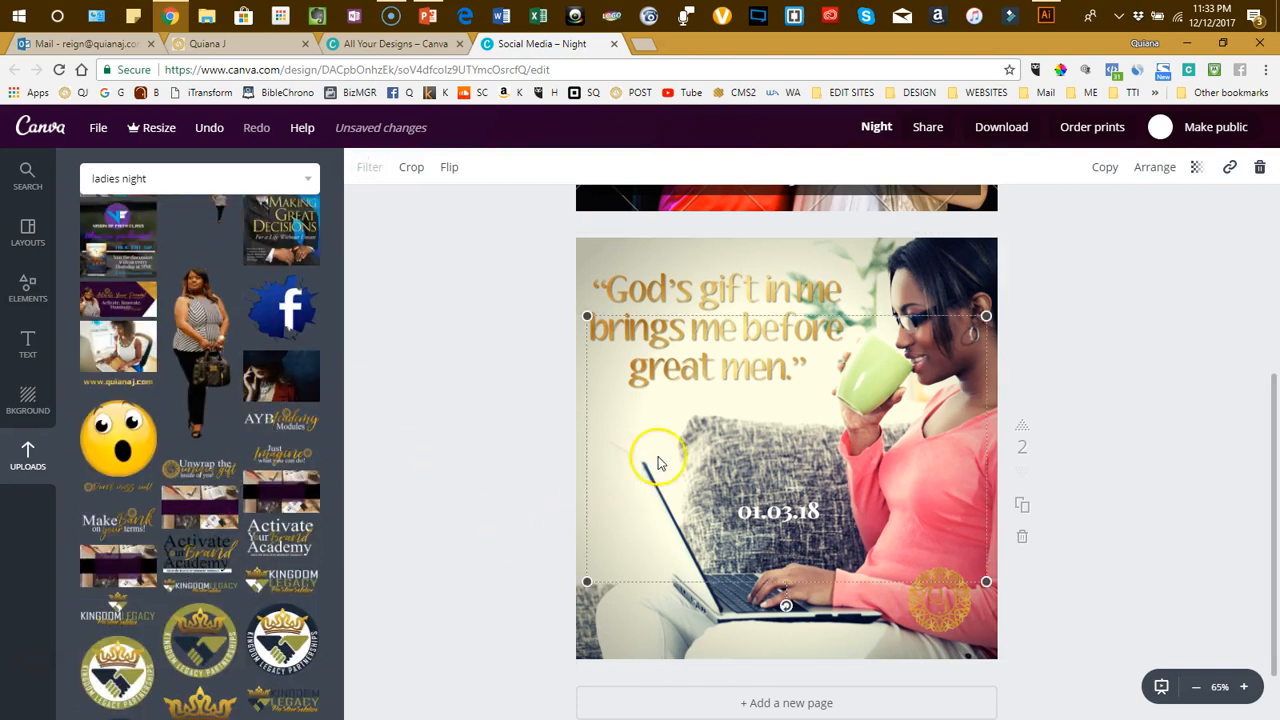
{"action": "left_click_drag", "start_coordinate": [651, 411], "coordinate": [649, 409]}
{"action": "left_click", "coordinate": [477, 408]}
- Move the gold quote to the open area beside the woman's face and delete the 01.03.18 date from the second page
{"action": "left_click_drag", "start_coordinate": [690, 328], "coordinate": [826, 388]}
{"action": "left_click_drag", "start_coordinate": [793, 508], "coordinate": [851, 452]}
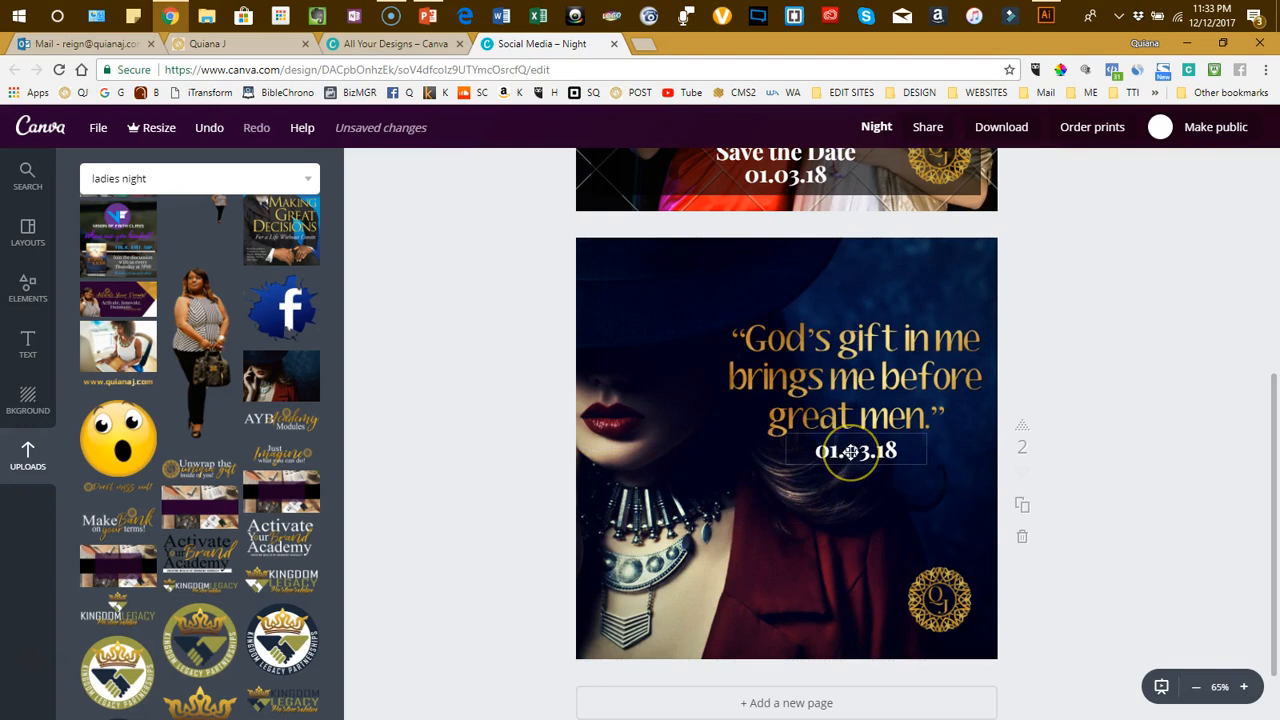
{"action": "double_click", "coordinate": [851, 452]}
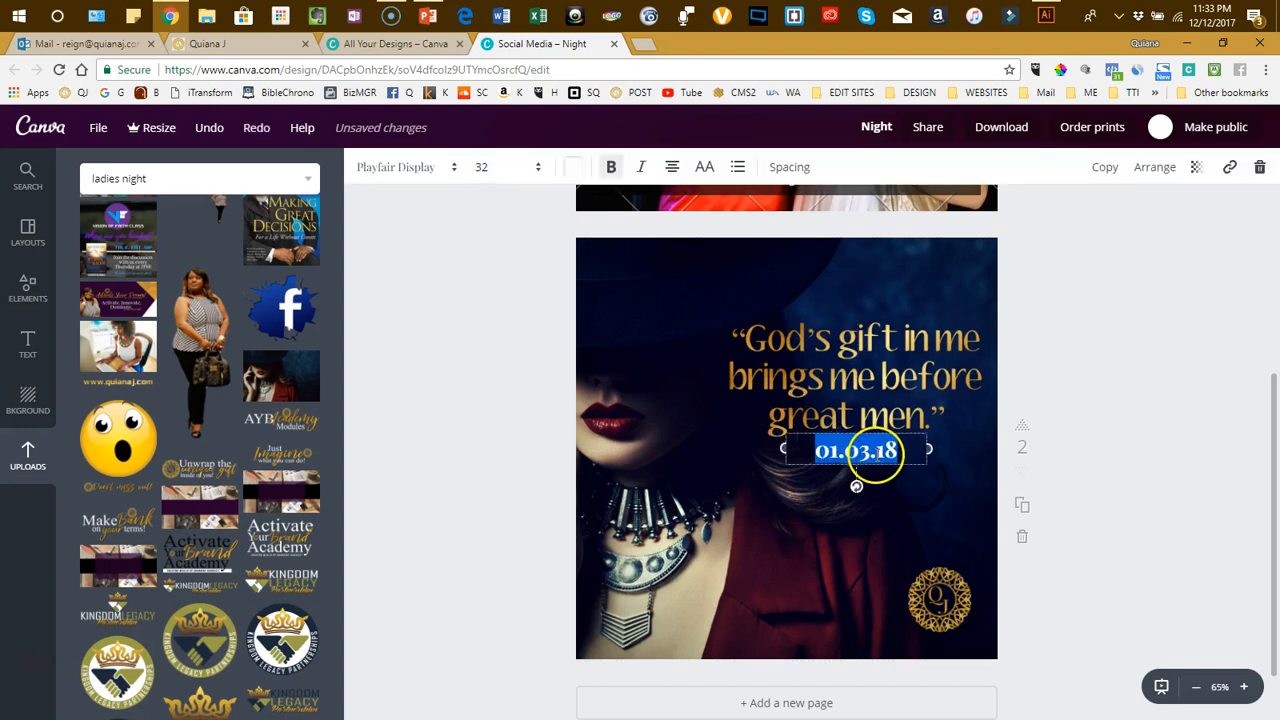
{"action": "left_click", "coordinate": [1259, 166]}
- Move the round gold QJ logo on the second page to the design's upper-right corner, above the quote
{"action": "left_click_drag", "start_coordinate": [923, 594], "coordinate": [945, 300]}
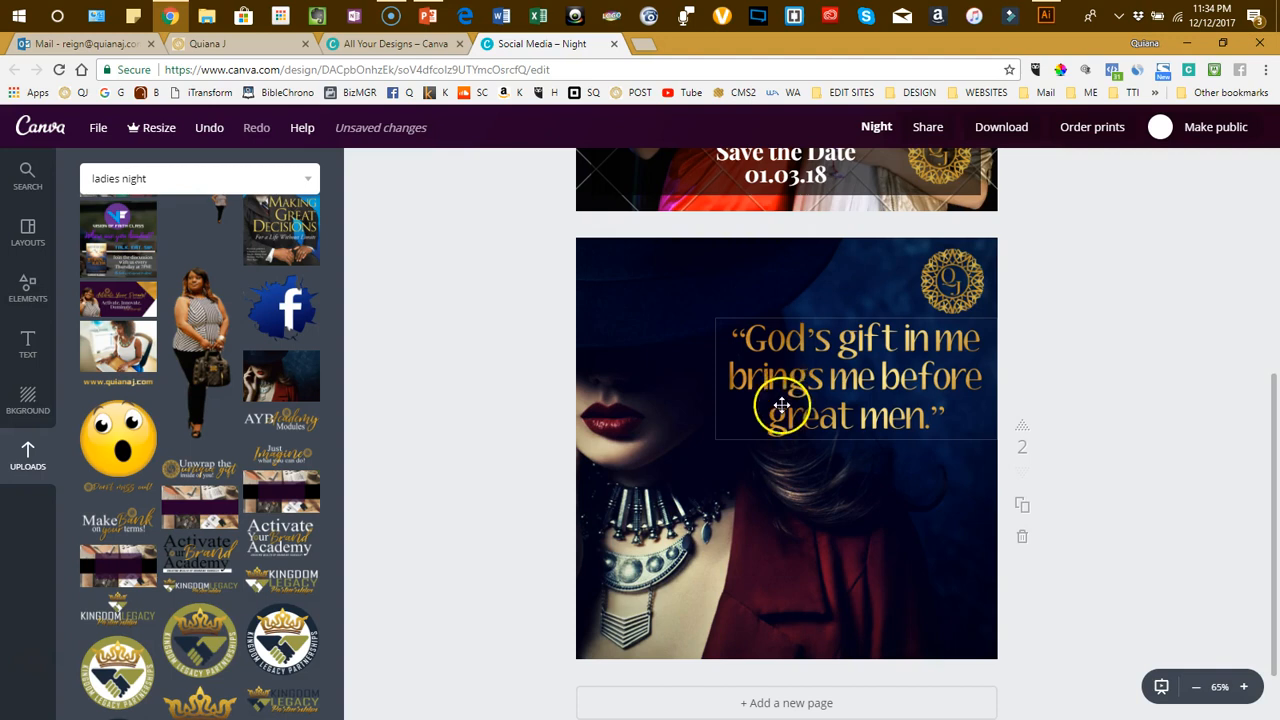
{"action": "scroll", "coordinate": [780, 400], "scroll_direction": "up", "scroll_amount": 4}
{"action": "scroll", "coordinate": [760, 450], "scroll_direction": "down", "scroll_amount": 4}
{"action": "scroll", "coordinate": [750, 497], "scroll_direction": "down", "scroll_amount": 2}
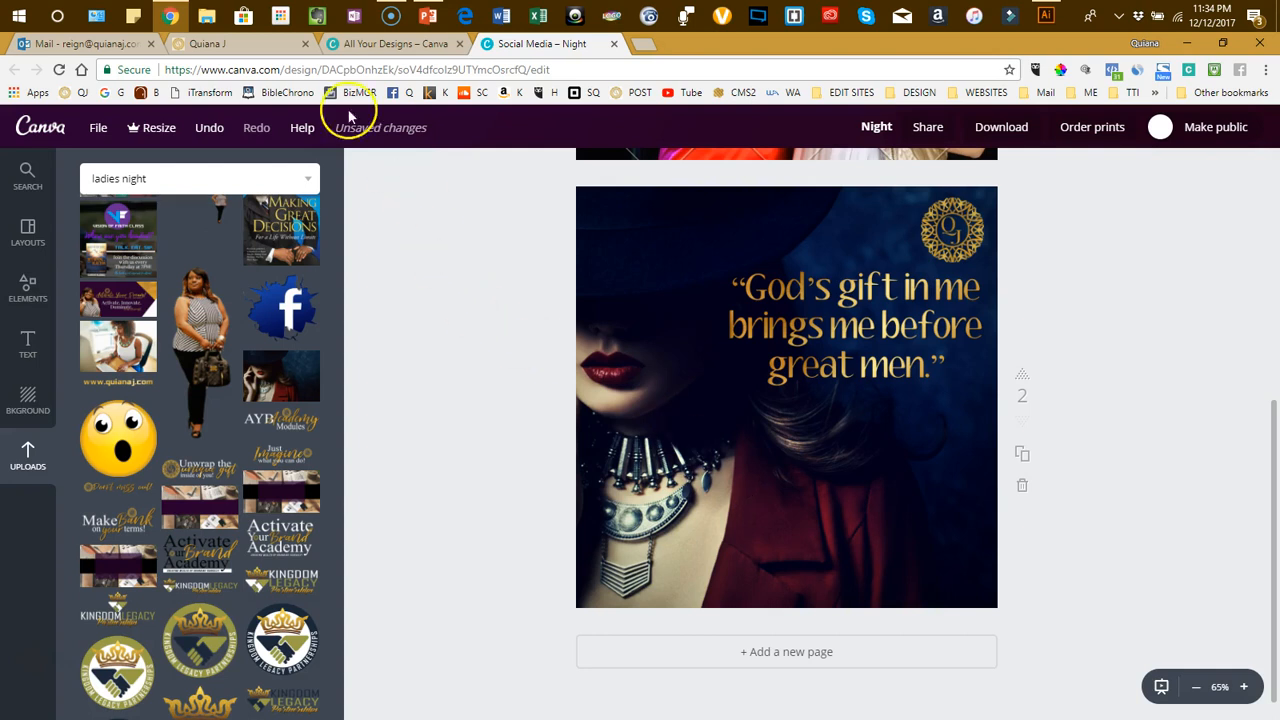
- Switch to the quianaj.com website, open its Brand Design Services page and review the list of specific services offered
{"action": "left_click", "coordinate": [250, 44]}
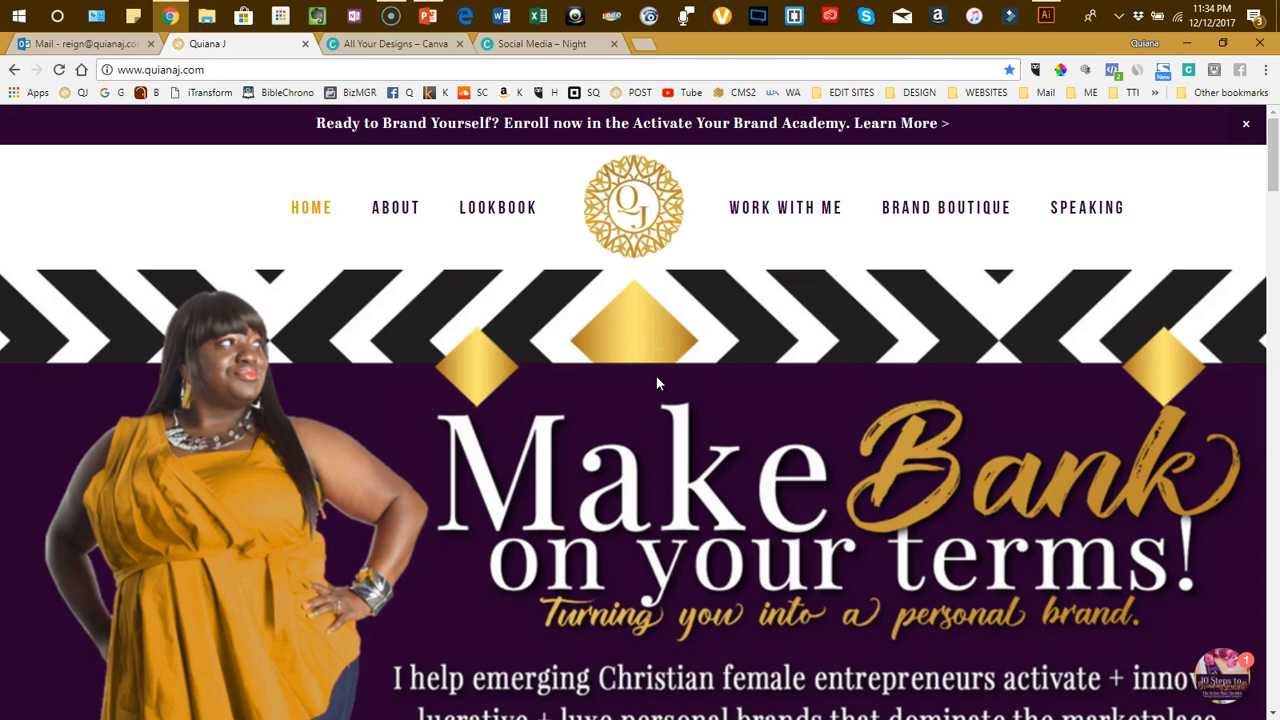
{"action": "scroll", "coordinate": [690, 290], "scroll_direction": "down", "scroll_amount": 1}
{"action": "mouse_move", "coordinate": [763, 131]}
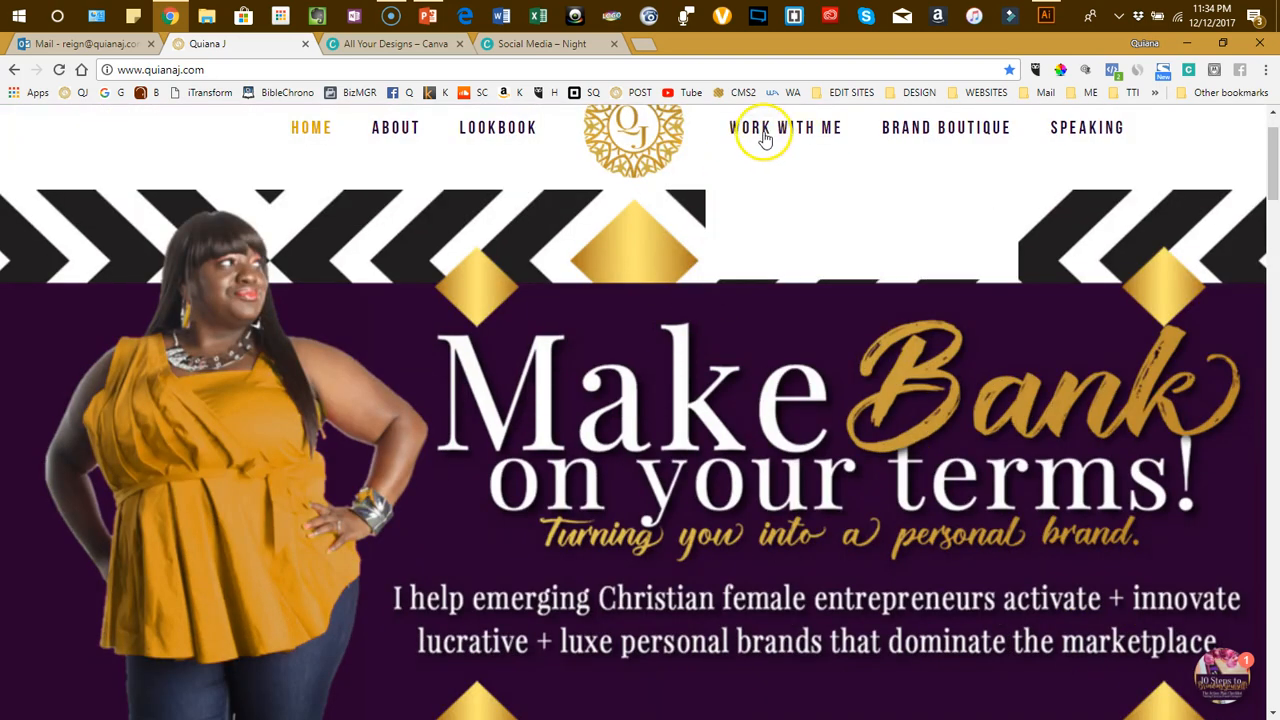
{"action": "left_click", "coordinate": [801, 250]}
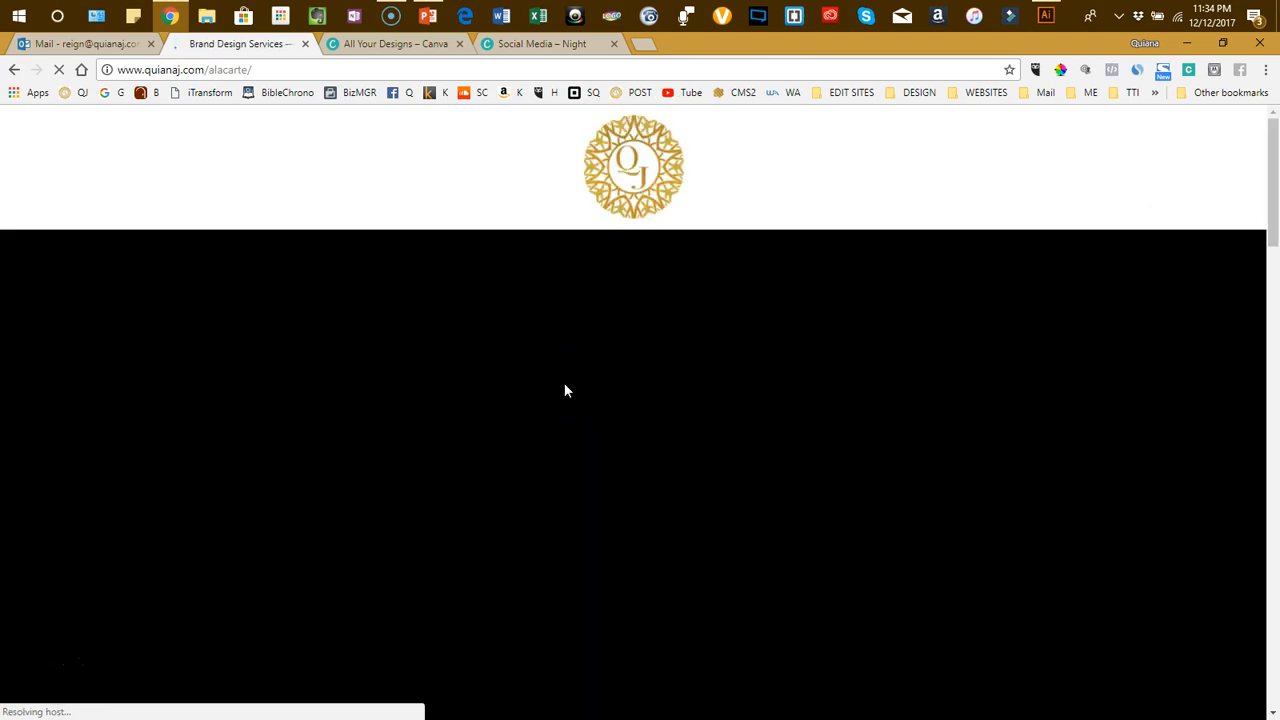
{"action": "scroll", "coordinate": [565, 390], "scroll_direction": "down", "scroll_amount": 1}
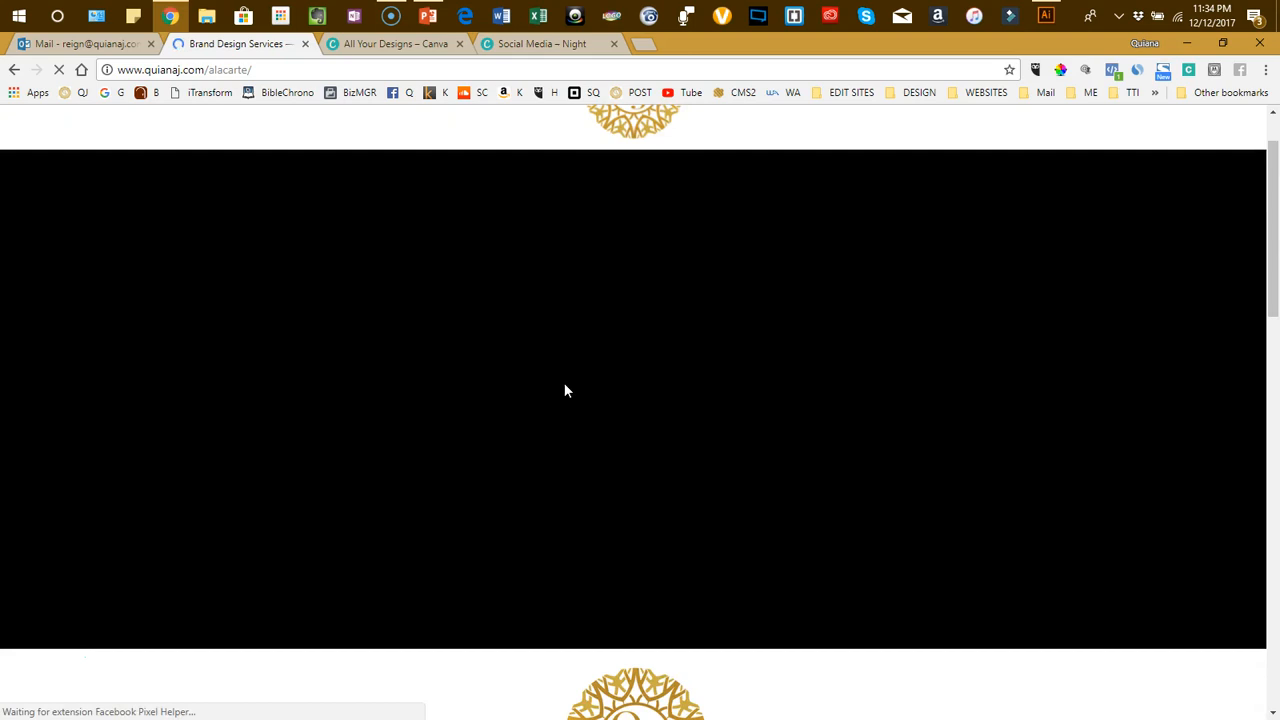
{"action": "scroll", "coordinate": [565, 390], "scroll_direction": "down", "scroll_amount": 2}
{"action": "scroll", "coordinate": [565, 390], "scroll_direction": "down", "scroll_amount": 6}
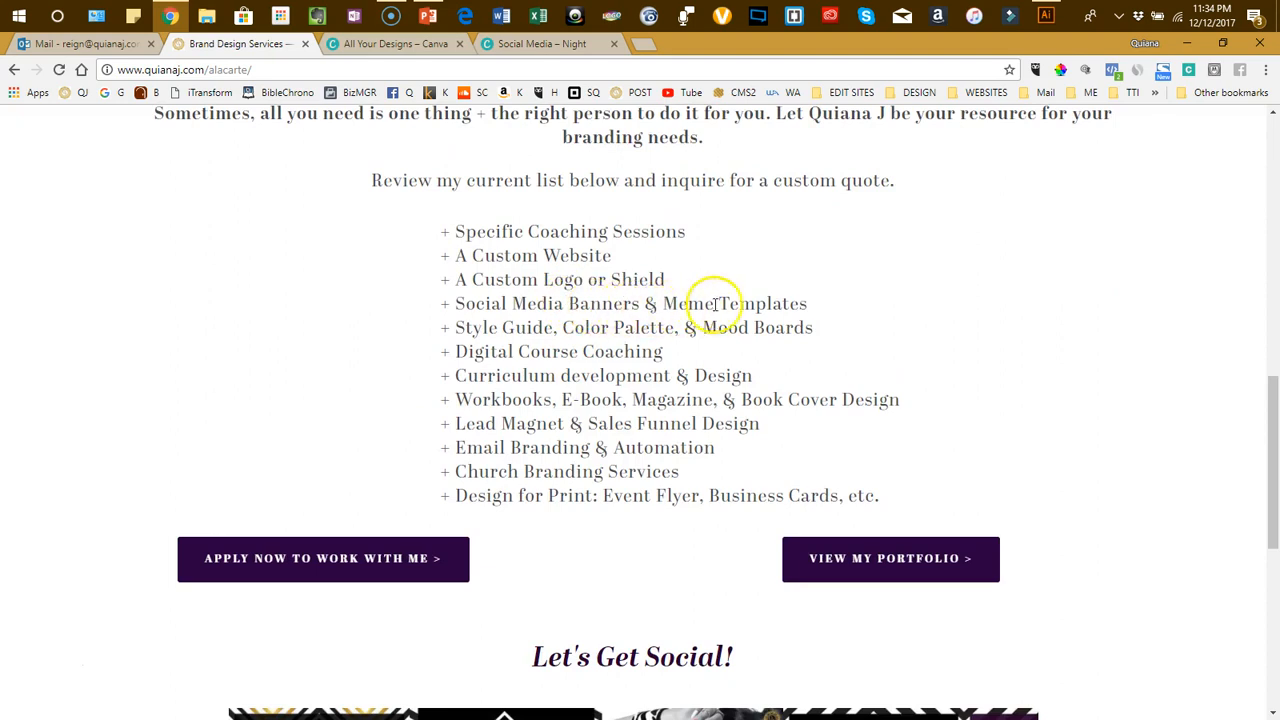
{"action": "scroll", "coordinate": [660, 350], "scroll_direction": "up", "scroll_amount": 1}
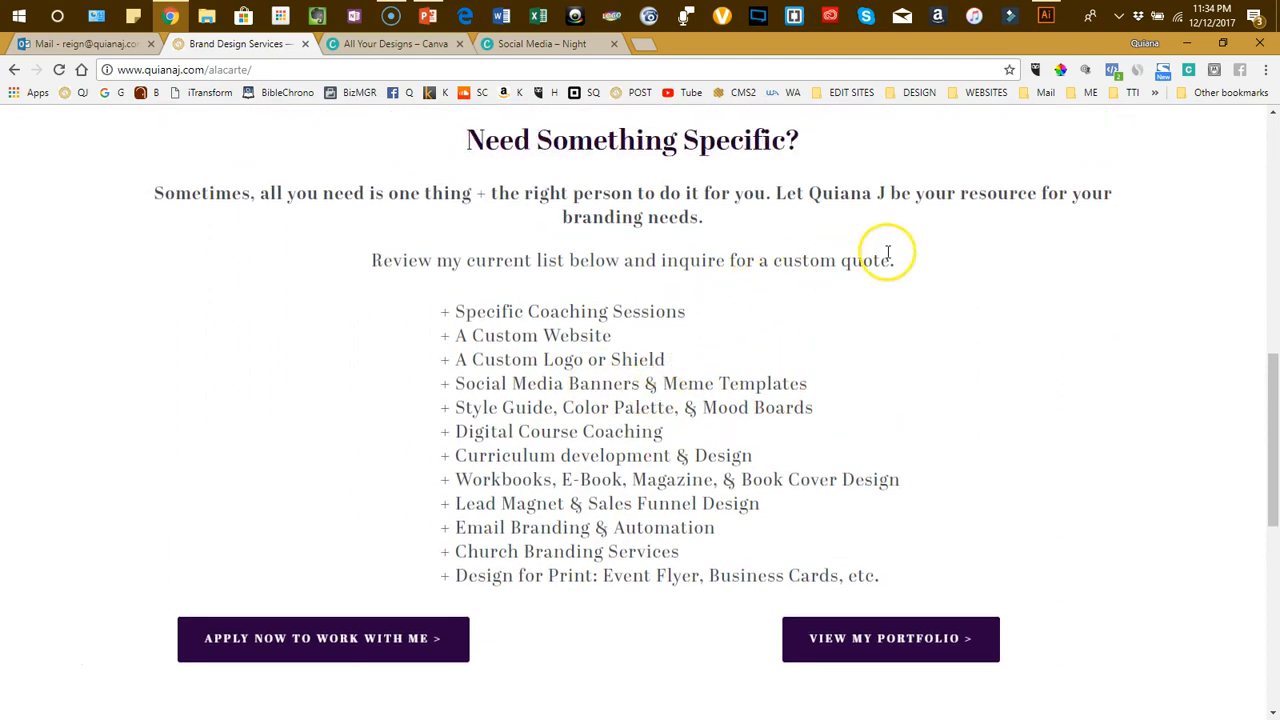
{"action": "scroll", "coordinate": [823, 477], "scroll_direction": "up", "scroll_amount": 2}
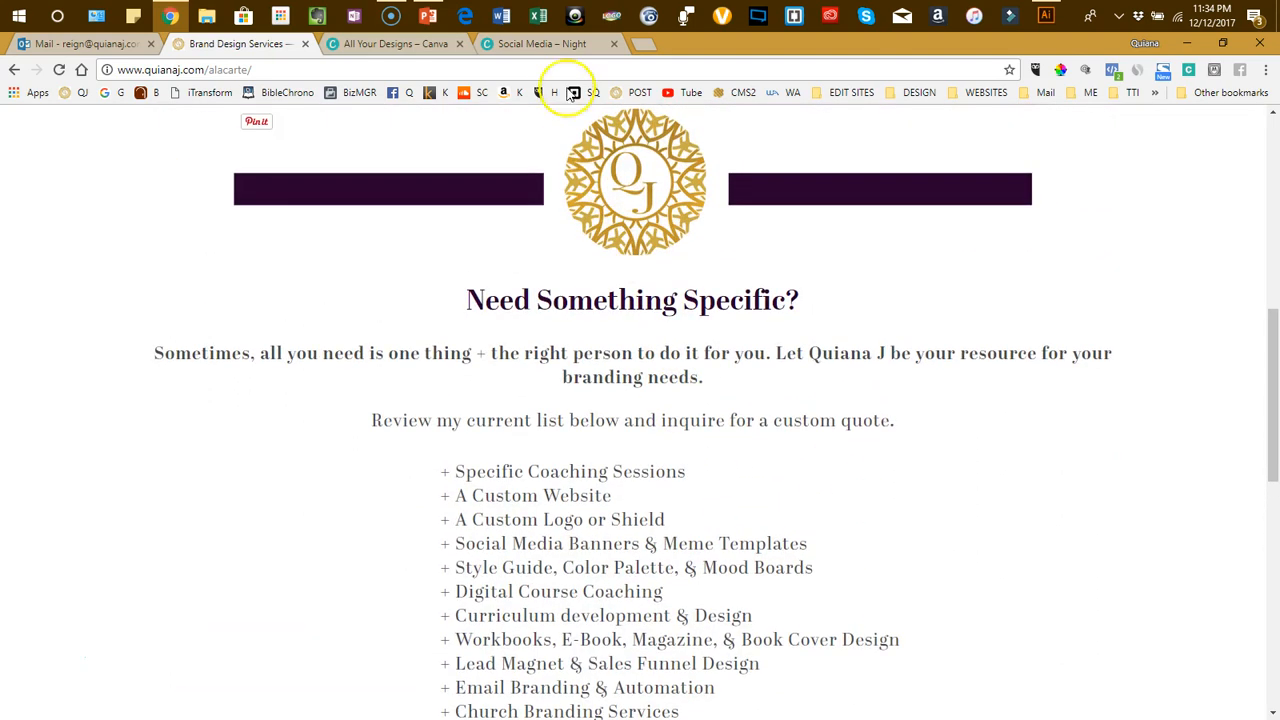
- Return to the Canva design and look over the "Girl's Nite" page and the quote page
{"action": "left_click", "coordinate": [519, 48]}
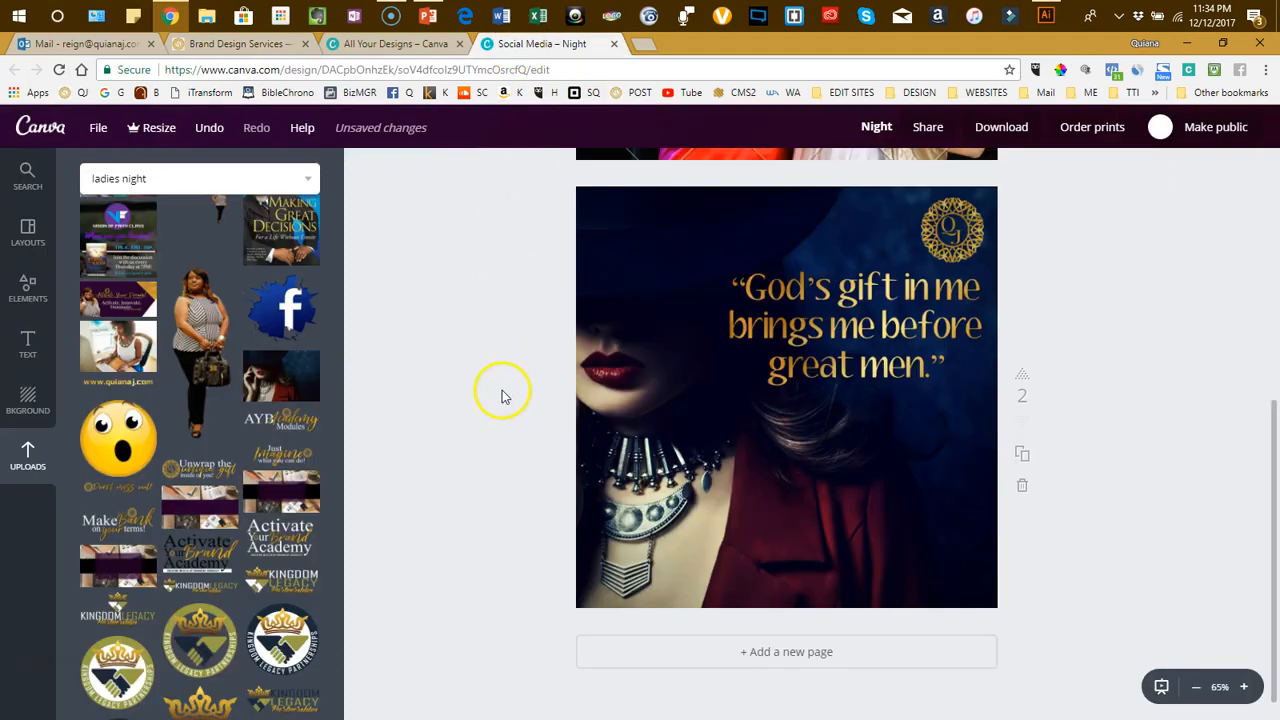
{"action": "scroll", "coordinate": [680, 557], "scroll_direction": "up", "scroll_amount": 3}
{"action": "scroll", "coordinate": [680, 557], "scroll_direction": "up", "scroll_amount": 1}
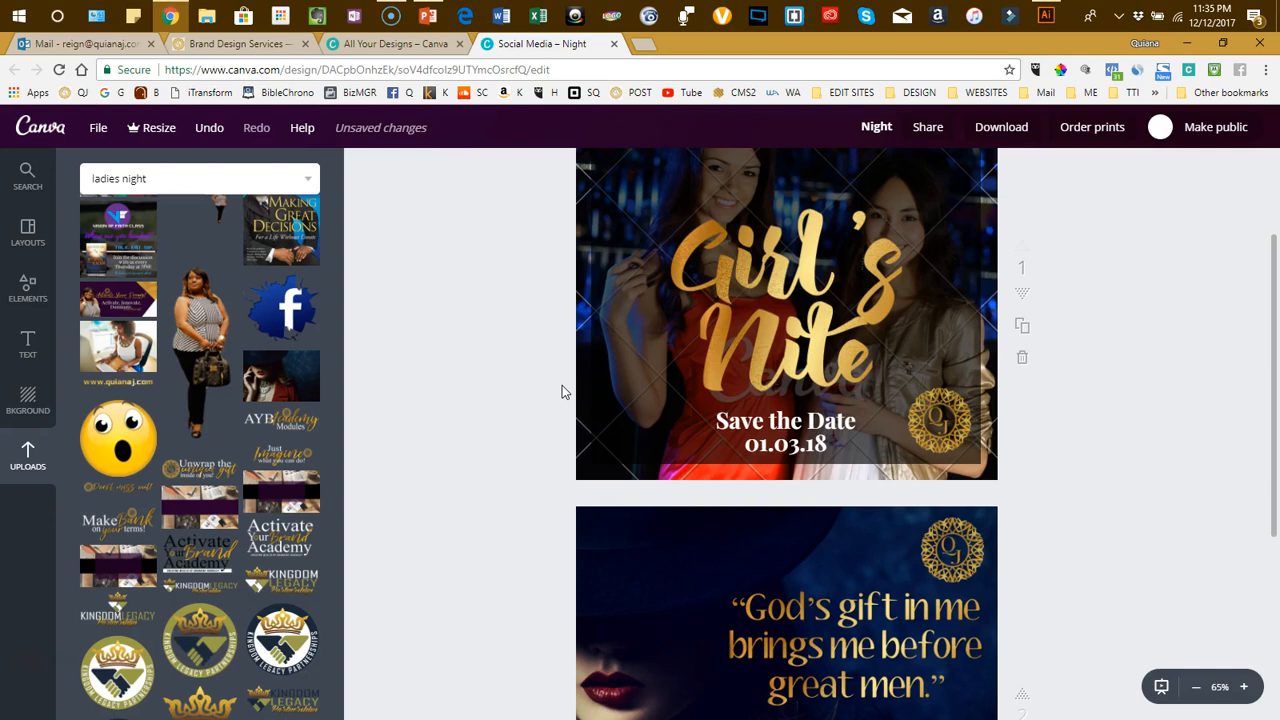
- Go back to quianaj.com, open the home page, dismiss the free e-book offer and look over the main banner
{"action": "left_click", "coordinate": [262, 44]}
{"action": "scroll", "coordinate": [640, 351], "scroll_direction": "up", "scroll_amount": 10}
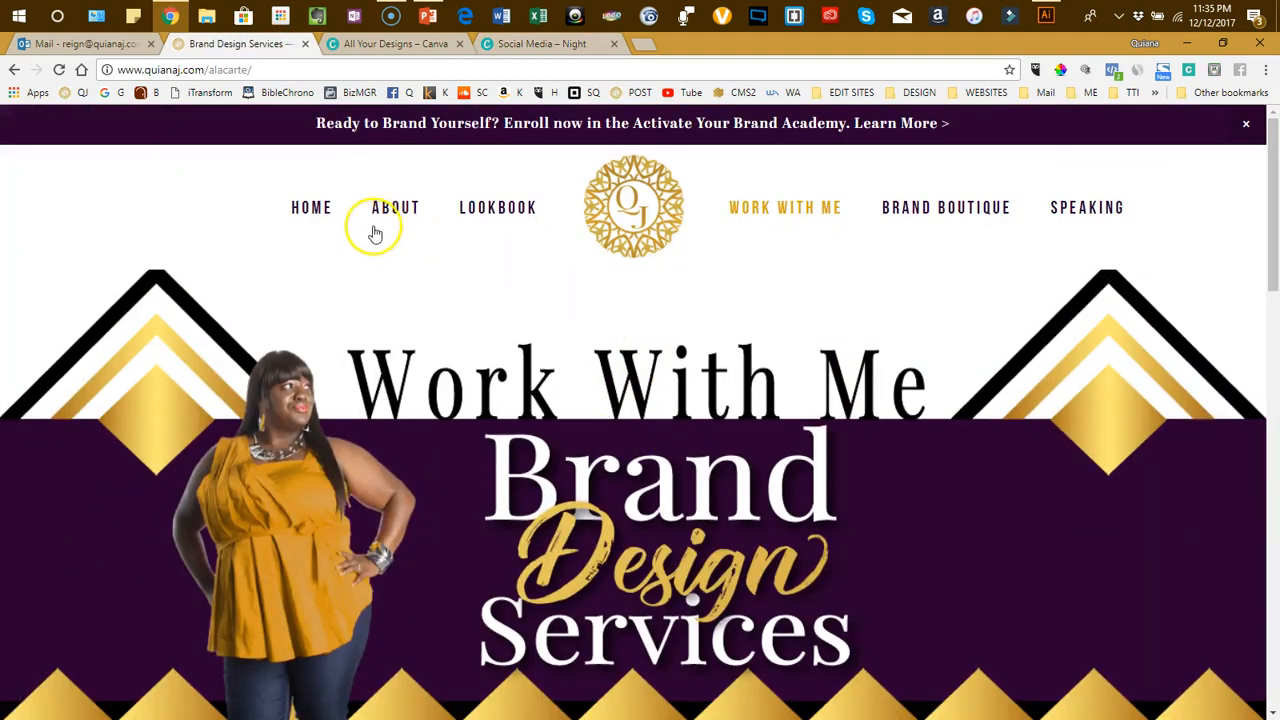
{"action": "left_click", "coordinate": [345, 230]}
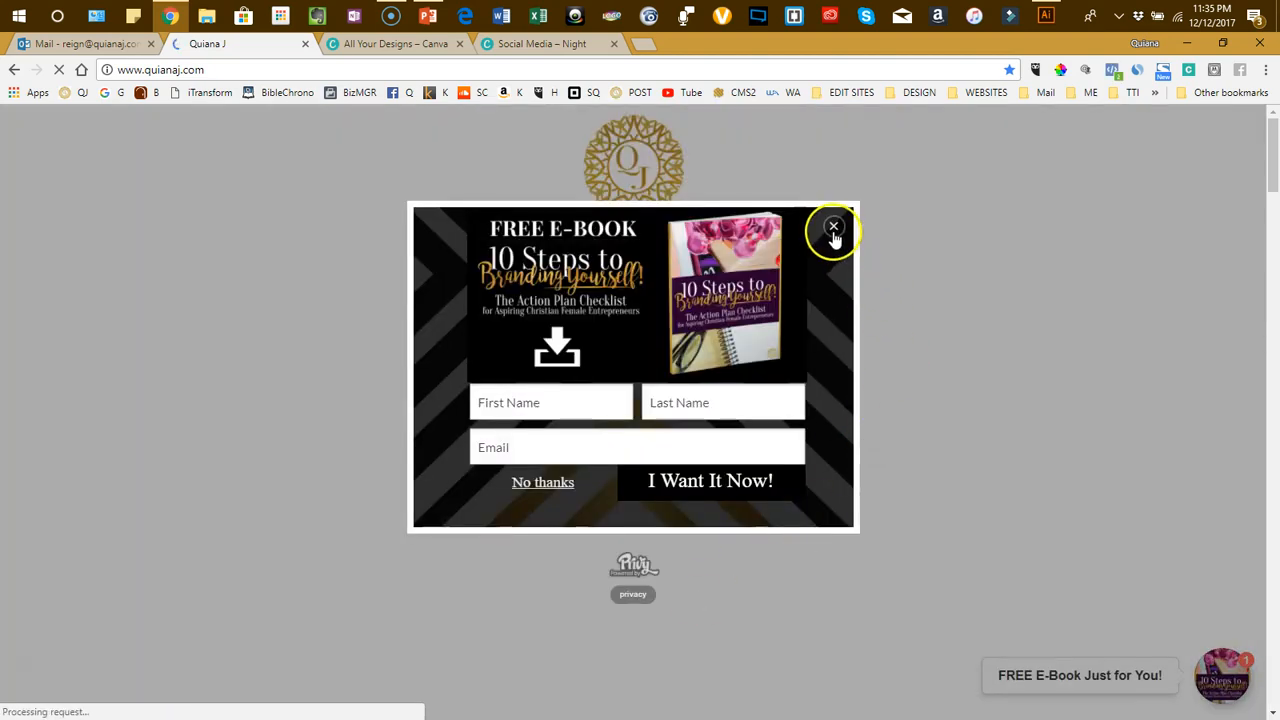
{"action": "left_click", "coordinate": [833, 228]}
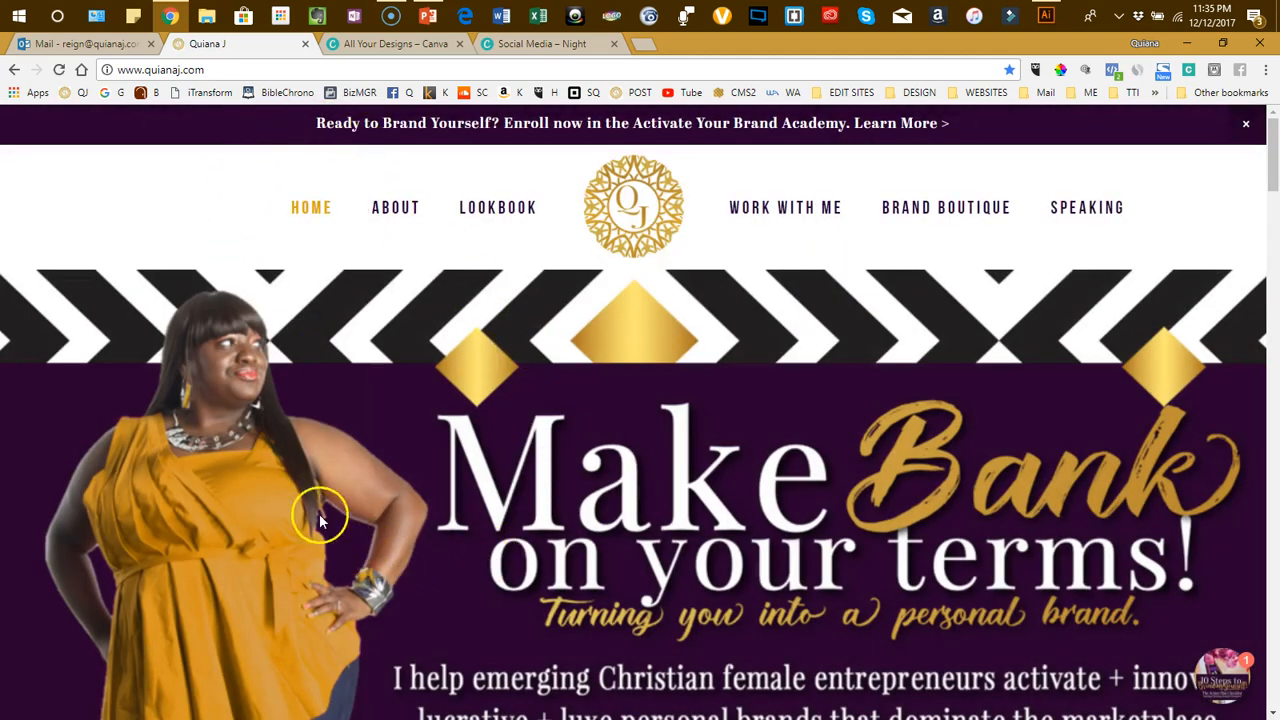
{"action": "scroll", "coordinate": [538, 450], "scroll_direction": "down", "scroll_amount": 3}
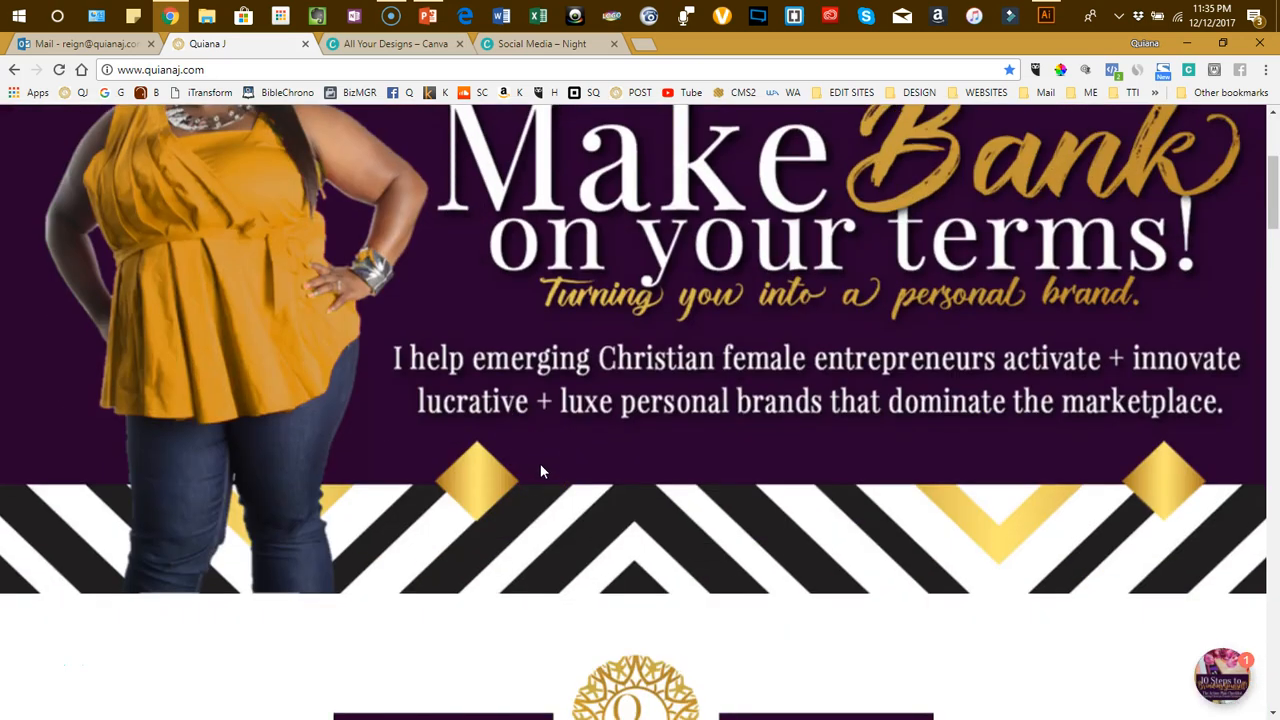
{"action": "scroll", "coordinate": [540, 470], "scroll_direction": "up", "scroll_amount": 3}
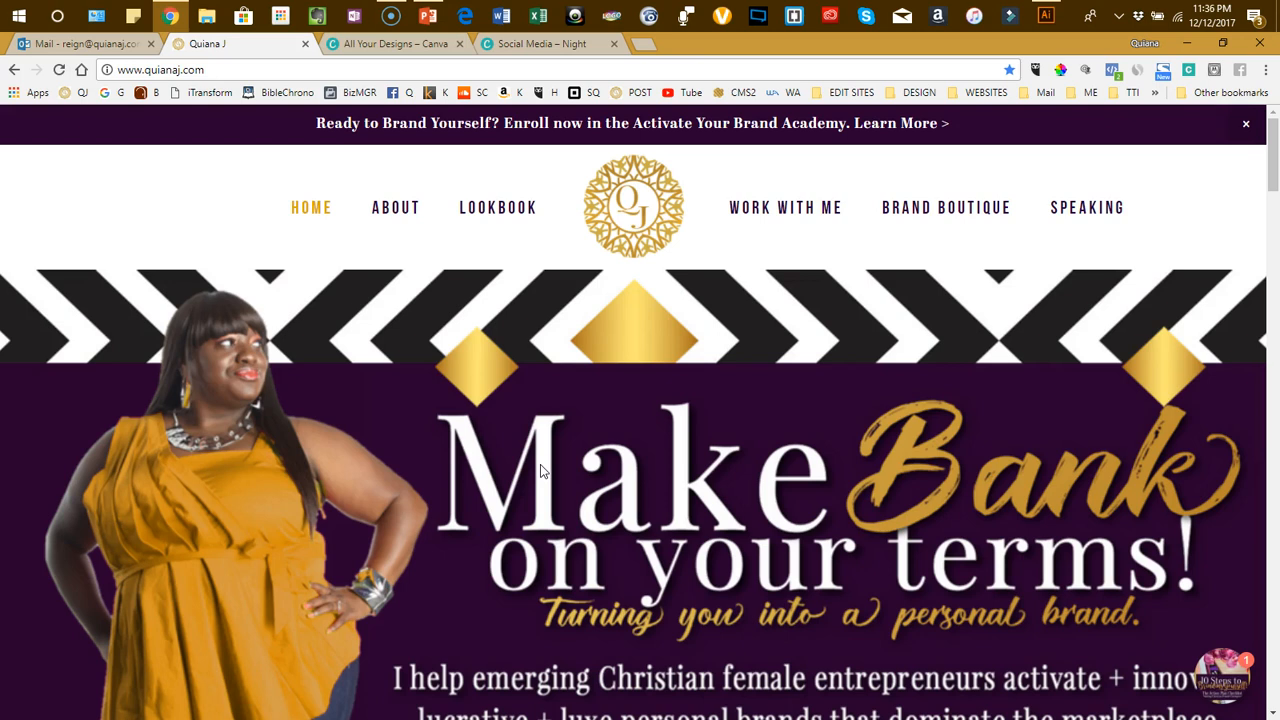
- Switch to the PowerPoint presentation and show the "Make it Haute" slide 1 as a full-screen slide show
{"action": "left_click", "coordinate": [428, 15]}
{"action": "left_click", "coordinate": [198, 225]}
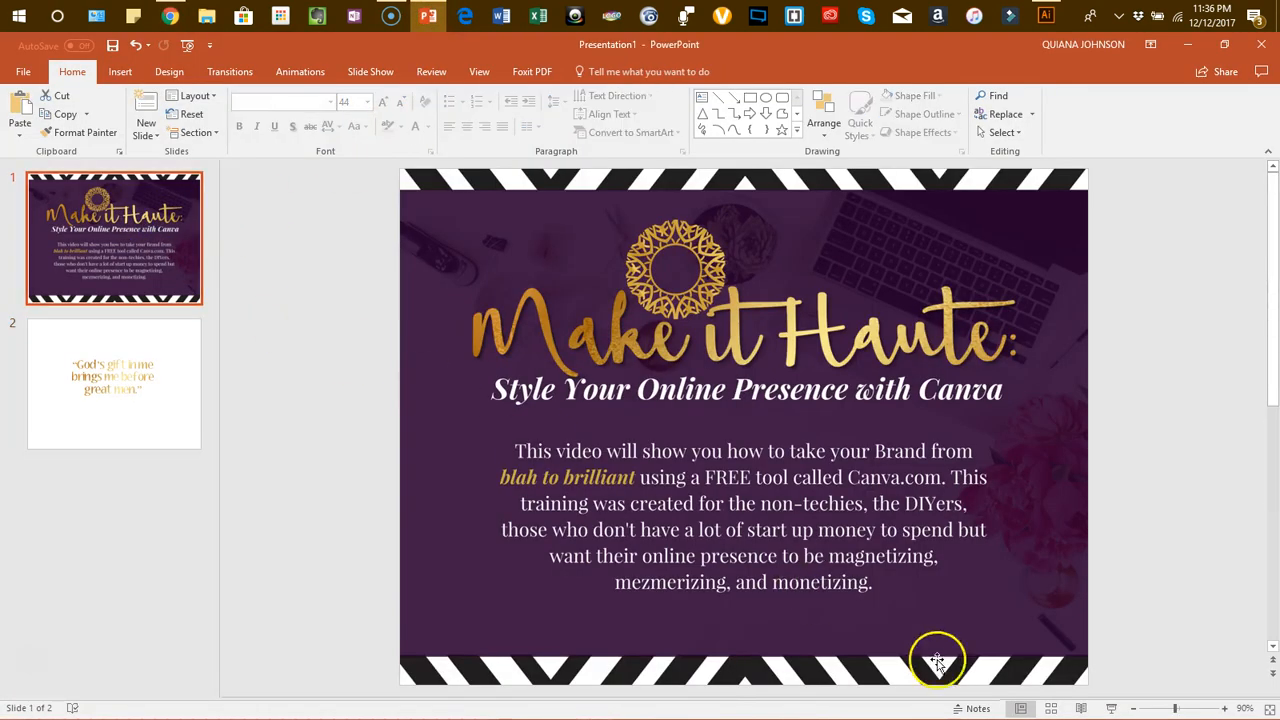
{"action": "left_click", "coordinate": [1110, 710]}
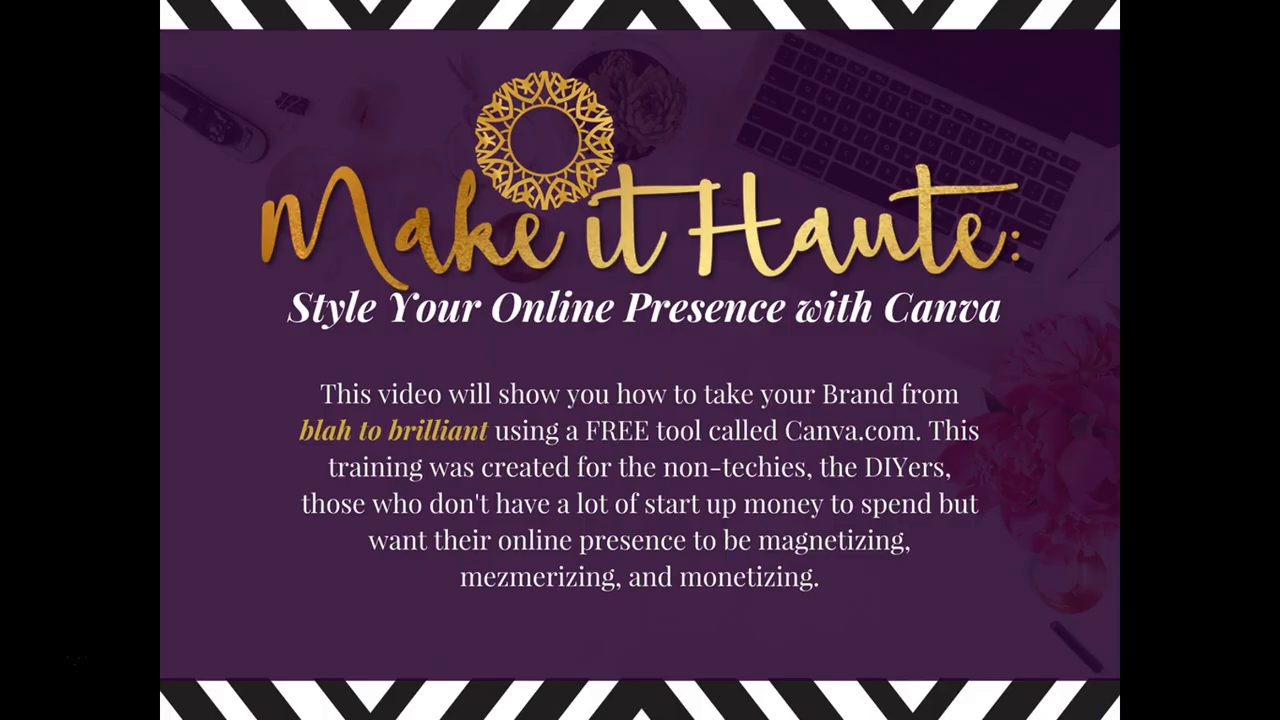